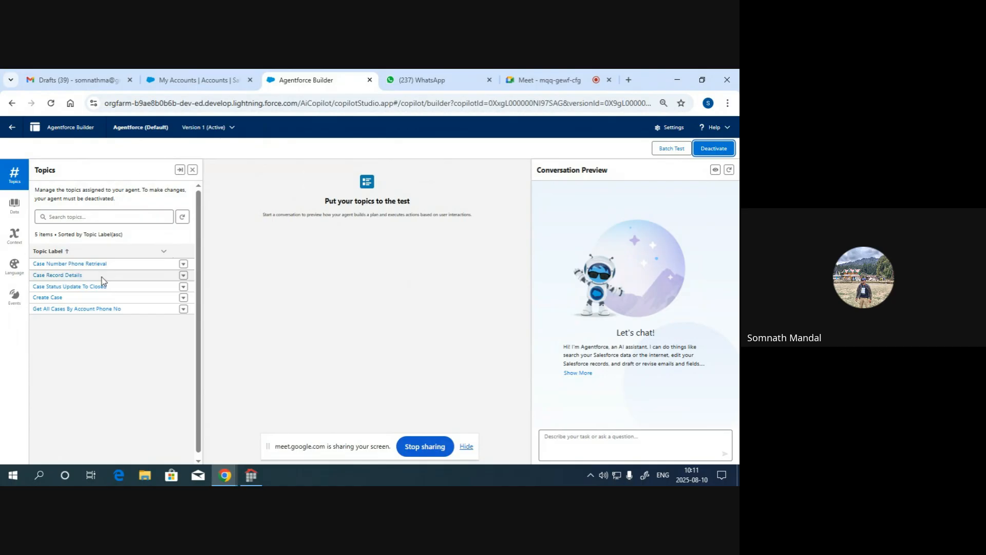
- Send the message "create new case" to the agent in the conversation preview
{"action": "key", "text": "ctrl+plus"}
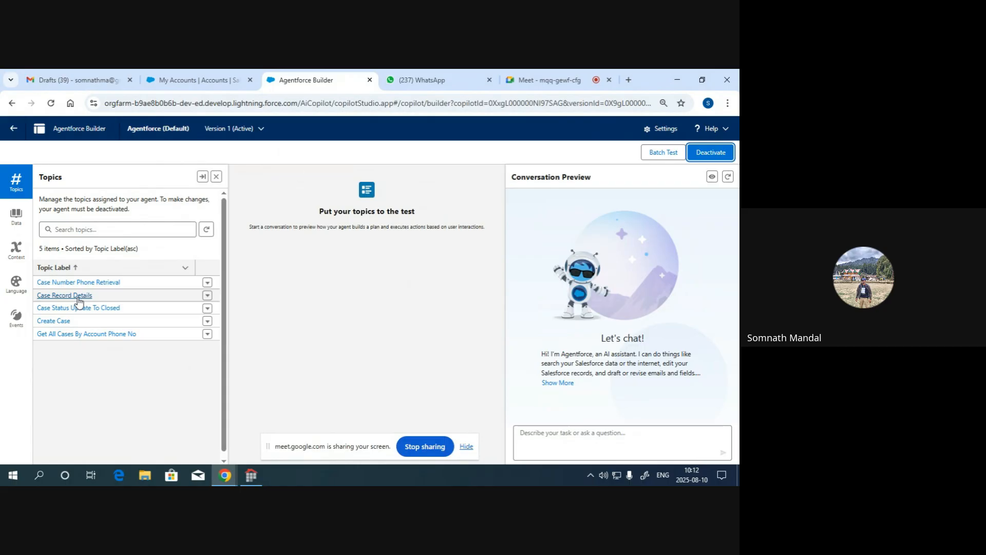
{"action": "left_click", "coordinate": [539, 445]}
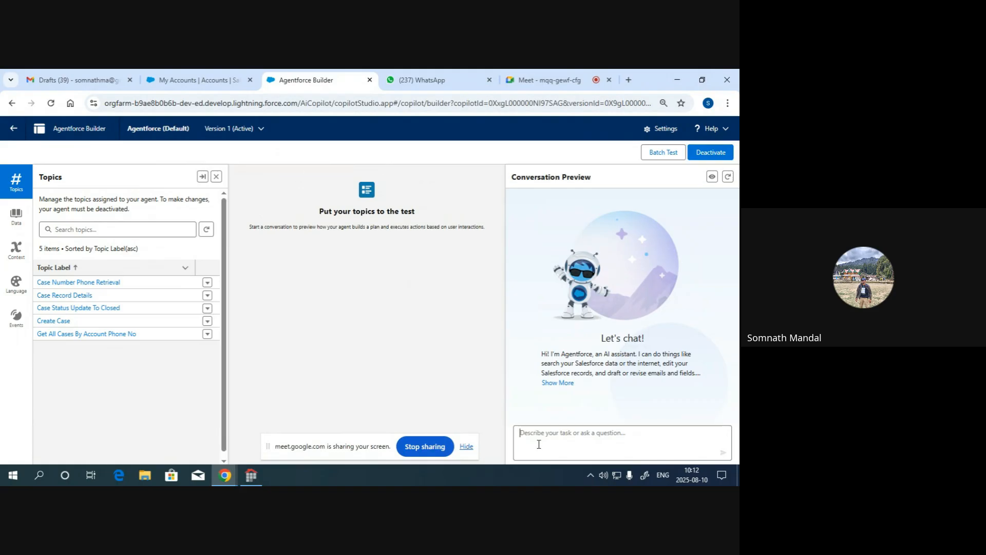
{"action": "type", "text": "c"}
{"action": "type", "text": "reate case"}
{"action": "type", "text": "new case"}
{"action": "key", "text": "Return"}
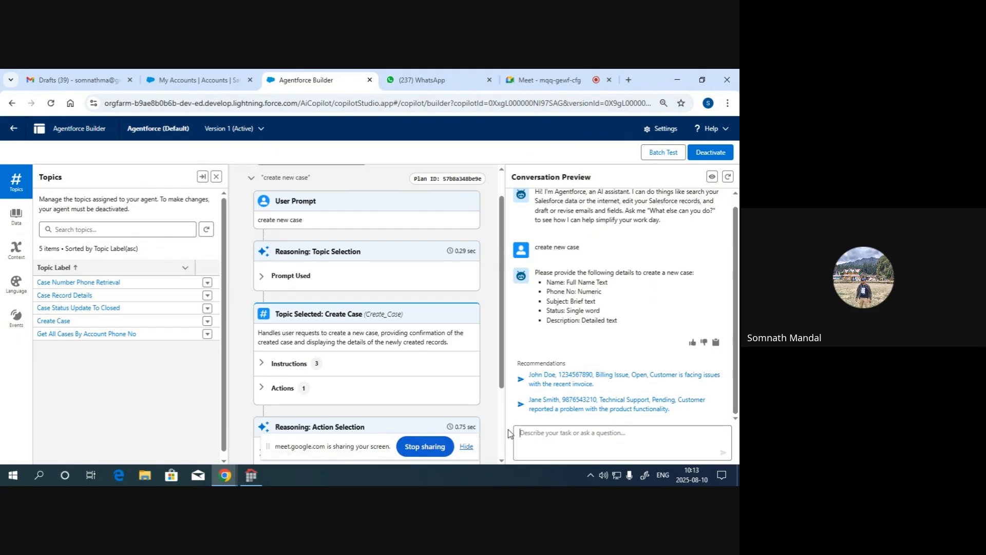
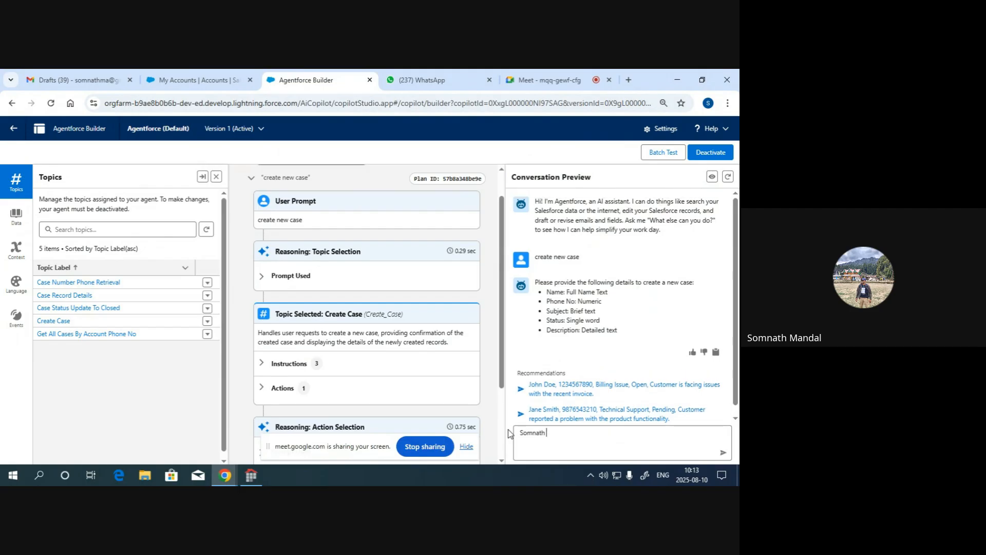
- Answer the agent's case-detail prompts with the customer's full name and phone number, each as a separate message
{"action": "key", "text": "Return"}
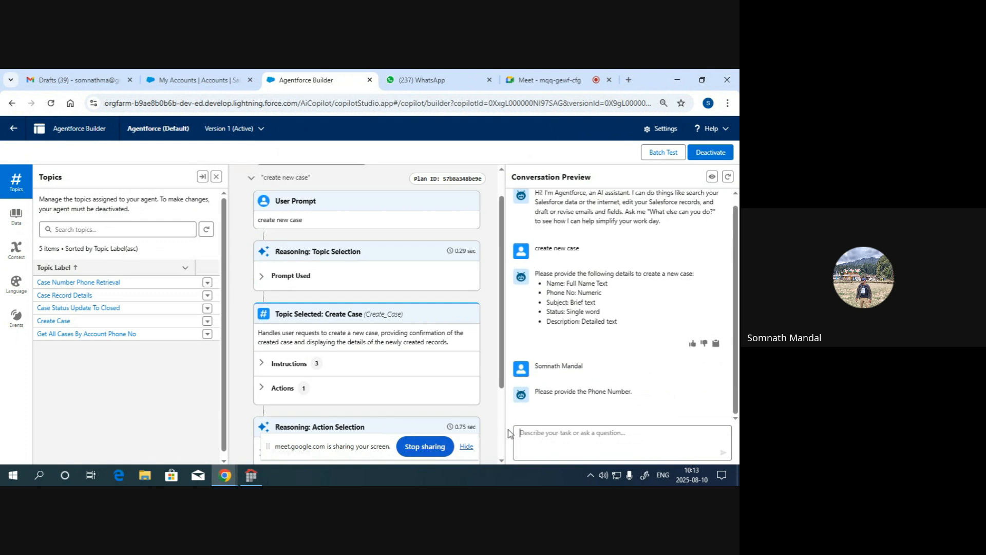
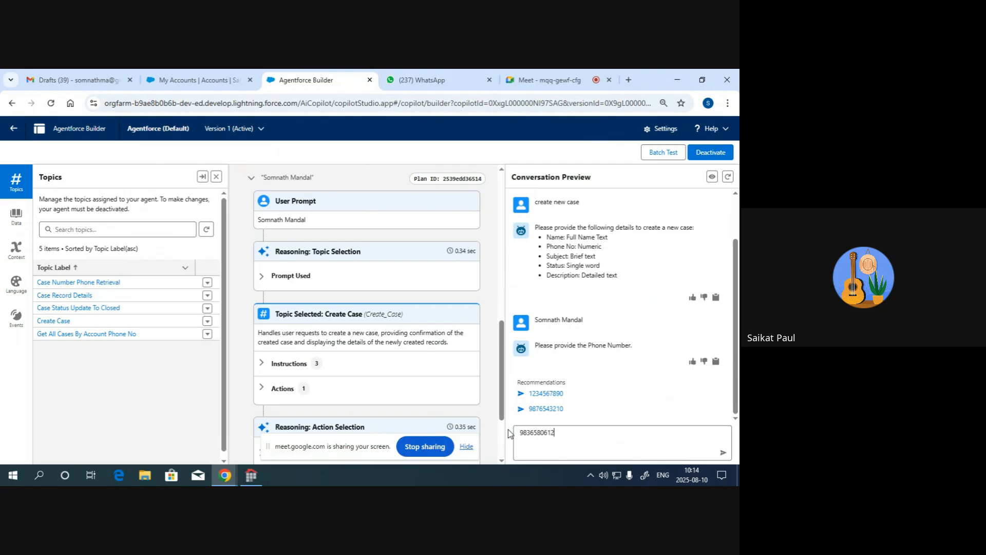
{"action": "key", "text": "Return"}
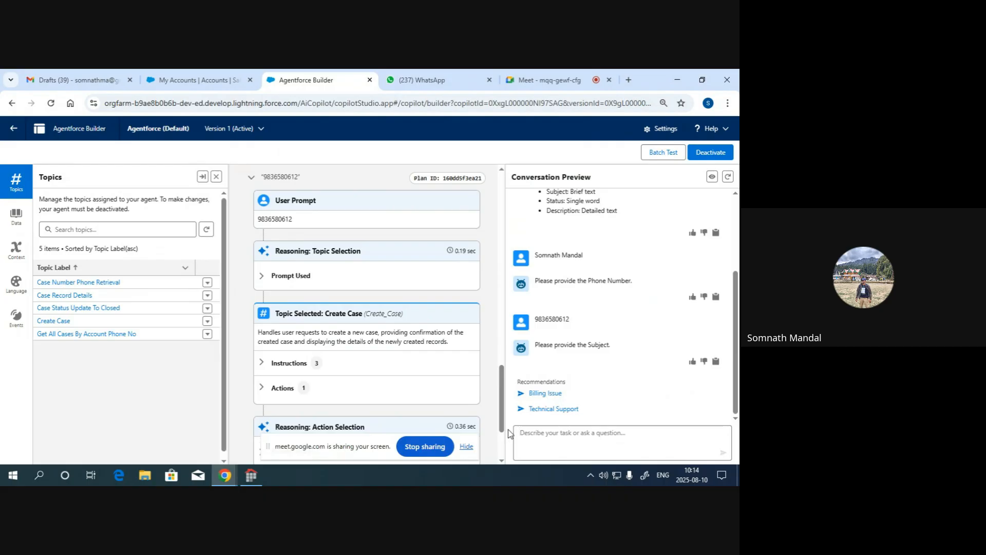
- Give the agent the case subject "Keypad Issue" and the status "New" as separate messages
{"action": "type", "text": "Keypad Issue"}
{"action": "key", "text": "Return"}
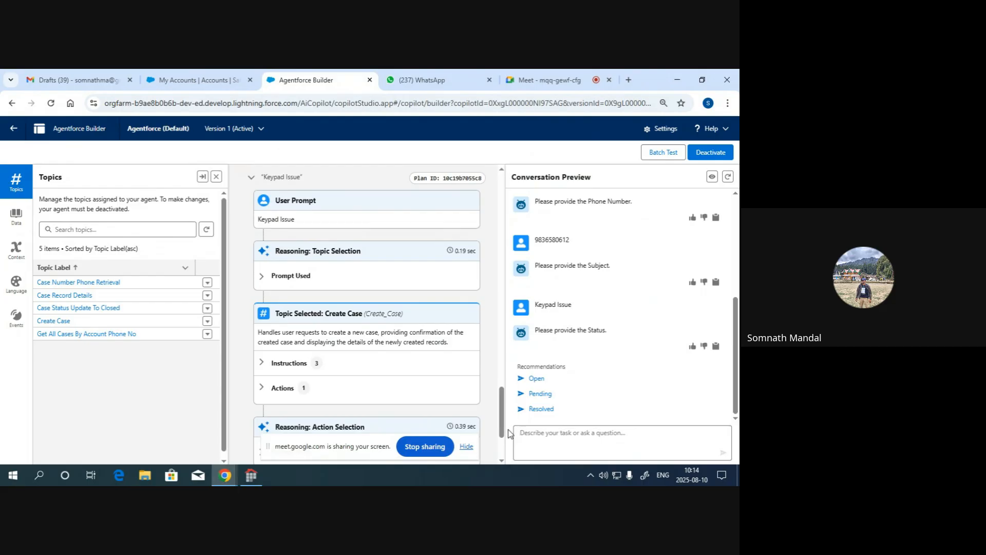
{"action": "type", "text": "New"}
{"action": "key", "text": "Return"}
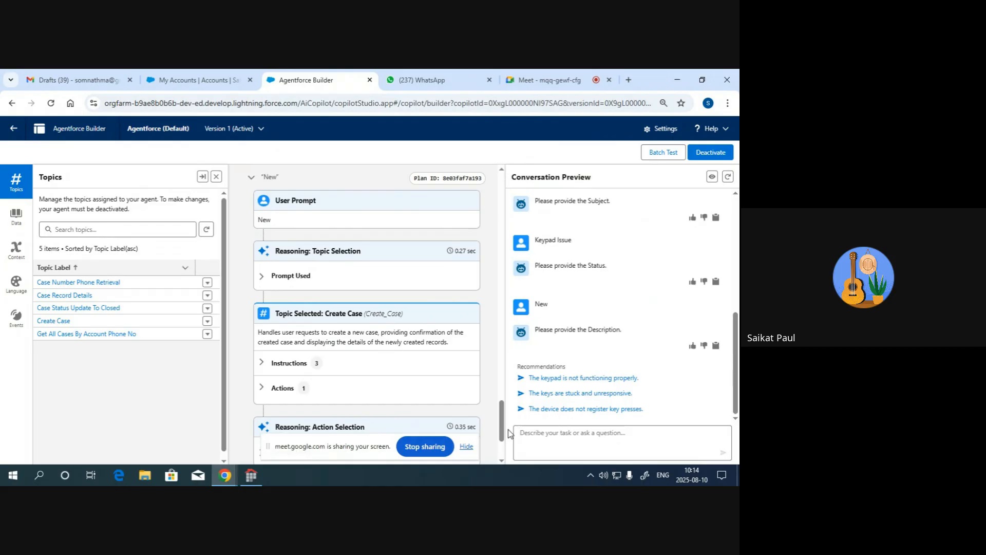
- Send the case description "Keypad not working" and review the agent's reply and the conversation
{"action": "type", "text": "K"}
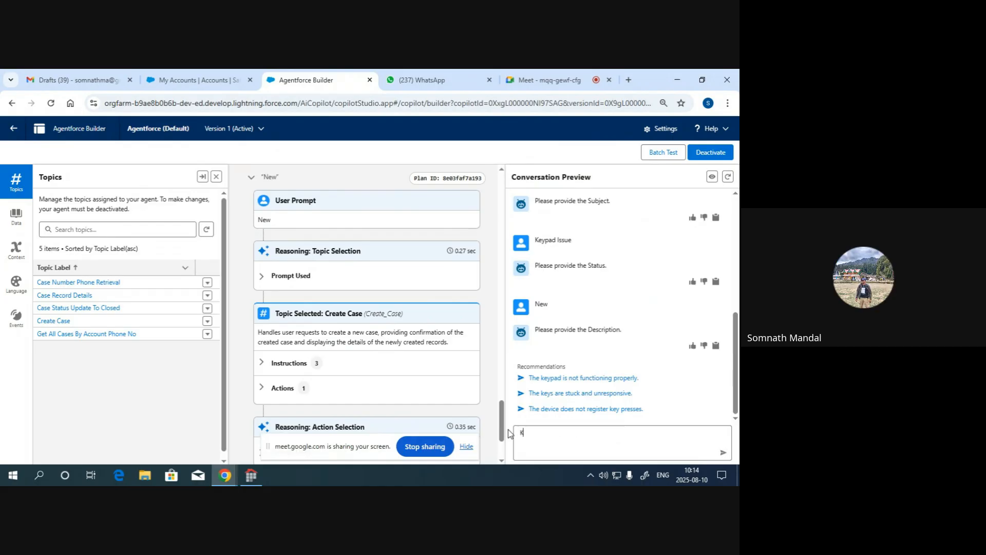
{"action": "type", "text": "eypad w"}
{"action": "key", "text": "BackSpace"}
{"action": "type", "text": "not working"}
{"action": "key", "text": "Return"}
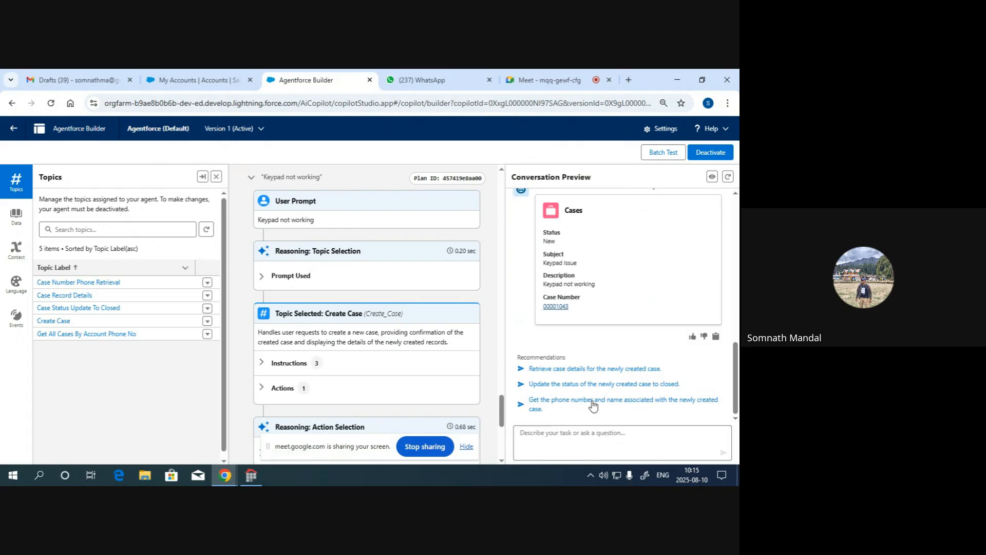
{"action": "scroll", "coordinate": [642, 400], "scroll_direction": "up", "scroll_amount": 1}
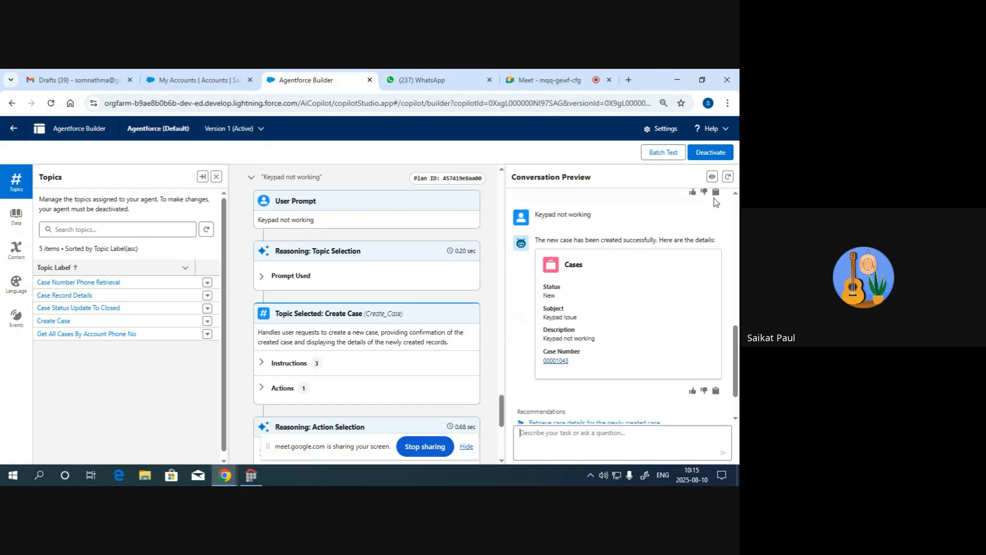
{"action": "scroll", "coordinate": [643, 299], "scroll_direction": "up", "scroll_amount": 5}
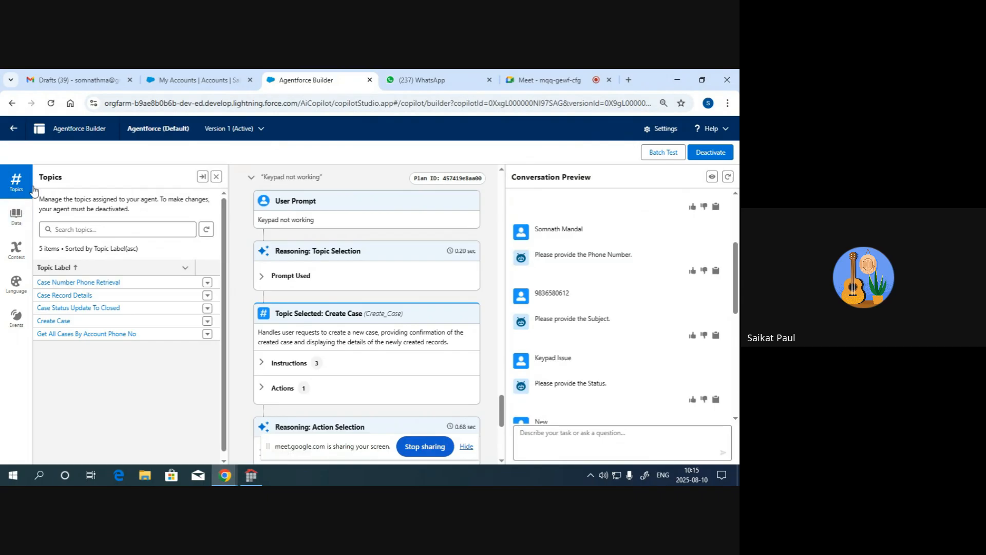
- Leave the builder for the Agentforce Agents setup page and examine its default agent settings and agent list
{"action": "left_click", "coordinate": [14, 128]}
{"action": "left_click", "coordinate": [417, 172]}
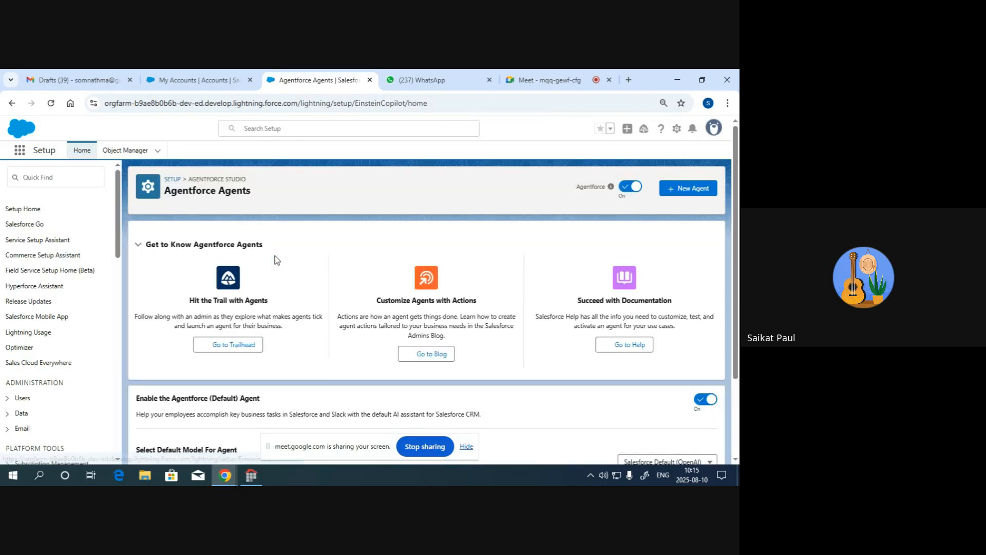
{"action": "scroll", "coordinate": [318, 293], "scroll_direction": "down", "scroll_amount": 2}
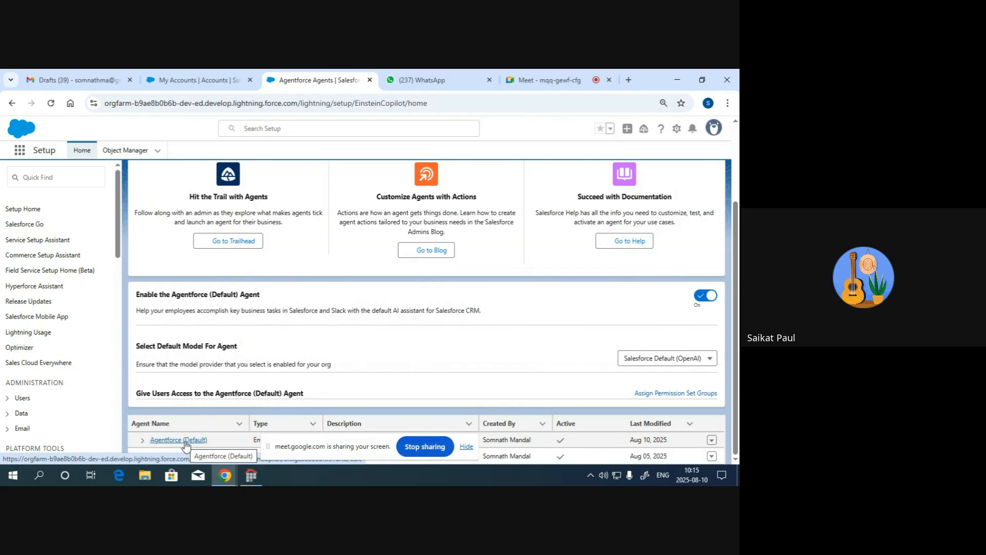
{"action": "left_click", "coordinate": [466, 445]}
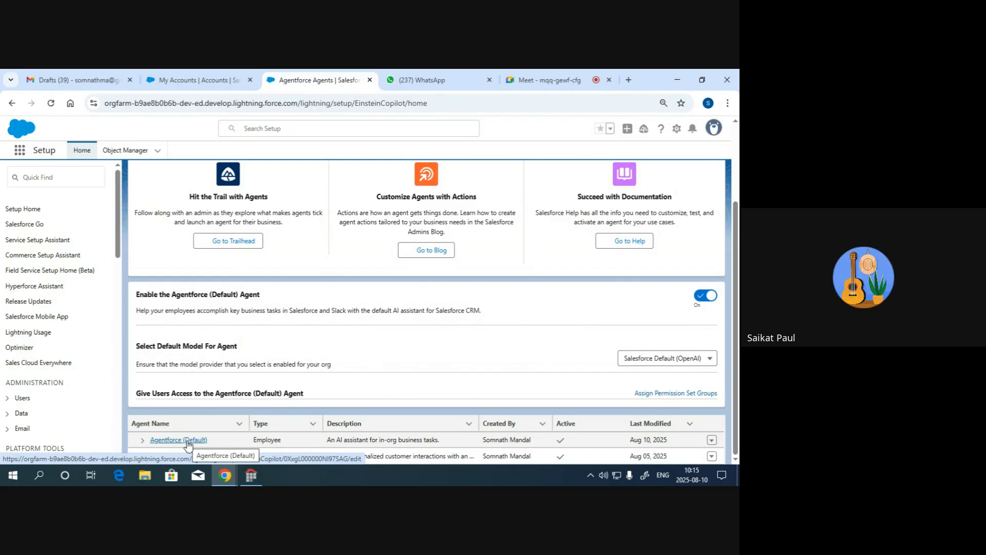
{"action": "scroll", "coordinate": [306, 403], "scroll_direction": "up", "scroll_amount": 2}
{"action": "scroll", "coordinate": [313, 397], "scroll_direction": "down", "scroll_amount": 2}
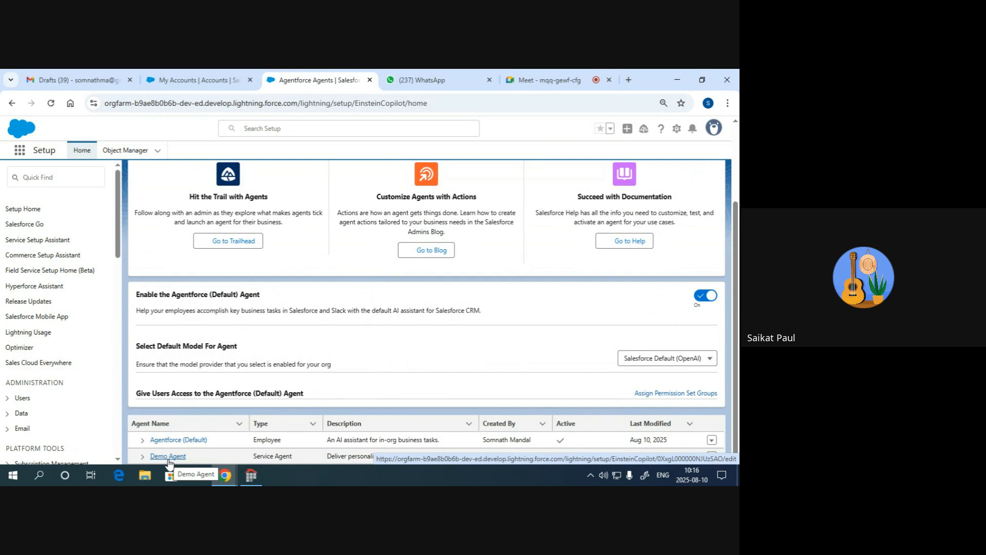
{"action": "scroll", "coordinate": [306, 396], "scroll_direction": "up", "scroll_amount": 3}
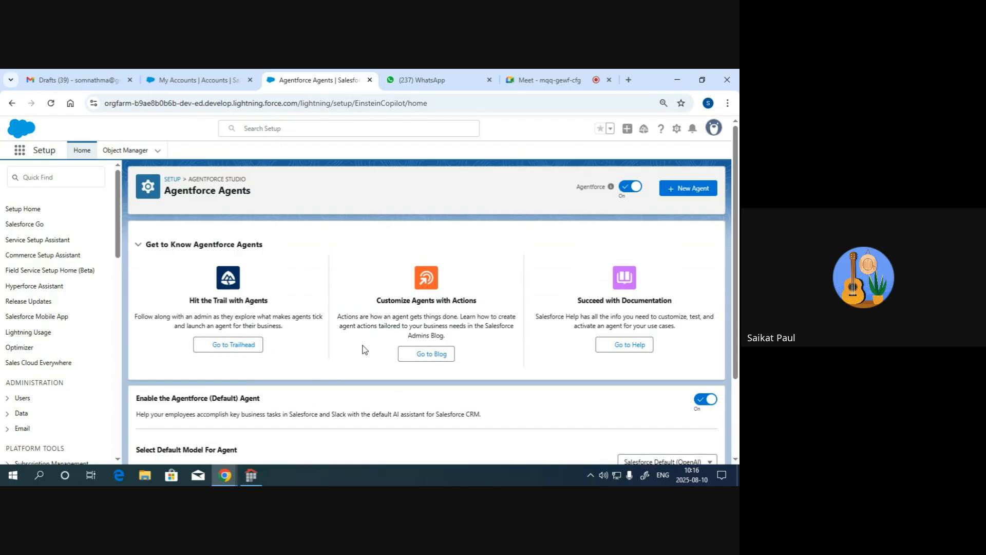
{"action": "scroll", "coordinate": [362, 349], "scroll_direction": "down", "scroll_amount": 2}
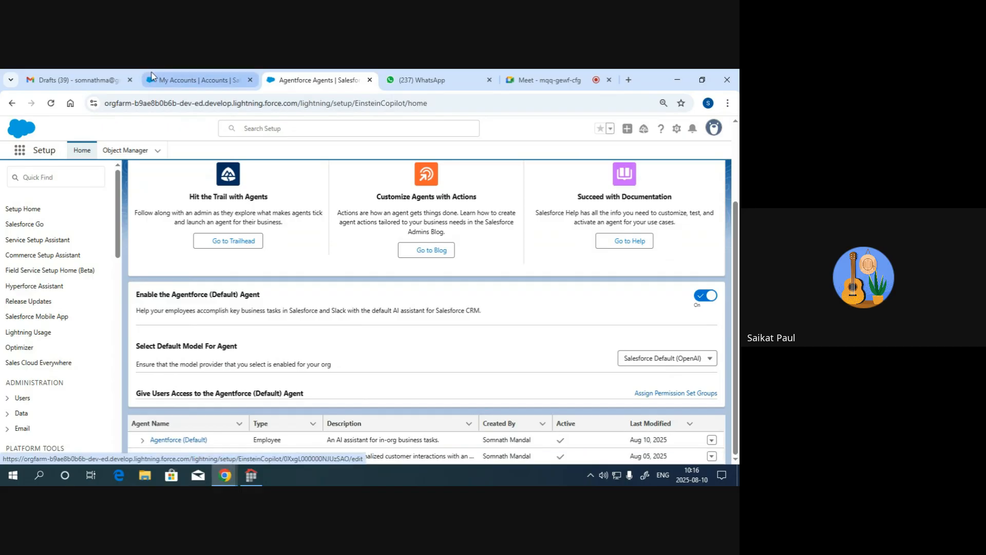
- Switch to the Sales Console accounts page and view the Agentforce (Default) assistant conversation there
{"action": "left_click", "coordinate": [171, 80]}
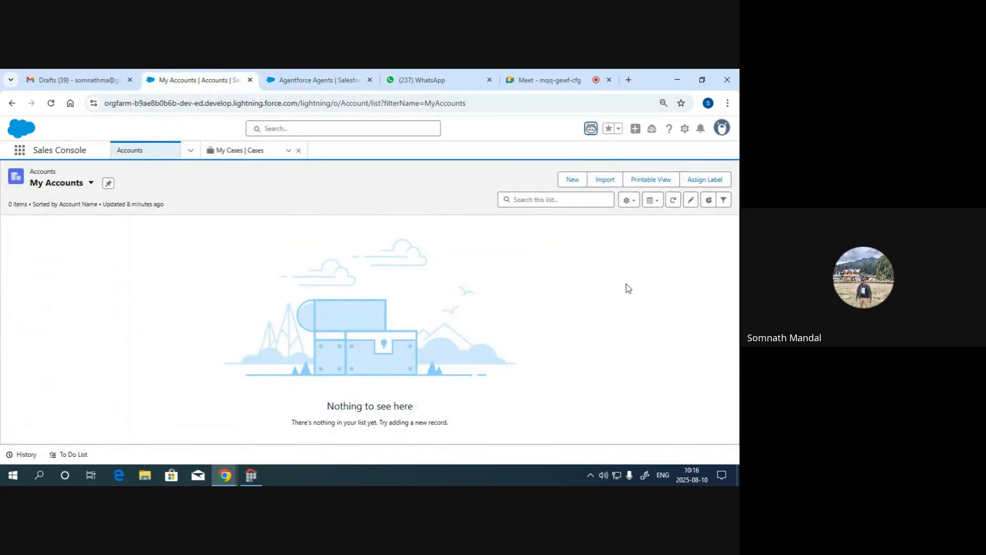
{"action": "left_click", "coordinate": [591, 128]}
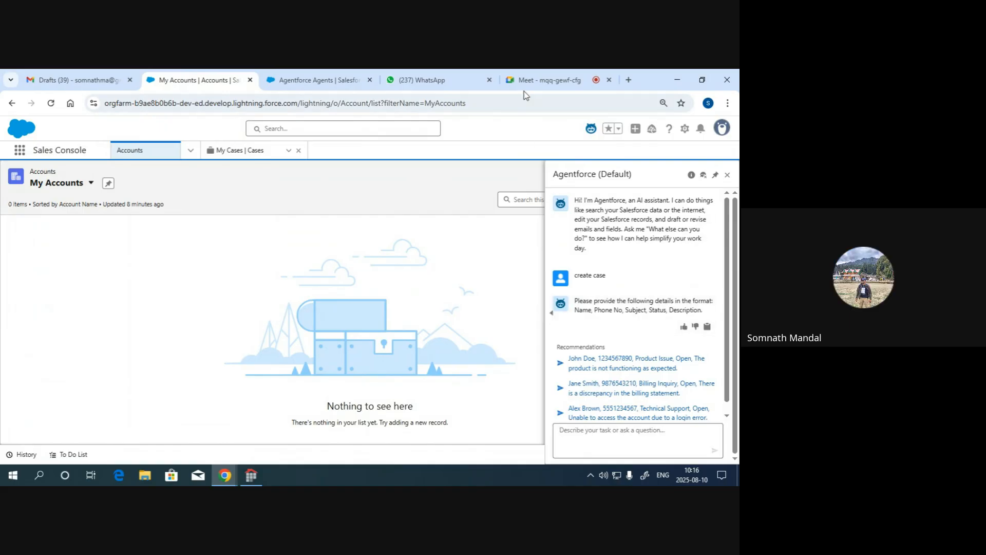
- Return to the Agentforce Agents setup page and open the Agentforce (Default) agent in the builder
{"action": "left_click", "coordinate": [319, 80]}
{"action": "left_click", "coordinate": [170, 439]}
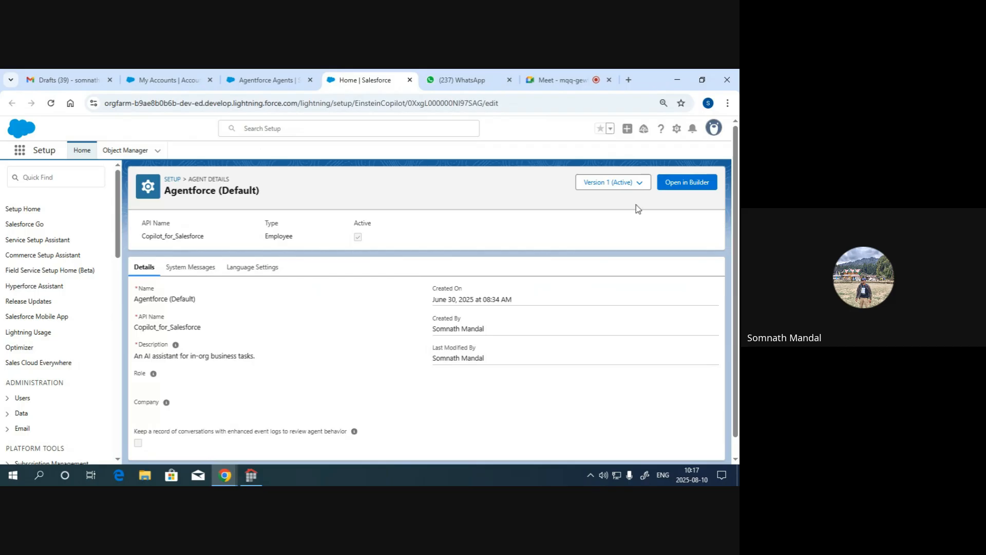
{"action": "left_click", "coordinate": [689, 184]}
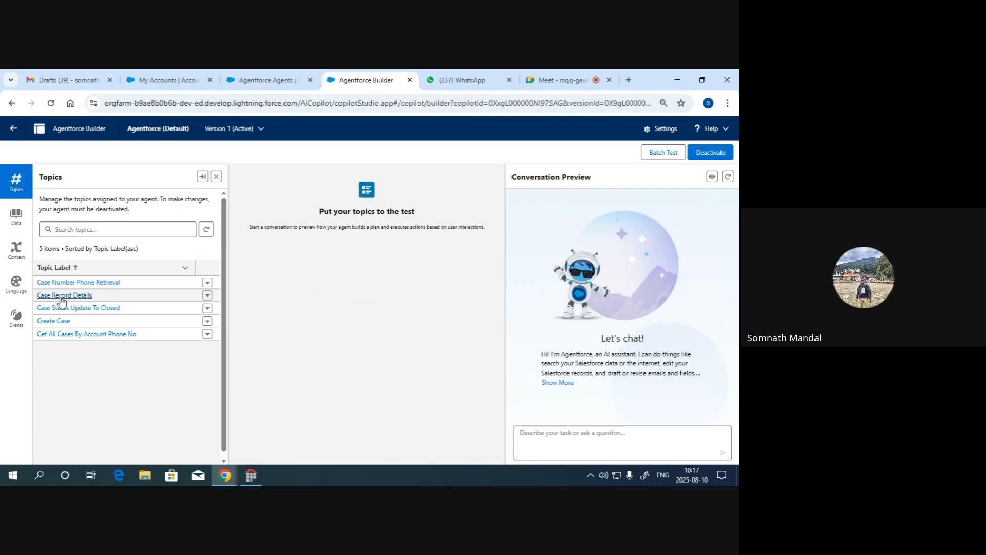
- Deactivate the Agentforce (Default) agent and show the options for adding a new topic
{"action": "left_click", "coordinate": [711, 152]}
{"action": "left_click", "coordinate": [388, 314]}
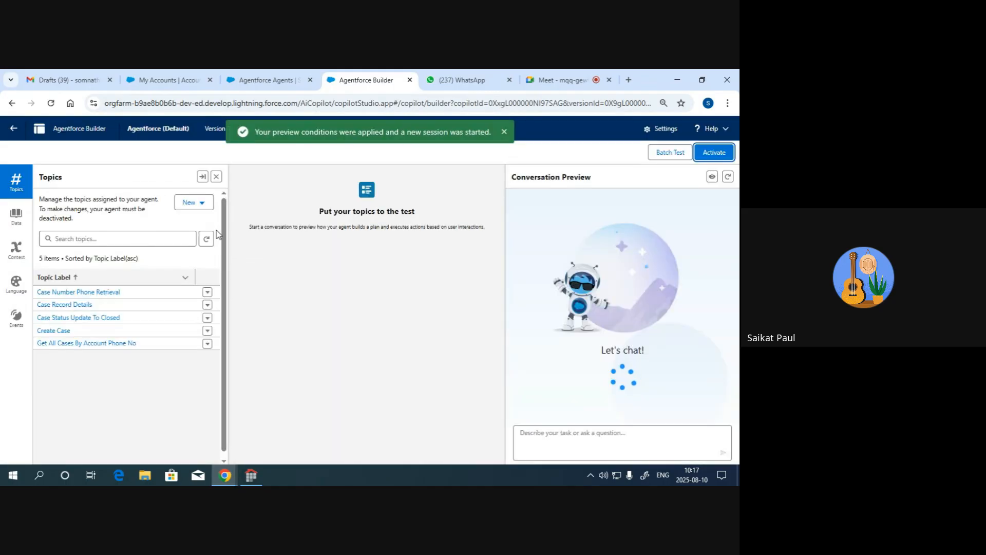
{"action": "left_click", "coordinate": [194, 202]}
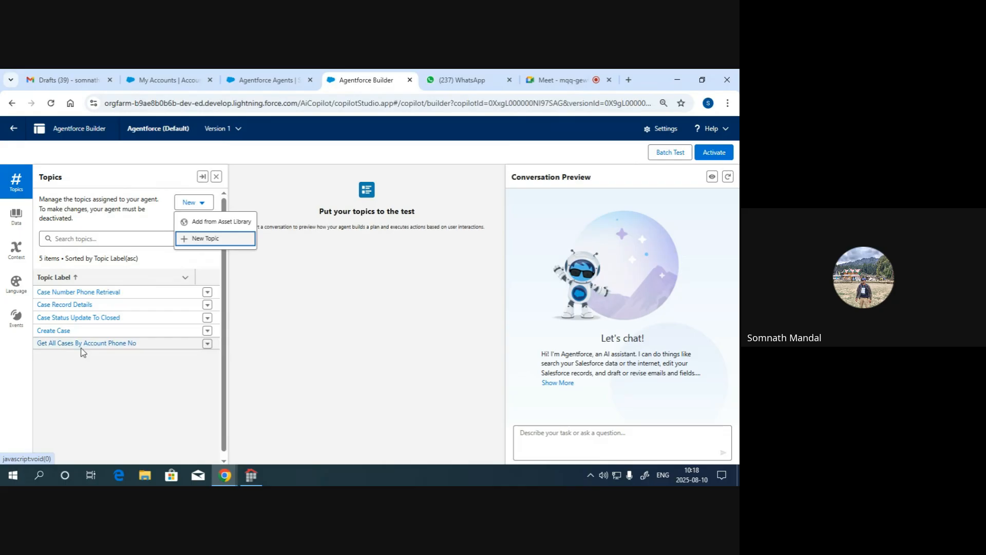
- Dismiss the topic options and send "create case" to the agent in the conversation preview
{"action": "left_click", "coordinate": [559, 448]}
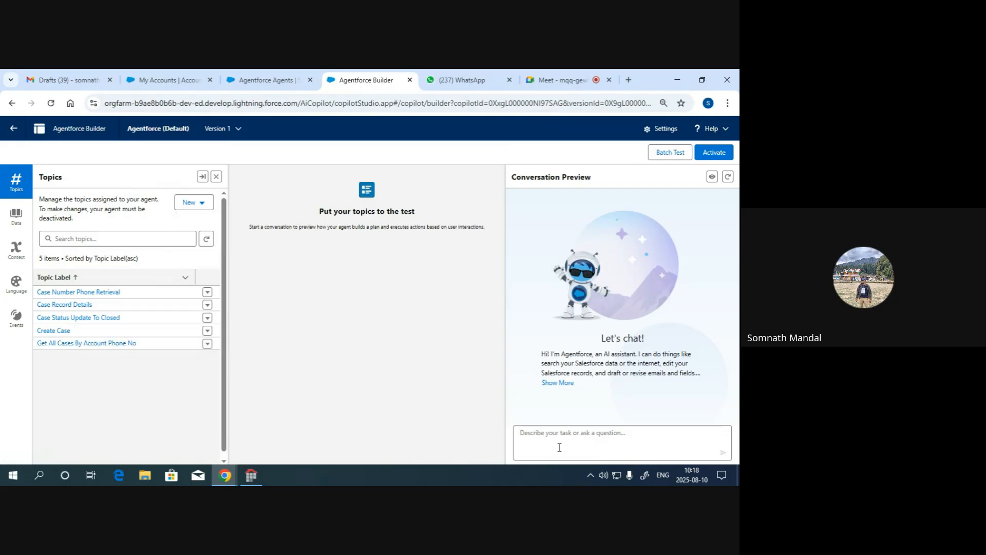
{"action": "type", "text": "create case"}
{"action": "key", "text": "Return"}
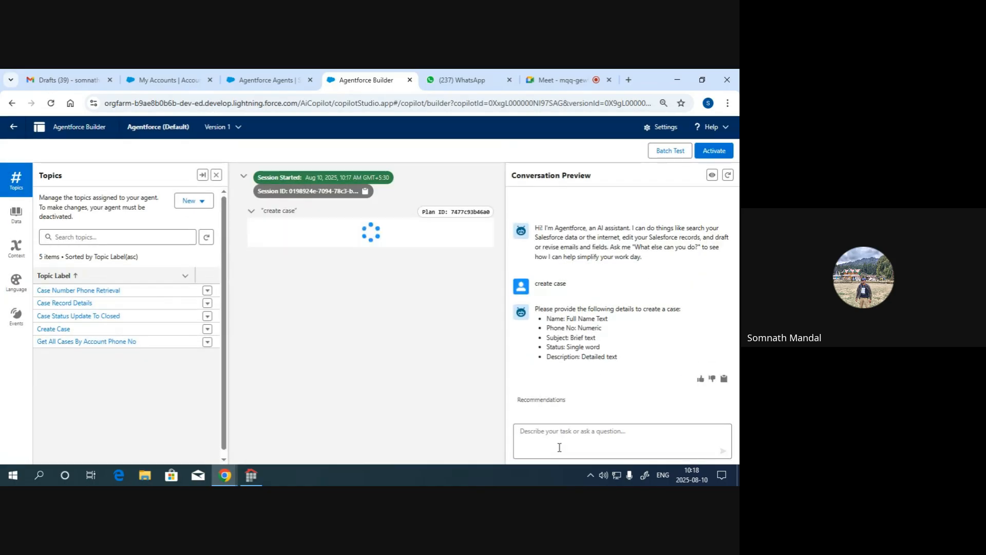
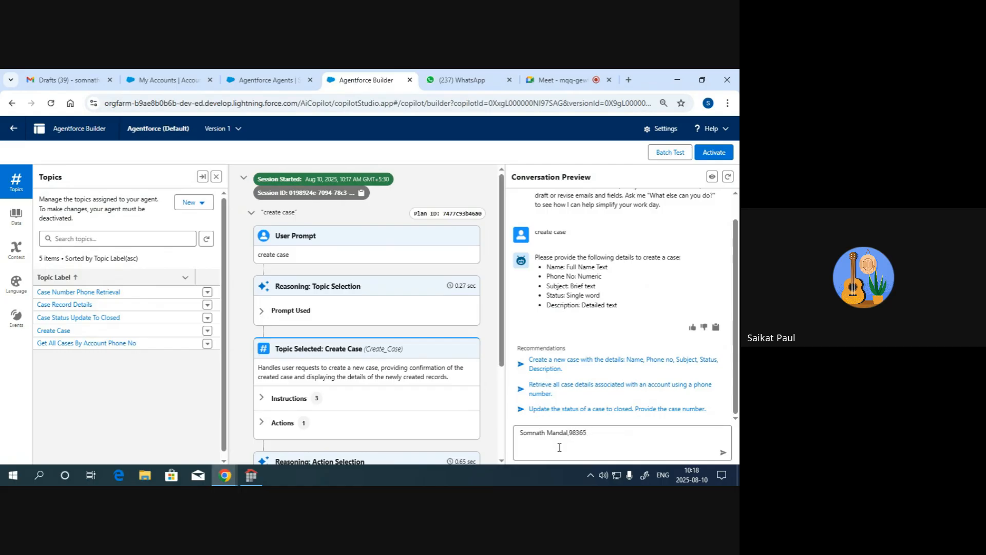
- Begin a comma-separated case-details message with the customer's full name and phone number
{"action": "type", "text": ","}
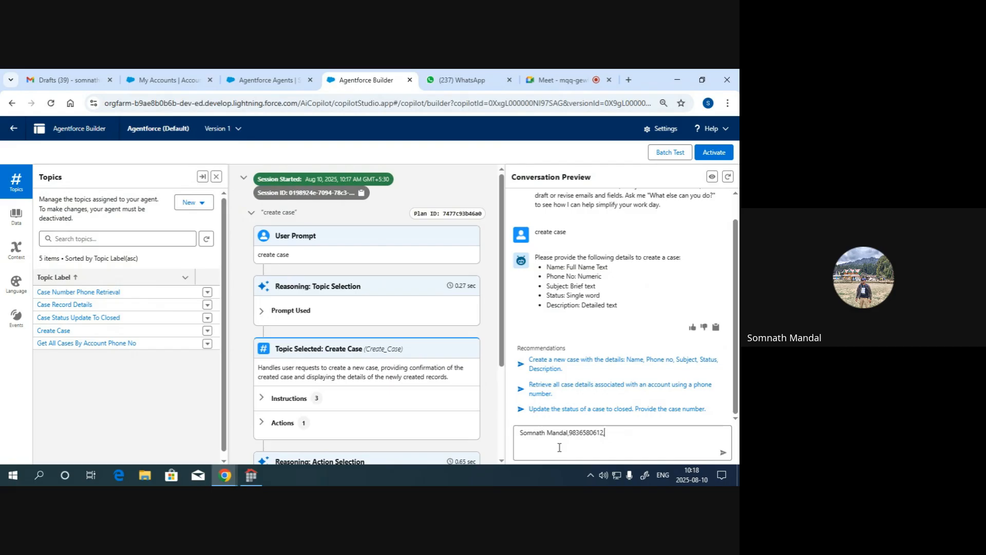
{"action": "key", "text": "BackSpace"}
- Complete the message with subject "Display Problem", status "New" and description "Test", send it, and review the reply
{"action": "type", "text": "Dis"}
{"action": "type", "text": "play Problem,New"}
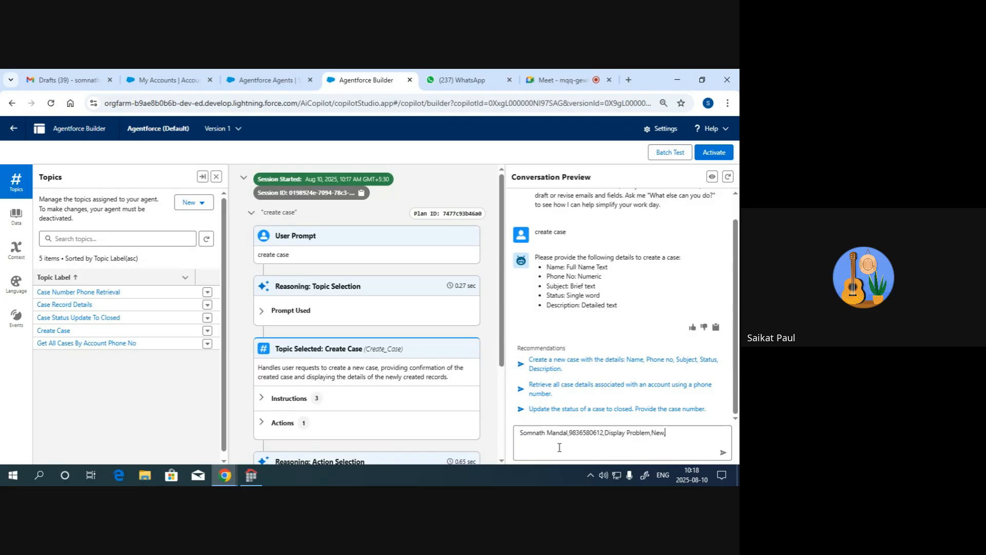
{"action": "type", "text": ","}
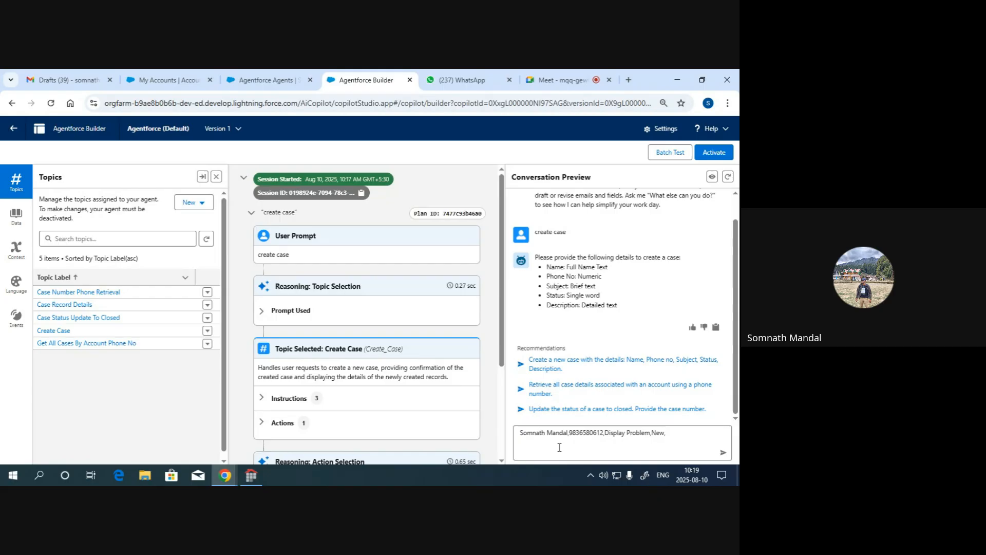
{"action": "type", "text": "Test"}
{"action": "key", "text": "Return"}
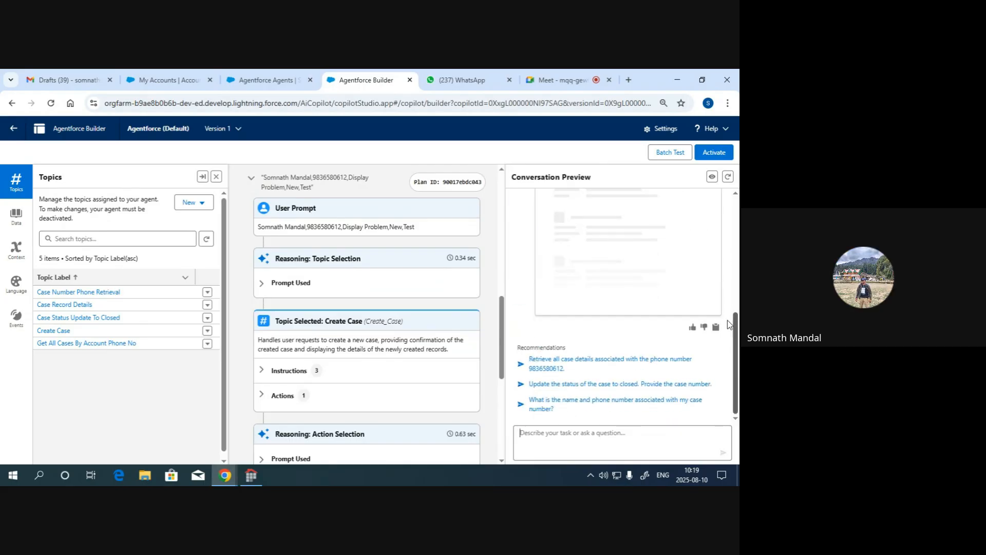
{"action": "scroll", "coordinate": [694, 303], "scroll_direction": "up", "scroll_amount": 1}
{"action": "scroll", "coordinate": [638, 299], "scroll_direction": "down", "scroll_amount": 1}
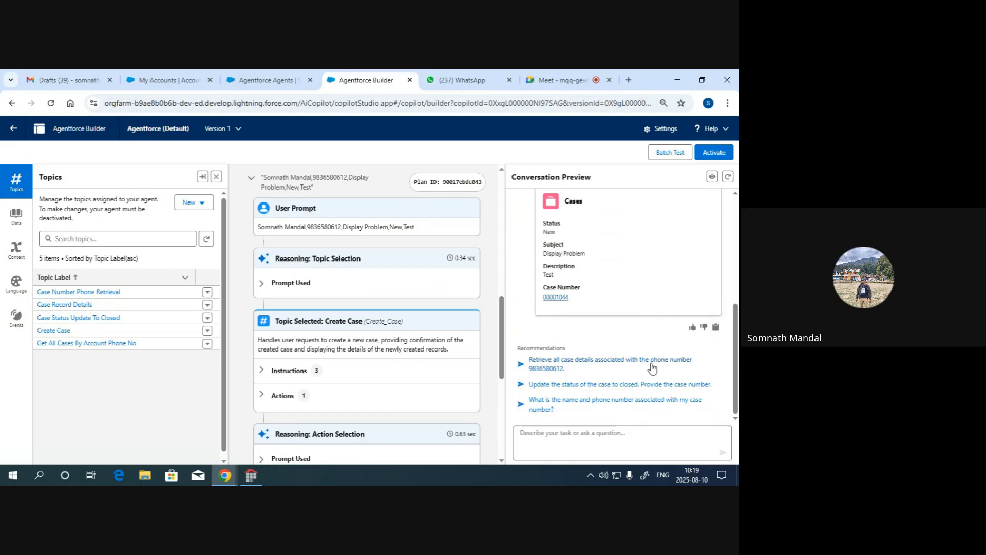
- Send the recommended prompt to retrieve all case details for the customer's phone number and review the listed cases
{"action": "left_click", "coordinate": [571, 368]}
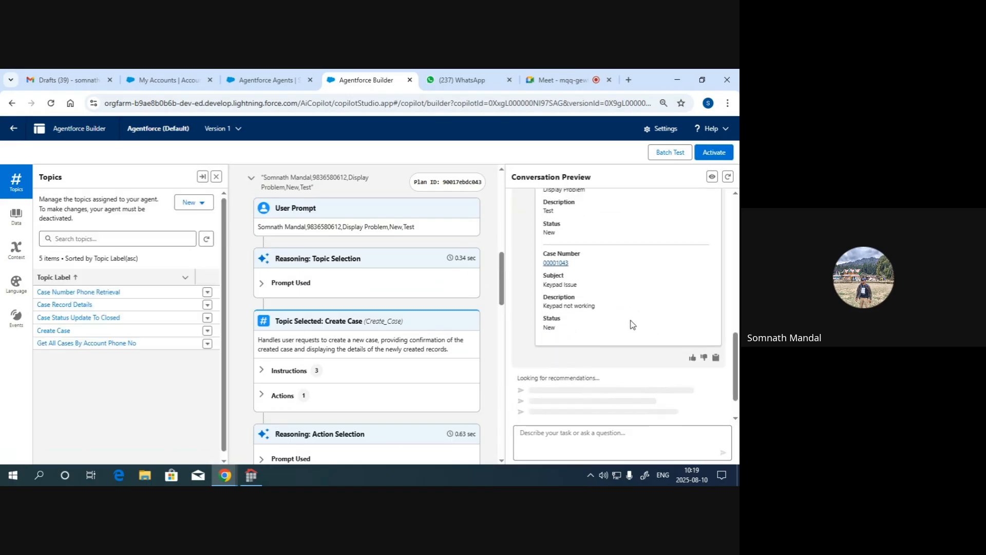
{"action": "scroll", "coordinate": [633, 325], "scroll_direction": "down", "scroll_amount": 2}
{"action": "scroll", "coordinate": [616, 328], "scroll_direction": "up", "scroll_amount": 2}
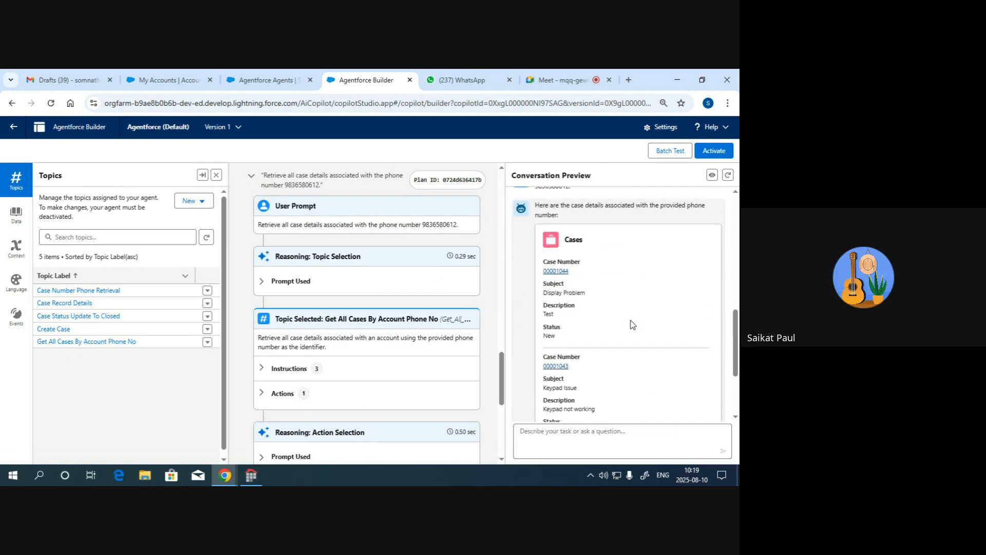
{"action": "scroll", "coordinate": [591, 334], "scroll_direction": "down", "scroll_amount": 2}
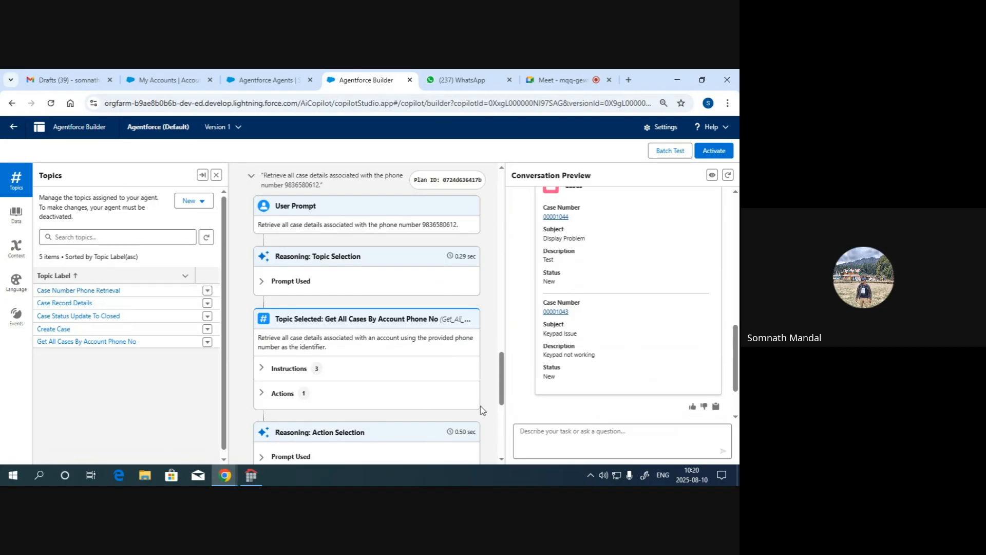
- Send "want to know phone no" to the agent in the conversation preview
{"action": "left_click", "coordinate": [541, 434]}
{"action": "type", "text": "want to know phone no"}
{"action": "key", "text": "Return"}
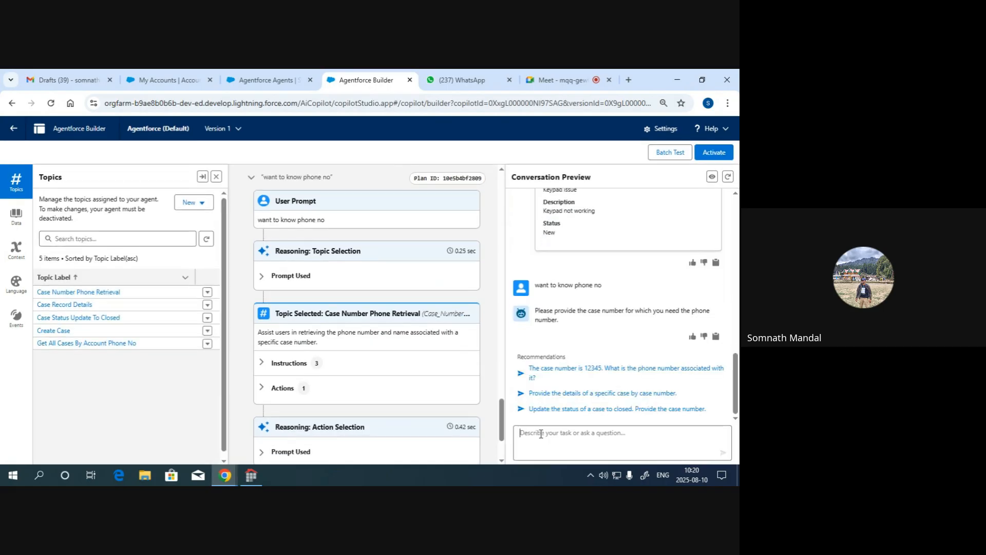
{"action": "scroll", "coordinate": [620, 363], "scroll_direction": "up", "scroll_amount": 2}
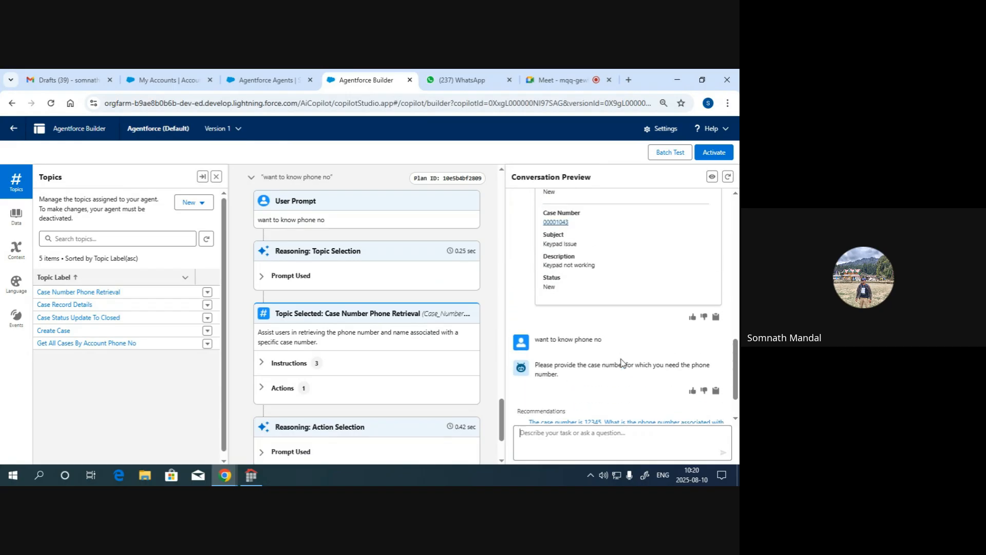
{"action": "scroll", "coordinate": [561, 247], "scroll_direction": "down", "scroll_amount": 2}
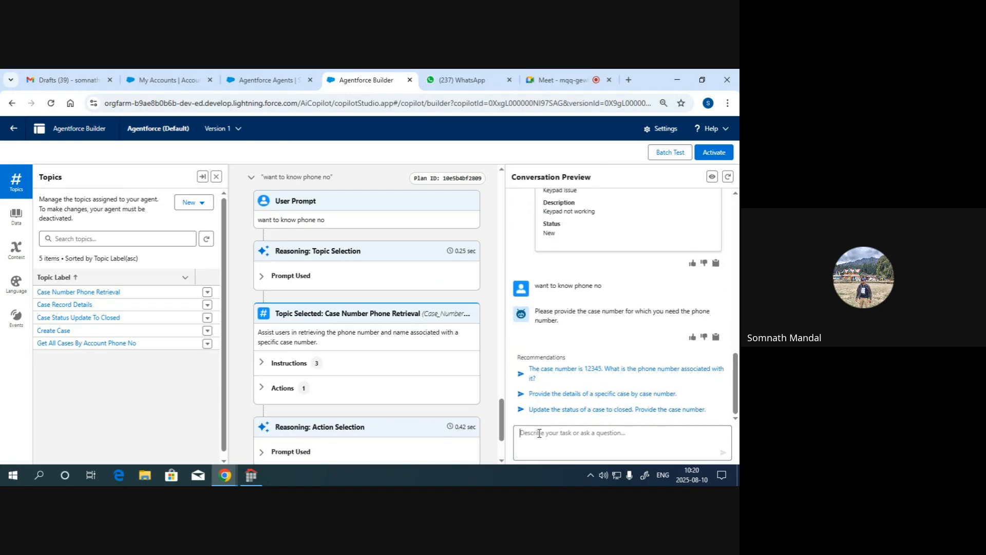
{"action": "type", "text": "0000"}
{"action": "scroll", "coordinate": [598, 399], "scroll_direction": "up", "scroll_amount": 3}
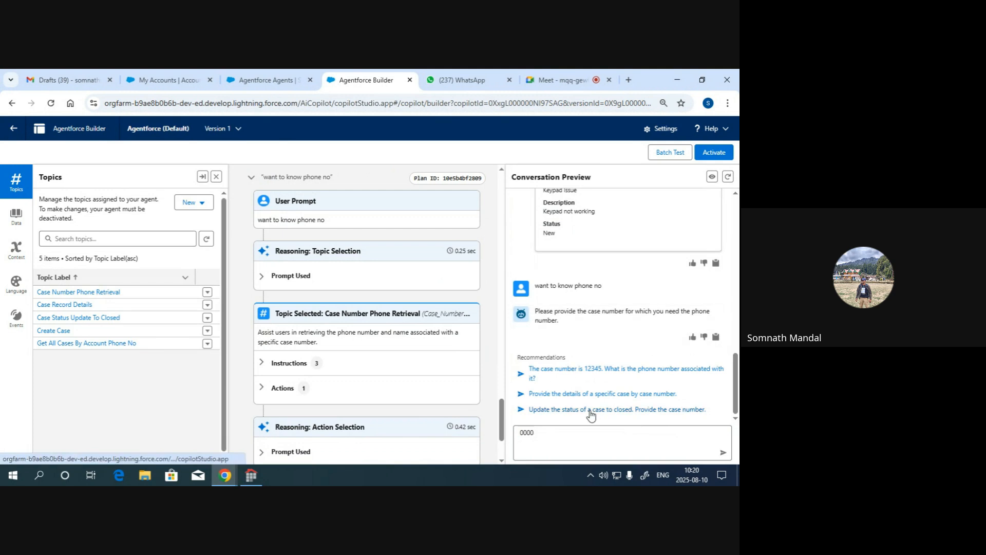
{"action": "type", "text": "1043"}
{"action": "key", "text": "Return"}
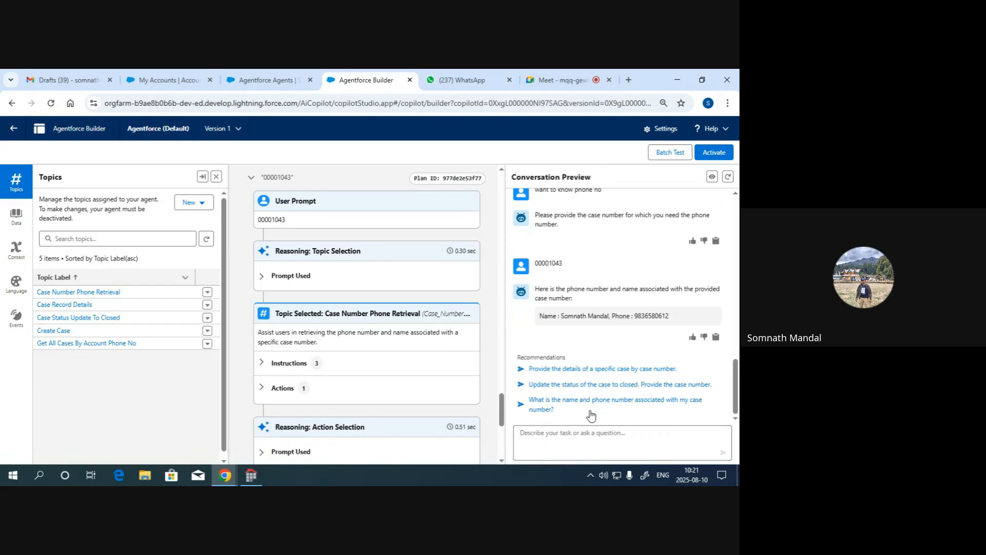
- Send "want to update status of my case" to the agent
{"action": "type", "text": "wa"}
{"action": "key", "text": "BackSpace"}
{"action": "type", "text": "want to update status of my case"}
{"action": "key", "text": "Return"}
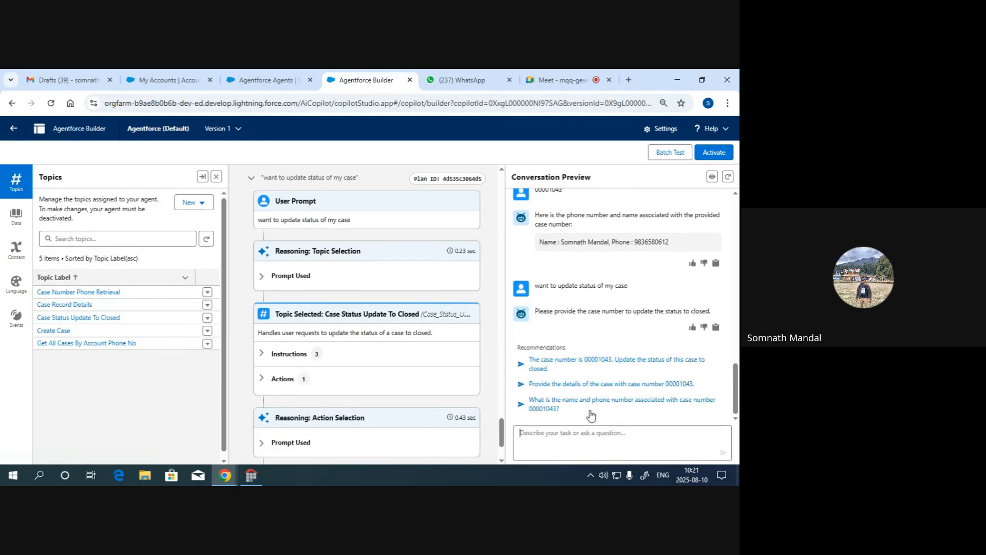
- Copy case number 00001043 from the earlier message and send it as the case to close
{"action": "scroll", "coordinate": [591, 354], "scroll_direction": "up", "scroll_amount": 2}
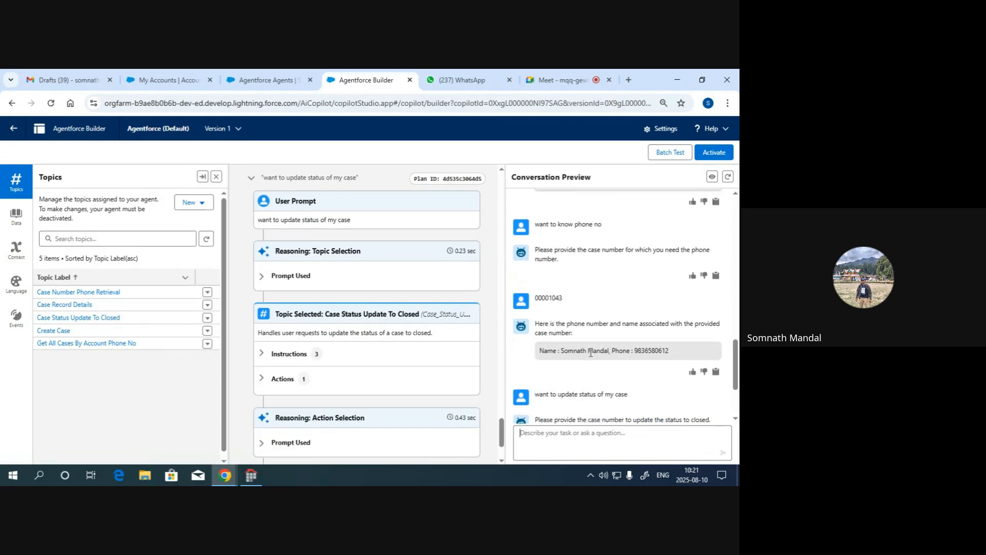
{"action": "left_click_drag", "start_coordinate": [565, 301], "coordinate": [535, 301]}
{"action": "key", "text": "ctrl+c"}
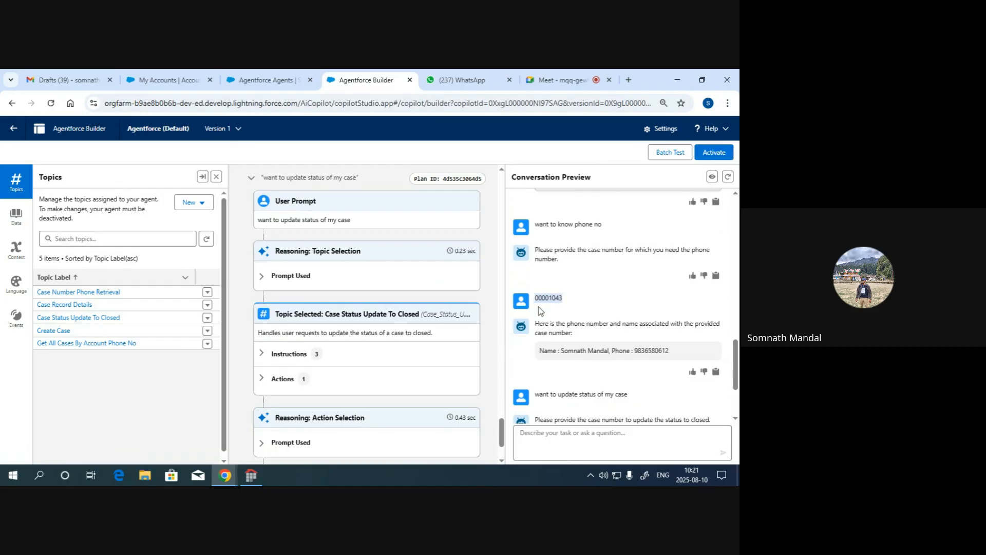
{"action": "left_click", "coordinate": [560, 430]}
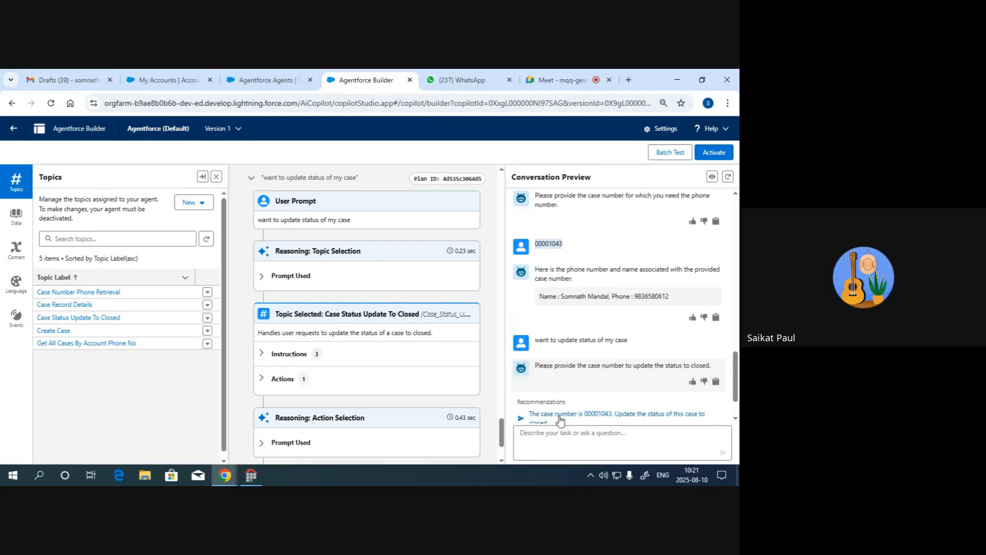
{"action": "key", "text": "ctrl+v"}
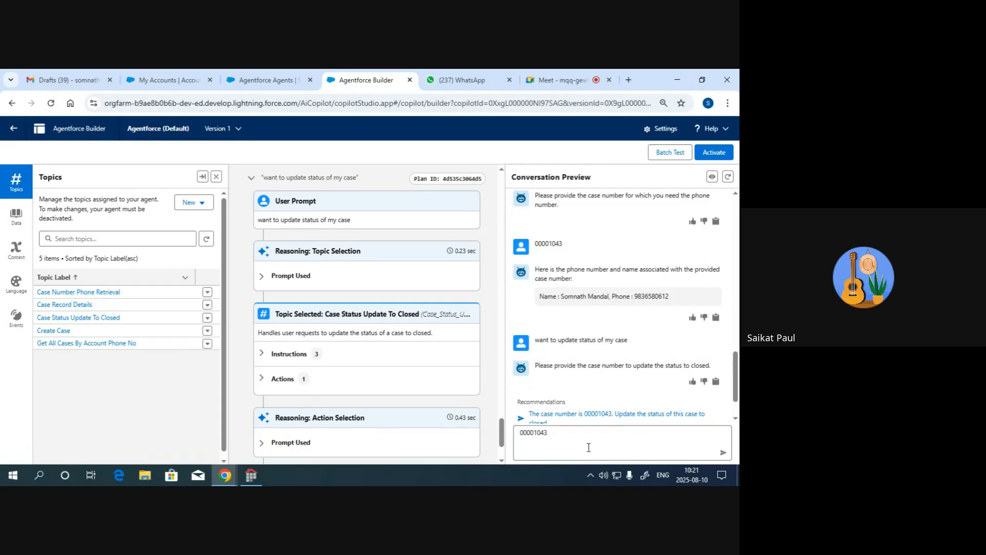
{"action": "key", "text": "Return"}
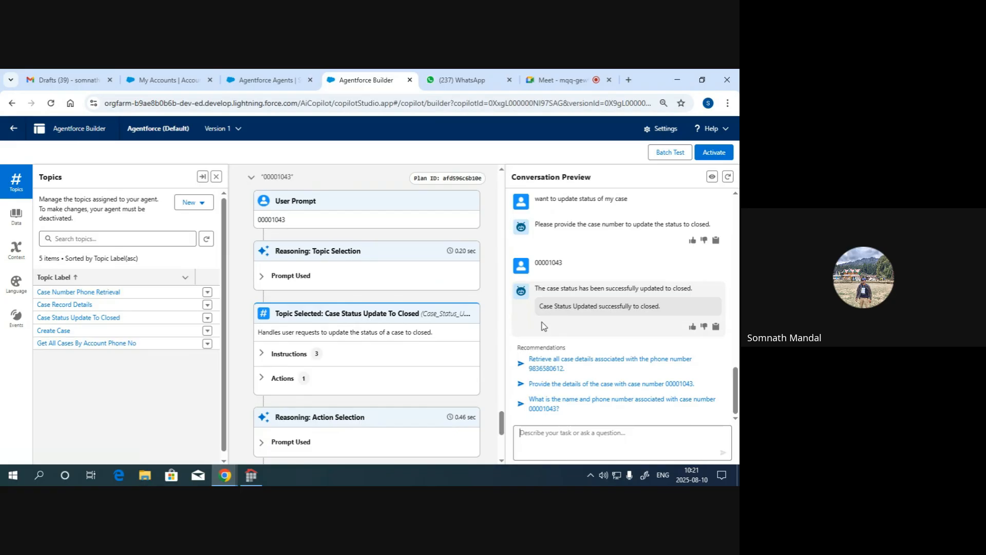
- Review the status-update reply, then send the recommended prompt to retrieve all case details for the customer's phone number again
{"action": "left_click_drag", "start_coordinate": [537, 288], "coordinate": [690, 286]}
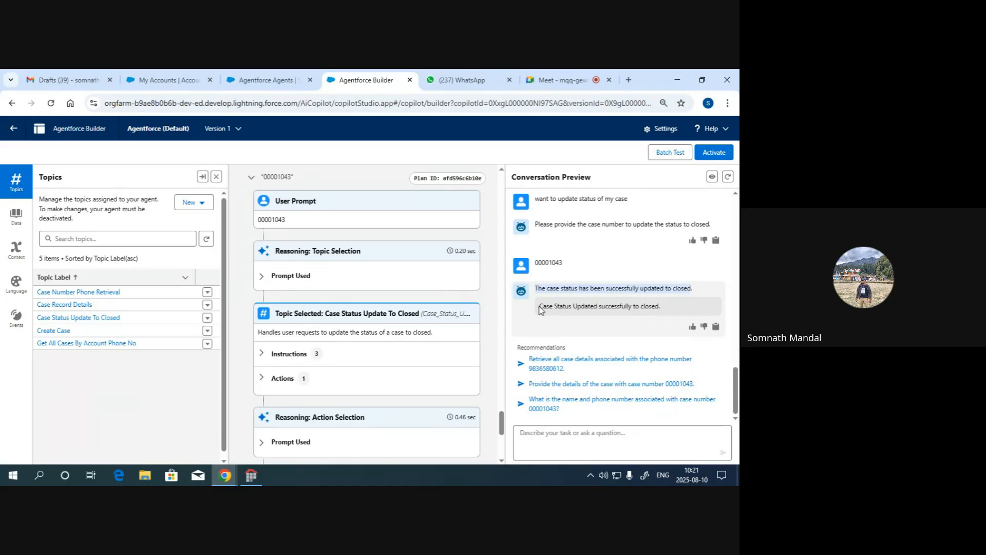
{"action": "left_click", "coordinate": [557, 306]}
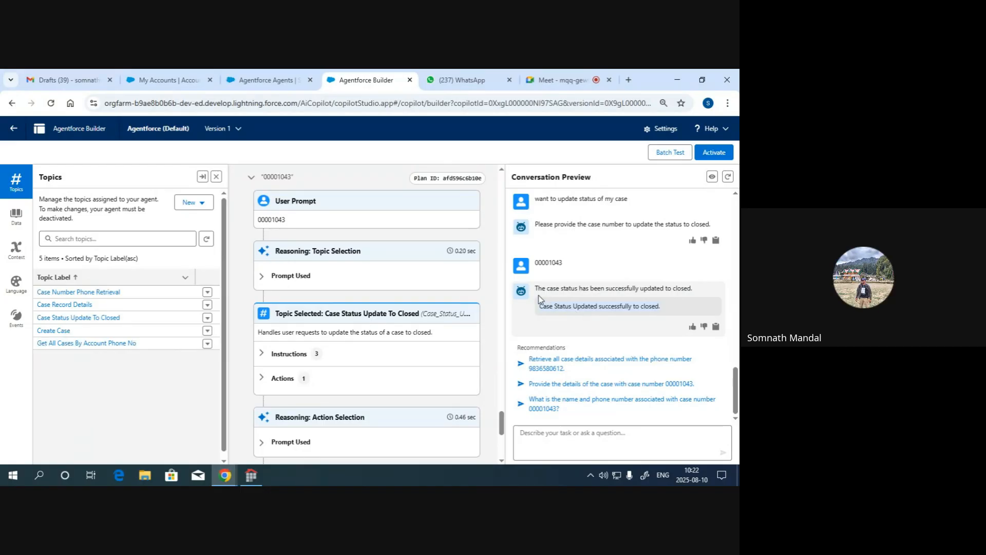
{"action": "left_click_drag", "start_coordinate": [536, 288], "coordinate": [692, 289]}
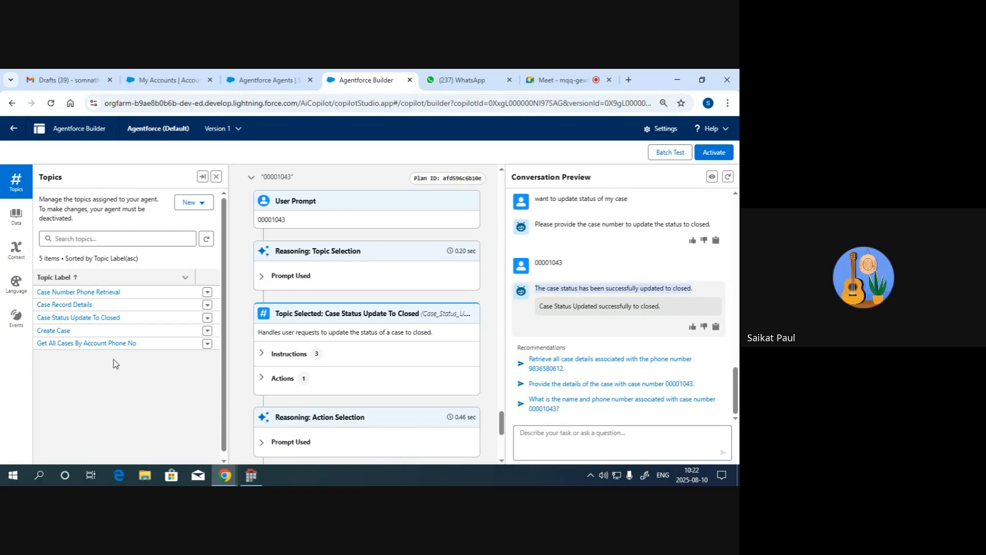
{"action": "left_click", "coordinate": [580, 363]}
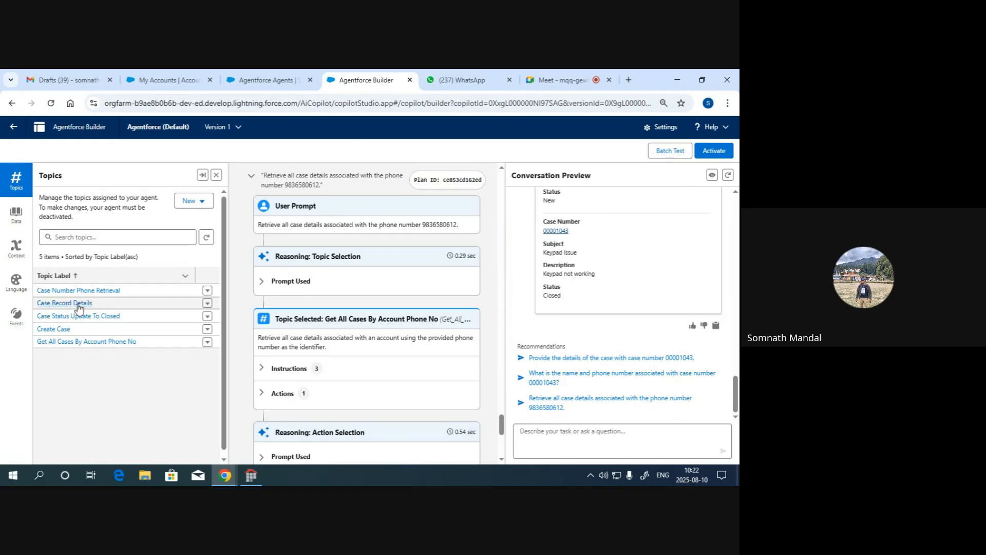
- Send "want to know case record details" and supply case number 00001043 as the follow-up reply
{"action": "left_click", "coordinate": [549, 440]}
{"action": "type", "text": "want to"}
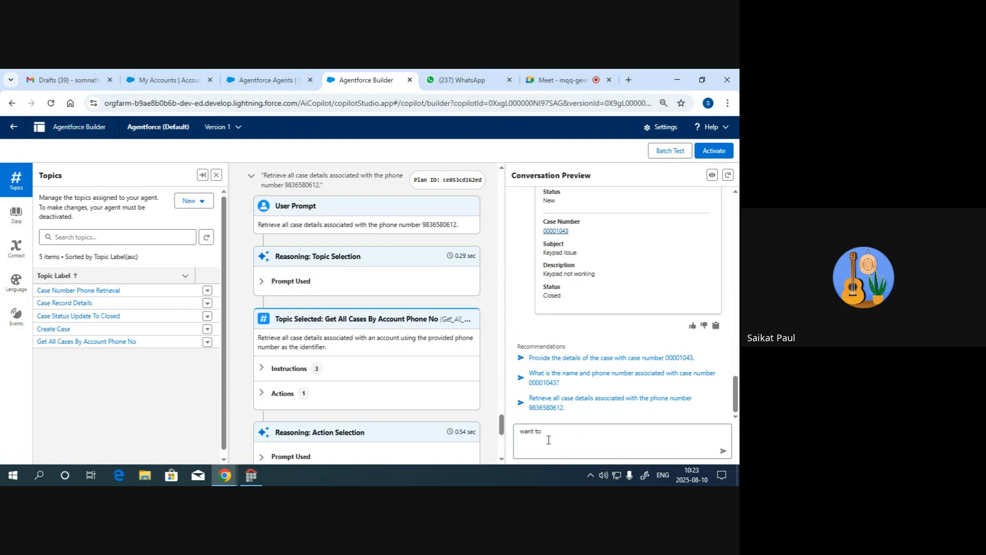
{"action": "type", "text": " know case record details"}
{"action": "key", "text": "Return"}
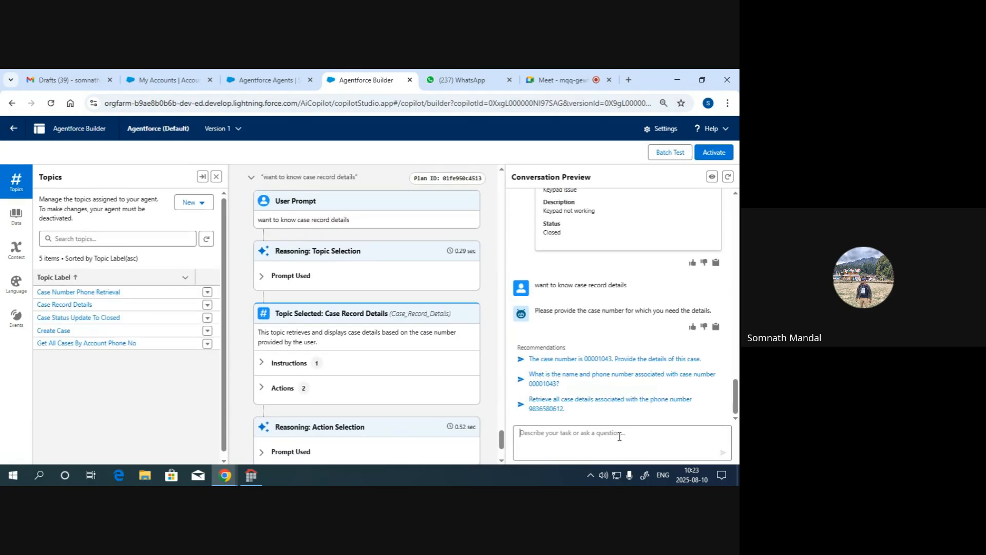
{"action": "key", "text": "ctrl+v"}
{"action": "key", "text": "Return"}
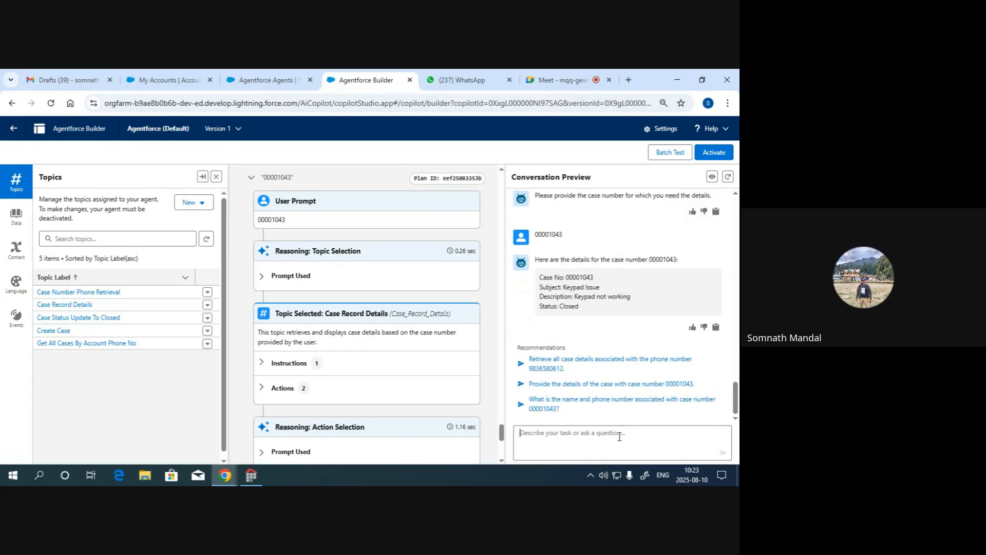
- Send "want o know case details" and supply case number 00001042 to test another lookup
{"action": "left_click", "coordinate": [620, 437]}
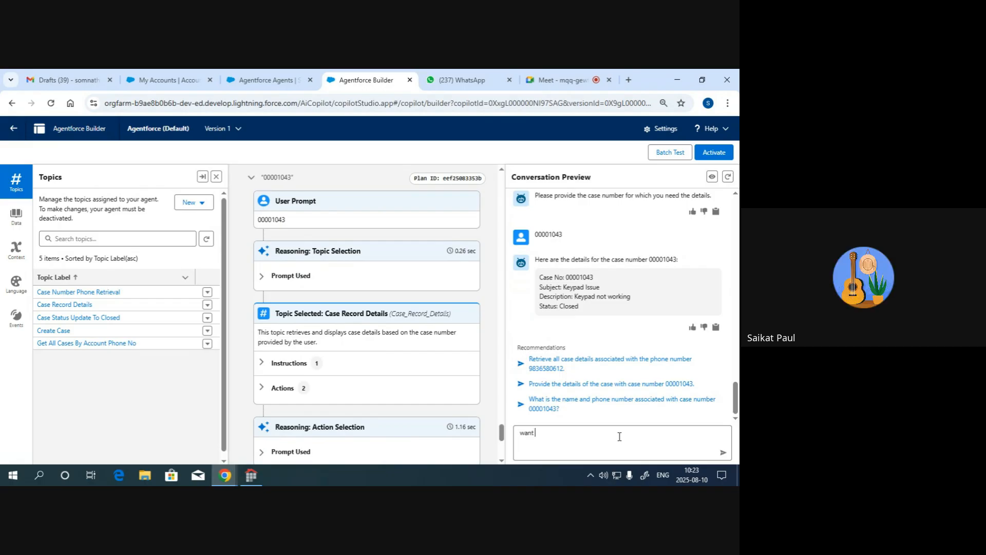
{"action": "key", "text": "Return"}
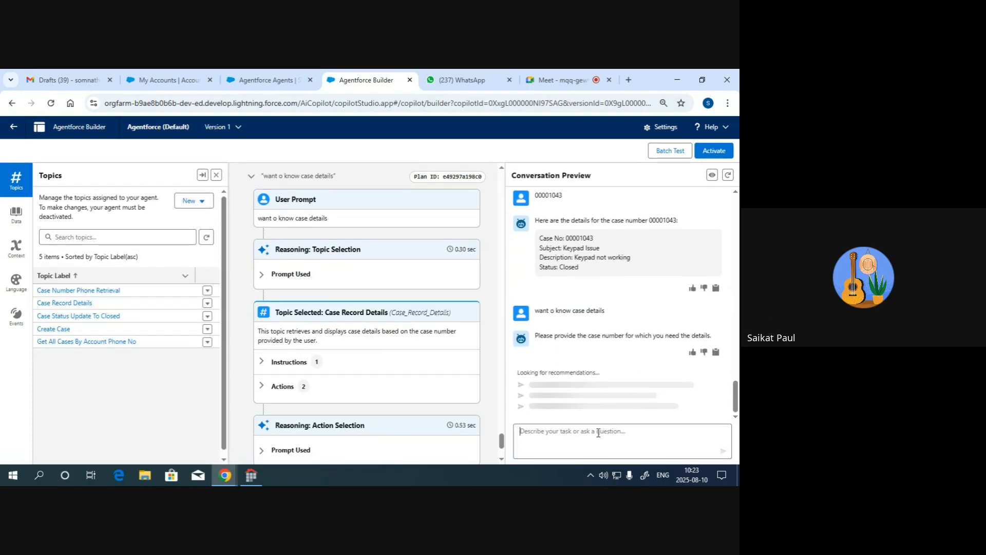
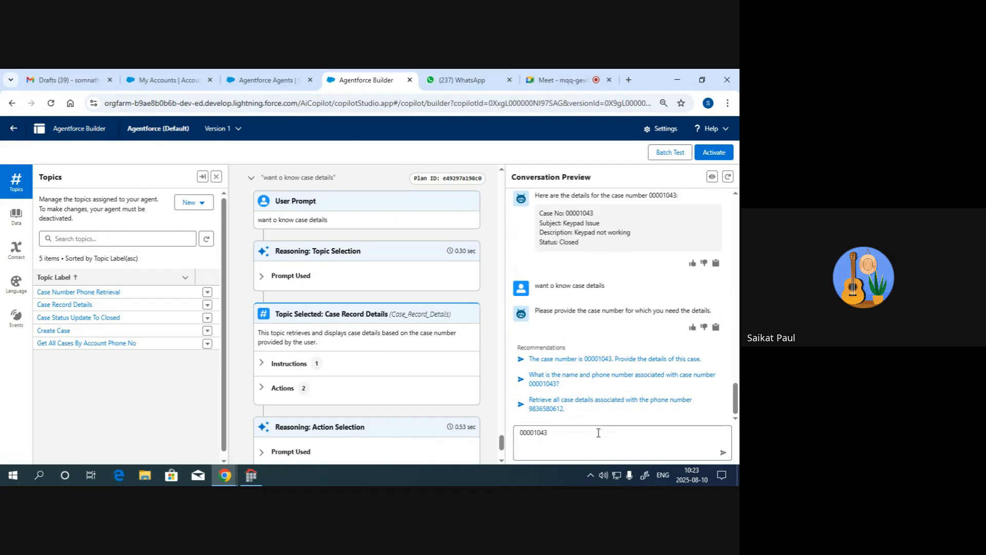
{"action": "key", "text": "Return"}
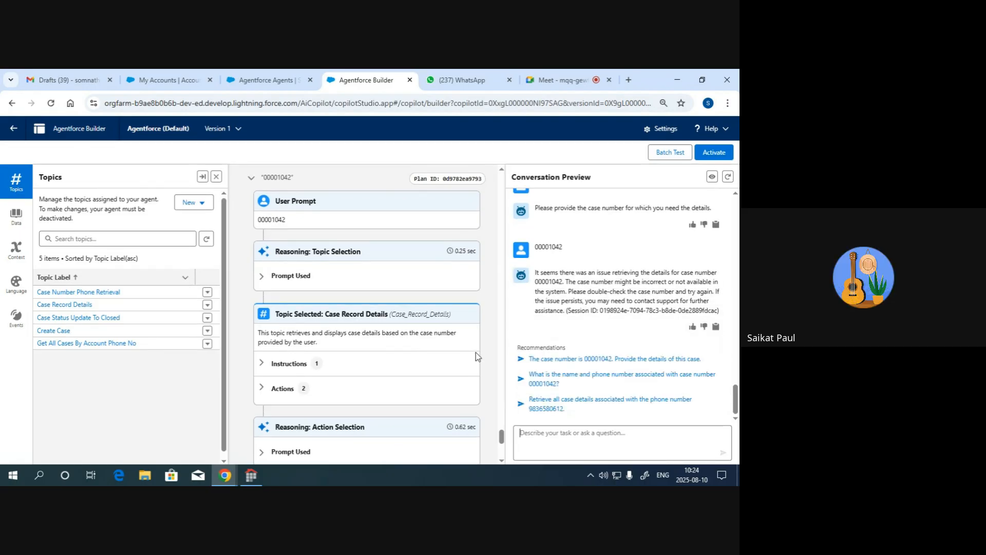
- Check the earlier conversation for existing case numbers and send "case record details" to the agent
{"action": "scroll", "coordinate": [626, 287], "scroll_direction": "up", "scroll_amount": 5}
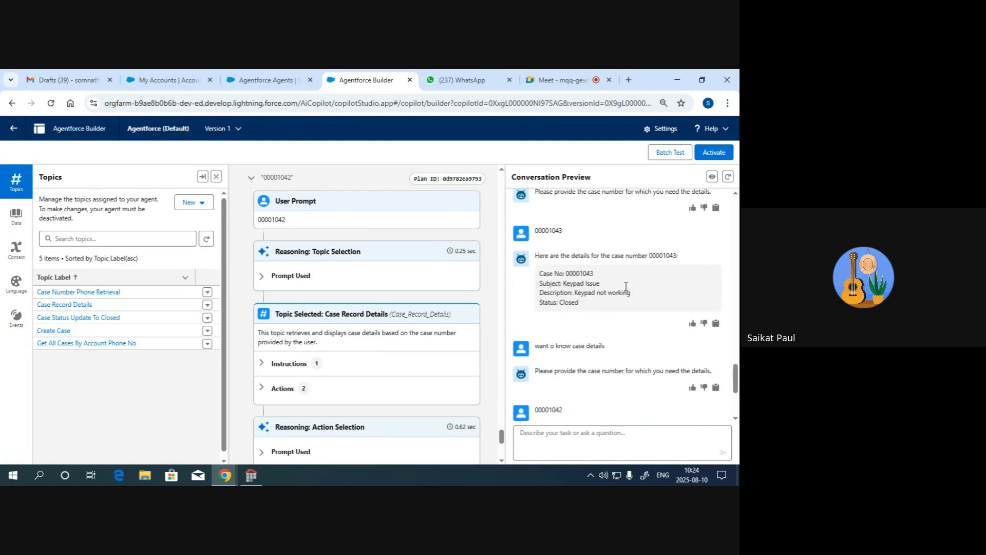
{"action": "scroll", "coordinate": [626, 287], "scroll_direction": "up", "scroll_amount": 2}
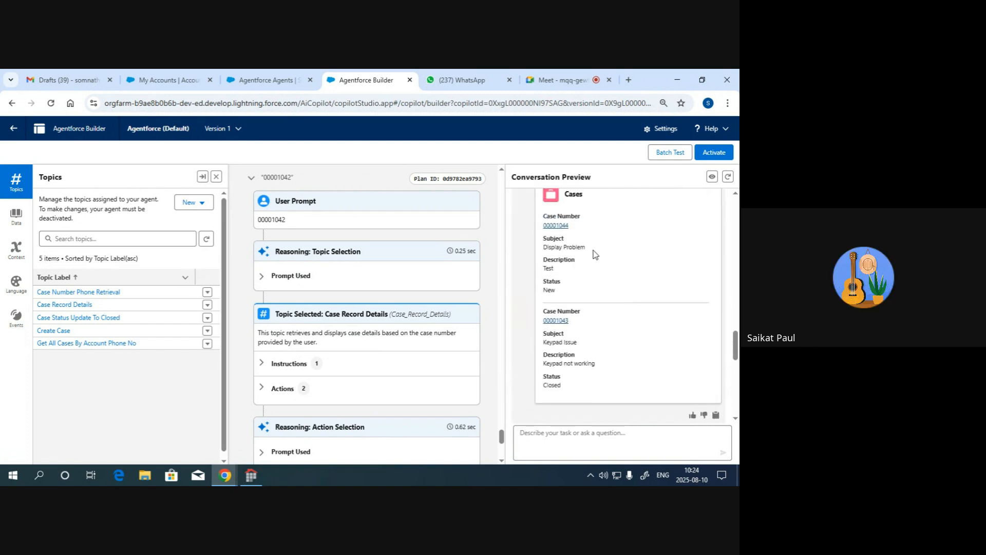
{"action": "scroll", "coordinate": [584, 241], "scroll_direction": "down", "scroll_amount": 6}
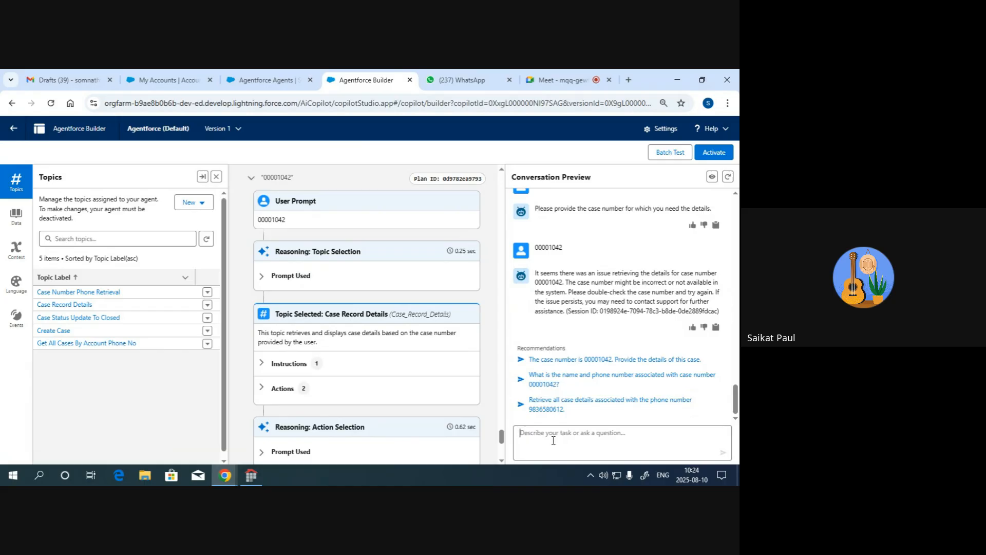
{"action": "type", "text": "ca"}
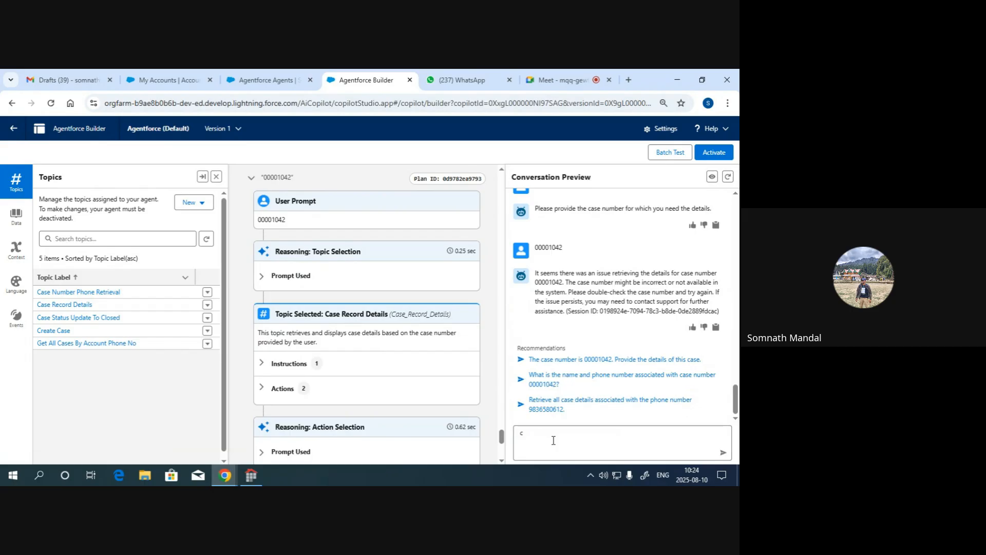
{"action": "key", "text": "BackSpace"}
{"action": "type", "text": "case record details"}
{"action": "key", "text": "Return"}
- Reply with case number 00001044 to retrieve that case's details
{"action": "type", "text": "00001043"}
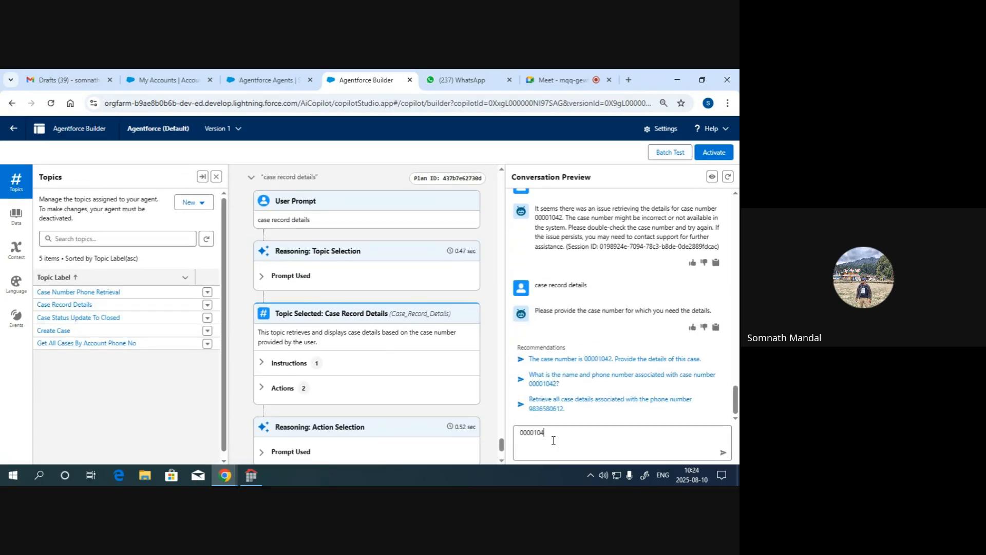
{"action": "key", "text": "BackSpace"}
{"action": "type", "text": "4"}
{"action": "key", "text": "Return"}
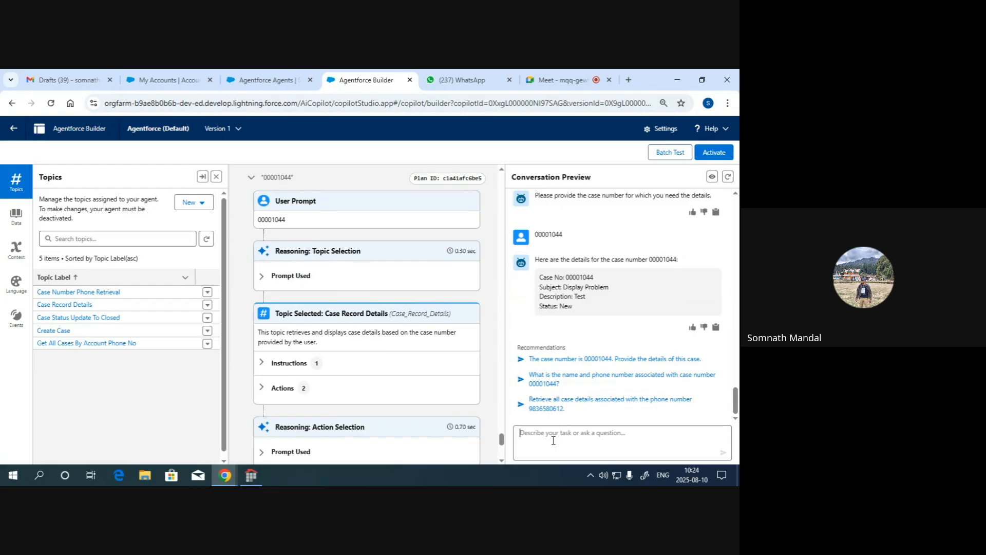
- Open the Case Record Details topic, look through its configuration, and expand the topic details to a wider view
{"action": "left_click", "coordinate": [69, 306]}
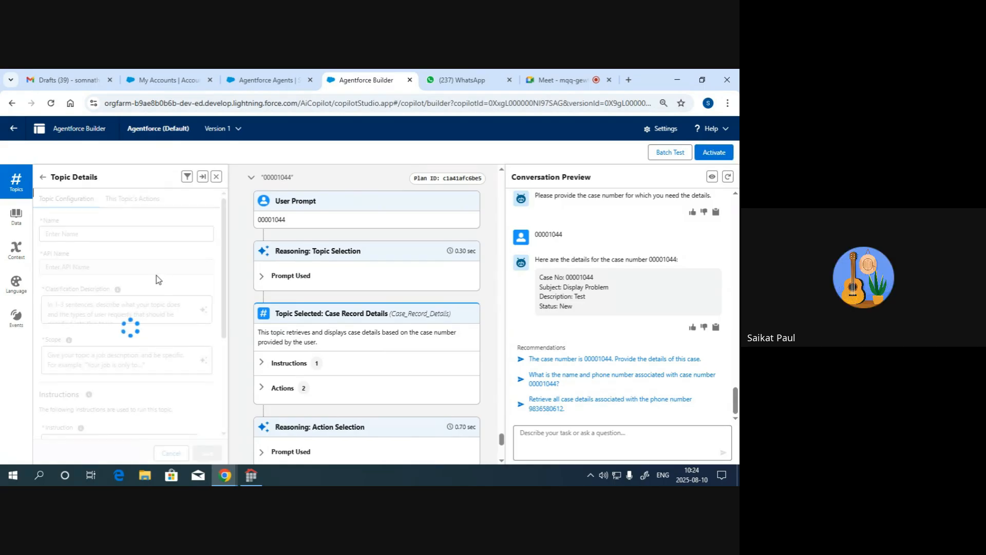
{"action": "scroll", "coordinate": [156, 276], "scroll_direction": "down", "scroll_amount": 3}
{"action": "scroll", "coordinate": [157, 276], "scroll_direction": "up", "scroll_amount": 3}
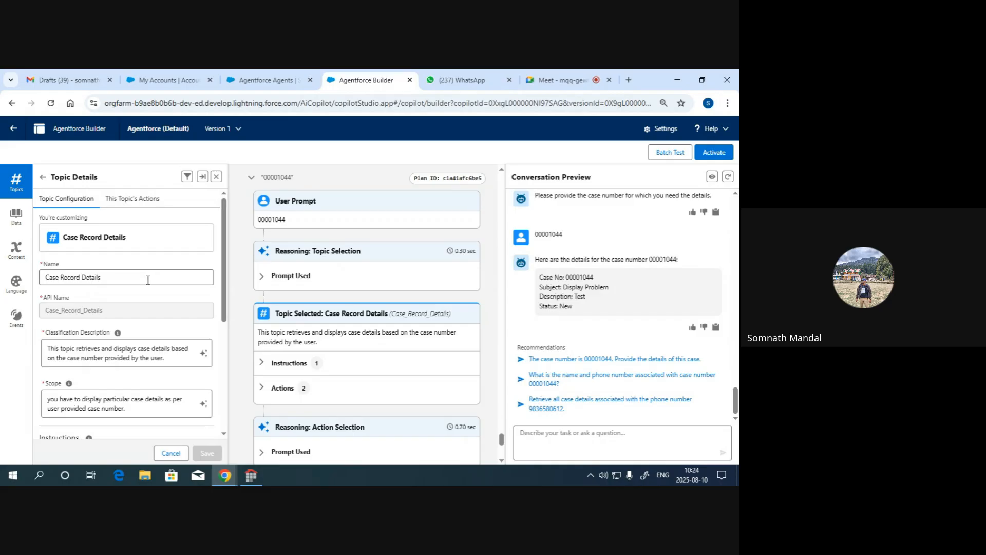
{"action": "scroll", "coordinate": [147, 280], "scroll_direction": "down", "scroll_amount": 1}
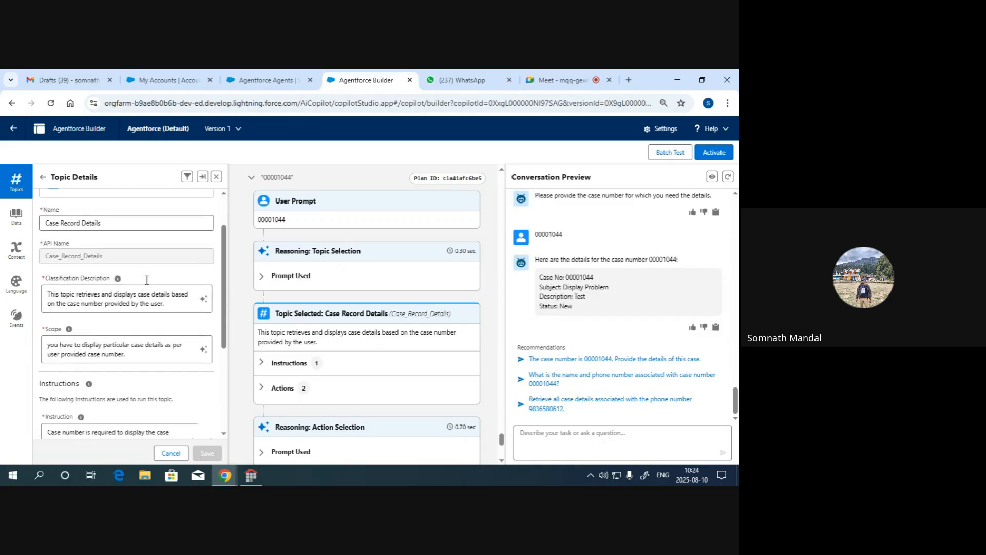
{"action": "left_click", "coordinate": [202, 176]}
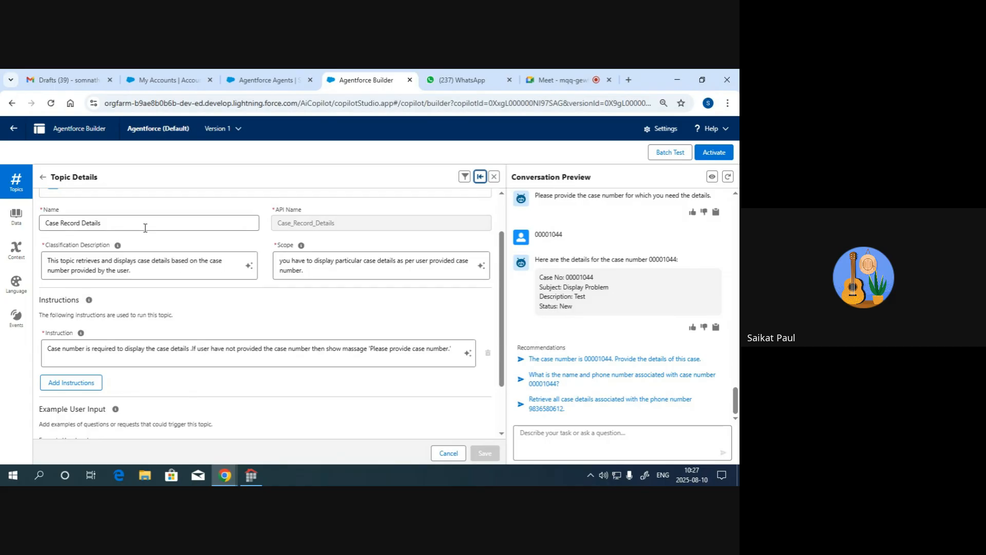
- Open the Get All Cases By Account Phone No topic and copy its instruction about no record existing for the phone number
{"action": "left_click", "coordinate": [16, 184]}
{"action": "left_click", "coordinate": [44, 177]}
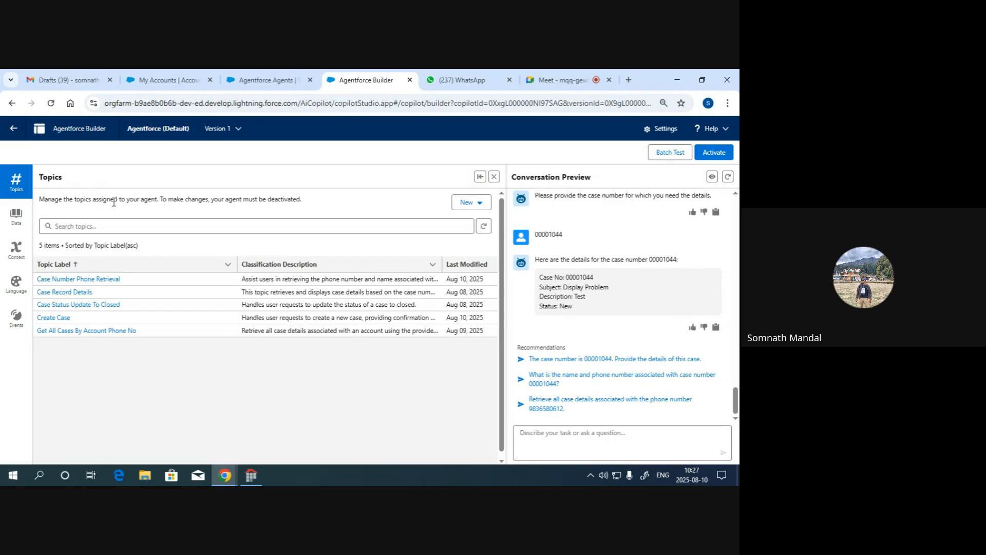
{"action": "left_click", "coordinate": [101, 331]}
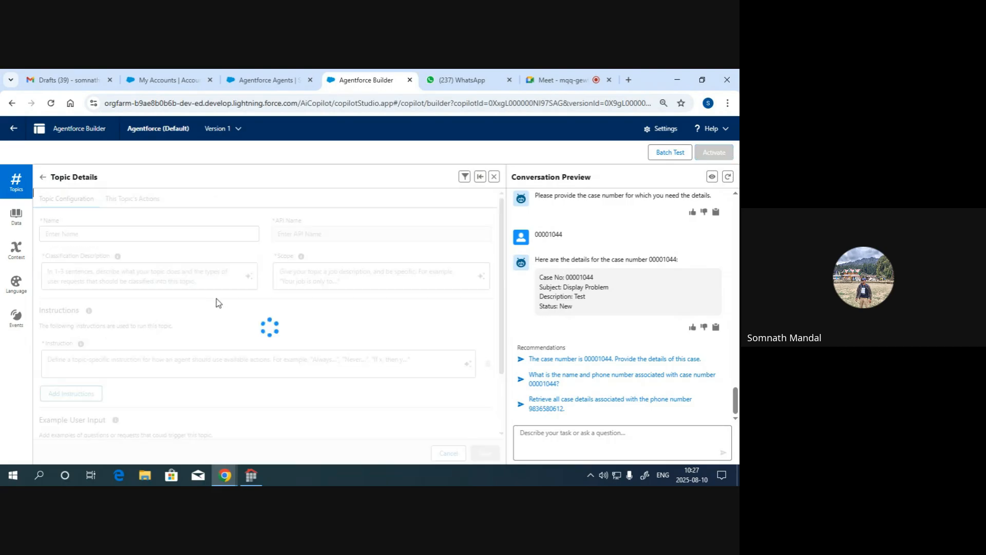
{"action": "scroll", "coordinate": [210, 296], "scroll_direction": "down", "scroll_amount": 2}
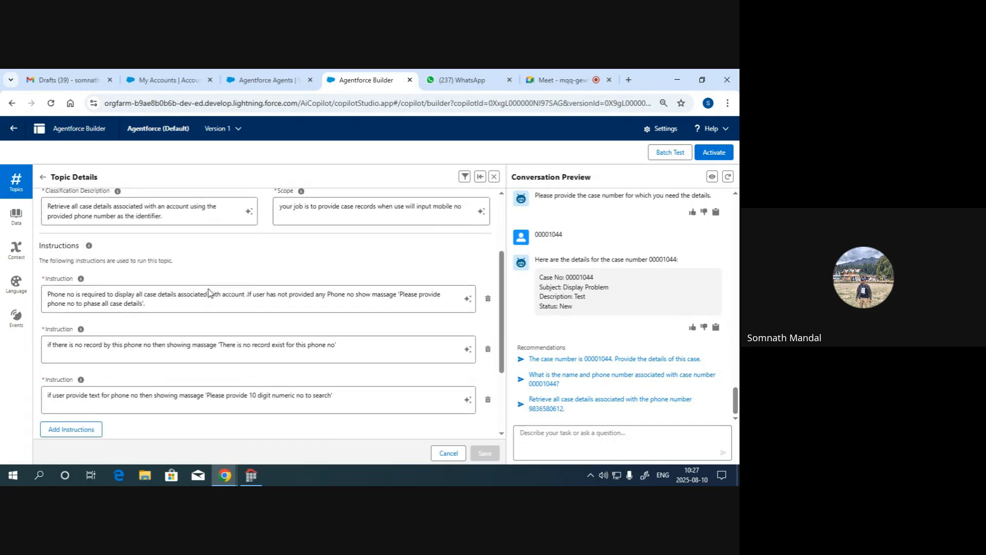
{"action": "scroll", "coordinate": [208, 291], "scroll_direction": "down", "scroll_amount": 2}
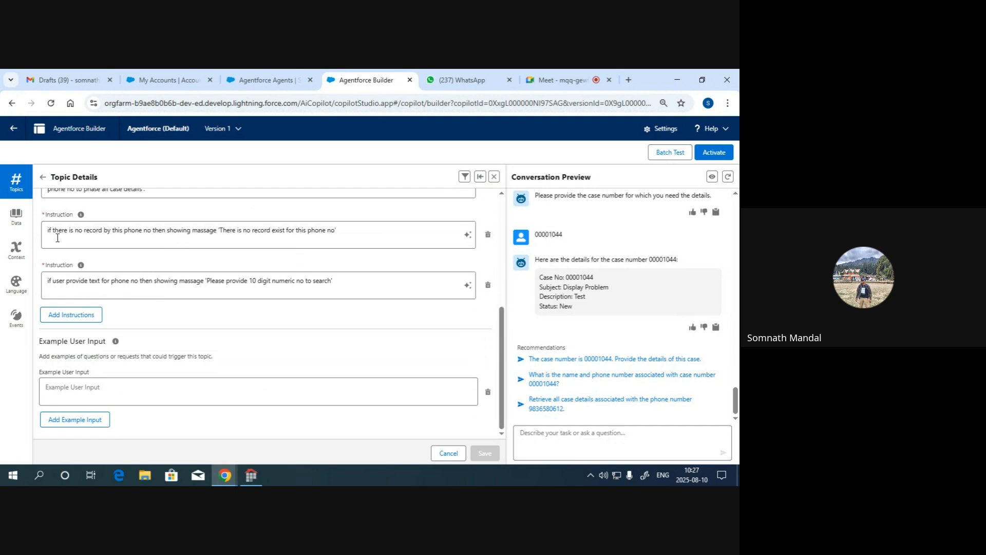
{"action": "left_click_drag", "start_coordinate": [46, 233], "coordinate": [335, 228]}
{"action": "key", "text": "ctrl+c"}
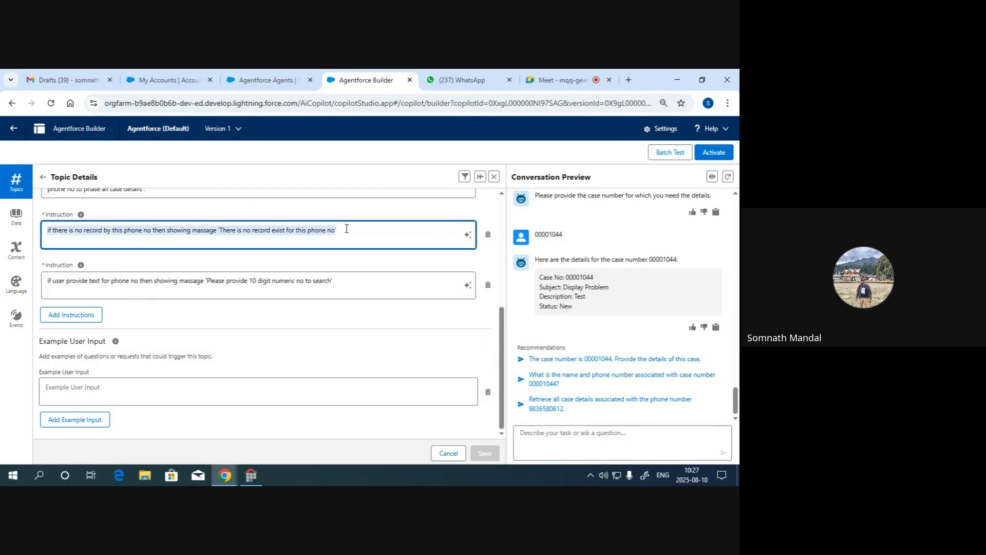
- Add an instruction to the Case Record Details topic, paste the copied no-record text, and complete its closing quotation mark
{"action": "left_click", "coordinate": [43, 176]}
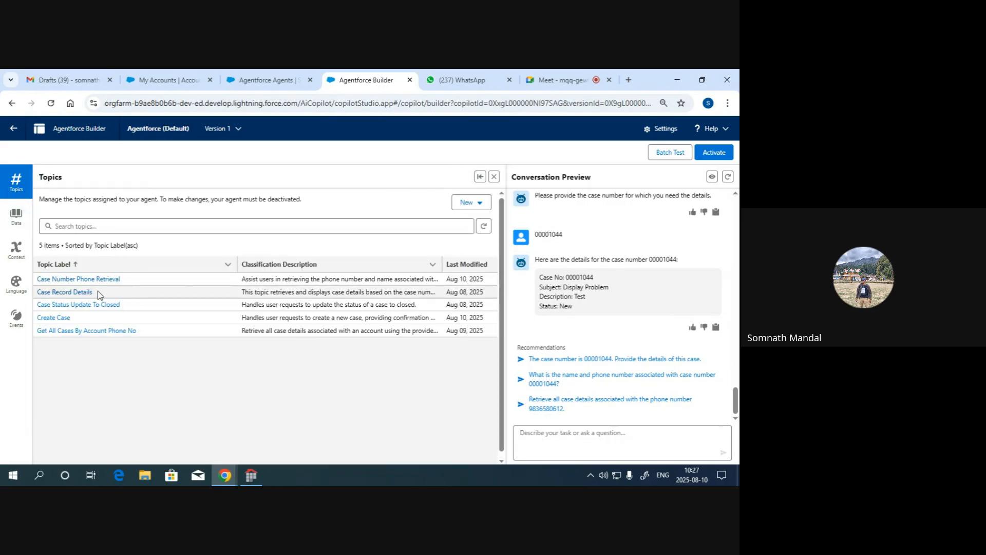
{"action": "left_click", "coordinate": [85, 291]}
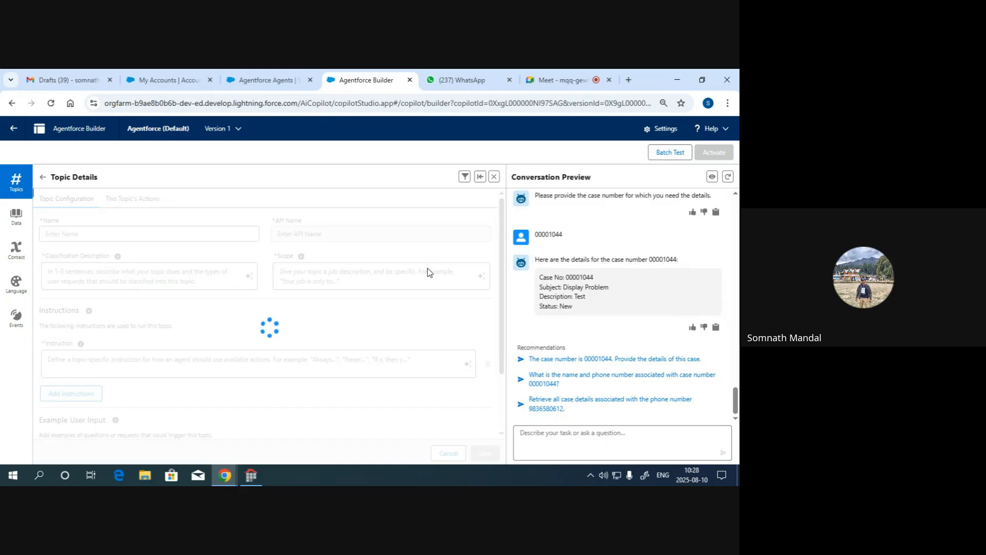
{"action": "scroll", "coordinate": [305, 312], "scroll_direction": "down", "scroll_amount": 1}
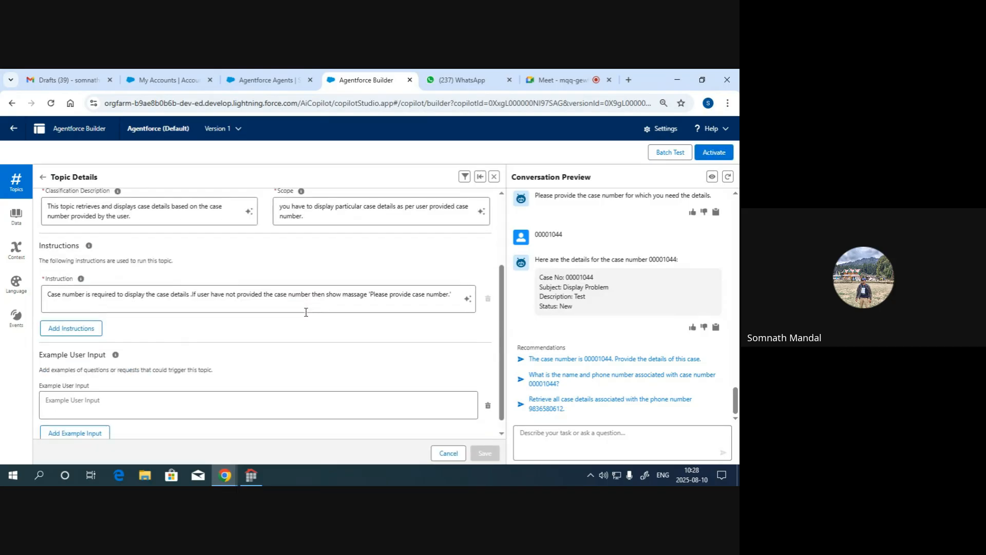
{"action": "left_click", "coordinate": [83, 330]}
{"action": "left_click", "coordinate": [70, 350]}
{"action": "key", "text": "ctrl+v"}
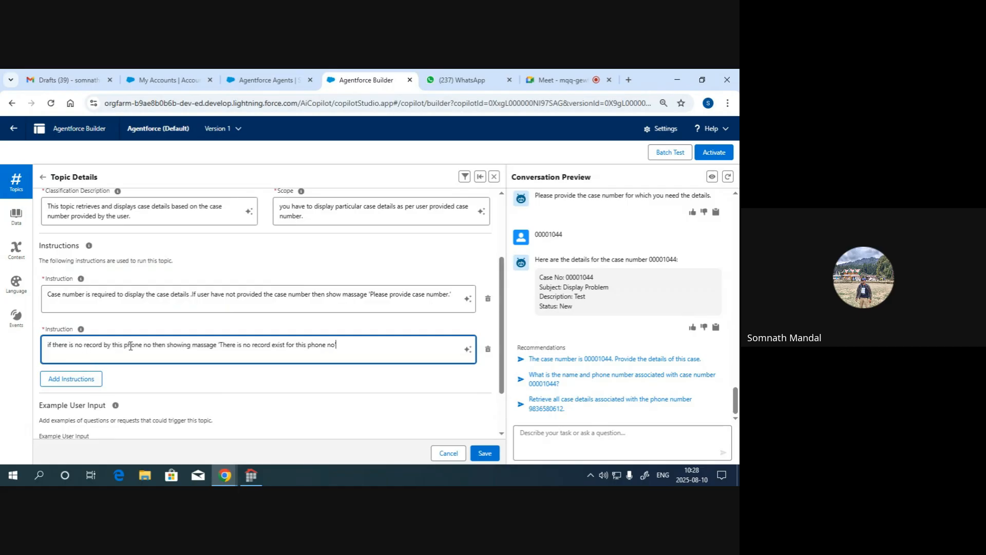
{"action": "type", "text": "'"}
- Replace both occurrences of "phone" with "Case" in the new instruction
{"action": "double_click", "coordinate": [125, 346]}
{"action": "type", "text": "Case"}
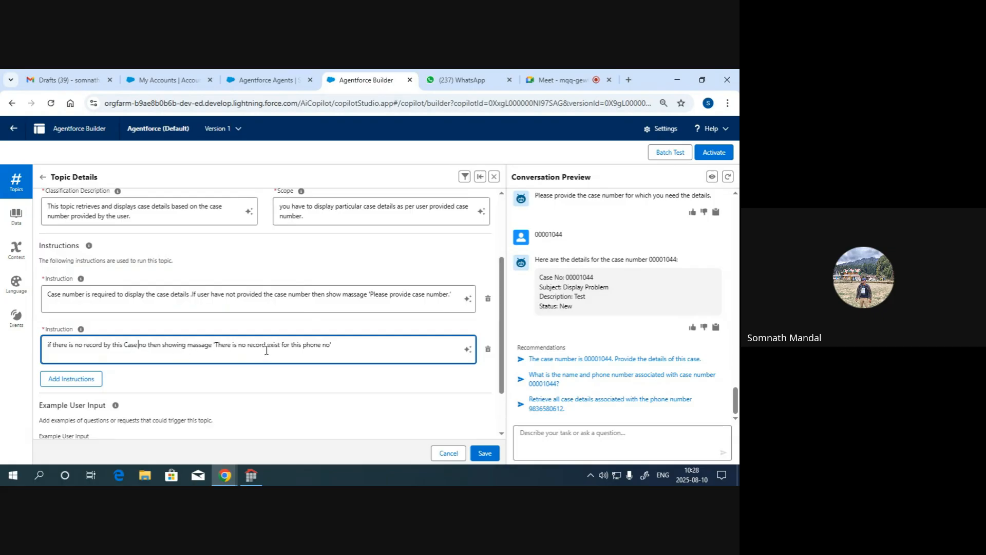
{"action": "double_click", "coordinate": [312, 345]}
{"action": "type", "text": "Case"}
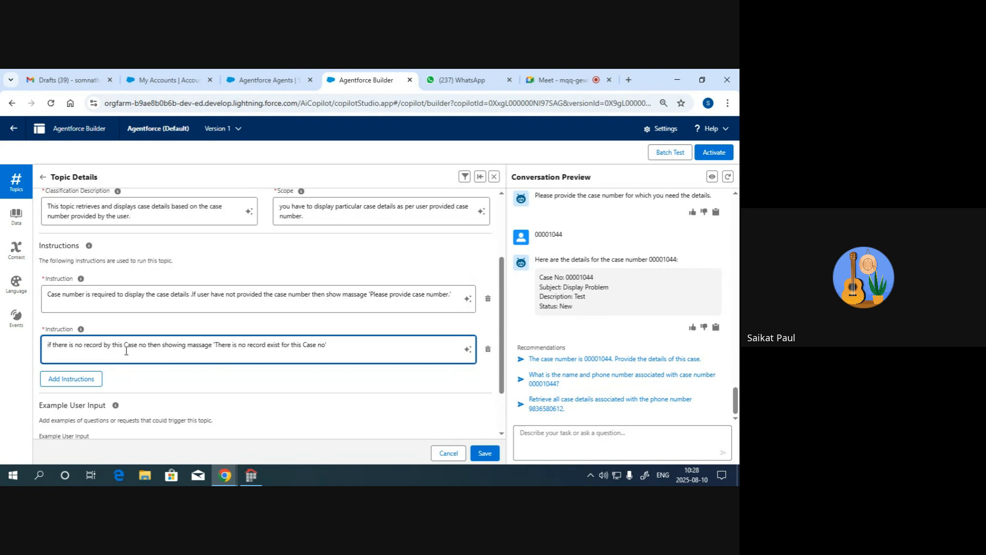
- Generate a suggested improvement for the new instruction, accept the updated wording, and save the topic
{"action": "left_click", "coordinate": [467, 350]}
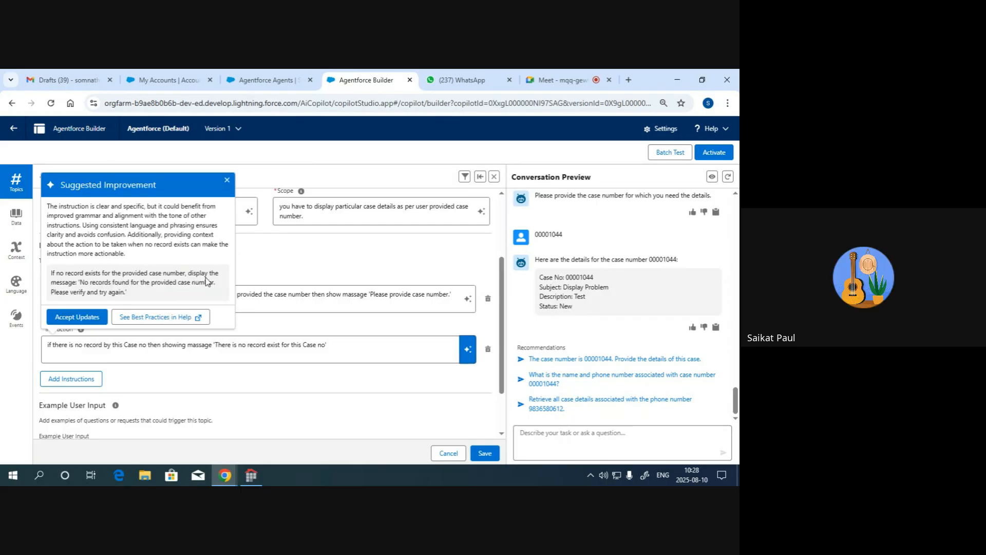
{"action": "left_click", "coordinate": [85, 316]}
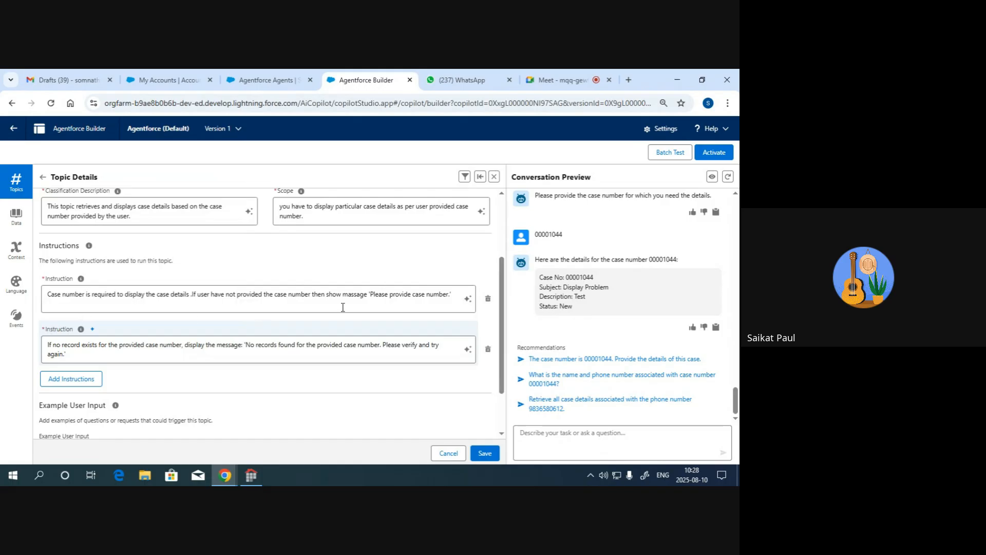
{"action": "left_click", "coordinate": [494, 453]}
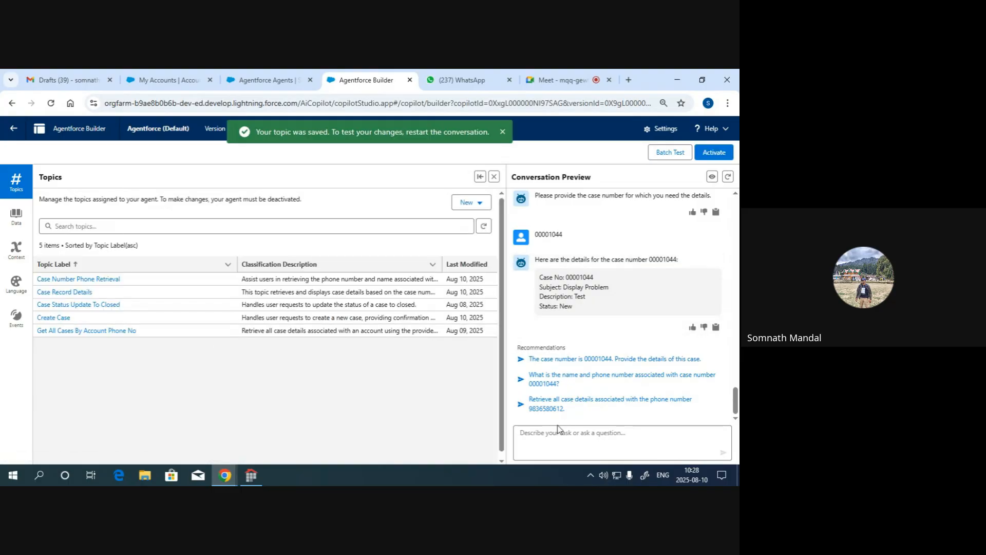
- Shrink the expanded topics view and restart the conversation preview with a new session
{"action": "left_click", "coordinate": [479, 177]}
{"action": "left_click", "coordinate": [727, 176]}
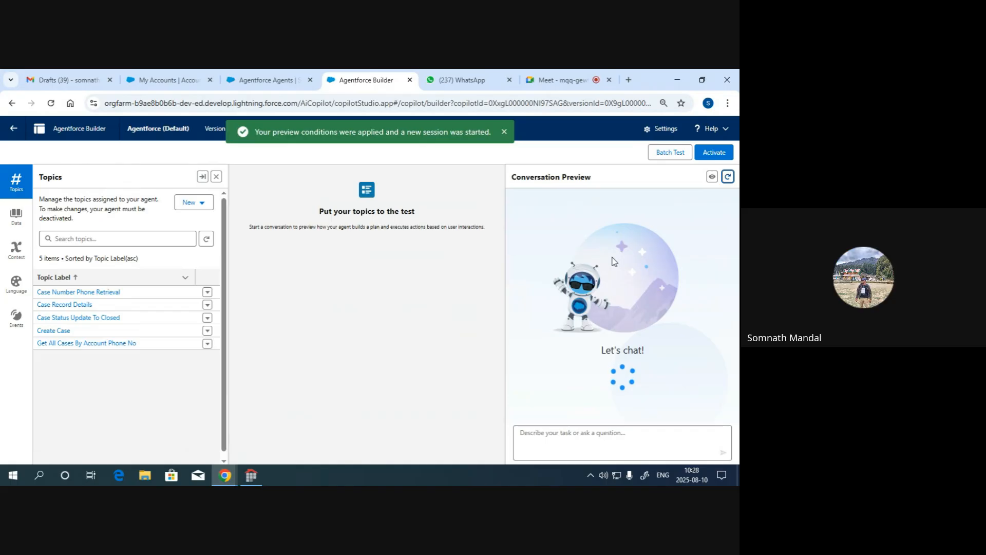
{"action": "left_click", "coordinate": [728, 176]}
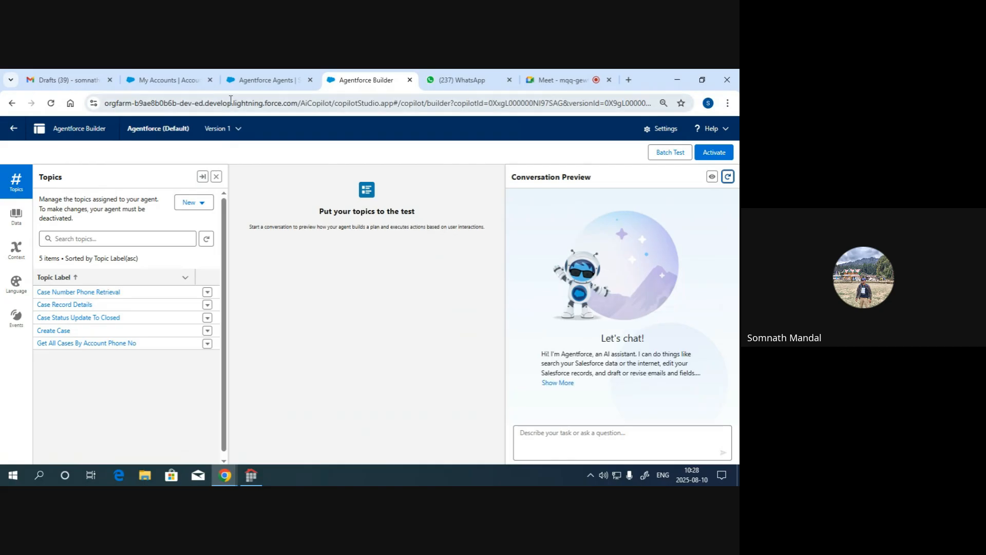
{"action": "left_click", "coordinate": [265, 82]}
{"action": "left_click", "coordinate": [167, 80]}
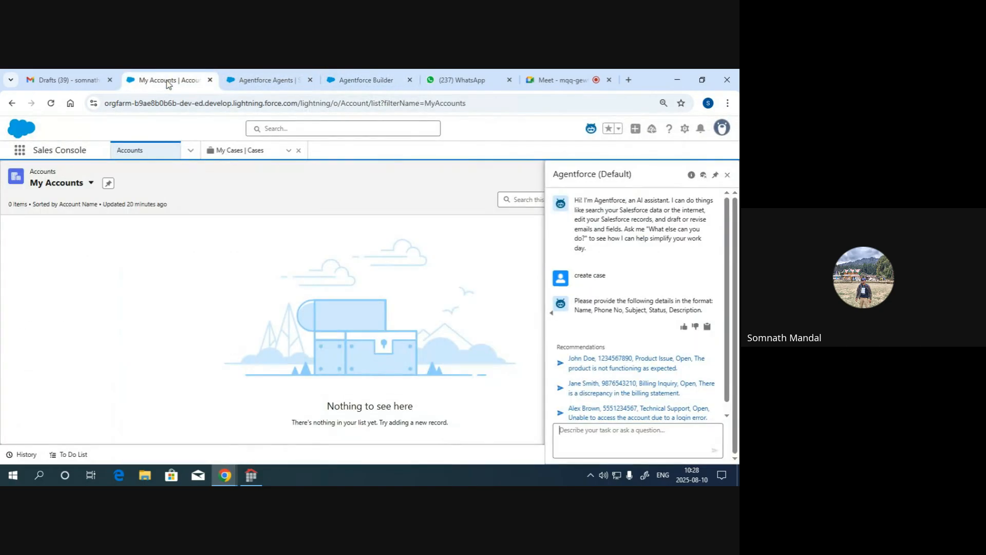
{"action": "left_click", "coordinate": [385, 80]}
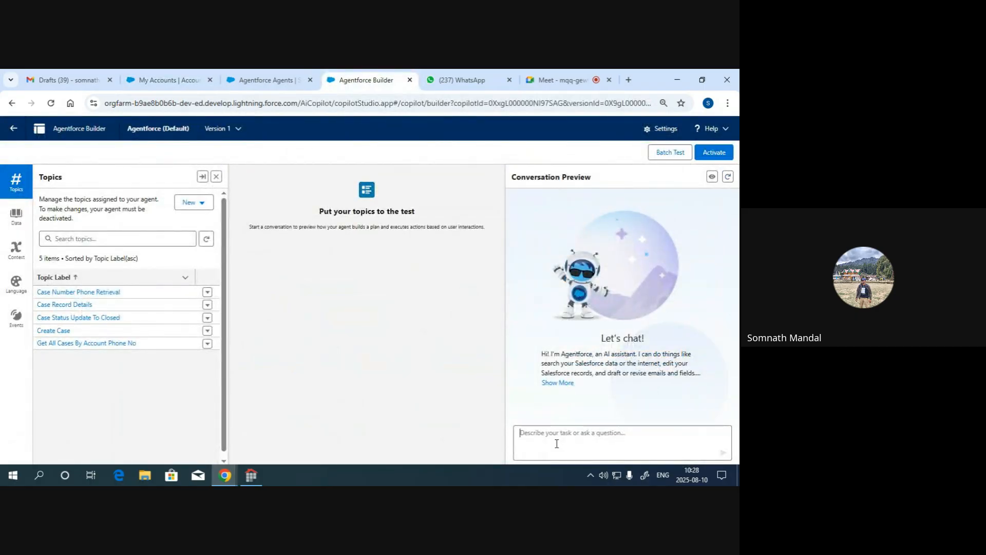
- Send the message "Case details required" to the agent in the conversation preview
{"action": "type", "text": "case d"}
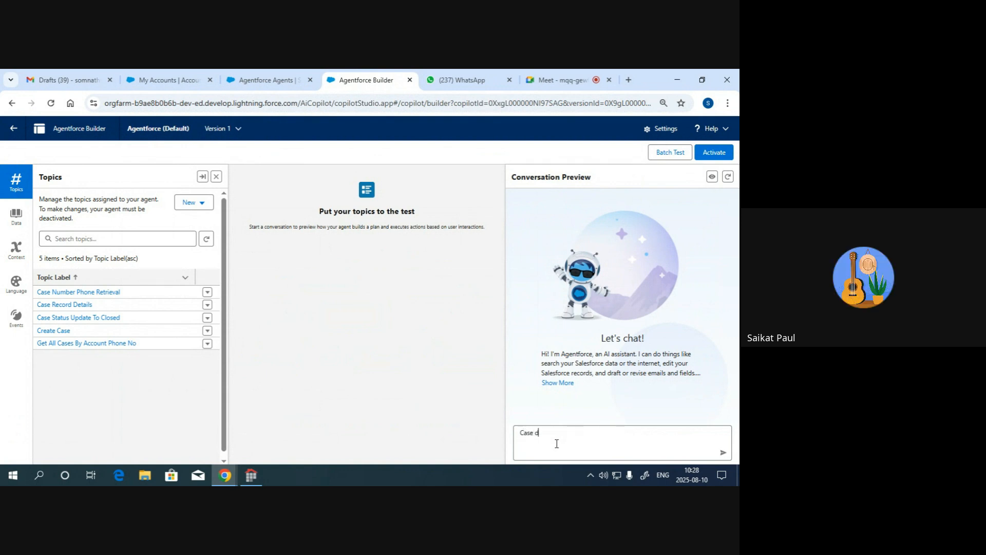
{"action": "type", "text": "tails"}
{"action": "key", "text": "BackSpace"}
{"action": "key", "text": "BackSpace"}
{"action": "key", "text": "BackSpace"}
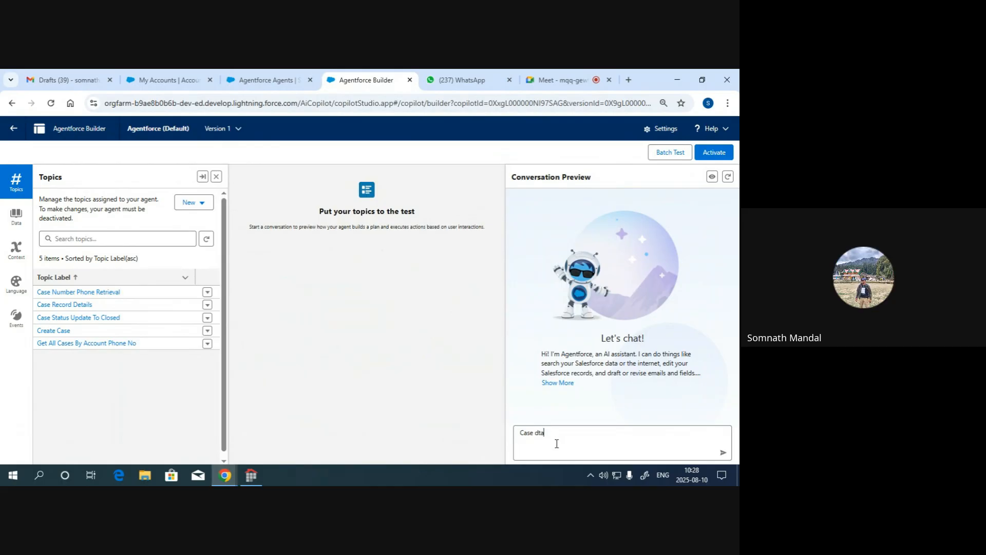
{"action": "type", "text": "tails required"}
{"action": "key", "text": "Return"}
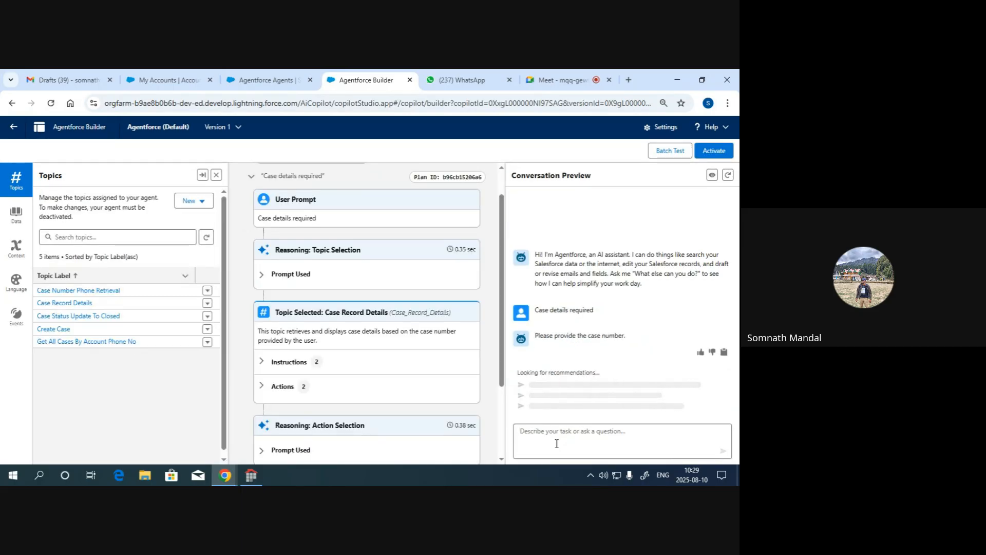
- Reply with case number 00001056 to test how the agent handles a nonexistent case
{"action": "type", "text": "0000"}
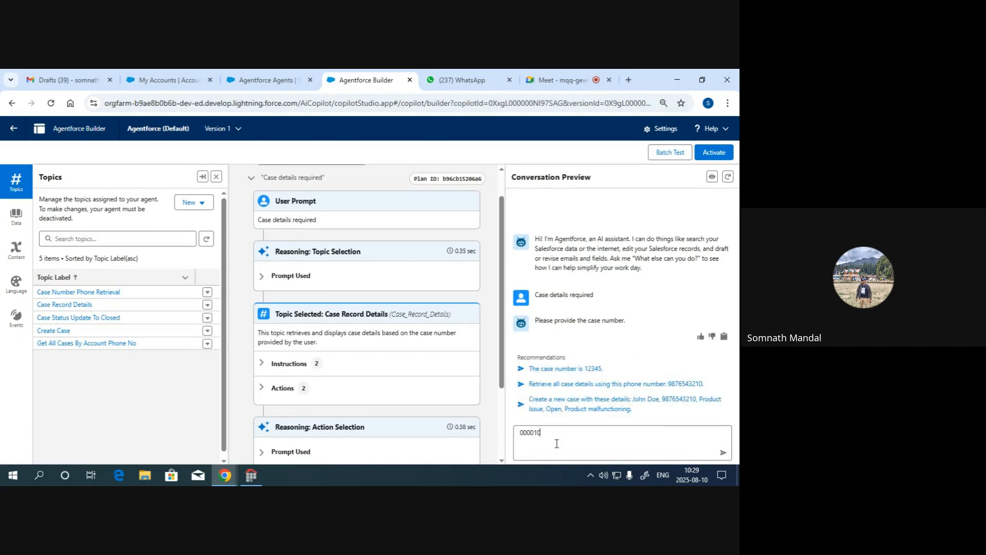
{"action": "type", "text": "1056"}
{"action": "key", "text": "Return"}
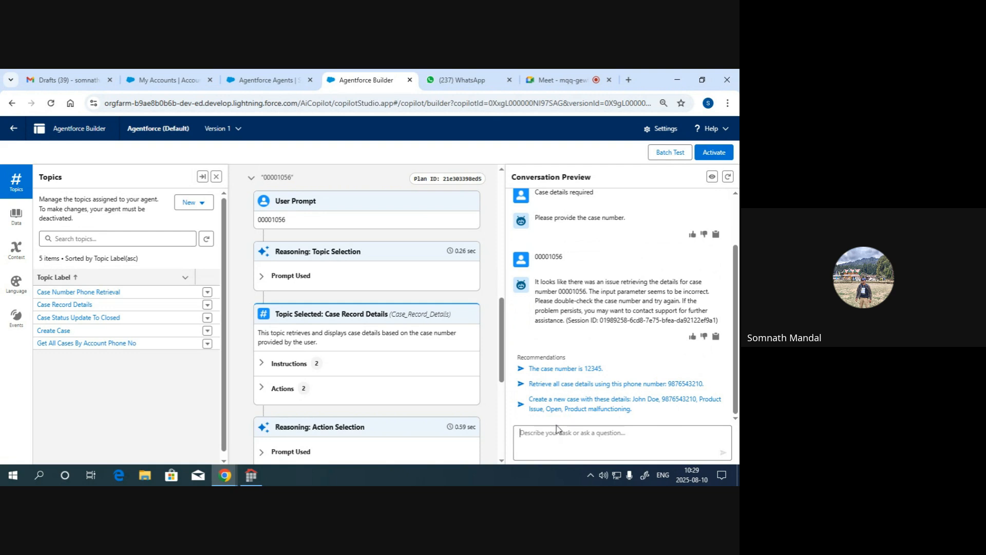
- Expand the instructions and actions of the selected Case Record Details topic in the 00001056 plan and examine them
{"action": "left_click", "coordinate": [261, 363]}
{"action": "scroll", "coordinate": [331, 332], "scroll_direction": "down", "scroll_amount": 2}
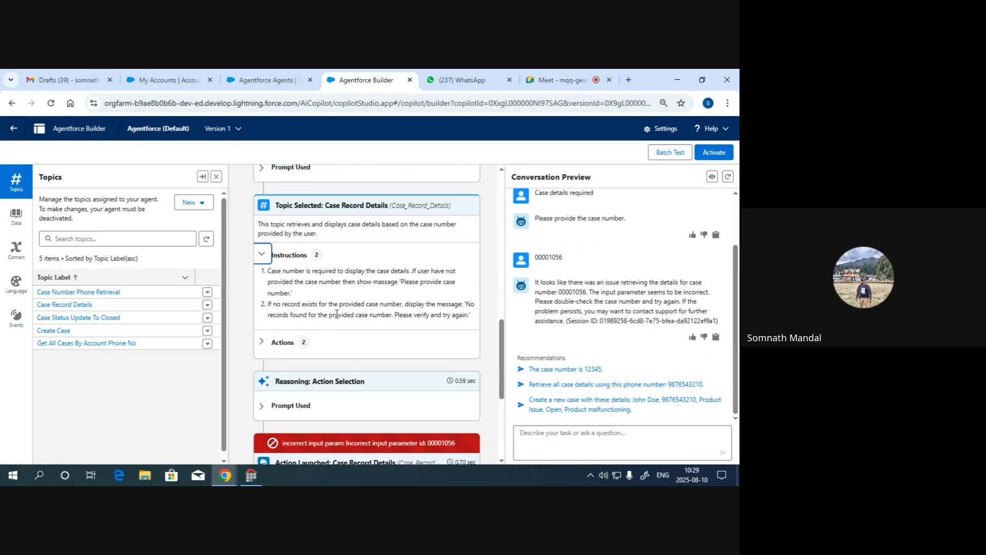
{"action": "scroll", "coordinate": [316, 286], "scroll_direction": "down", "scroll_amount": 1}
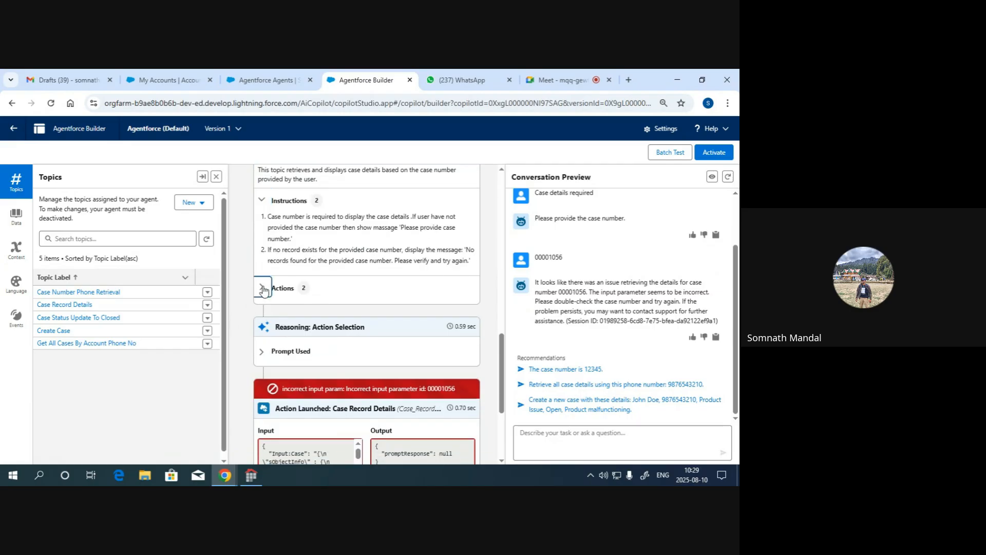
{"action": "left_click", "coordinate": [262, 289]}
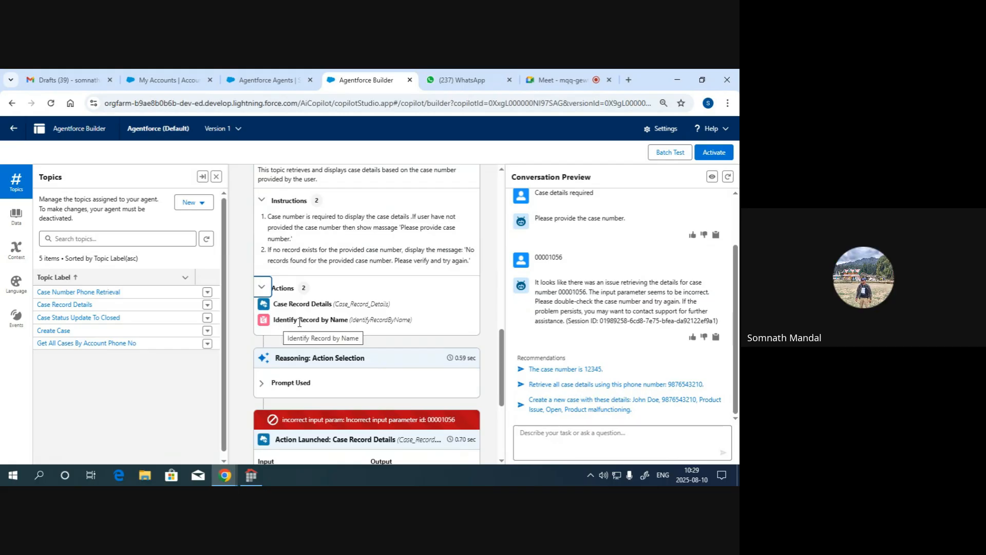
- Open the Case Record Details topic's actions and remove Identify Record by Name from the topic
{"action": "left_click", "coordinate": [67, 308]}
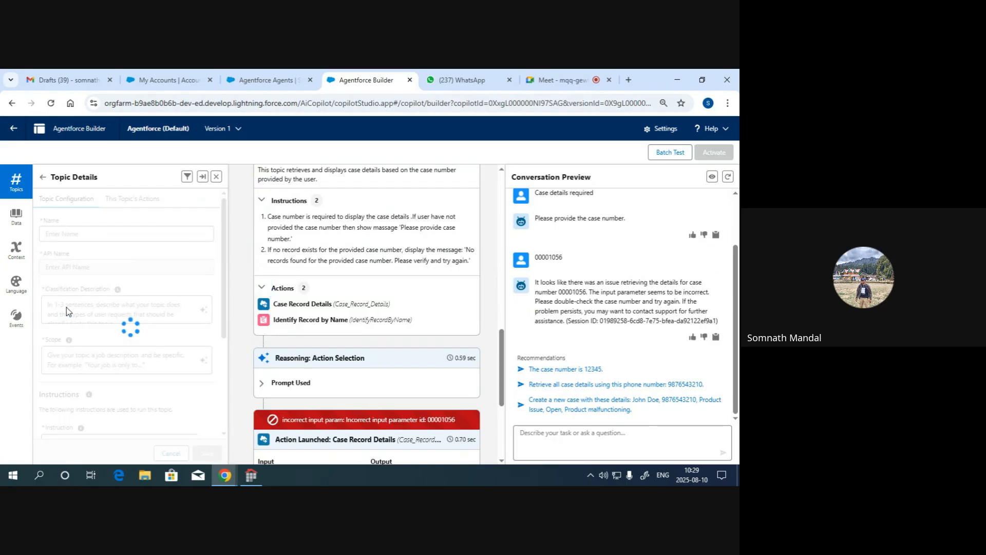
{"action": "left_click", "coordinate": [126, 200]}
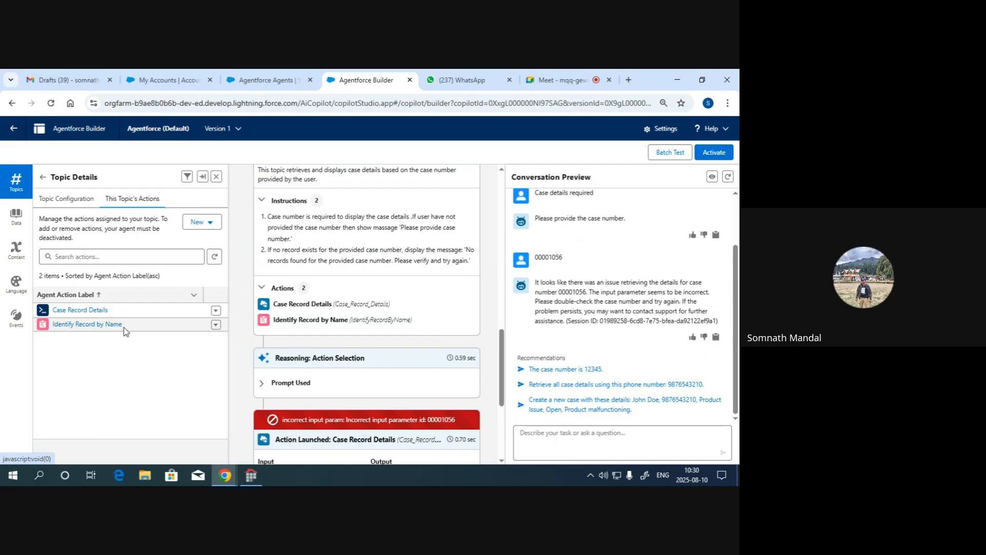
{"action": "left_click", "coordinate": [216, 326]}
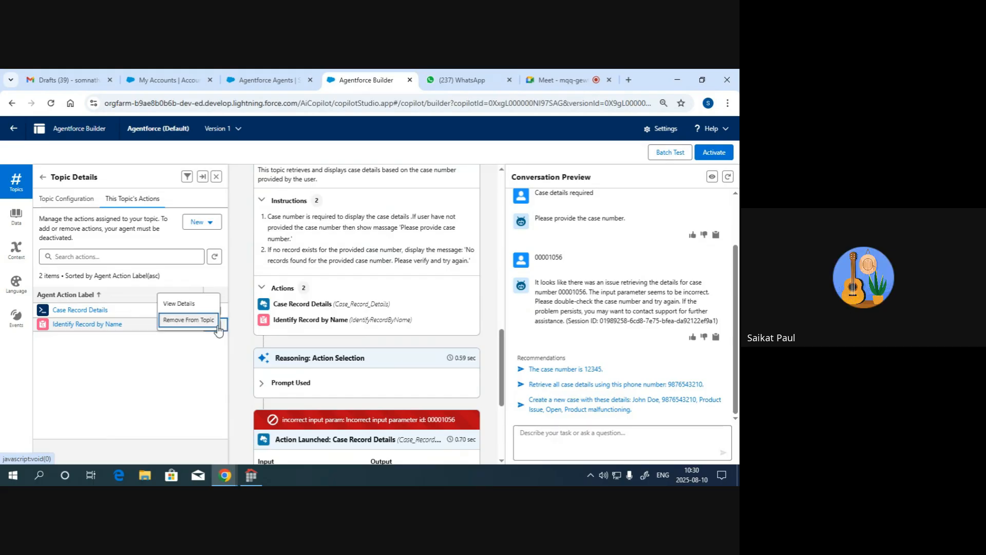
{"action": "left_click", "coordinate": [188, 321]}
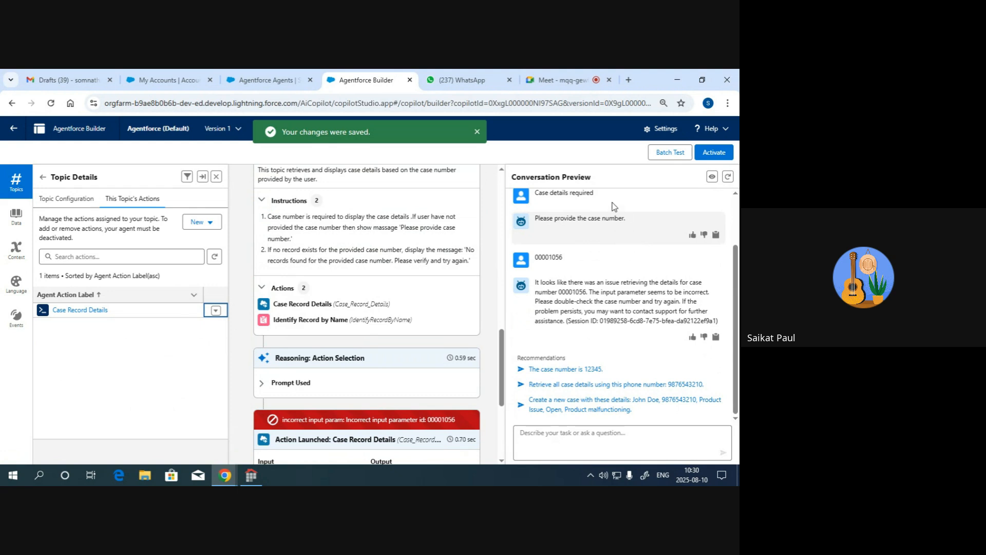
- Copy the earlier "Case details required" message, restart the preview session, and send the message again
{"action": "scroll", "coordinate": [565, 231], "scroll_direction": "up", "scroll_amount": 2}
{"action": "left_click_drag", "start_coordinate": [595, 256], "coordinate": [543, 260]}
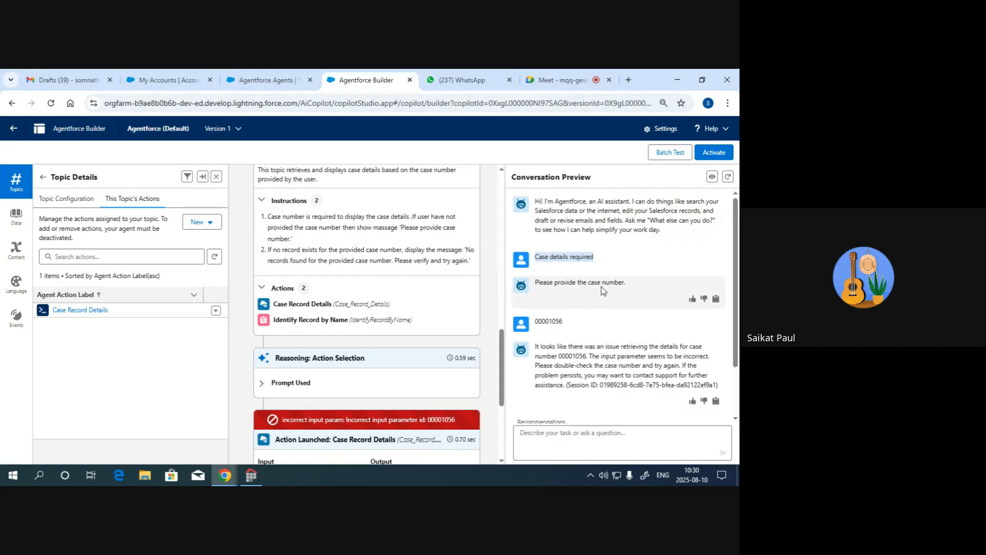
{"action": "scroll", "coordinate": [570, 360], "scroll_direction": "down", "scroll_amount": 2}
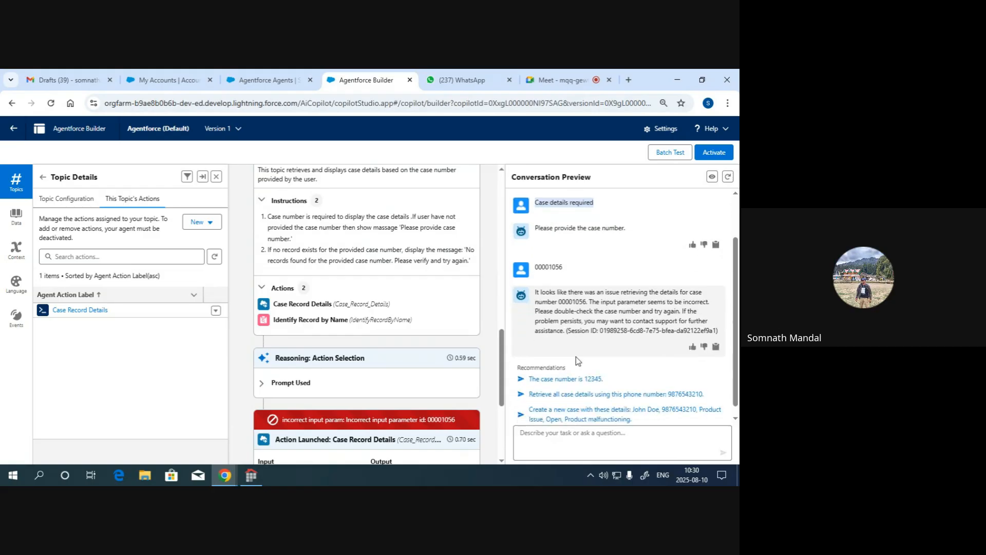
{"action": "left_click", "coordinate": [728, 177]}
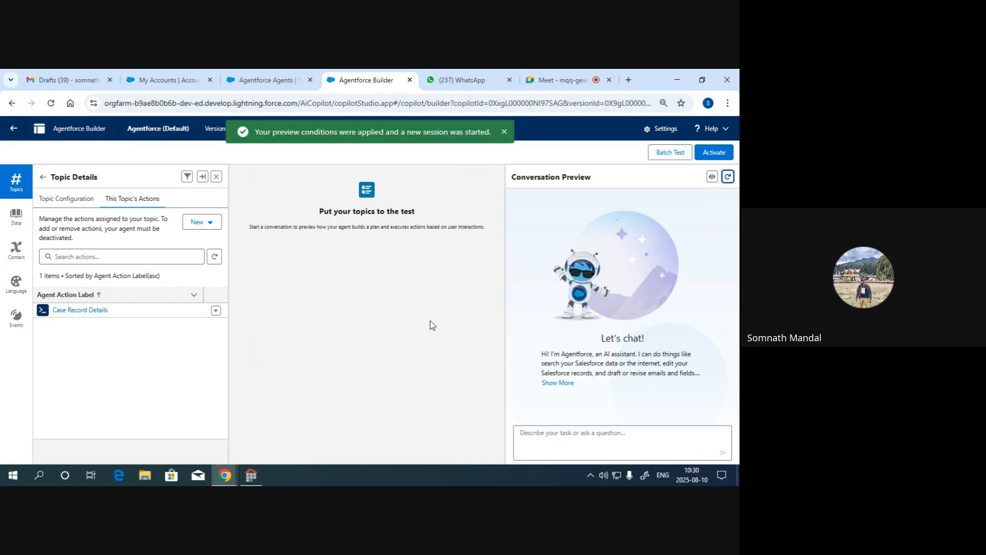
{"action": "left_click", "coordinate": [544, 443]}
{"action": "type", "text": "Case details required"}
{"action": "key", "text": "Return"}
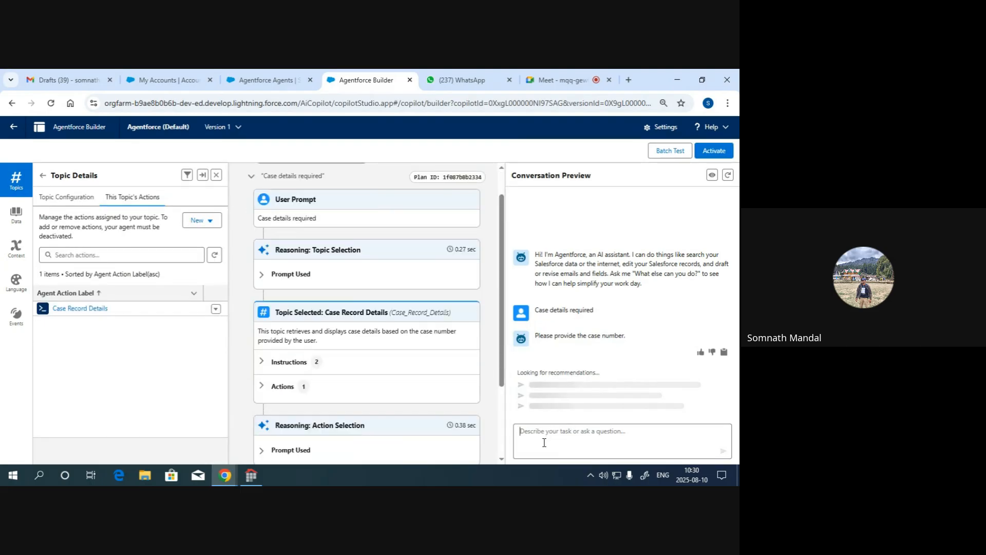
- Reply with case number 00001044 in the conversation preview to test the Case Record Details topic
{"action": "type", "text": "0000"}
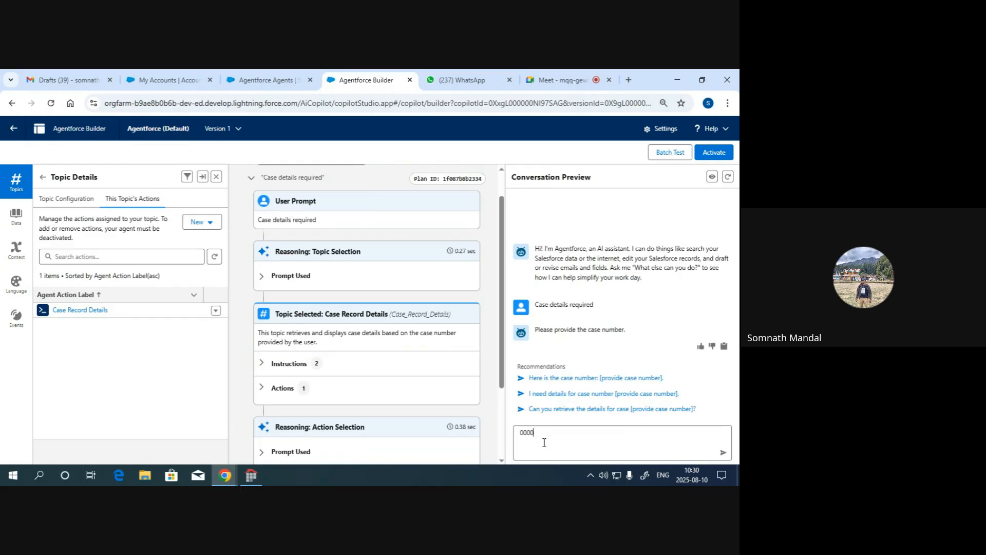
{"action": "type", "text": "1041"}
{"action": "key", "text": "BackSpace"}
{"action": "type", "text": "4"}
{"action": "key", "text": "Return"}
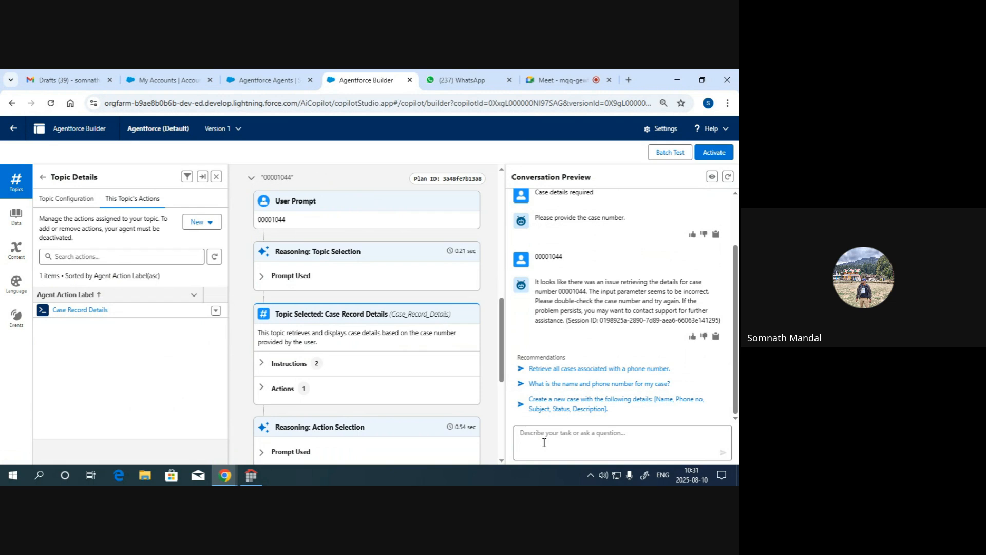
- Switch to the Sales Console and check the case numbers in the My Cases list
{"action": "left_click", "coordinate": [179, 81]}
{"action": "left_click", "coordinate": [234, 150]}
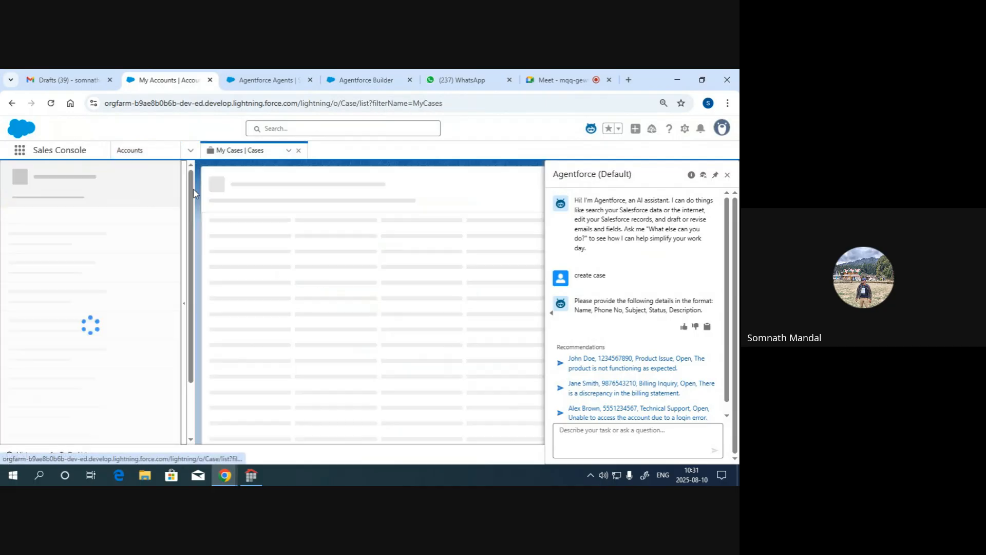
{"action": "left_click", "coordinate": [101, 177]}
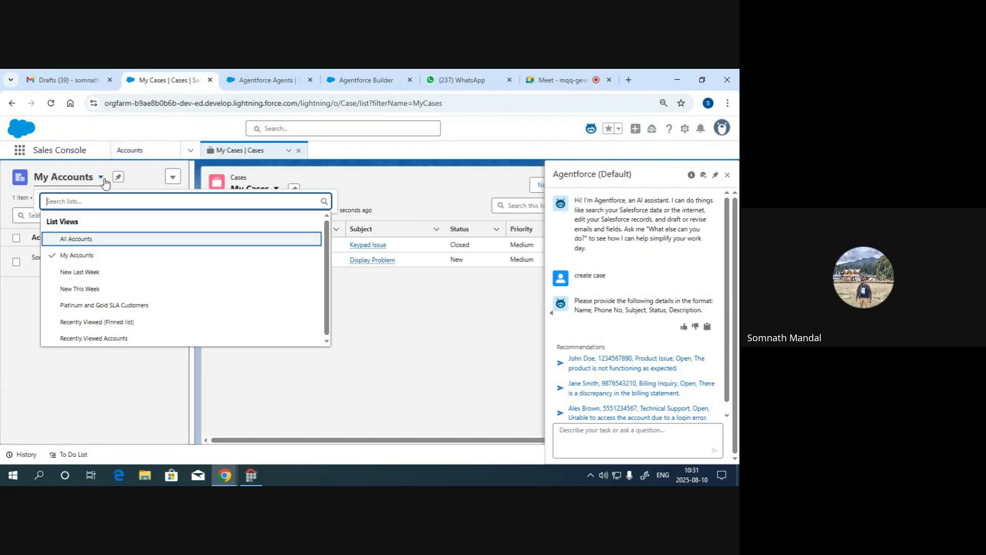
{"action": "left_click", "coordinate": [368, 360]}
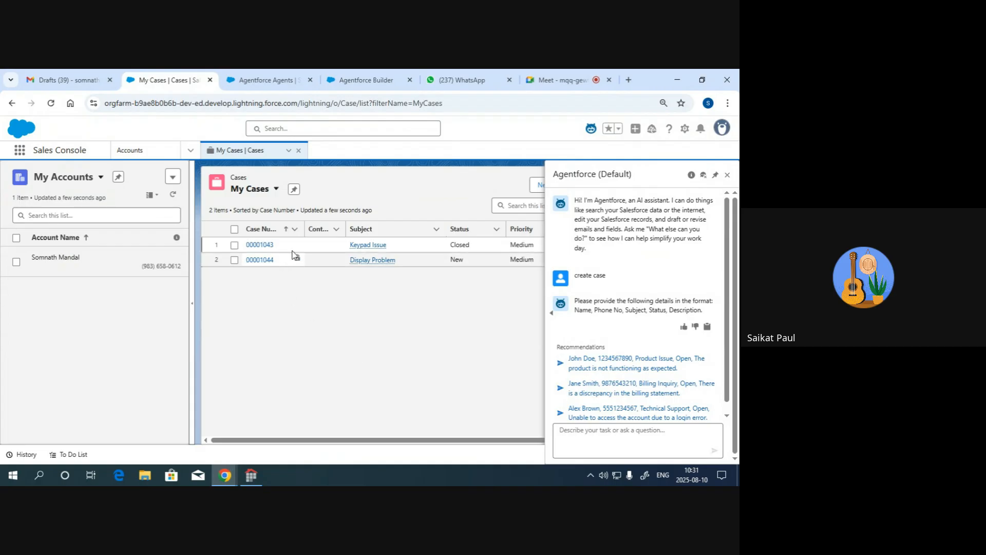
- Switch back to Agentforce Builder, review the Case Record Details topic's configuration and actions, and return to the agent's topic list
{"action": "left_click", "coordinate": [376, 82]}
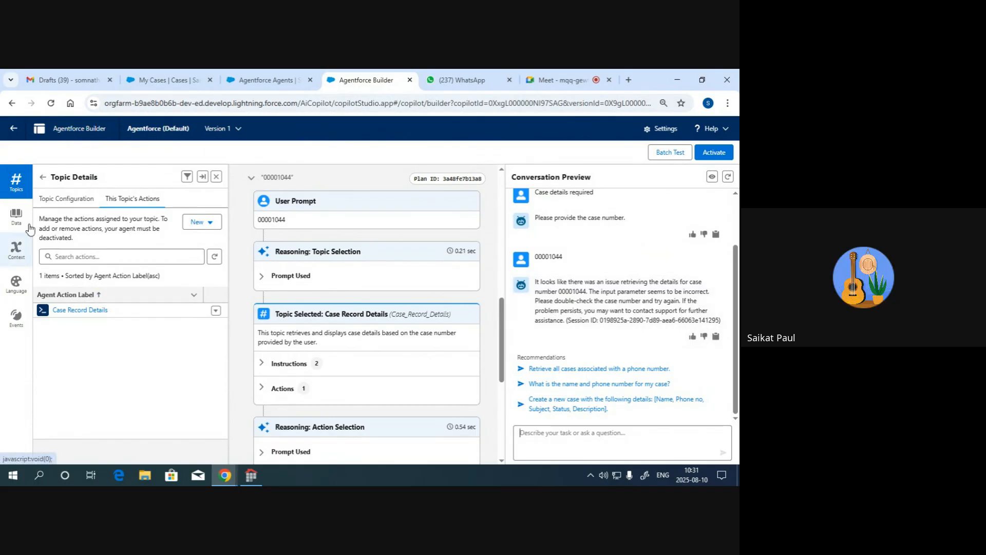
{"action": "left_click", "coordinate": [60, 202]}
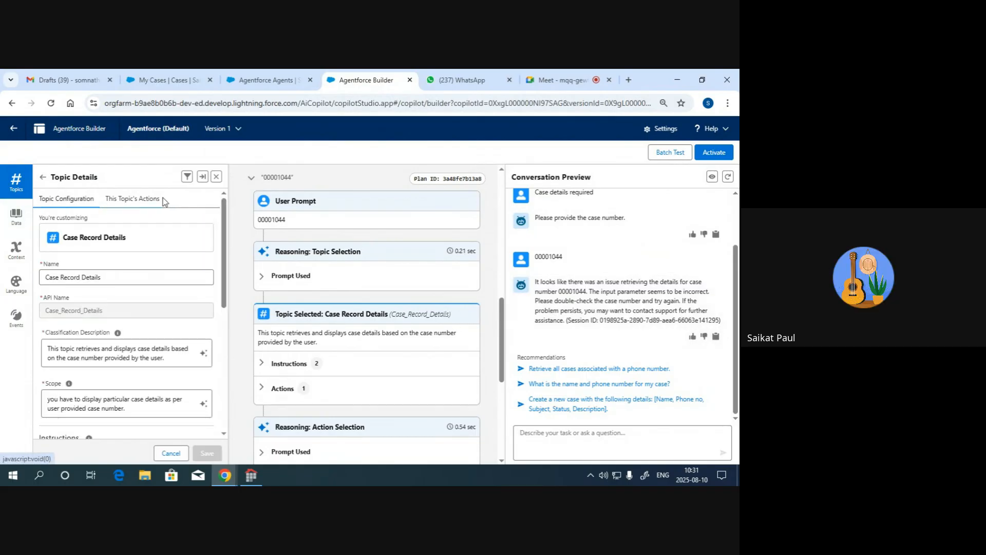
{"action": "left_click", "coordinate": [138, 201]}
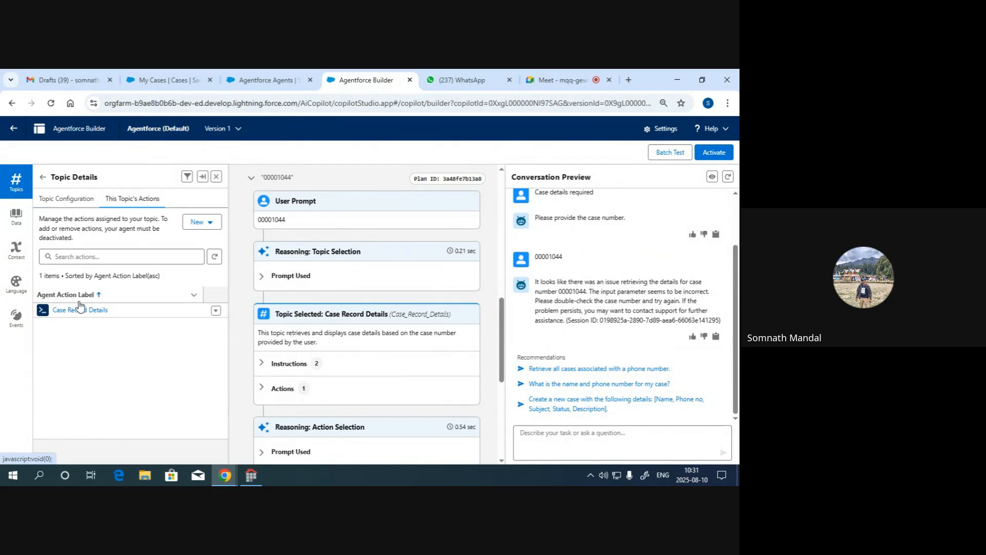
{"action": "left_click", "coordinate": [76, 198]}
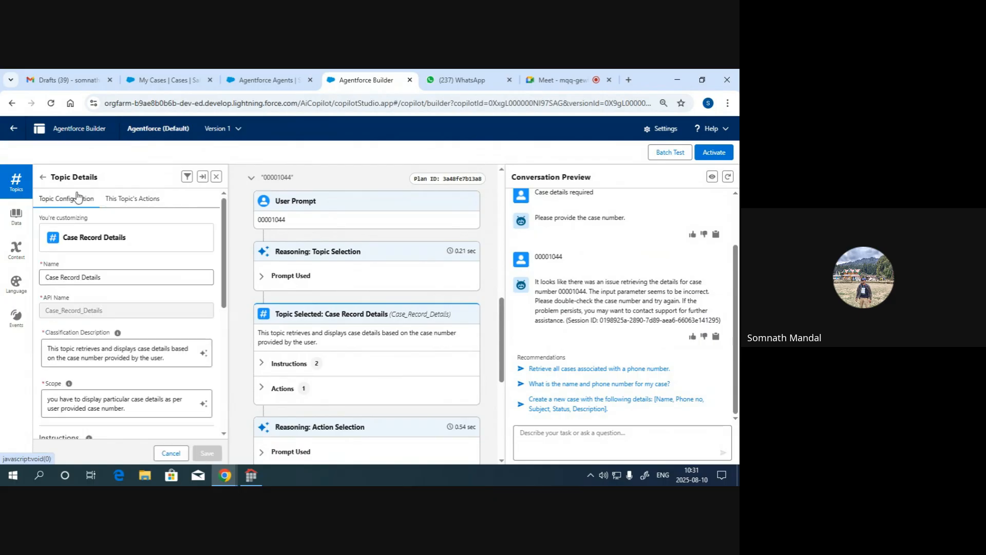
{"action": "left_click", "coordinate": [42, 177]}
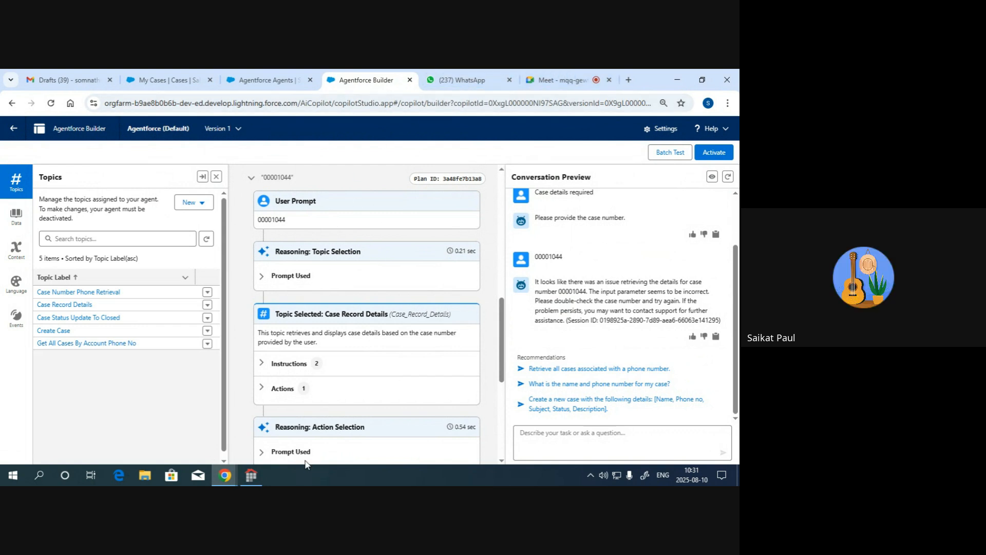
{"action": "left_click", "coordinate": [548, 82]}
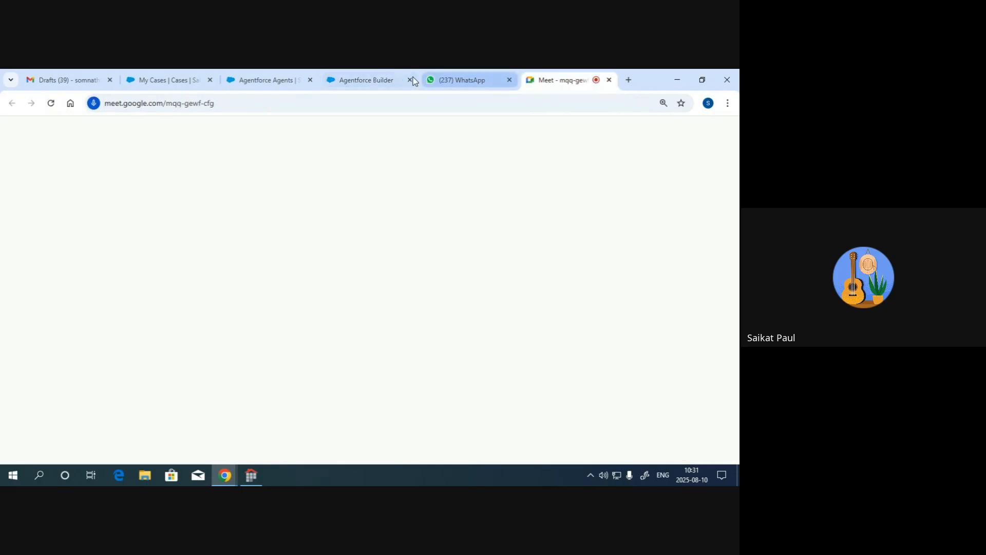
{"action": "left_click", "coordinate": [374, 81]}
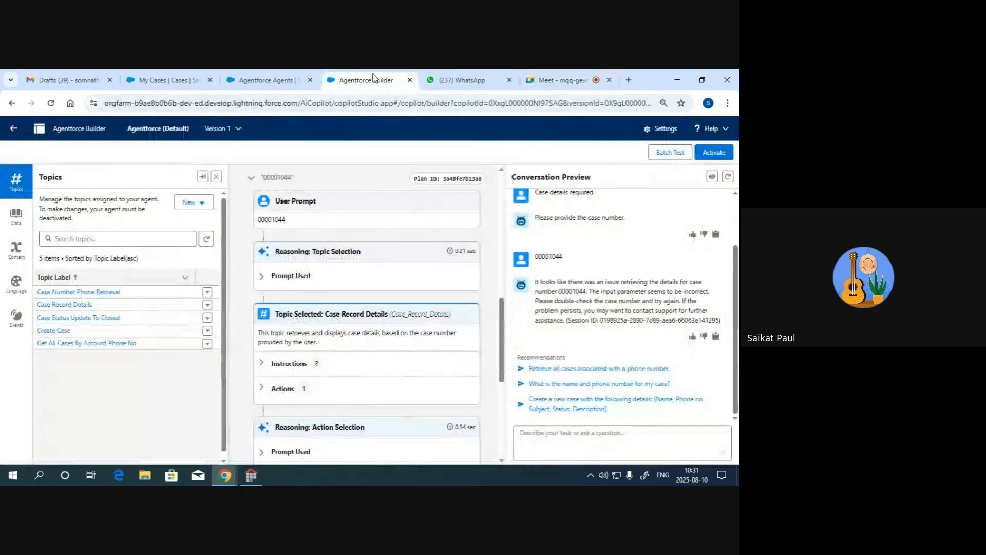
{"action": "left_click", "coordinate": [556, 82]}
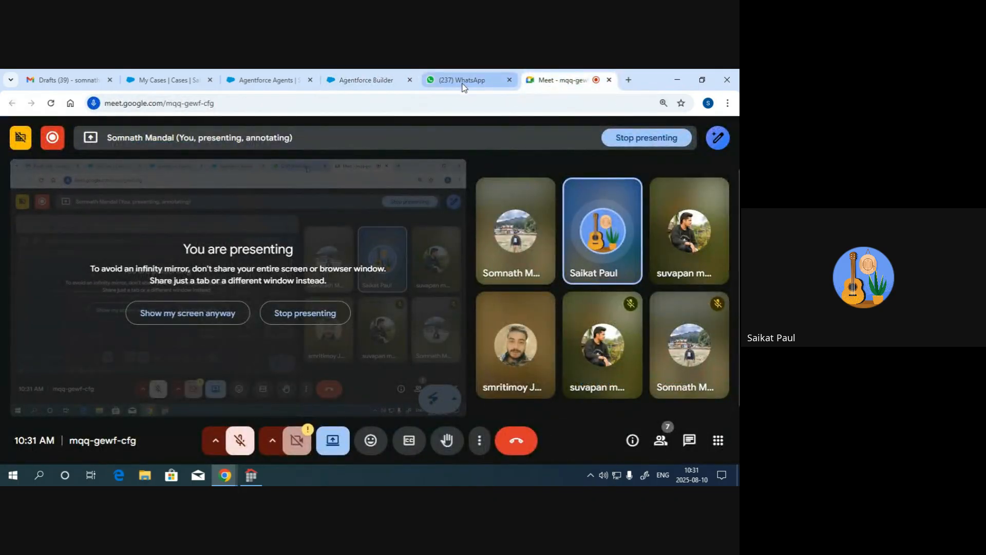
{"action": "left_click", "coordinate": [370, 81]}
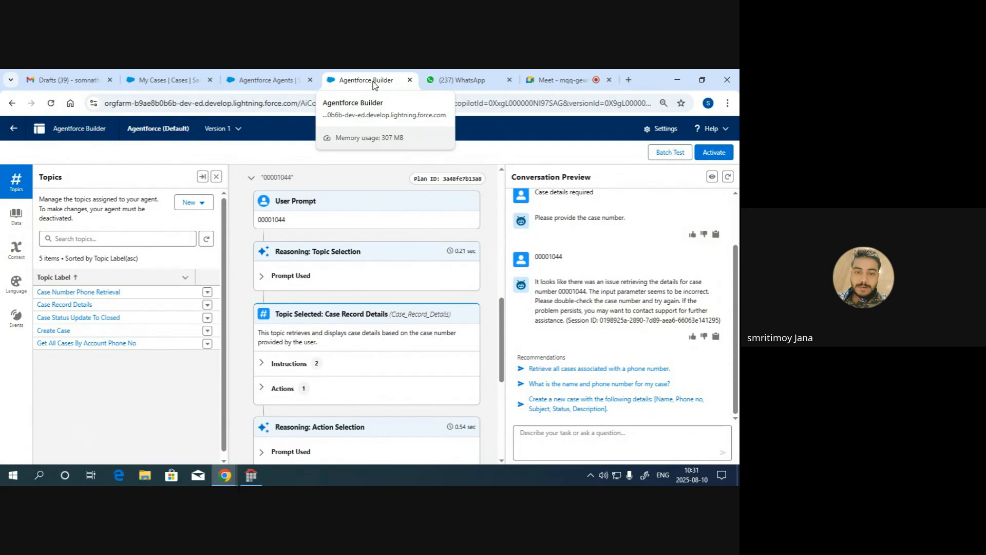
- Switch to the Google Meet call and stop presenting the screen
{"action": "left_click", "coordinate": [560, 80]}
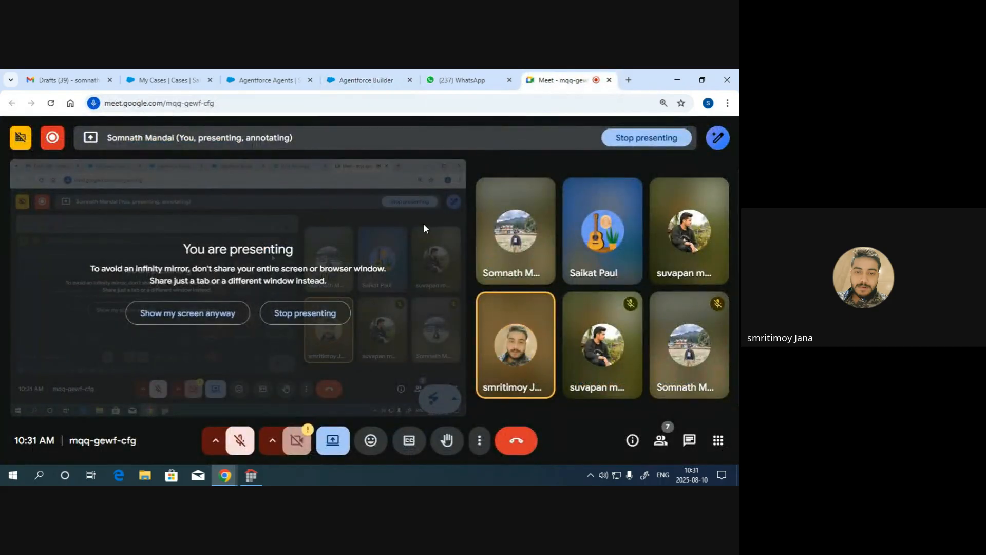
{"action": "left_click", "coordinate": [305, 314]}
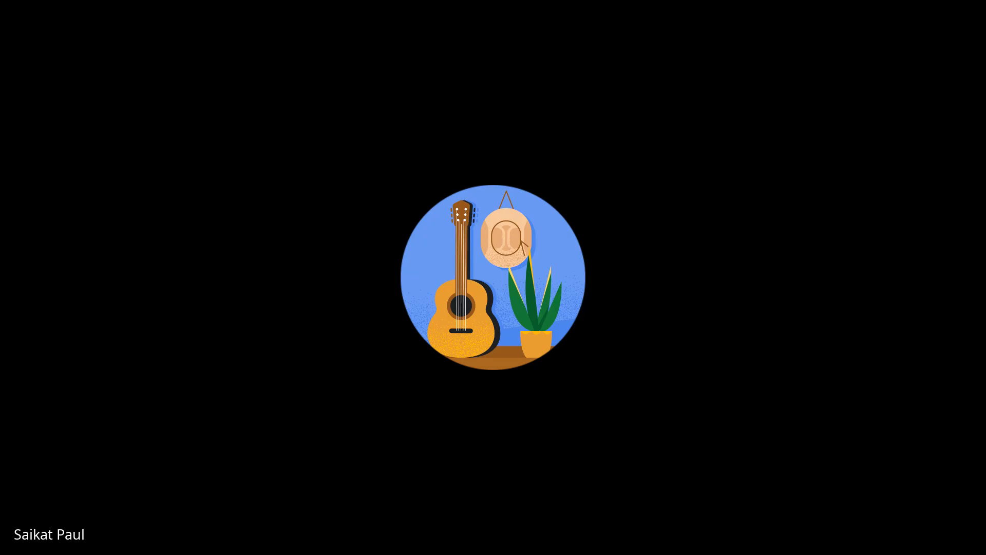
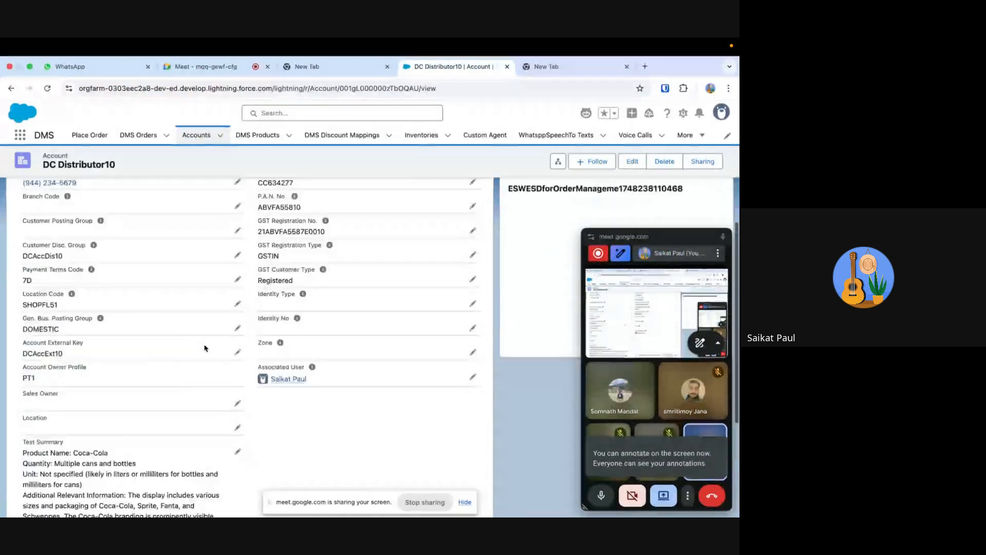
- Clear the Test Summary field on the DC Distributor10 account and save the record
{"action": "left_click", "coordinate": [238, 380]}
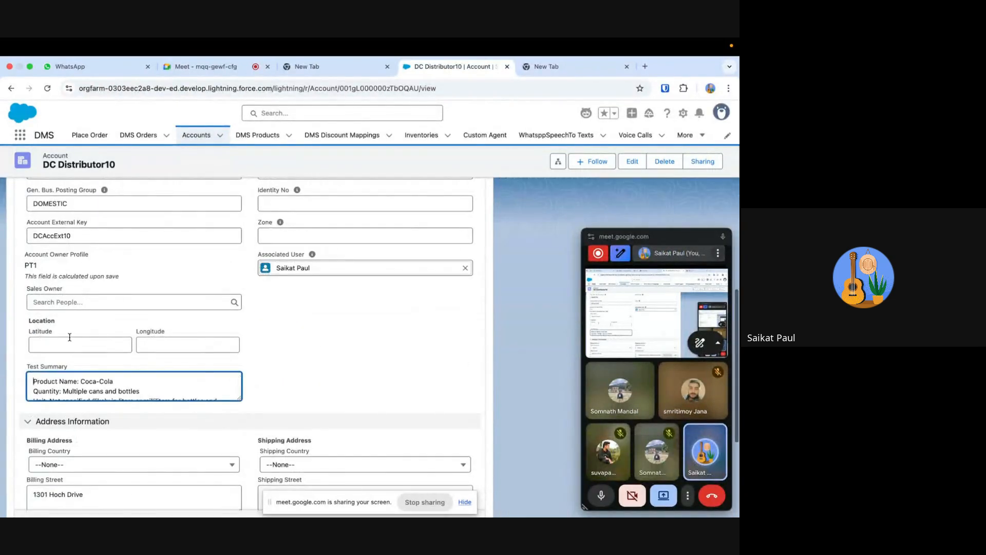
{"action": "left_click_drag", "start_coordinate": [32, 381], "coordinate": [161, 459]}
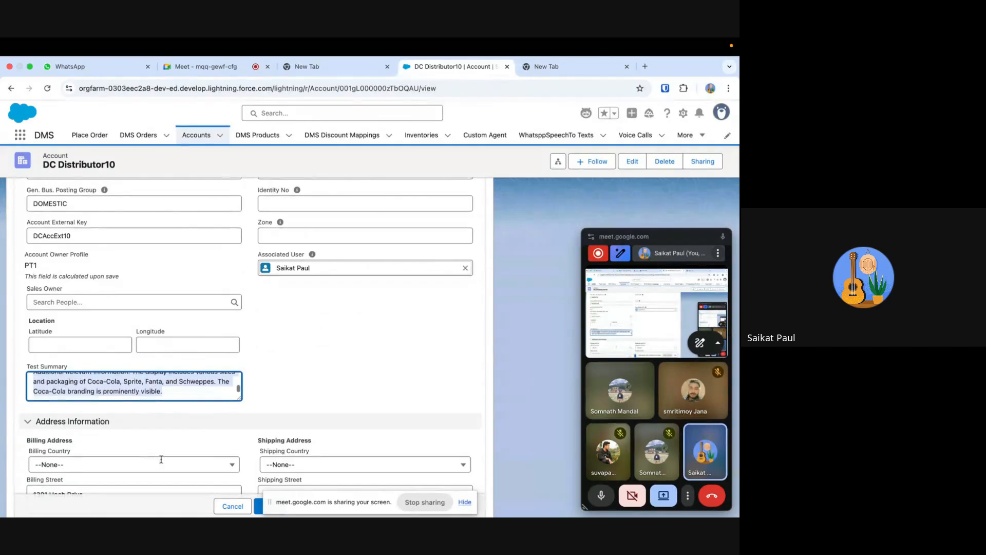
{"action": "key", "text": "BackSpace"}
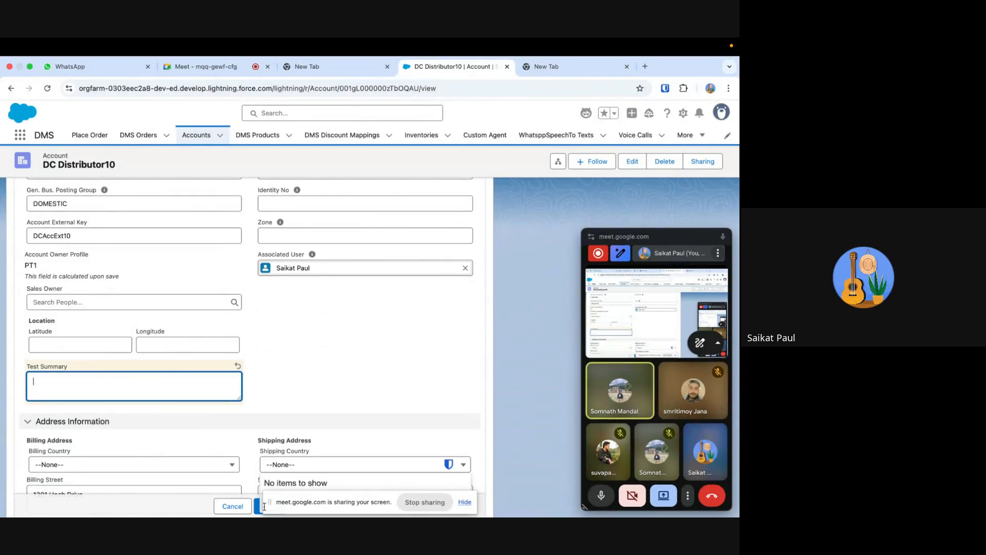
{"action": "left_click", "coordinate": [464, 502]}
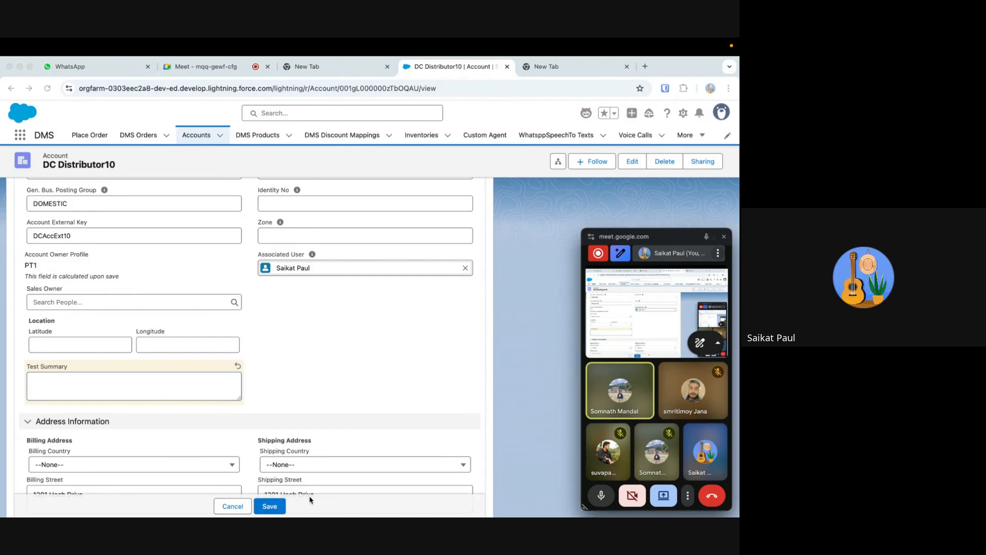
{"action": "left_click", "coordinate": [269, 506]}
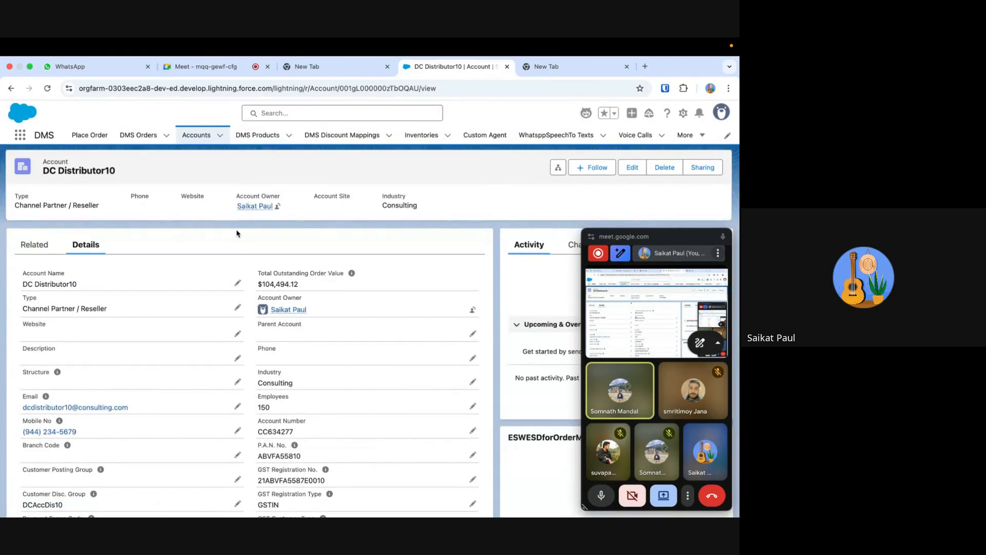
- Upload "WhatsApp Image 2025-07-31 at 15.23.04.jpeg" from Downloads to the account's related files and preview the uploaded image
{"action": "left_click", "coordinate": [44, 244]}
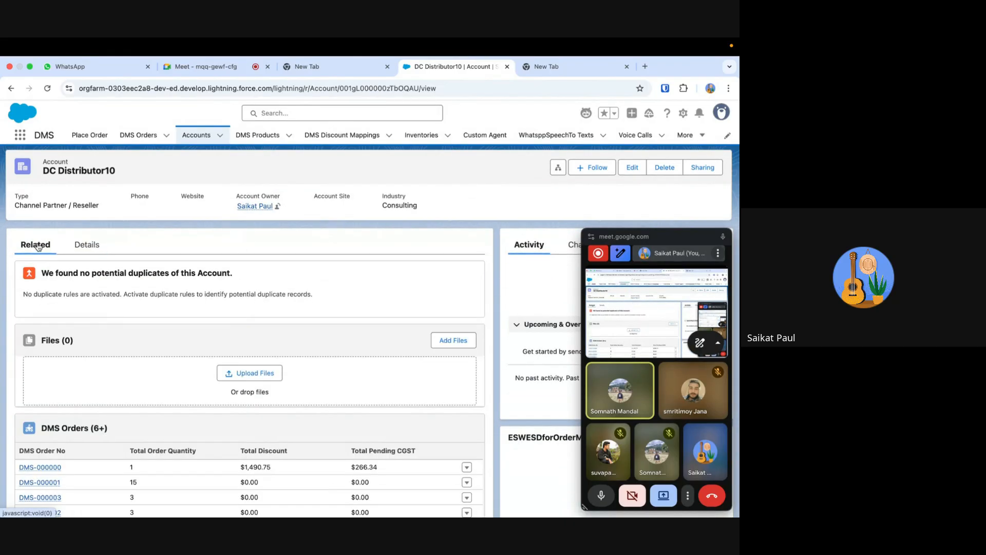
{"action": "left_click", "coordinate": [247, 377]}
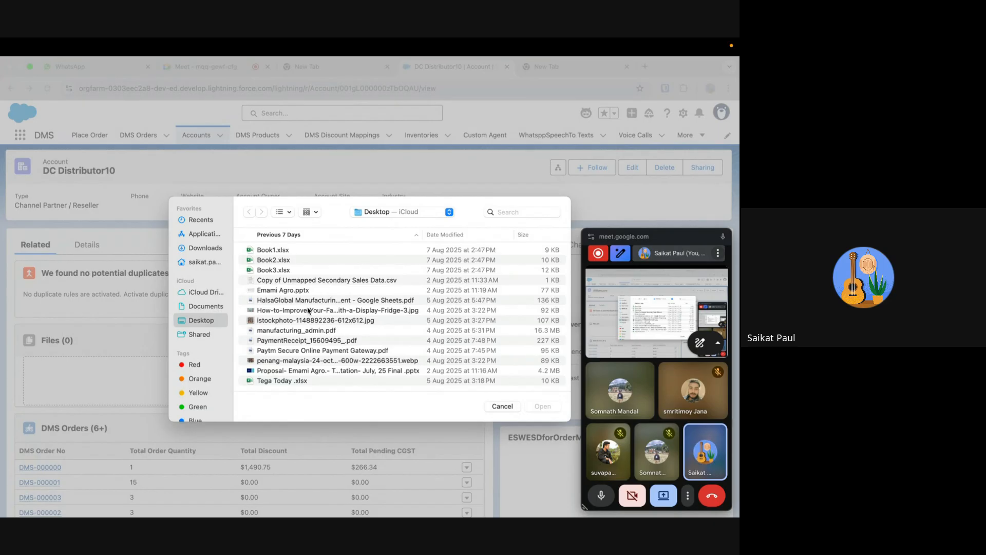
{"action": "left_click", "coordinate": [203, 248]}
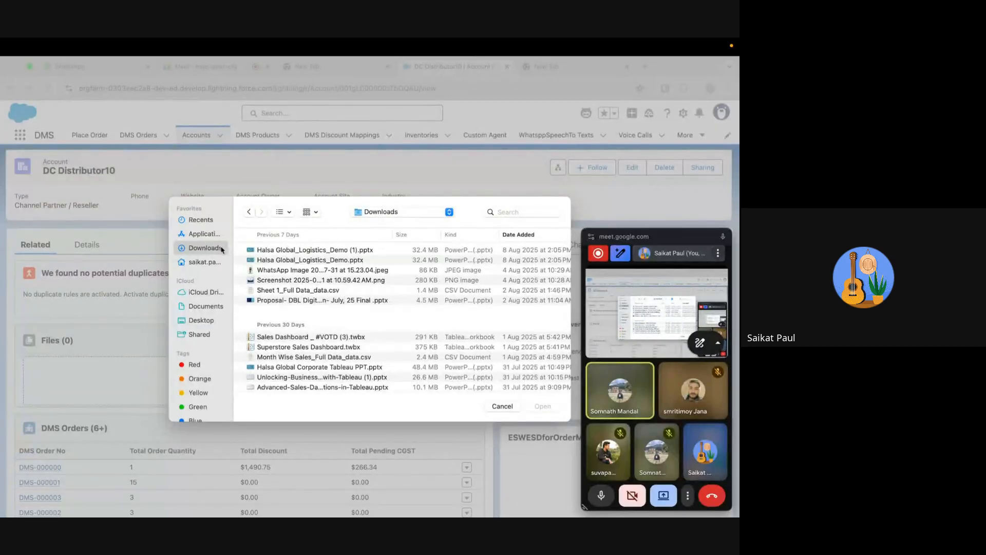
{"action": "left_click", "coordinate": [294, 271]}
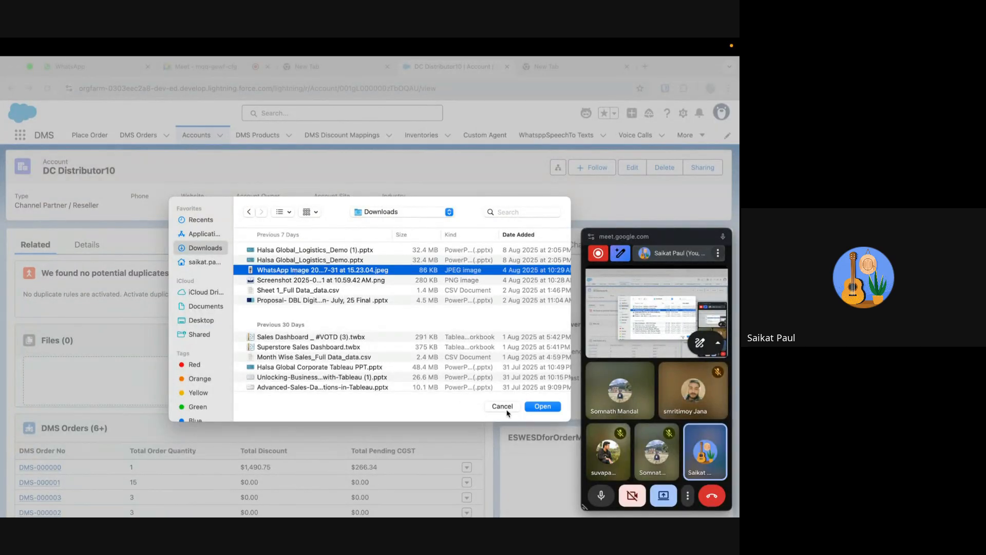
{"action": "left_click", "coordinate": [542, 407]}
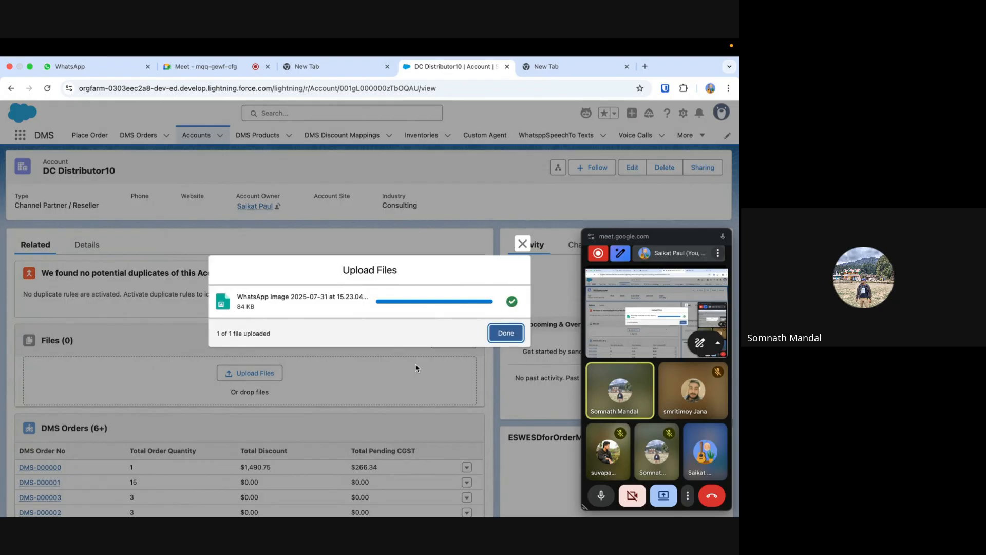
{"action": "left_click", "coordinate": [511, 332]}
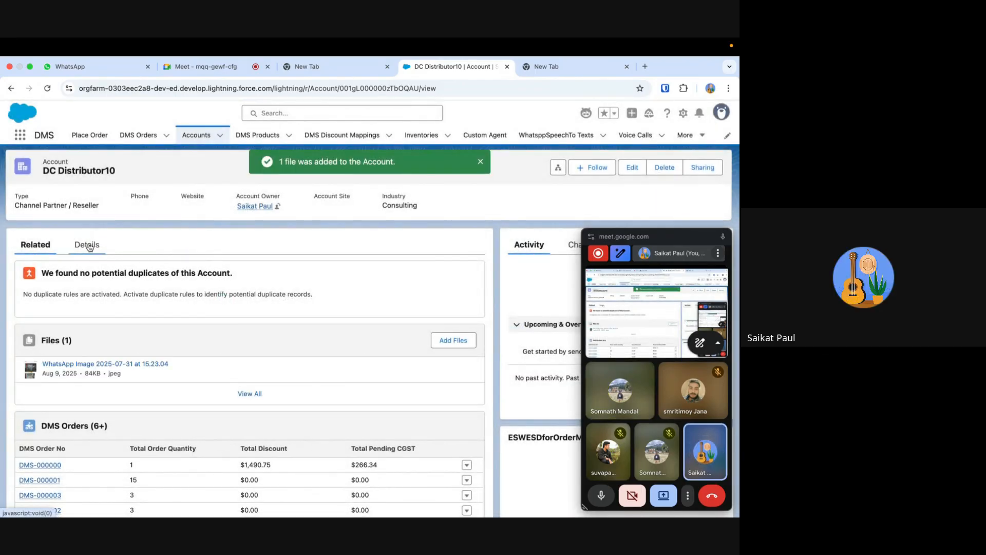
{"action": "left_click", "coordinate": [65, 366]}
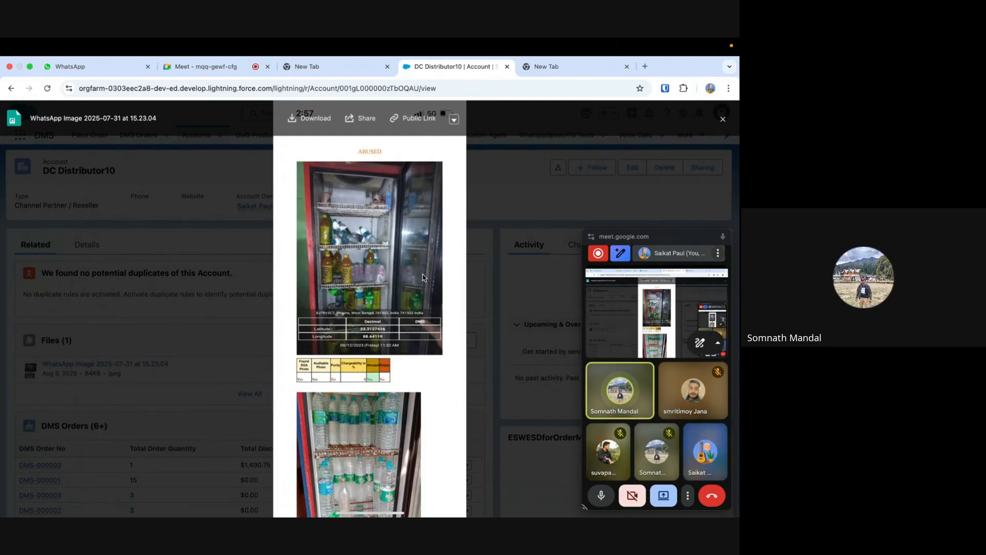
{"action": "left_click", "coordinate": [722, 119]}
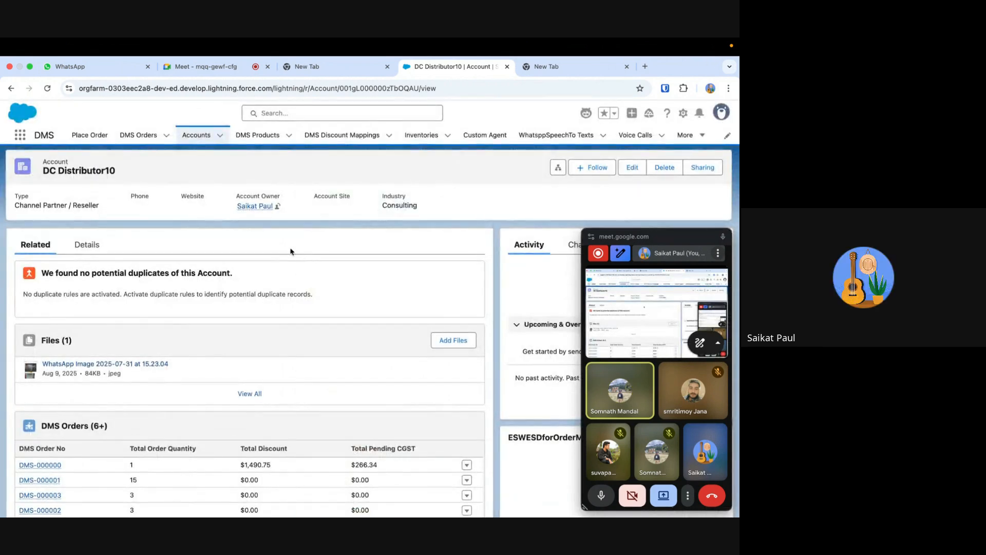
- Check the Test Summary field in the account's details, reloading the record to read the summary generated from the image
{"action": "left_click", "coordinate": [87, 244]}
{"action": "scroll", "coordinate": [199, 372], "scroll_direction": "down", "scroll_amount": 1}
{"action": "scroll", "coordinate": [198, 372], "scroll_direction": "down", "scroll_amount": 7}
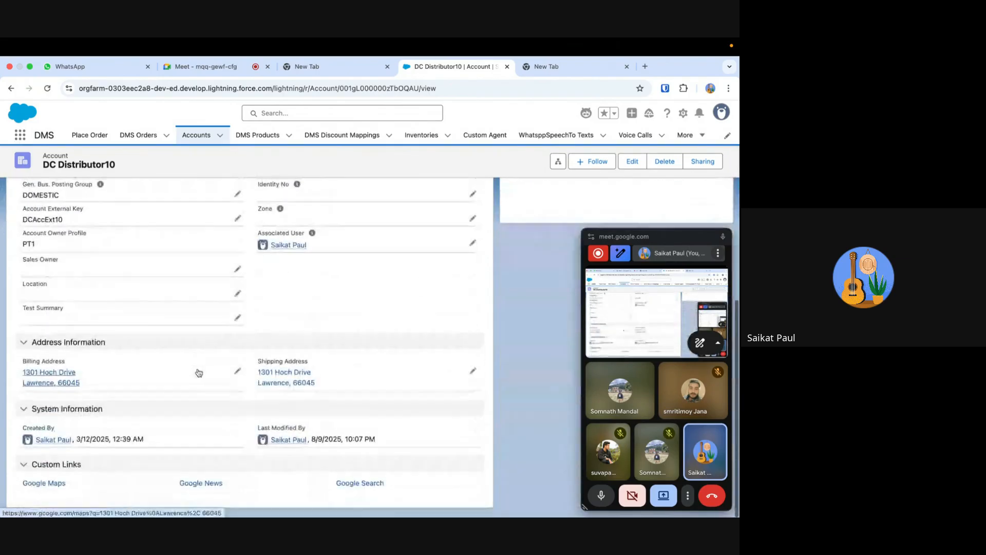
{"action": "left_click", "coordinate": [47, 88]}
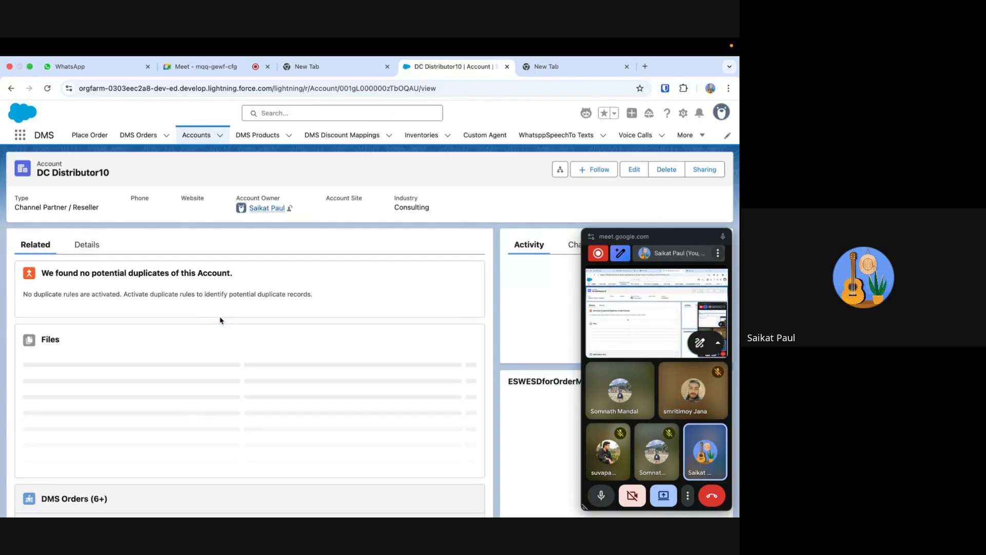
{"action": "scroll", "coordinate": [218, 314], "scroll_direction": "down", "scroll_amount": 4}
{"action": "scroll", "coordinate": [216, 309], "scroll_direction": "up", "scroll_amount": 5}
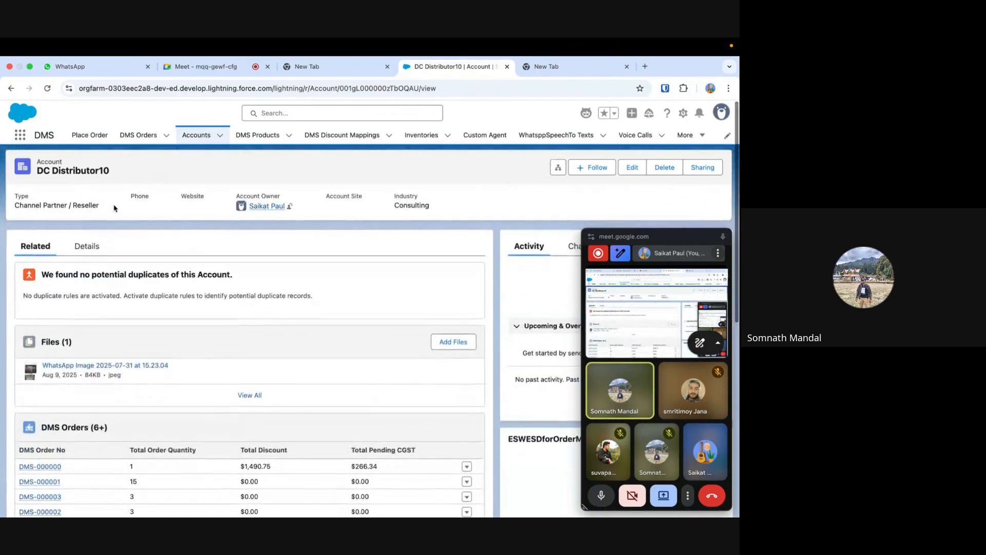
{"action": "left_click", "coordinate": [86, 252]}
{"action": "scroll", "coordinate": [88, 252], "scroll_direction": "down", "scroll_amount": 15}
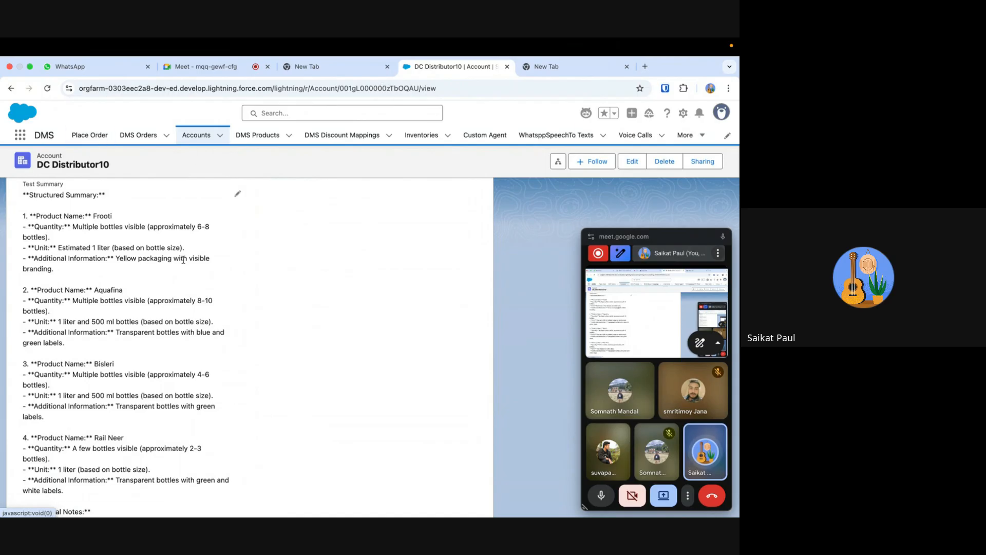
{"action": "scroll", "coordinate": [61, 304], "scroll_direction": "down", "scroll_amount": 2}
{"action": "scroll", "coordinate": [61, 304], "scroll_direction": "up", "scroll_amount": 2}
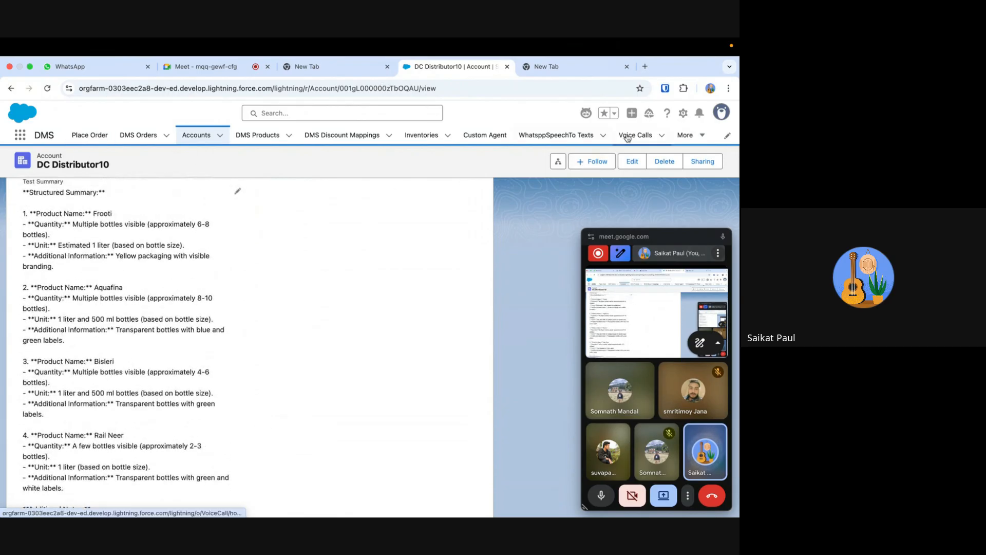
- Open Salesforce Setup, search for "prompt" and open Prompt Builder
{"action": "left_click", "coordinate": [683, 113]}
{"action": "left_click", "coordinate": [640, 152]}
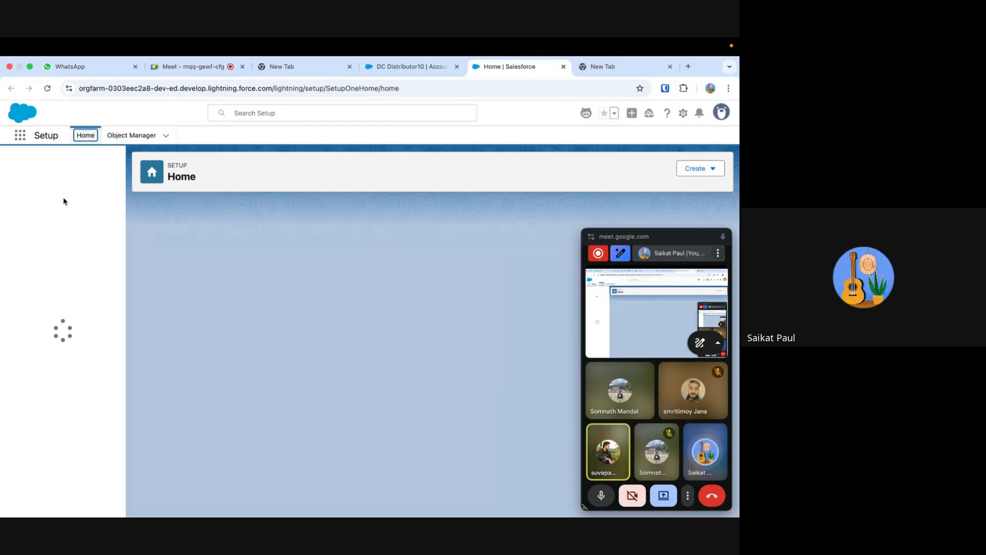
{"action": "left_click", "coordinate": [60, 166]}
{"action": "type", "text": "prompt"}
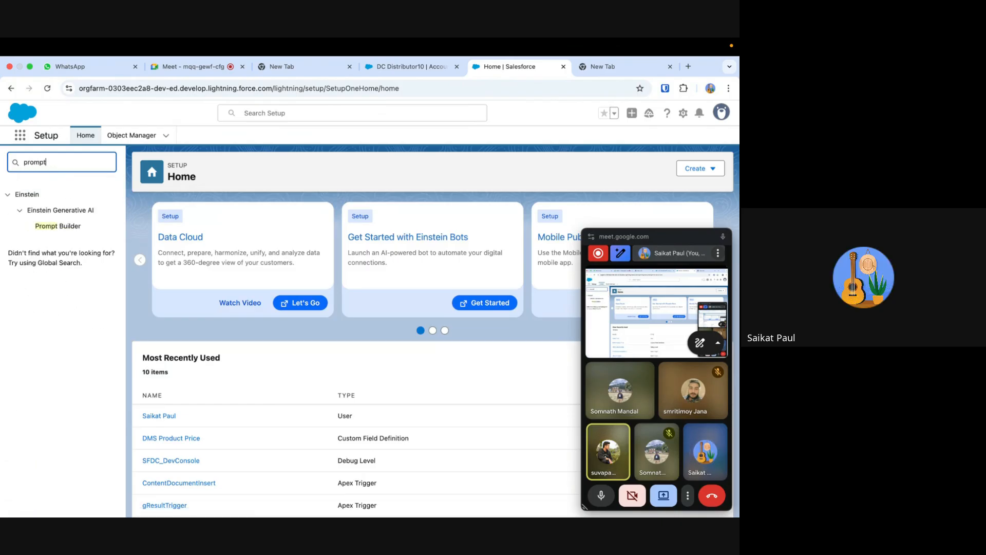
{"action": "left_click", "coordinate": [67, 228]}
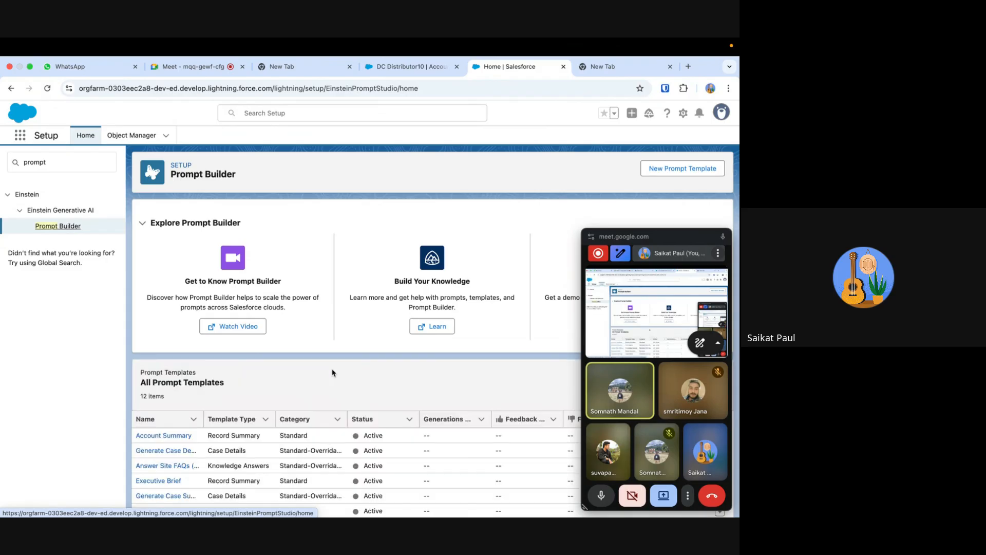
- Open the custom "Summaries the picture" prompt template and close the floating Google Meet window
{"action": "scroll", "coordinate": [333, 373], "scroll_direction": "down", "scroll_amount": 5}
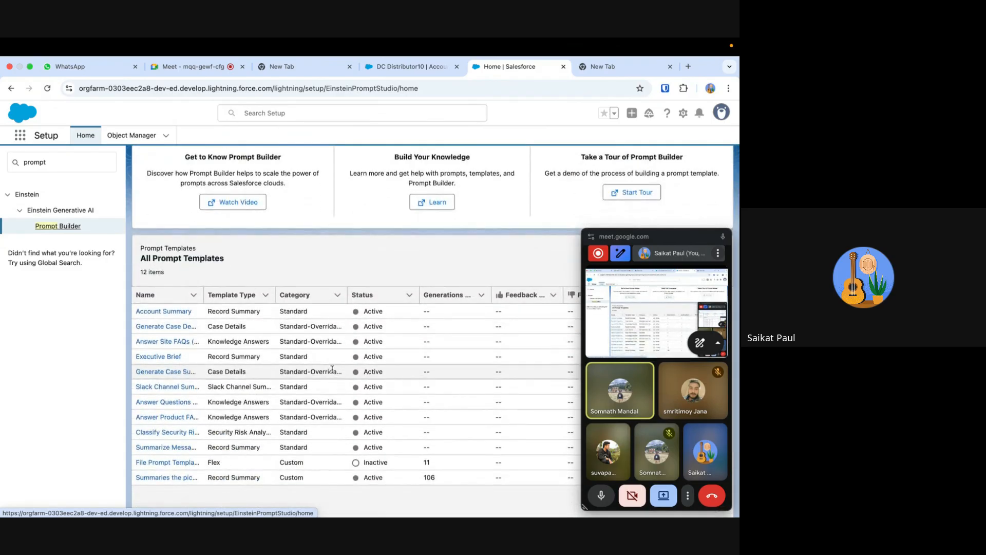
{"action": "scroll", "coordinate": [332, 369], "scroll_direction": "down", "scroll_amount": 2}
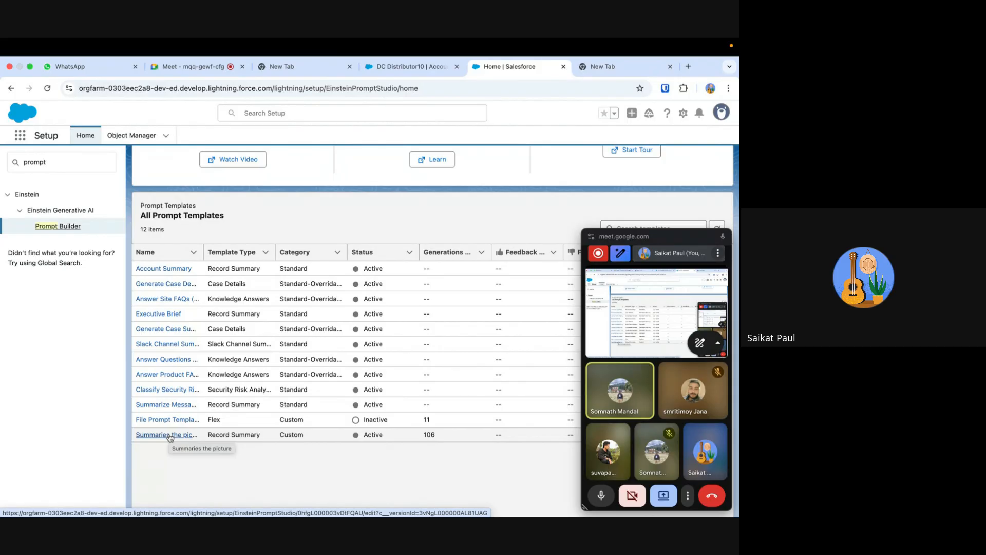
{"action": "left_click", "coordinate": [170, 436]}
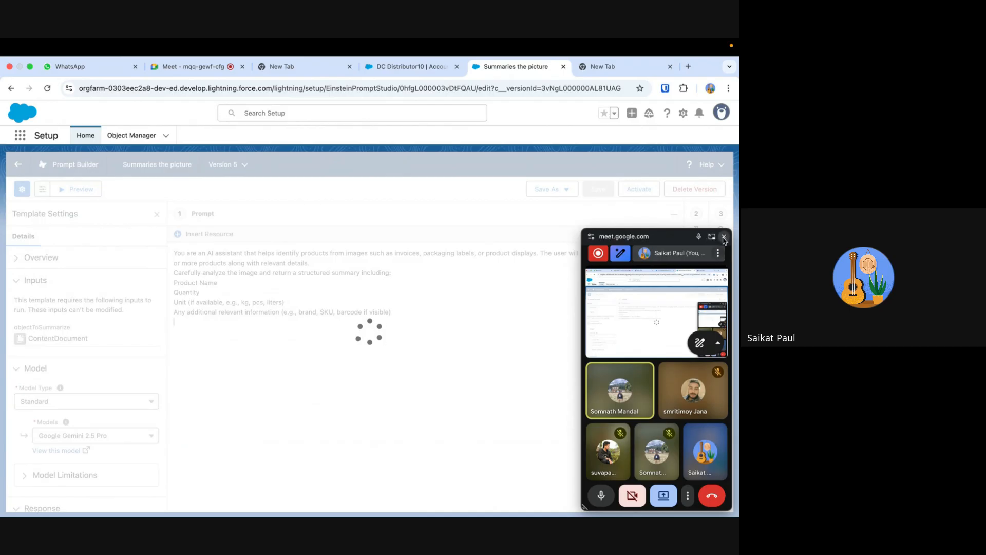
{"action": "left_click", "coordinate": [723, 237]}
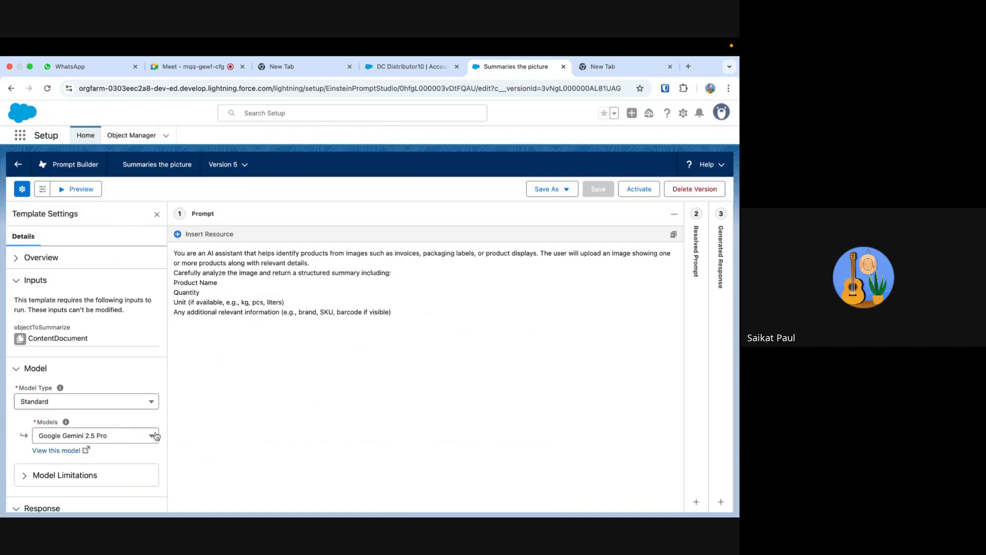
- Expand the template's Model Limitations and examine the supported file types, token limit, and image and PDF limits
{"action": "scroll", "coordinate": [134, 443], "scroll_direction": "down", "scroll_amount": 2}
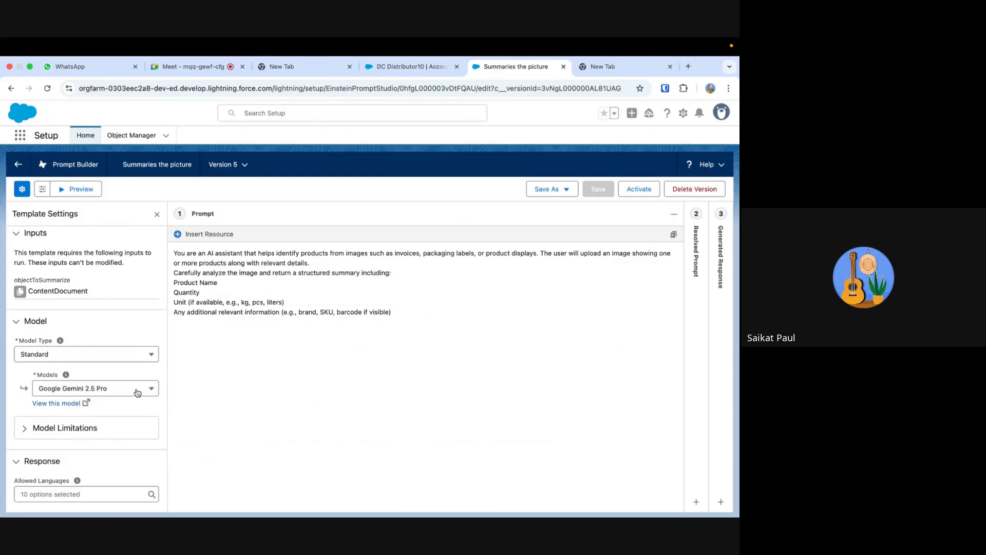
{"action": "left_click", "coordinate": [28, 432]}
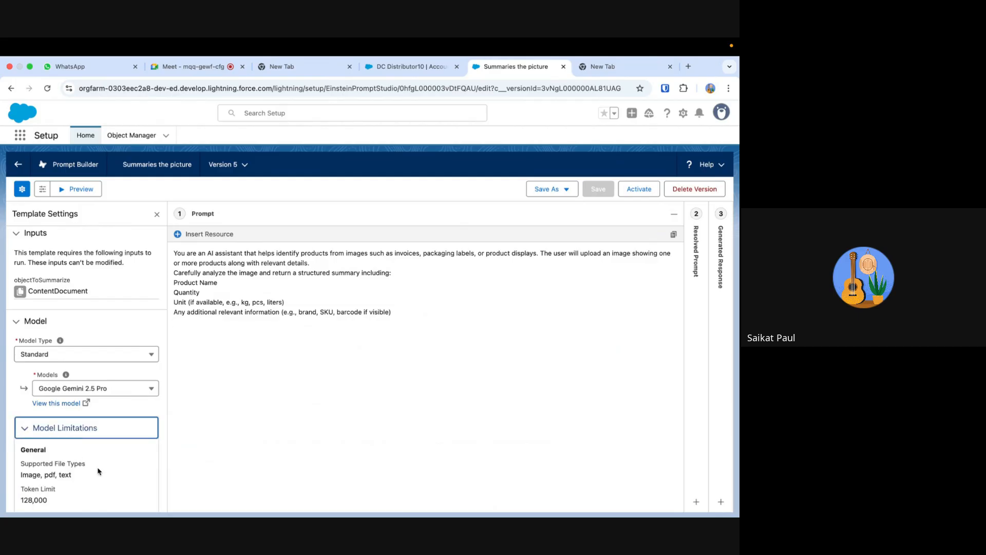
{"action": "scroll", "coordinate": [99, 471], "scroll_direction": "down", "scroll_amount": 2}
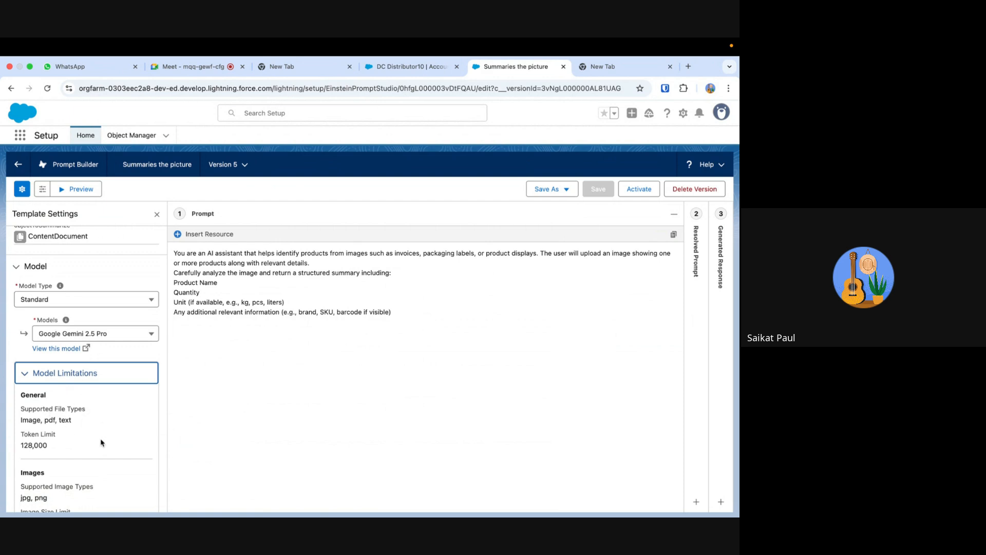
{"action": "scroll", "coordinate": [101, 443], "scroll_direction": "down", "scroll_amount": 1}
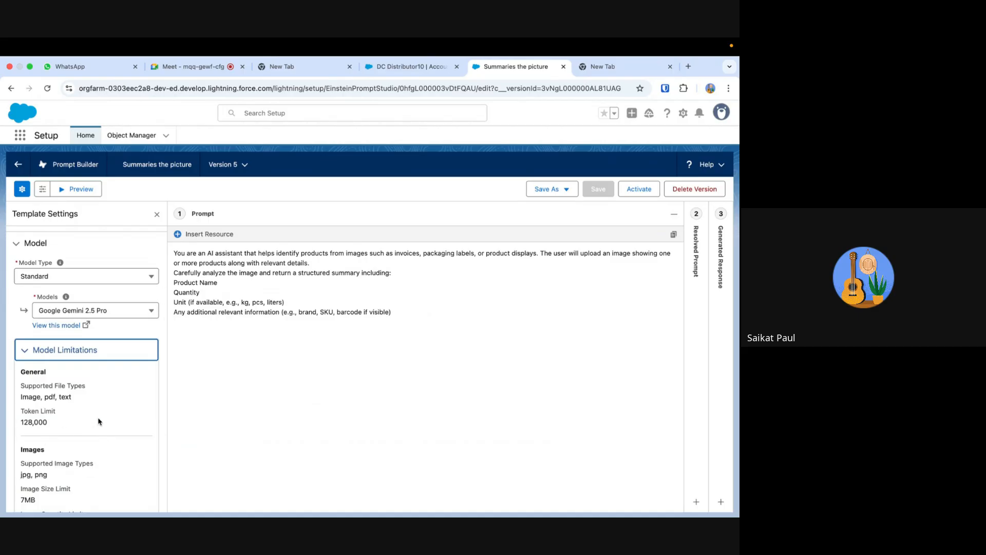
{"action": "scroll", "coordinate": [100, 422], "scroll_direction": "down", "scroll_amount": 1}
{"action": "scroll", "coordinate": [100, 422], "scroll_direction": "up", "scroll_amount": 1}
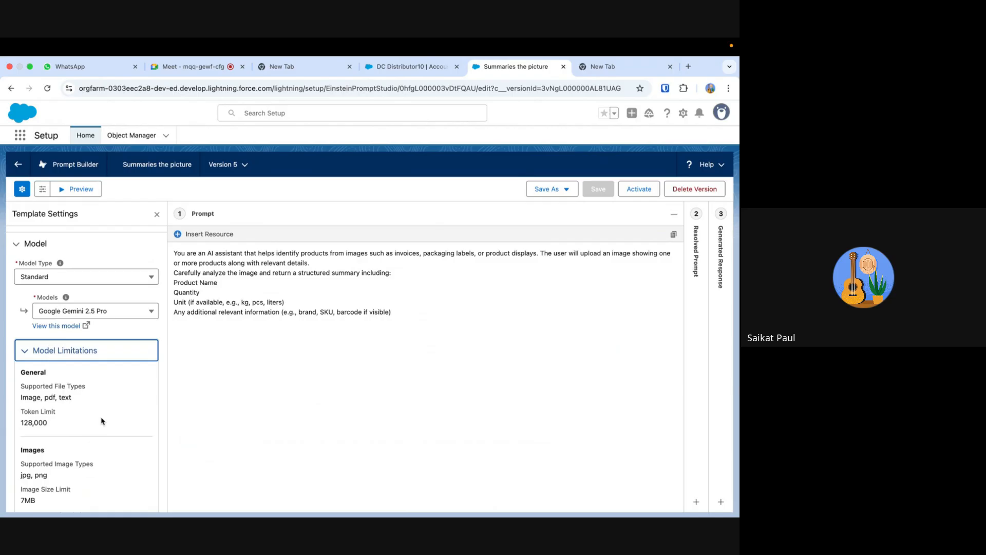
{"action": "scroll", "coordinate": [101, 421], "scroll_direction": "down", "scroll_amount": 2}
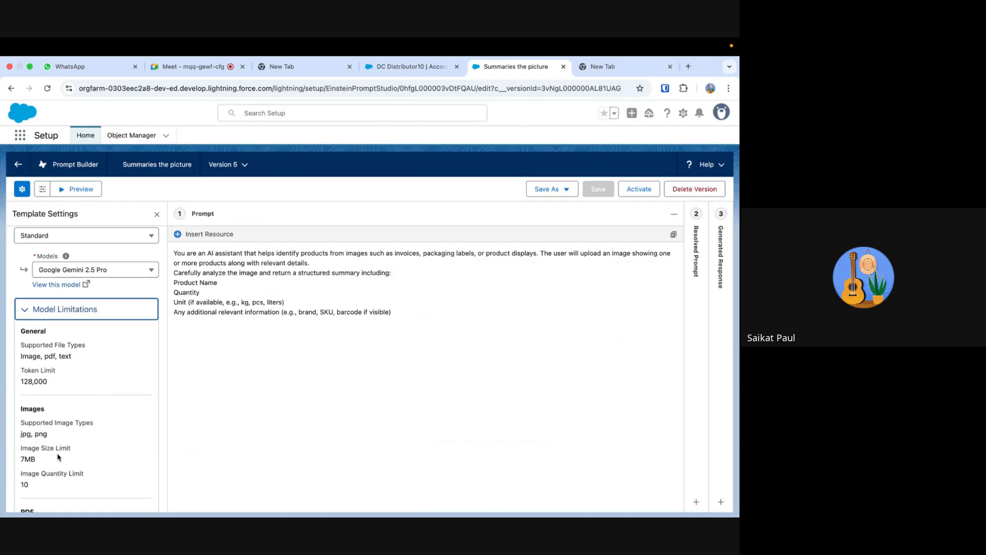
{"action": "scroll", "coordinate": [119, 451], "scroll_direction": "down", "scroll_amount": 1}
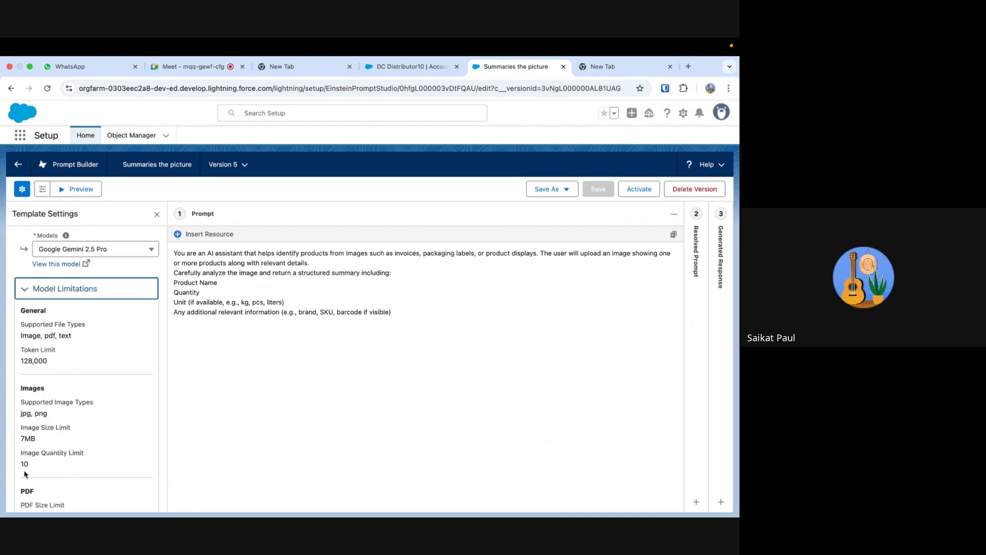
{"action": "scroll", "coordinate": [107, 452], "scroll_direction": "down", "scroll_amount": 1}
{"action": "scroll", "coordinate": [106, 452], "scroll_direction": "down", "scroll_amount": 5}
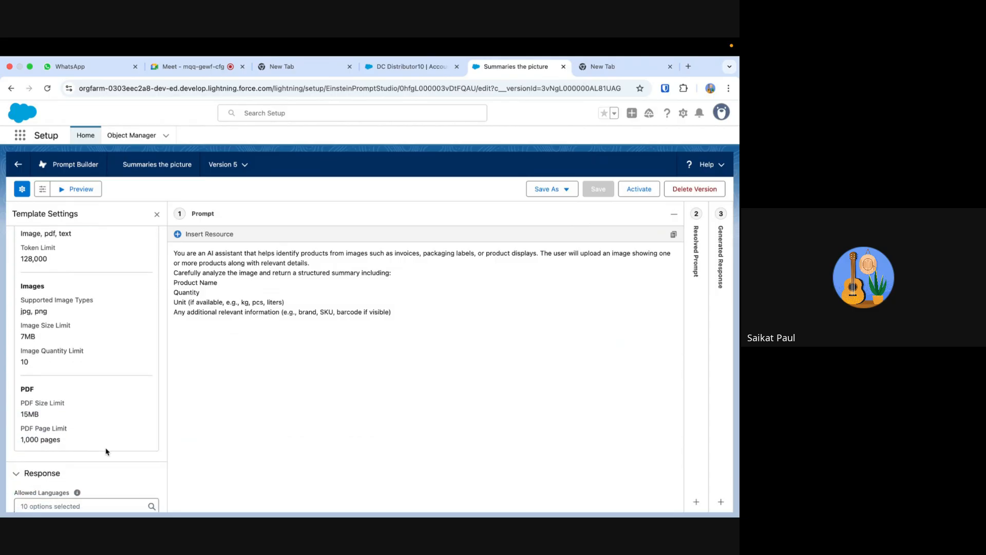
{"action": "scroll", "coordinate": [106, 452], "scroll_direction": "up", "scroll_amount": 2}
{"action": "scroll", "coordinate": [105, 451], "scroll_direction": "up", "scroll_amount": 1}
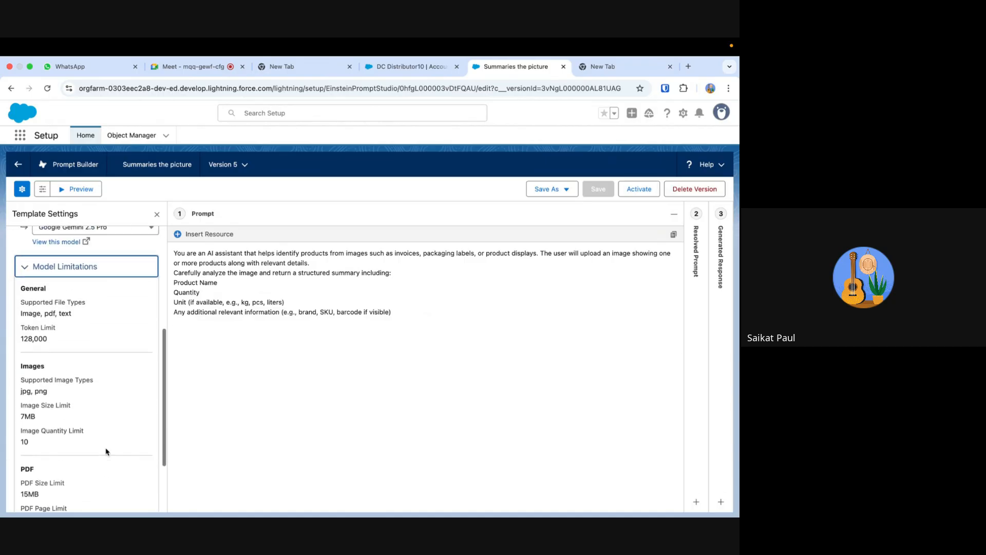
{"action": "scroll", "coordinate": [106, 452], "scroll_direction": "down", "scroll_amount": 3}
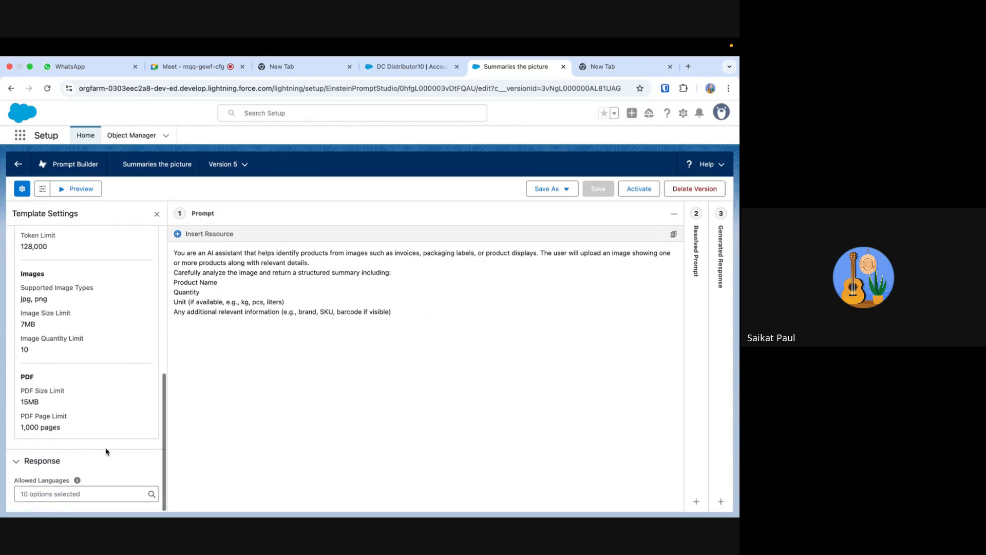
- Review the template's Model and Inputs settings, including the selected model and the ContentDocument input
{"action": "scroll", "coordinate": [105, 451], "scroll_direction": "up", "scroll_amount": 1}
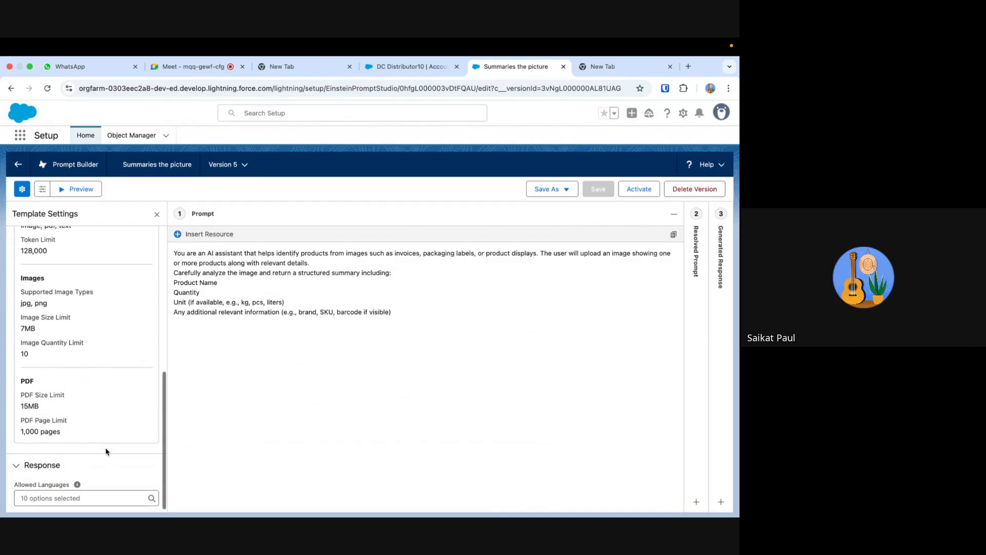
{"action": "scroll", "coordinate": [106, 450], "scroll_direction": "up", "scroll_amount": 3}
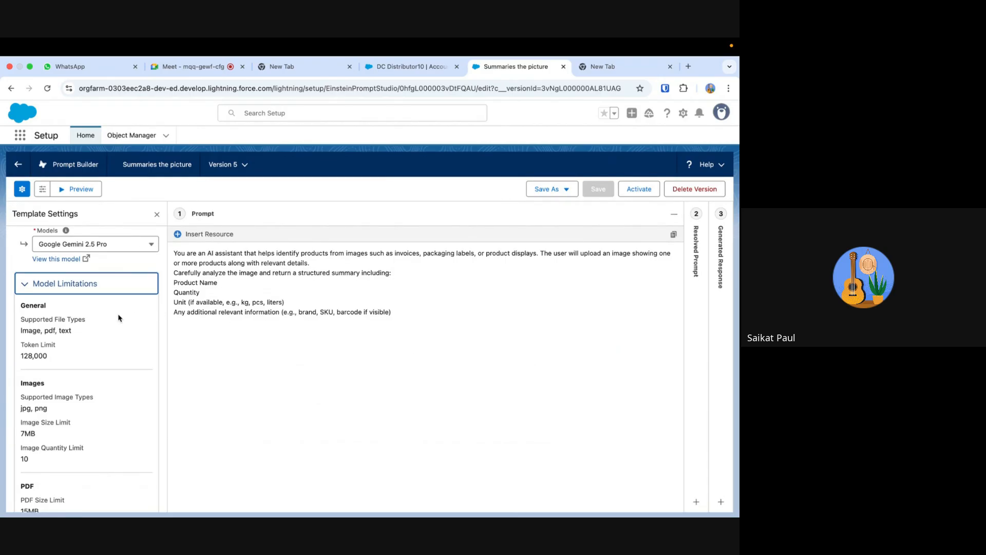
{"action": "scroll", "coordinate": [118, 318], "scroll_direction": "up", "scroll_amount": 5}
{"action": "scroll", "coordinate": [118, 317], "scroll_direction": "down", "scroll_amount": 2}
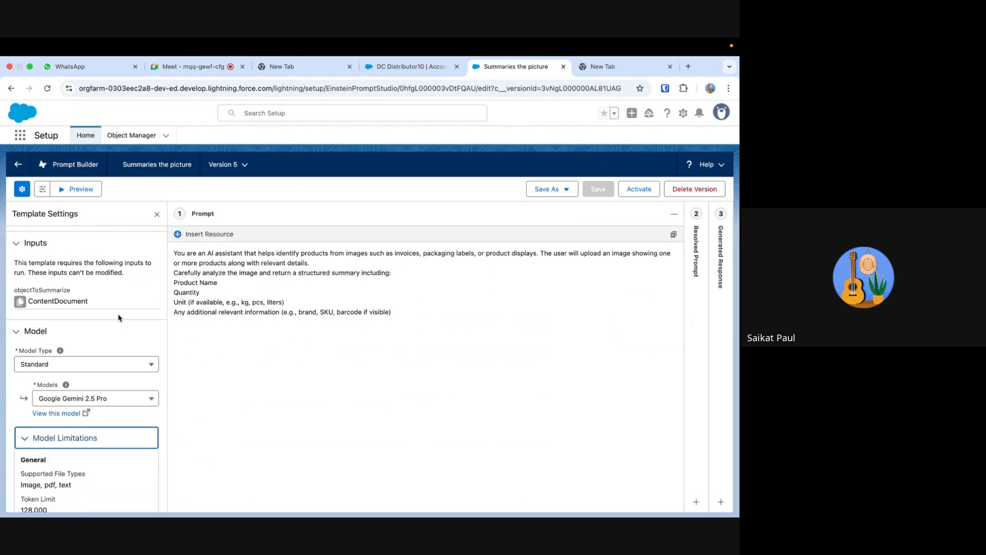
{"action": "left_click", "coordinate": [69, 305]}
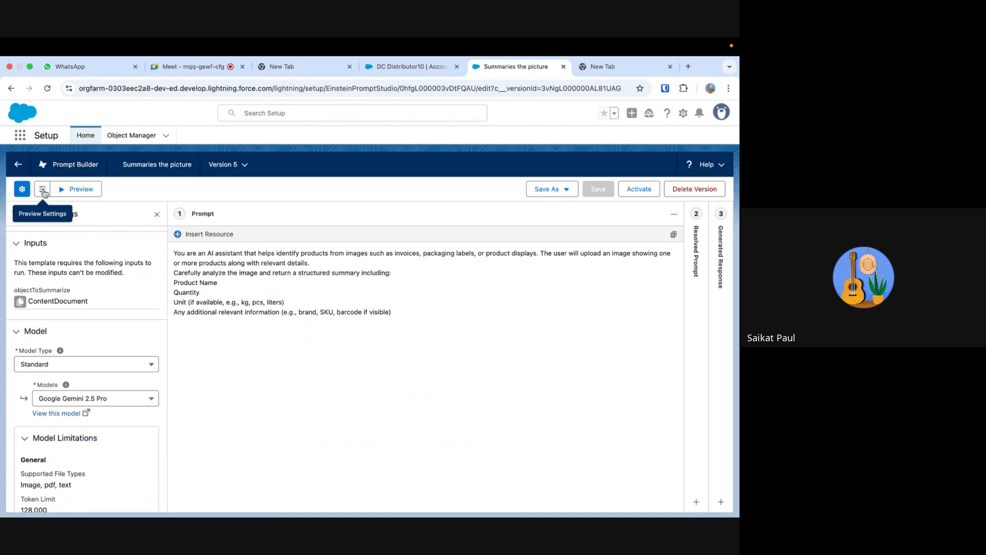
{"action": "left_click", "coordinate": [22, 190]}
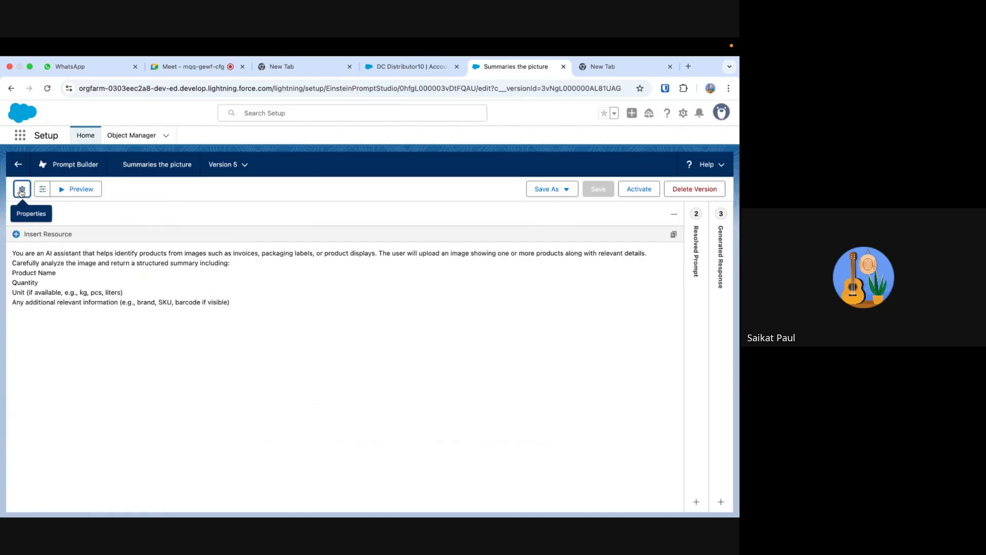
{"action": "left_click", "coordinate": [21, 190]}
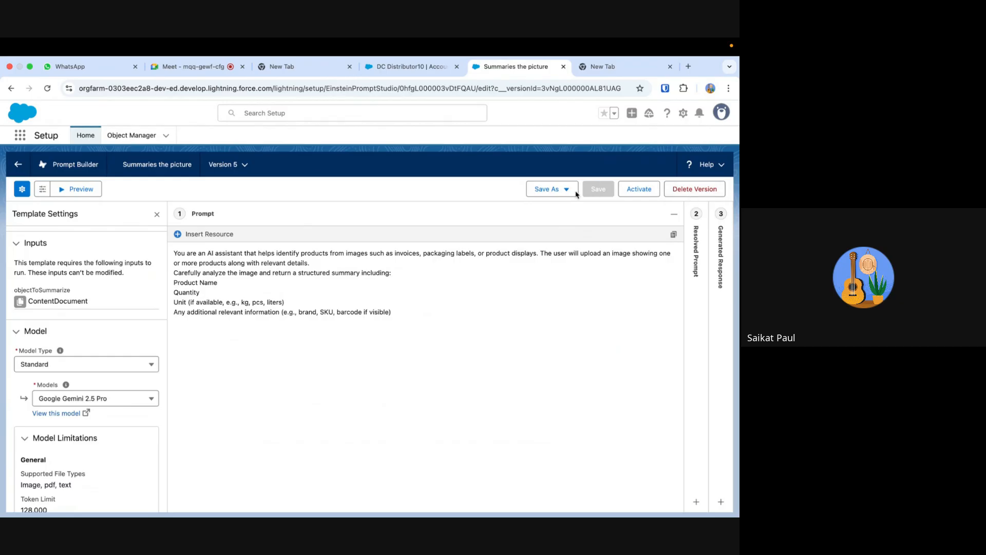
- Expand the template's Overview section to check its type and object, and open the Preview Settings
{"action": "scroll", "coordinate": [78, 298], "scroll_direction": "up", "scroll_amount": 1}
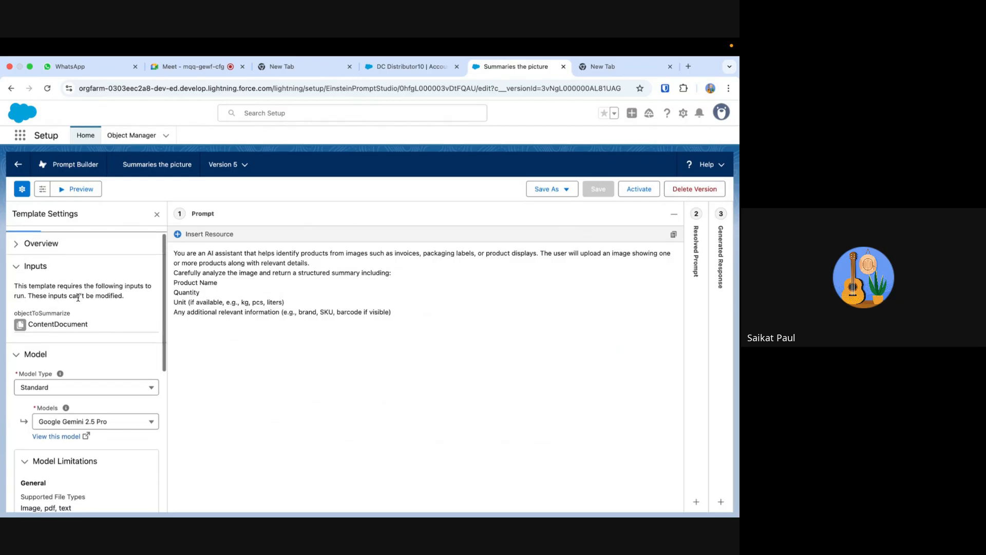
{"action": "left_click", "coordinate": [20, 245]}
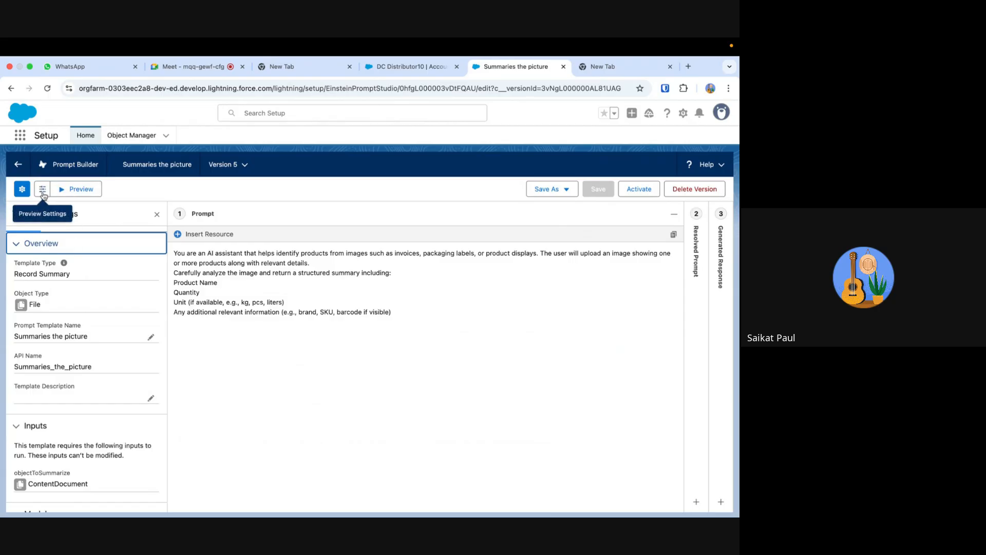
{"action": "left_click", "coordinate": [43, 190]}
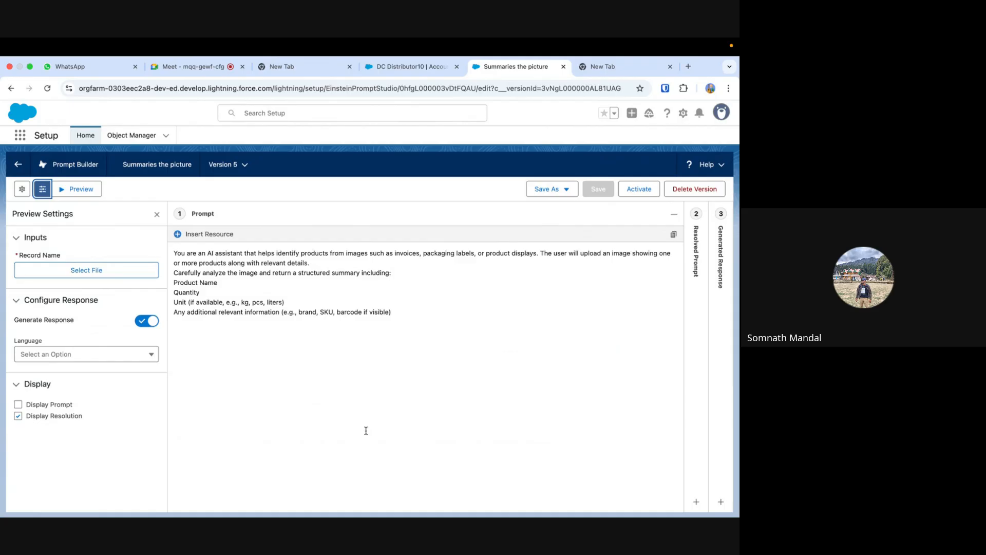
- Return to the DC Distributor10 account record and read through the structured summary in its Test Summary field
{"action": "left_click", "coordinate": [400, 67]}
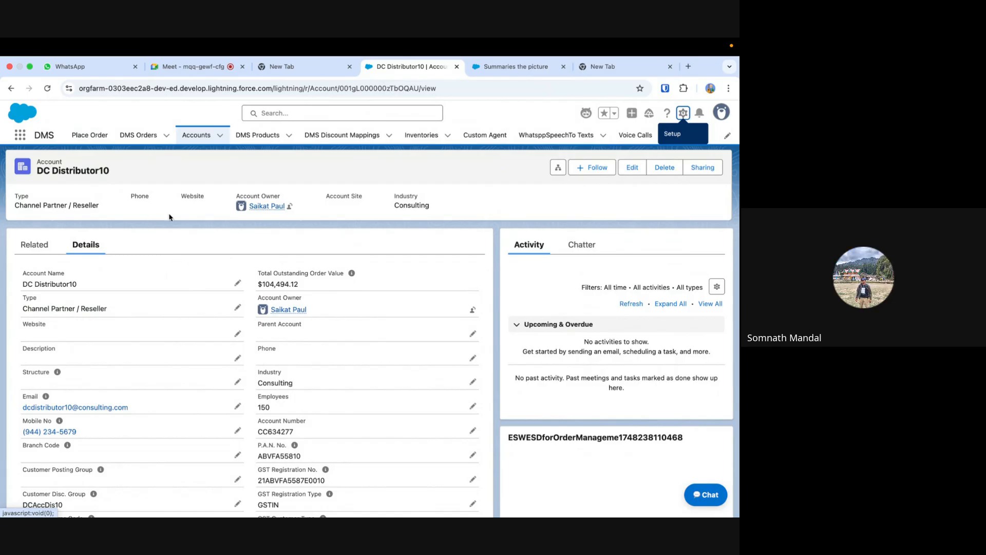
{"action": "scroll", "coordinate": [209, 363], "scroll_direction": "down", "scroll_amount": 2}
{"action": "scroll", "coordinate": [209, 364], "scroll_direction": "down", "scroll_amount": 10}
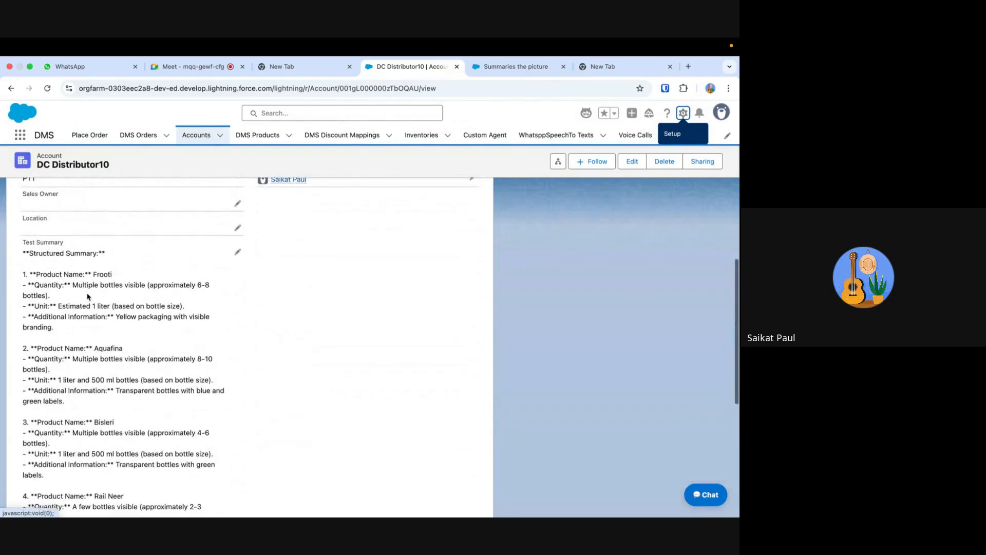
{"action": "scroll", "coordinate": [214, 370], "scroll_direction": "down", "scroll_amount": 5}
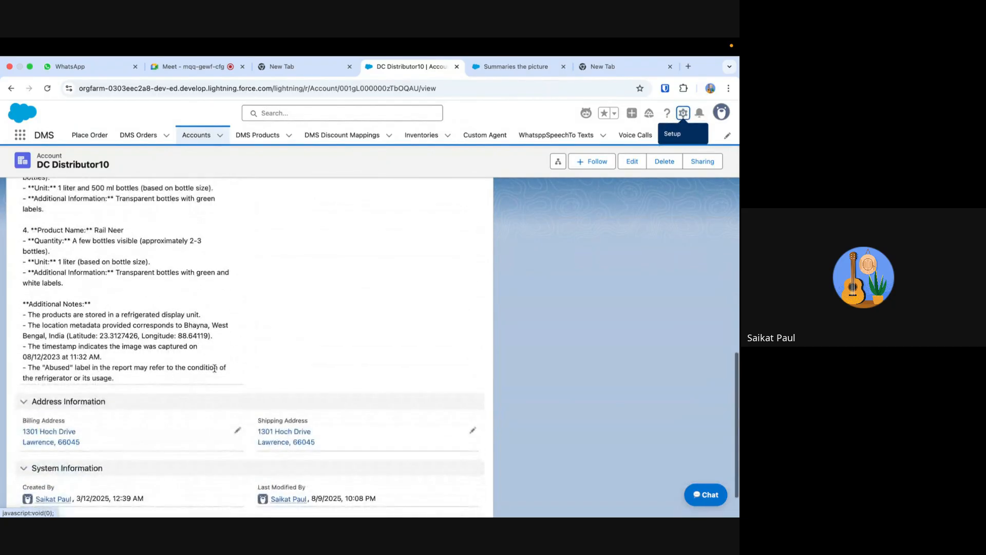
{"action": "scroll", "coordinate": [214, 371], "scroll_direction": "up", "scroll_amount": 3}
{"action": "scroll", "coordinate": [215, 371], "scroll_direction": "up", "scroll_amount": 8}
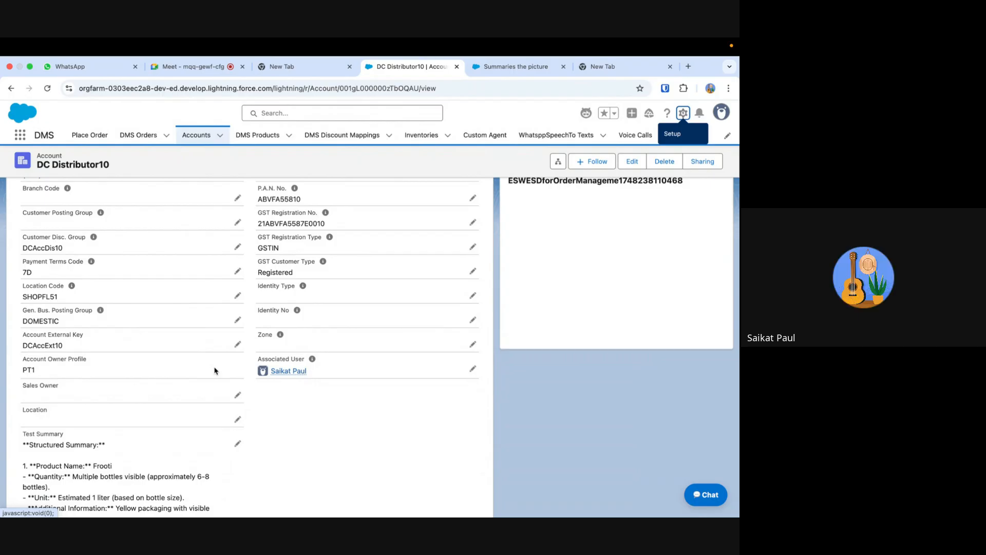
{"action": "scroll", "coordinate": [215, 371], "scroll_direction": "up", "scroll_amount": 5}
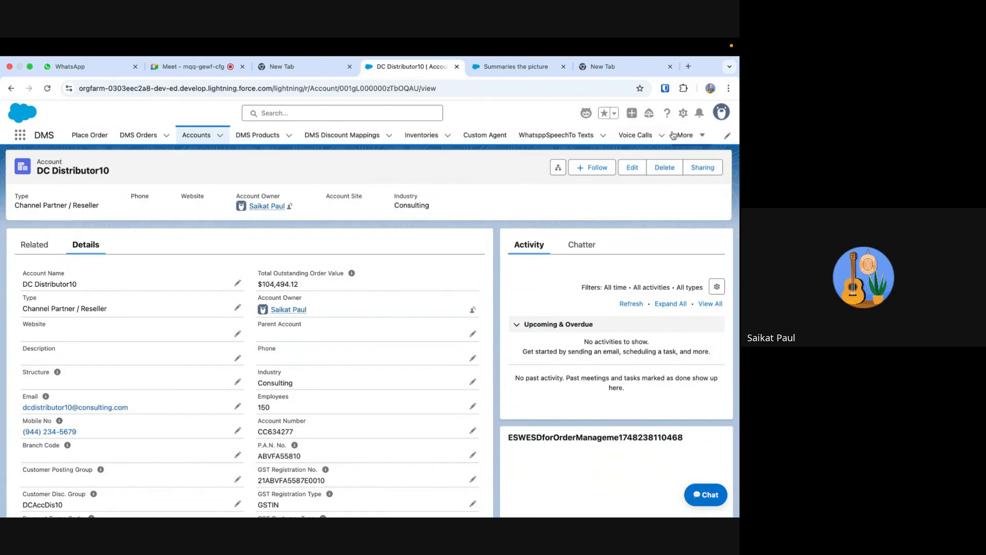
- Open Salesforce Setup, search for "apex" and open the Apex Classes page
{"action": "left_click", "coordinate": [684, 113]}
{"action": "left_click", "coordinate": [631, 164]}
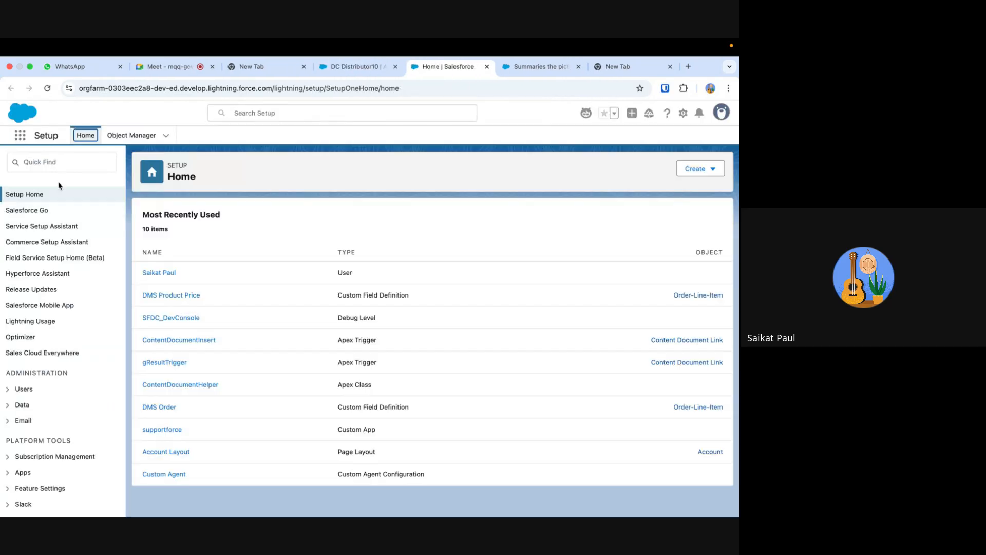
{"action": "left_click", "coordinate": [58, 163]}
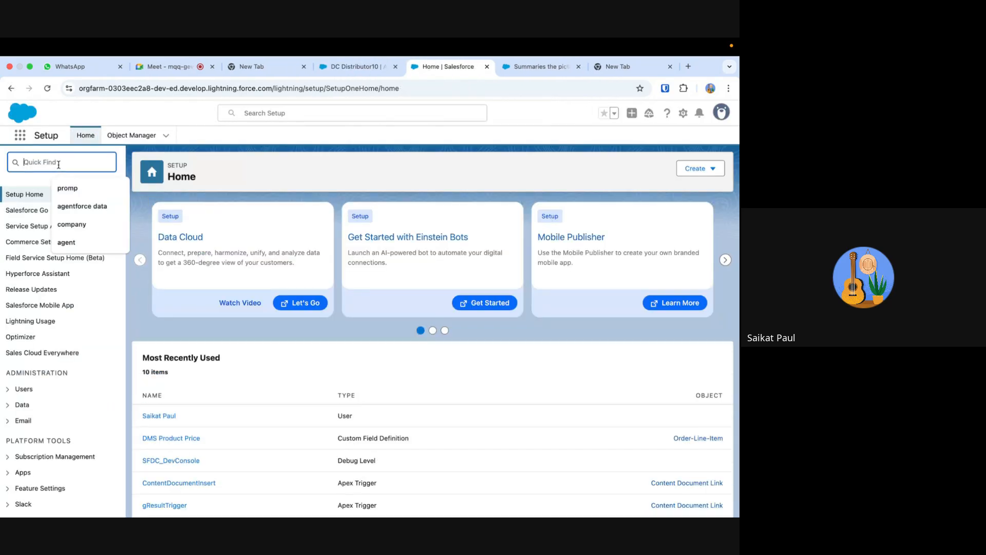
{"action": "type", "text": "apex"}
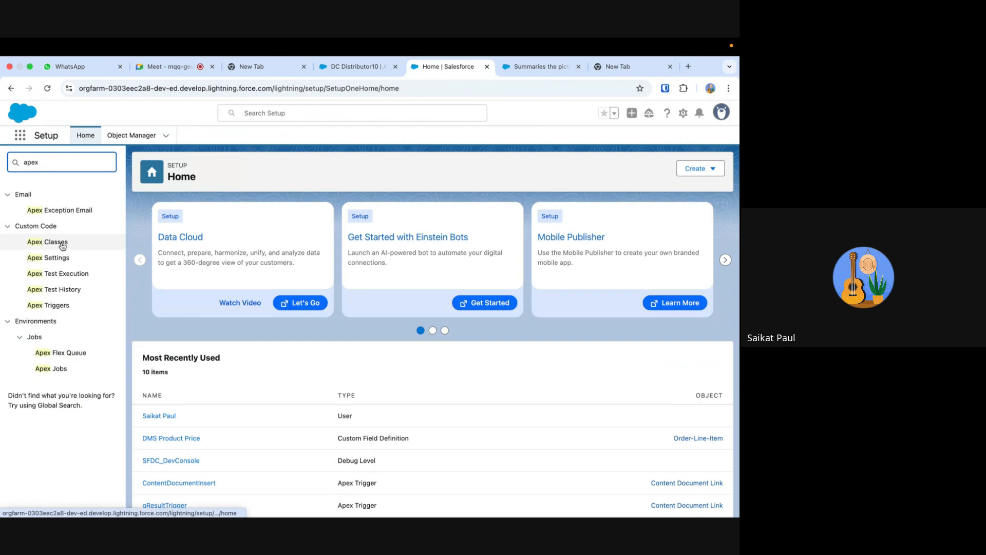
{"action": "left_click", "coordinate": [57, 247]}
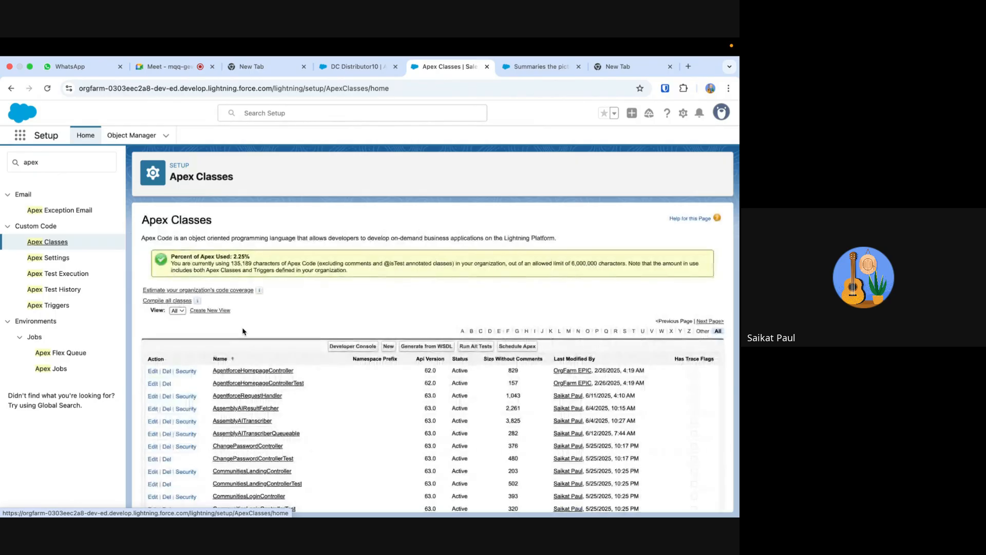
- Sort the Apex classes by last modification, newest first, and open the ContentDocumentHelper class
{"action": "scroll", "coordinate": [325, 396], "scroll_direction": "down", "scroll_amount": 5}
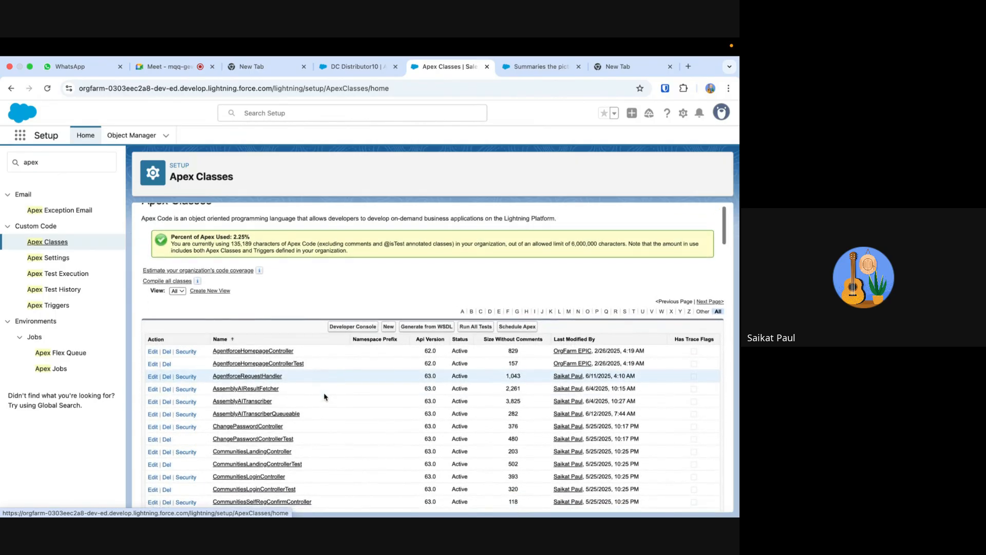
{"action": "scroll", "coordinate": [325, 397], "scroll_direction": "down", "scroll_amount": 5}
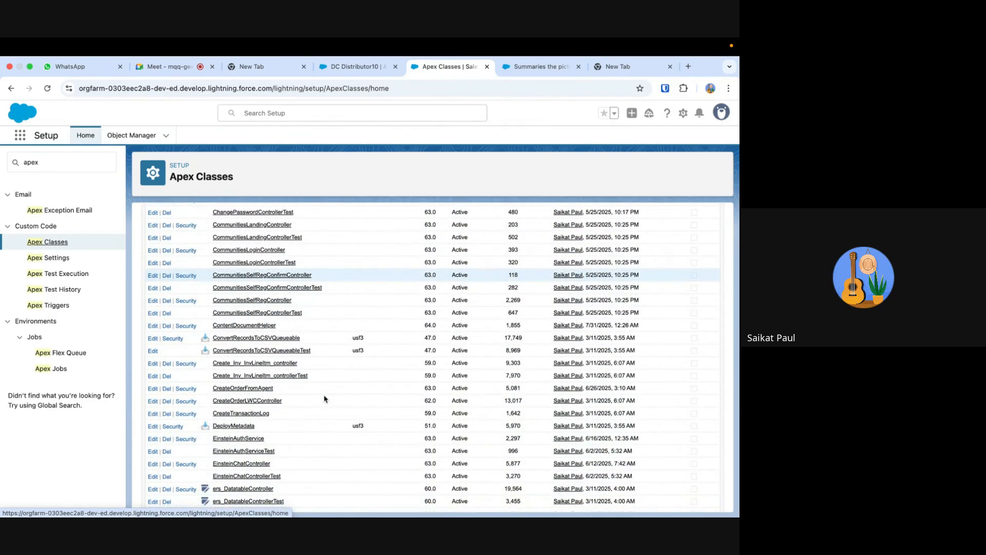
{"action": "scroll", "coordinate": [324, 398], "scroll_direction": "down", "scroll_amount": 1}
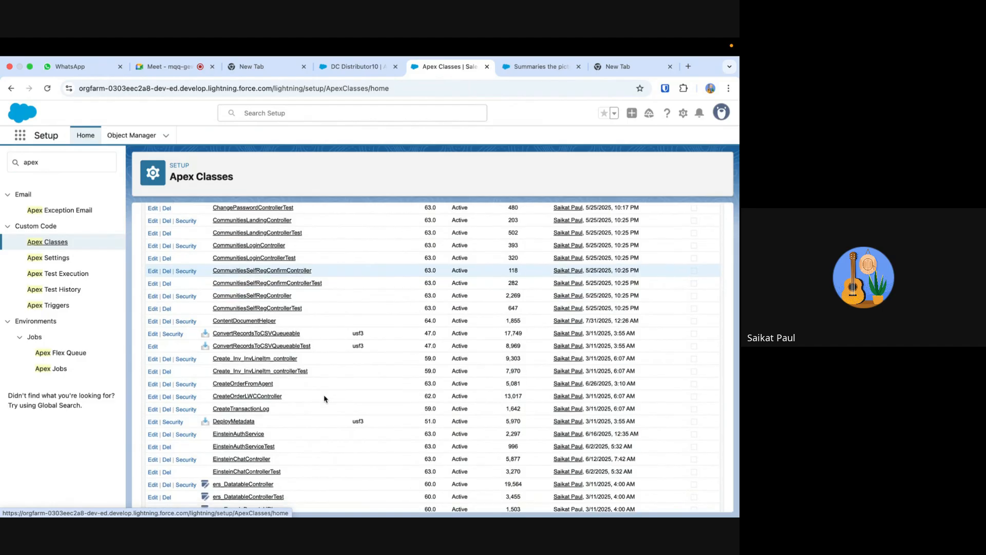
{"action": "scroll", "coordinate": [325, 399], "scroll_direction": "up", "scroll_amount": 7}
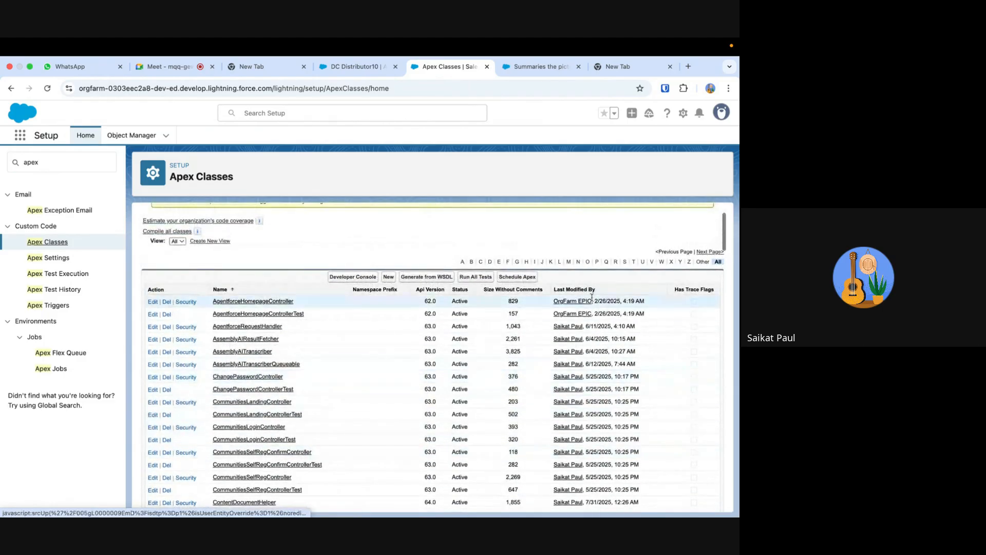
{"action": "left_click", "coordinate": [591, 293]}
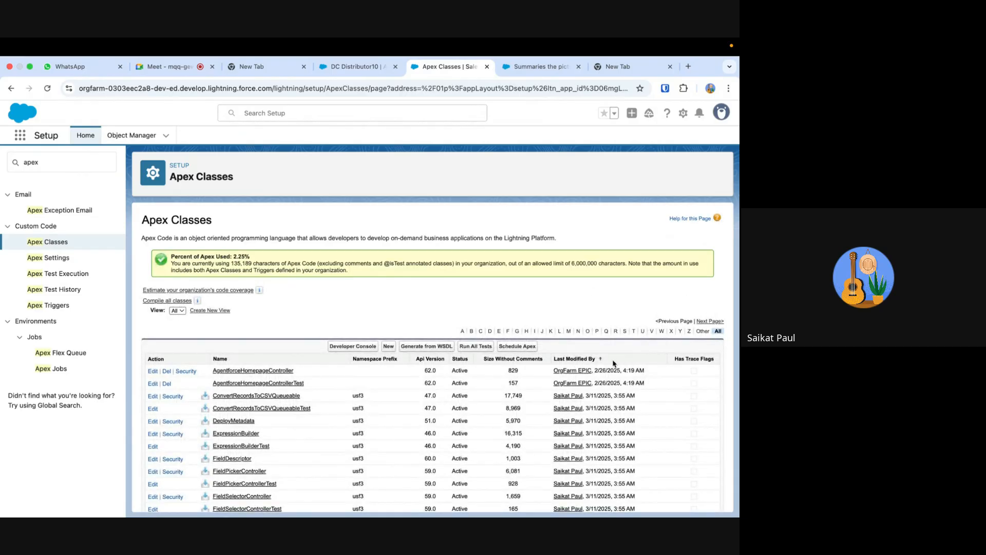
{"action": "left_click", "coordinate": [582, 360]}
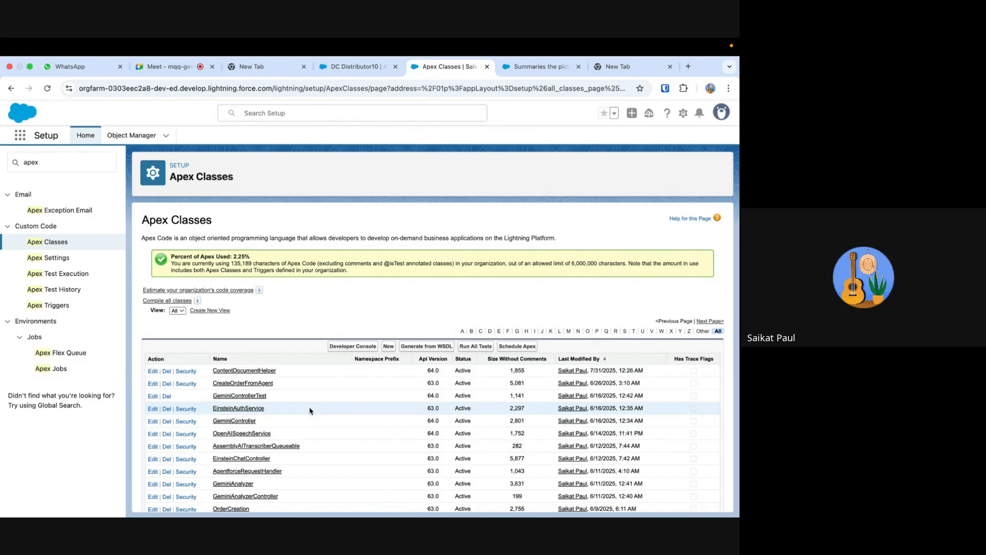
{"action": "scroll", "coordinate": [309, 410], "scroll_direction": "down", "scroll_amount": 1}
{"action": "left_click", "coordinate": [266, 359]}
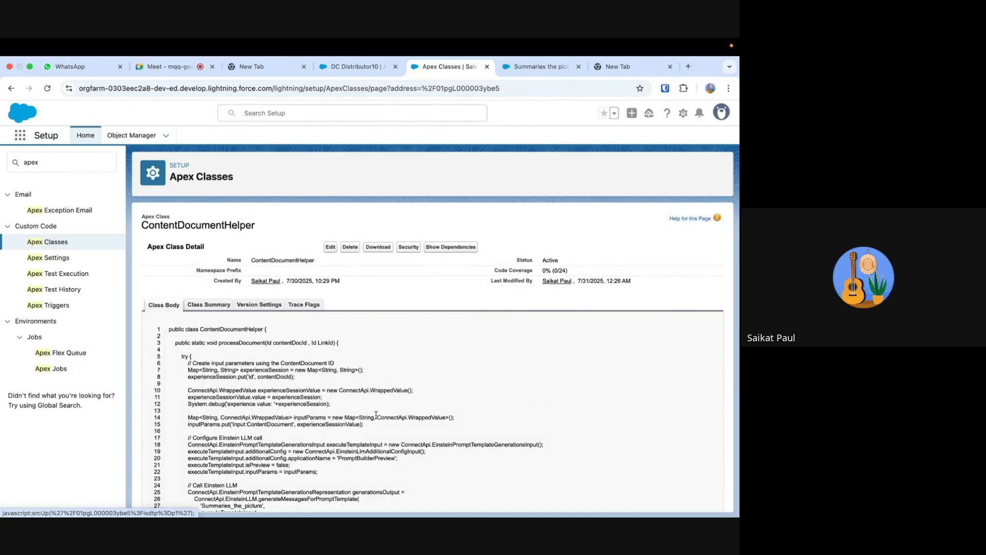
- Examine the ContentDocumentHelper class body, covering the input parameters, the Einstein LLM call to Summaries_the_picture, and the account's Test_Summary__c update
{"action": "scroll", "coordinate": [376, 415], "scroll_direction": "down", "scroll_amount": 3}
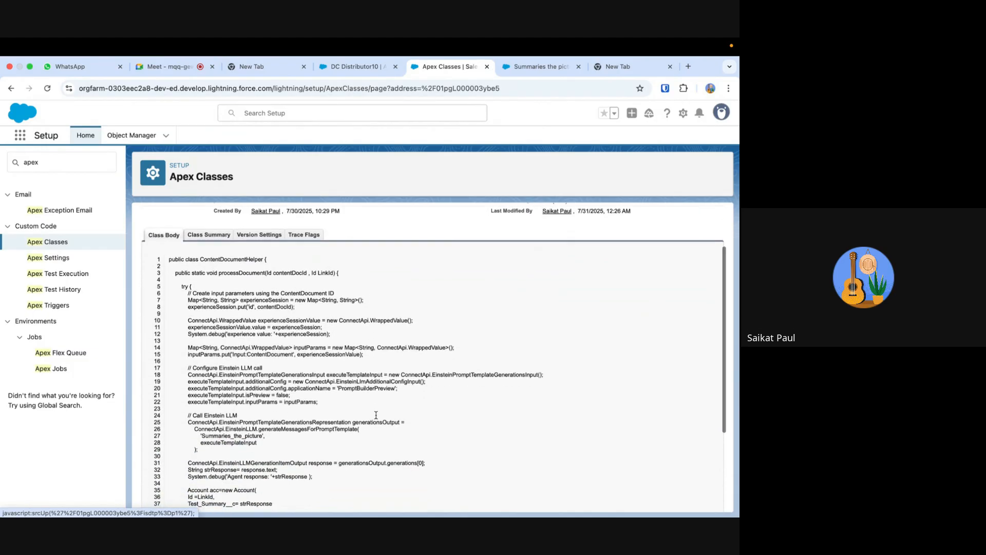
{"action": "scroll", "coordinate": [376, 414], "scroll_direction": "down", "scroll_amount": 5}
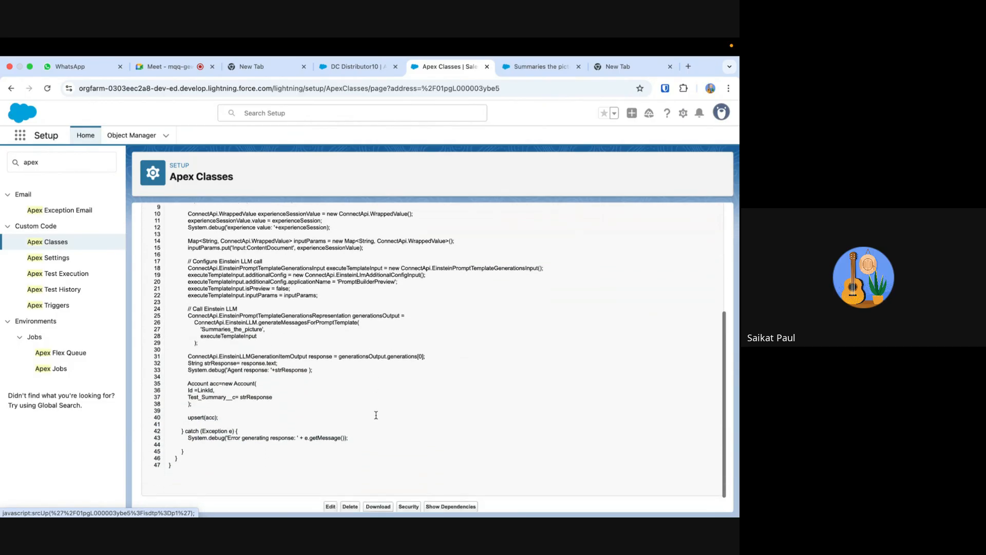
{"action": "scroll", "coordinate": [376, 414], "scroll_direction": "up", "scroll_amount": 2}
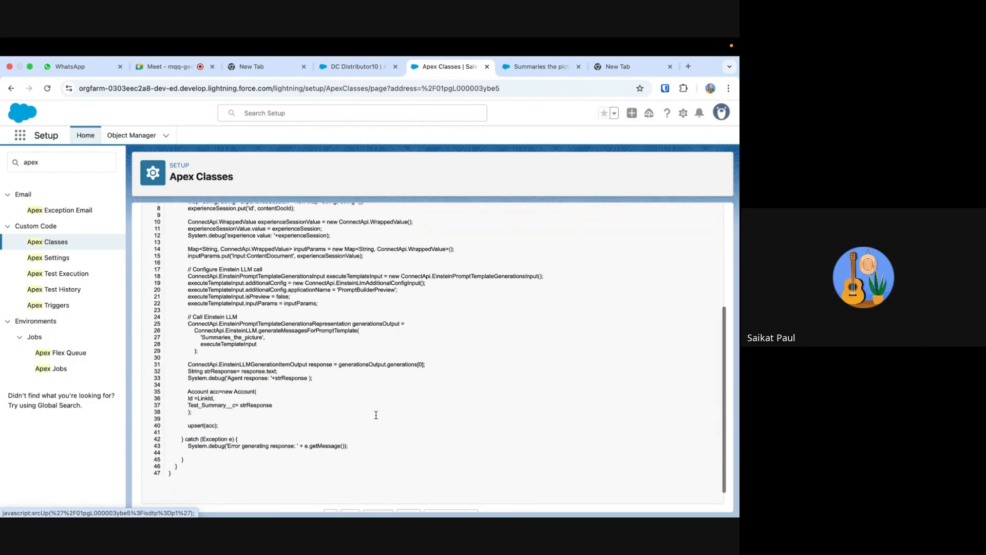
{"action": "scroll", "coordinate": [376, 415], "scroll_direction": "up", "scroll_amount": 3}
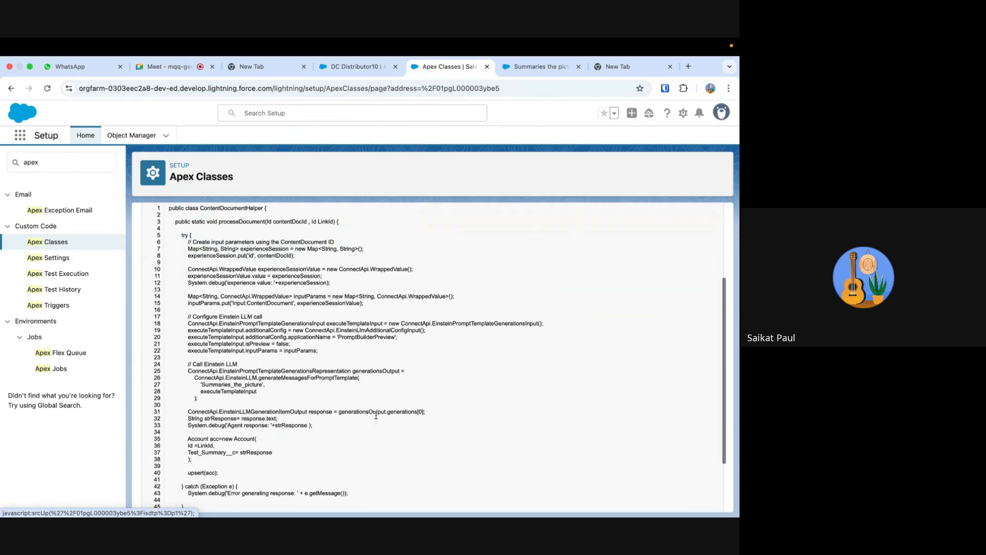
{"action": "scroll", "coordinate": [376, 415], "scroll_direction": "up", "scroll_amount": 2}
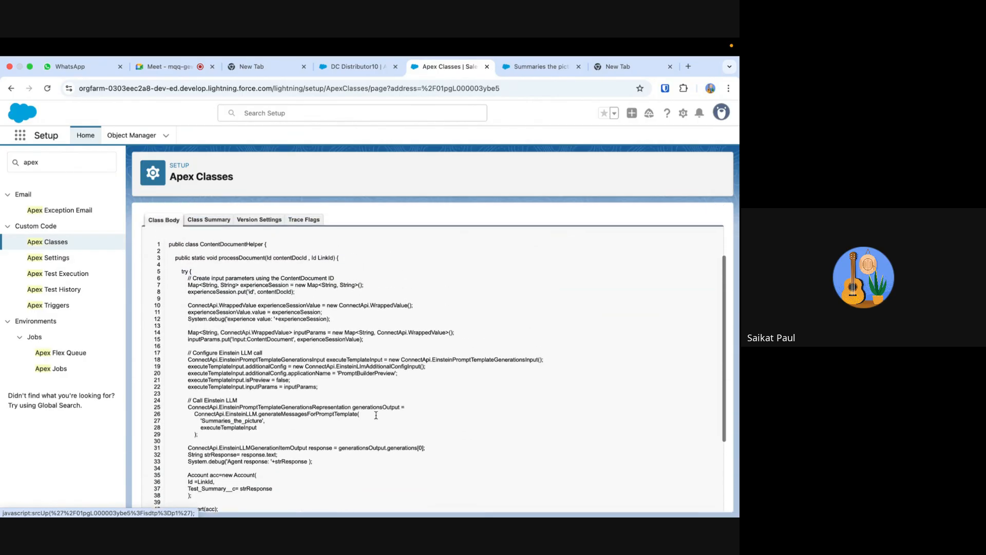
{"action": "scroll", "coordinate": [376, 414], "scroll_direction": "down", "scroll_amount": 7}
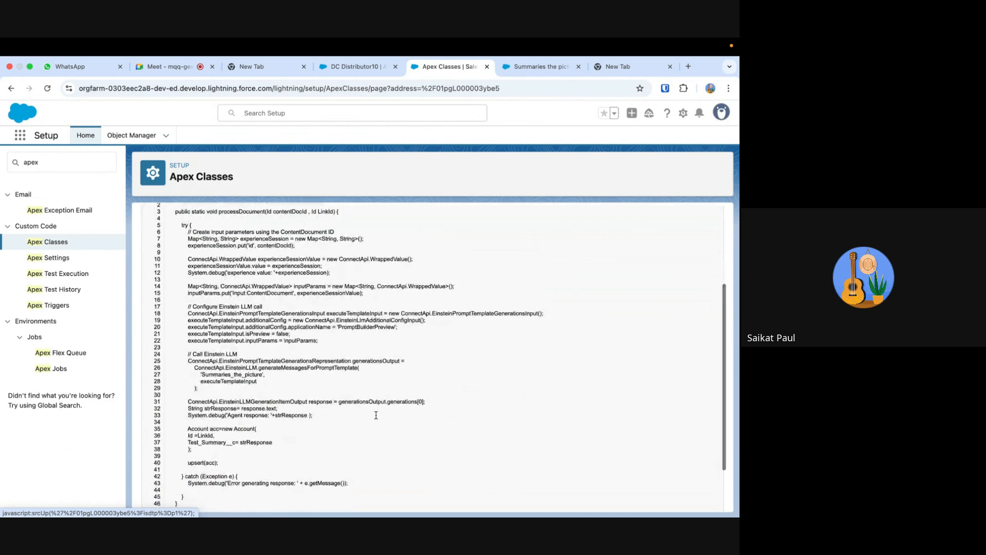
{"action": "scroll", "coordinate": [376, 415], "scroll_direction": "up", "scroll_amount": 2}
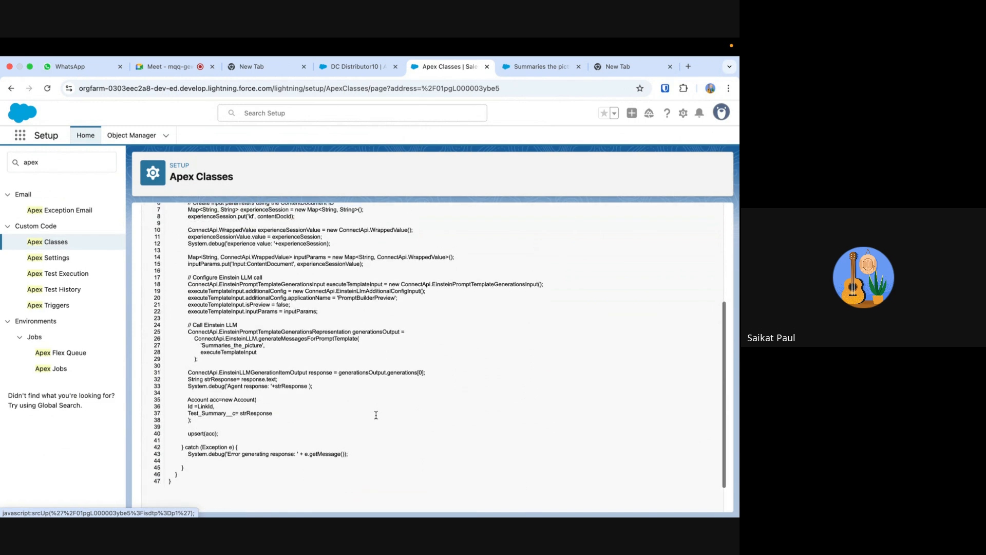
{"action": "scroll", "coordinate": [376, 415], "scroll_direction": "up", "scroll_amount": 1}
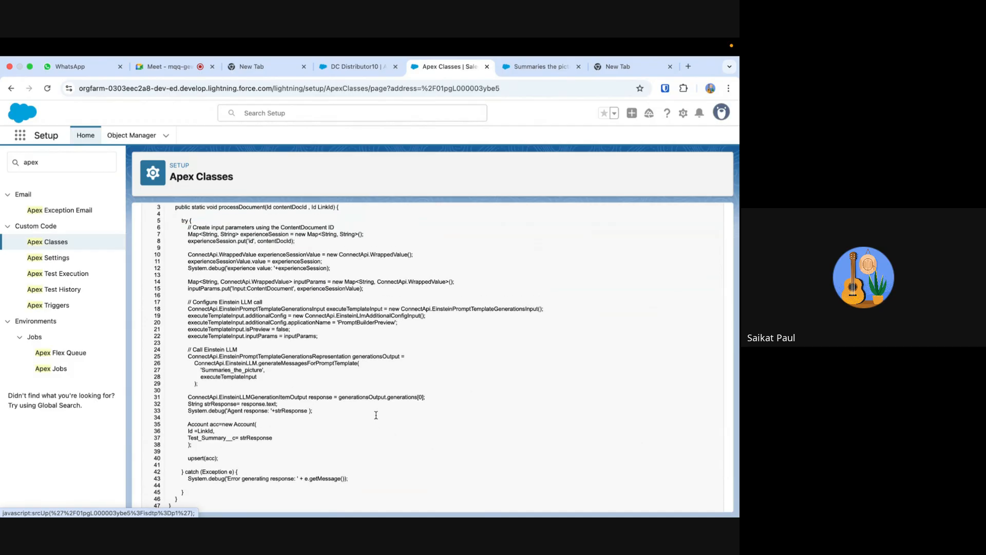
{"action": "scroll", "coordinate": [376, 415], "scroll_direction": "up", "scroll_amount": 4}
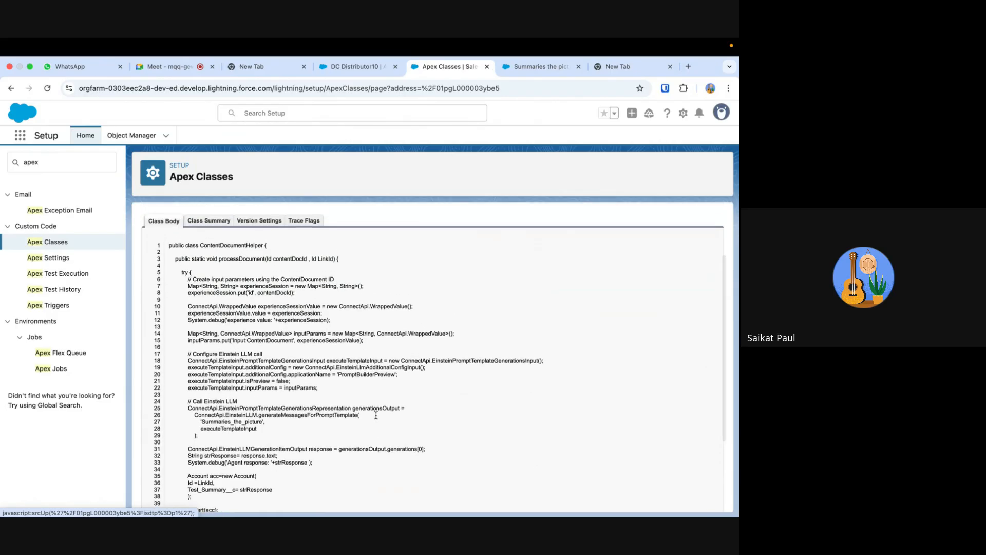
{"action": "scroll", "coordinate": [376, 415], "scroll_direction": "up", "scroll_amount": 1}
{"action": "scroll", "coordinate": [376, 415], "scroll_direction": "up", "scroll_amount": 2}
{"action": "scroll", "coordinate": [376, 415], "scroll_direction": "down", "scroll_amount": 3}
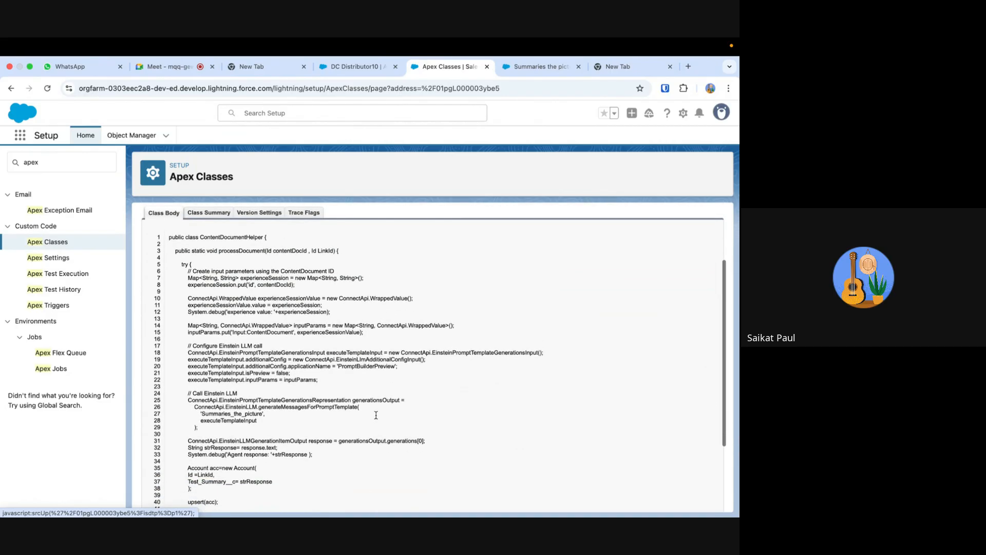
- Reread the ContentDocumentHelper class code from the processDocument method through the account upsert and the exception handler
{"action": "scroll", "coordinate": [376, 415], "scroll_direction": "down", "scroll_amount": 3}
{"action": "scroll", "coordinate": [376, 415], "scroll_direction": "down", "scroll_amount": 4}
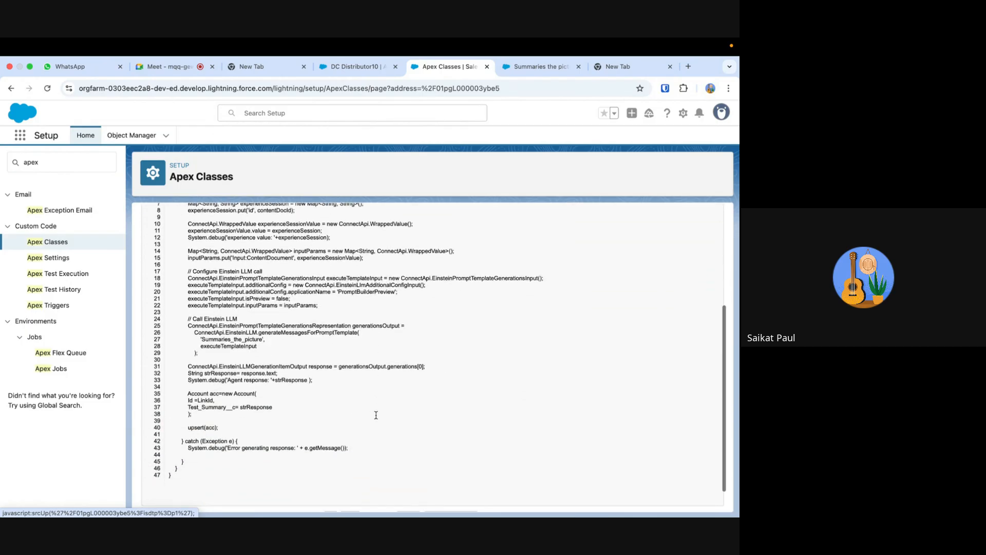
{"action": "scroll", "coordinate": [376, 415], "scroll_direction": "up", "scroll_amount": 5}
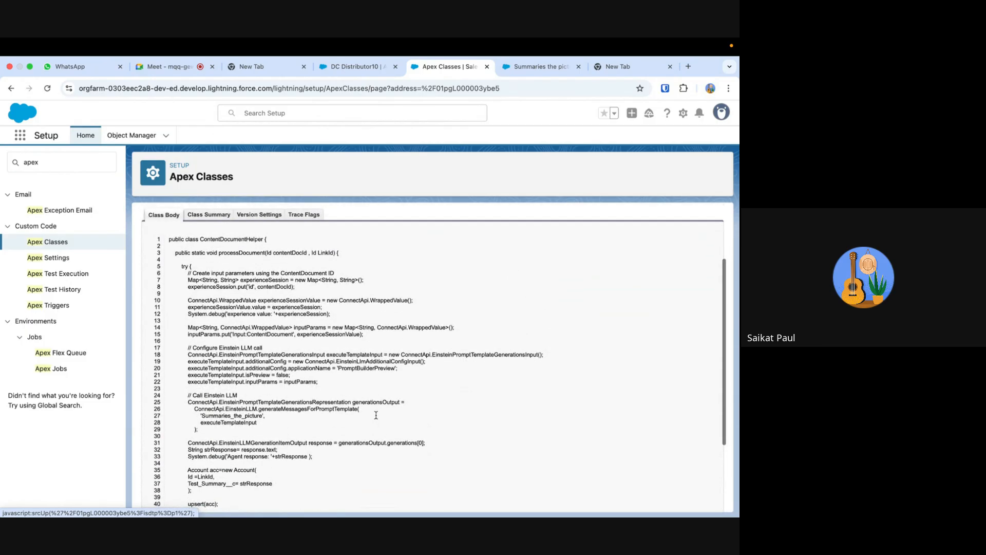
{"action": "scroll", "coordinate": [376, 415], "scroll_direction": "down", "scroll_amount": 2}
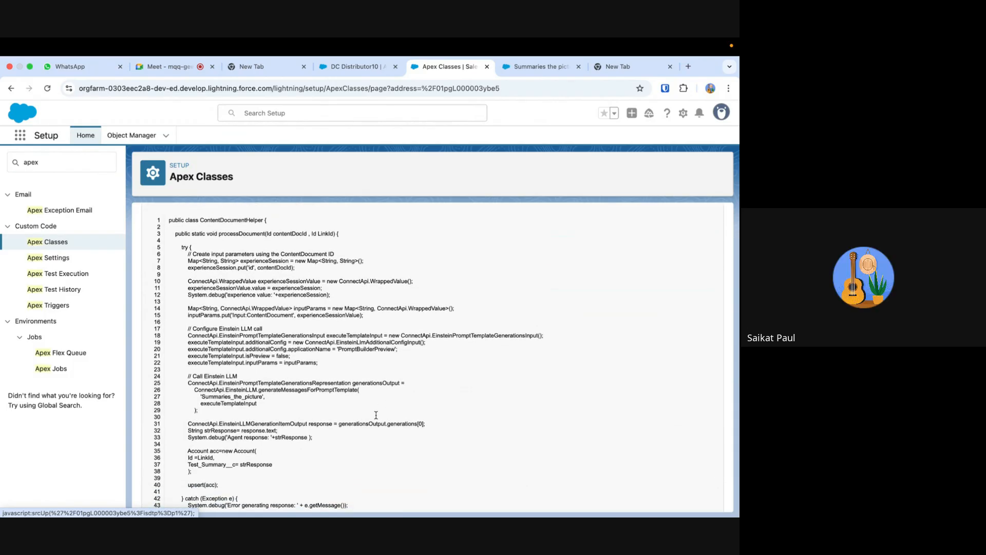
{"action": "scroll", "coordinate": [376, 415], "scroll_direction": "down", "scroll_amount": 2}
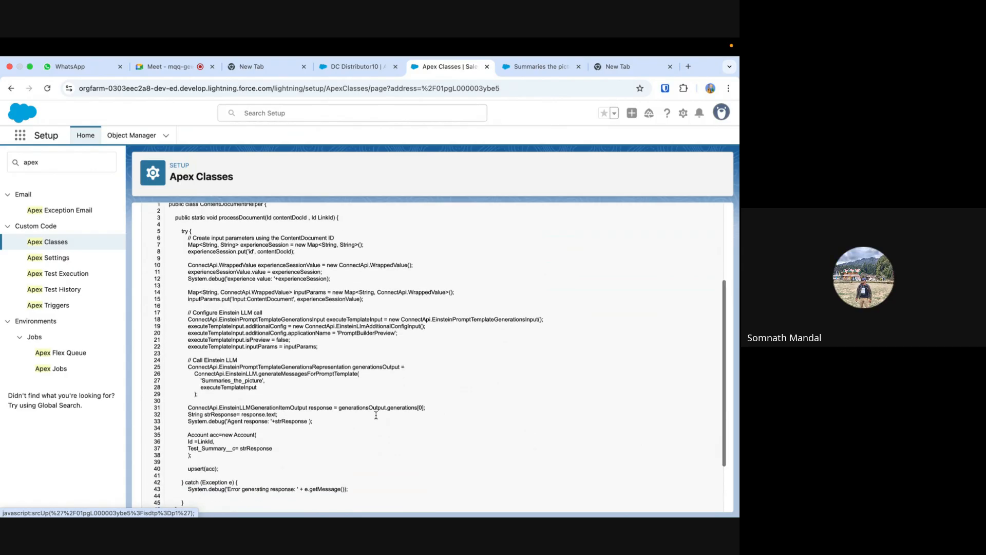
{"action": "scroll", "coordinate": [376, 415], "scroll_direction": "up", "scroll_amount": 2}
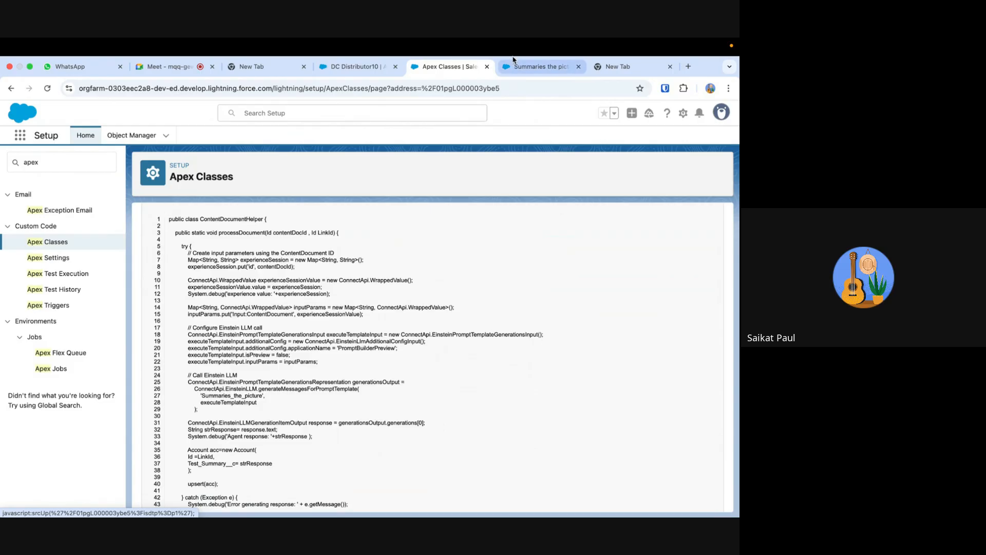
- Return to the Summaries the picture prompt template and check which resources can be inserted into its prompt
{"action": "left_click", "coordinate": [529, 69]}
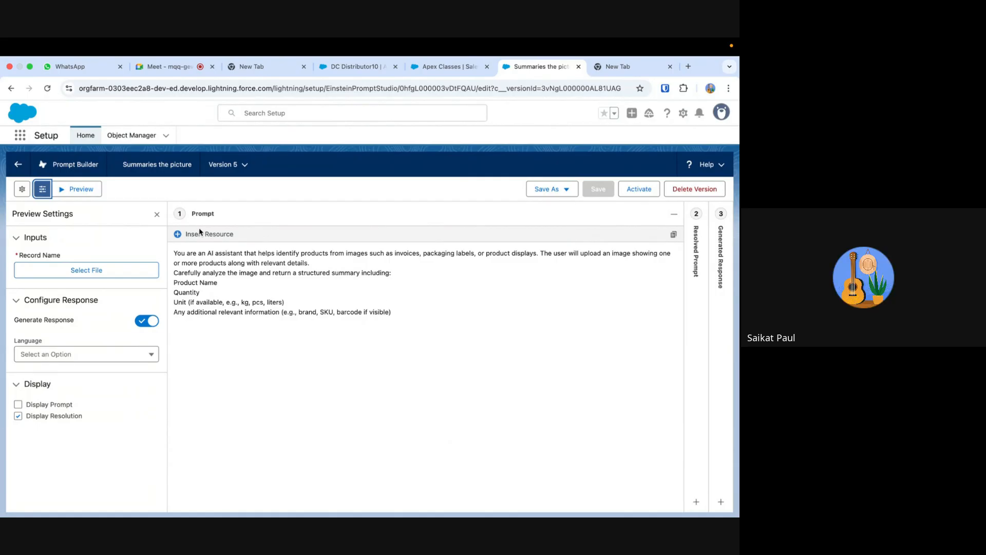
{"action": "left_click", "coordinate": [178, 234]}
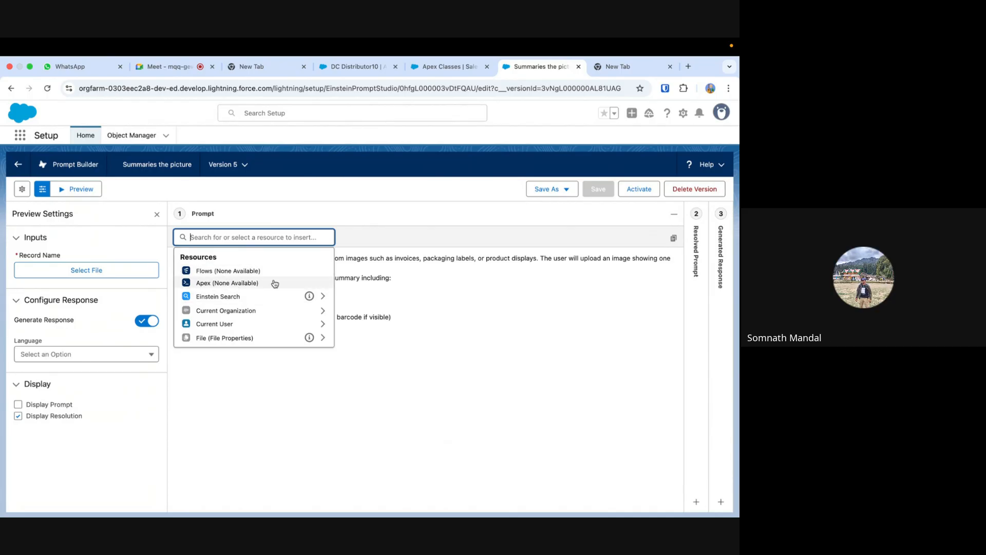
{"action": "left_click", "coordinate": [481, 329]}
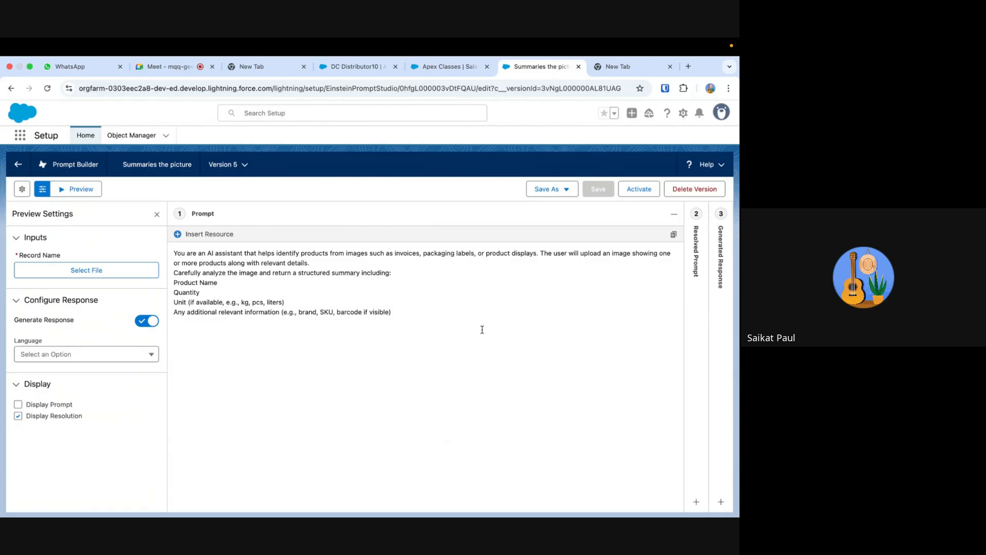
- Go back to the ContentDocumentHelper class to review its code and open the Apex Triggers page
{"action": "left_click", "coordinate": [433, 73]}
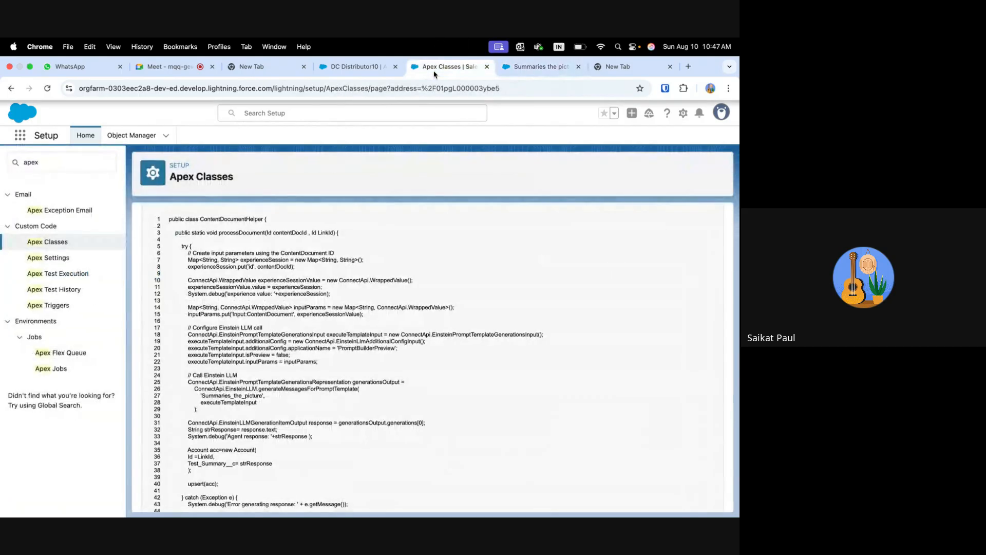
{"action": "scroll", "coordinate": [494, 351], "scroll_direction": "down", "scroll_amount": 2}
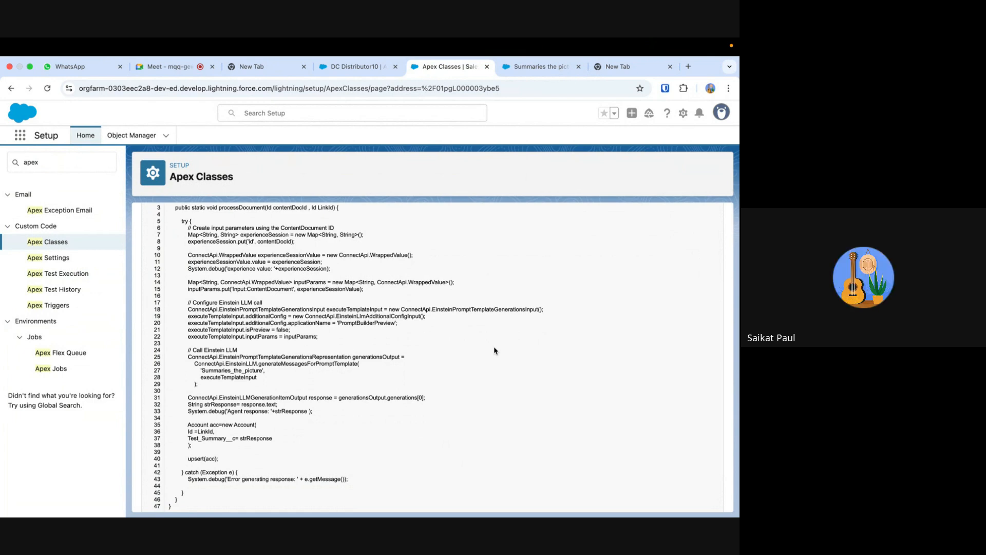
{"action": "scroll", "coordinate": [493, 349], "scroll_direction": "down", "scroll_amount": 1}
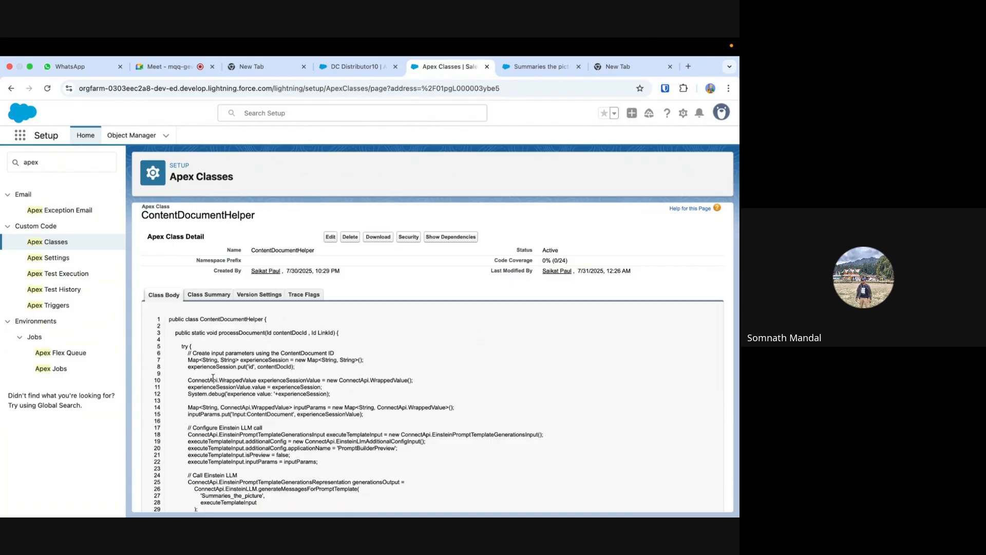
{"action": "left_click", "coordinate": [48, 305]}
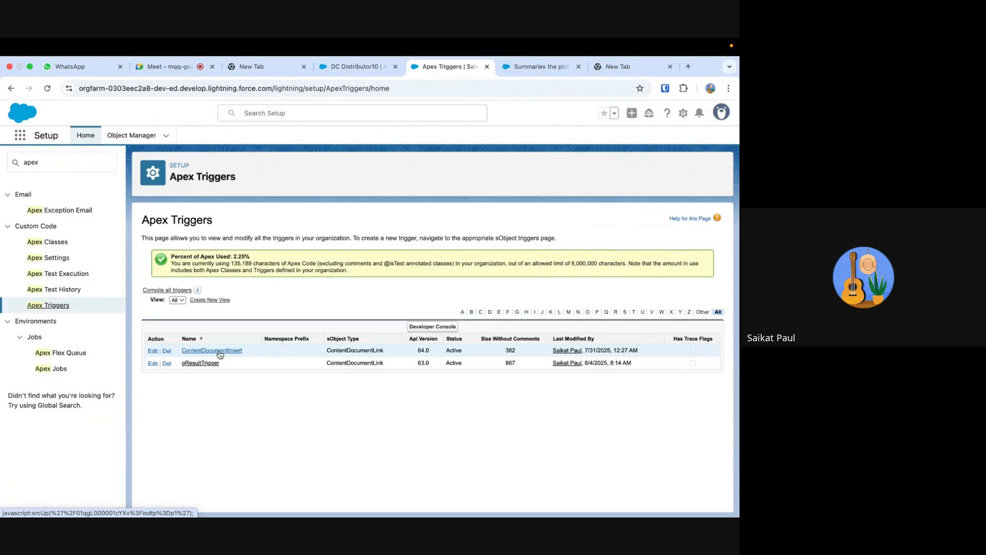
- In the Summaries the picture template, choose the file WhatsApp Image 2025-07-31 at 15.23.04 as the input record and preview the response
{"action": "left_click", "coordinate": [540, 67]}
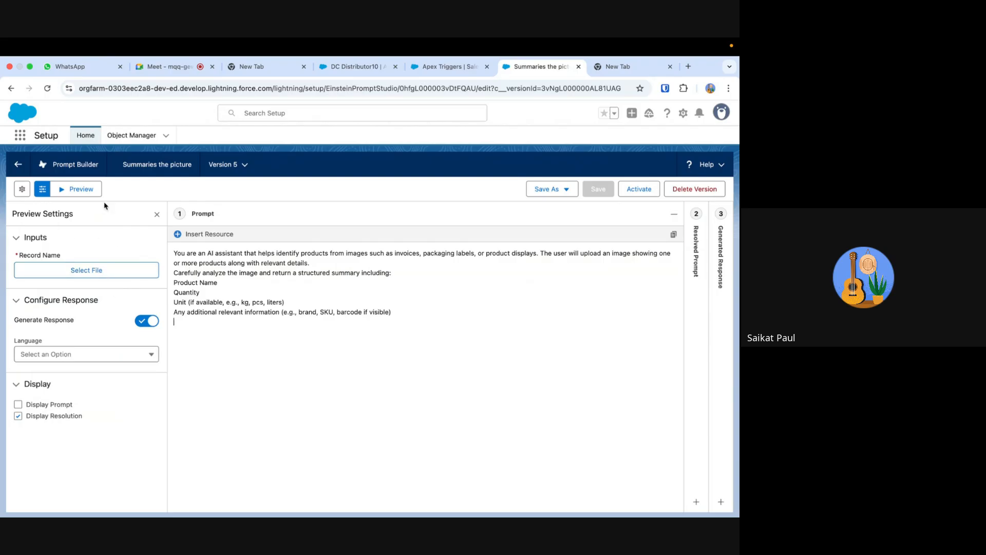
{"action": "left_click", "coordinate": [571, 361]}
{"action": "left_click", "coordinate": [110, 274]}
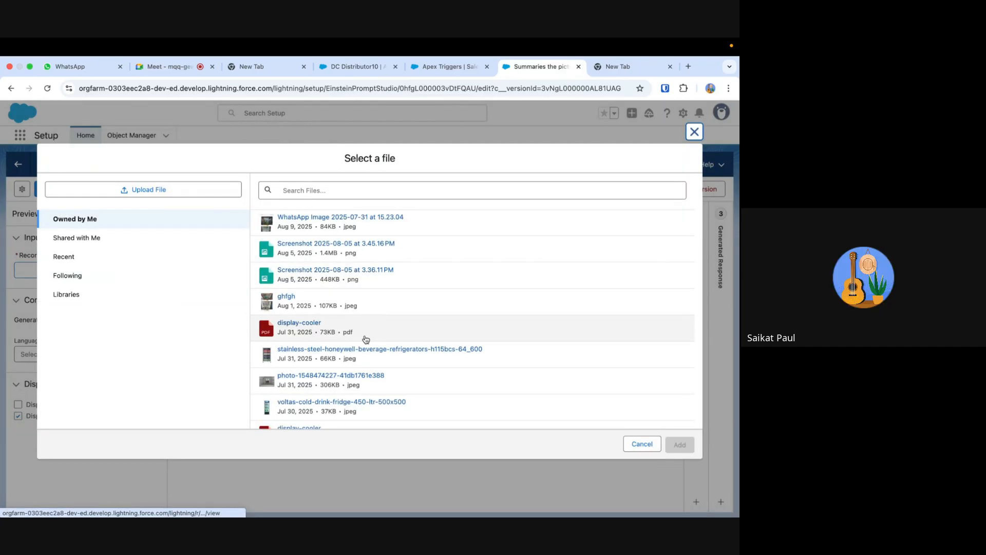
{"action": "left_click", "coordinate": [391, 226]}
{"action": "left_click", "coordinate": [677, 445]}
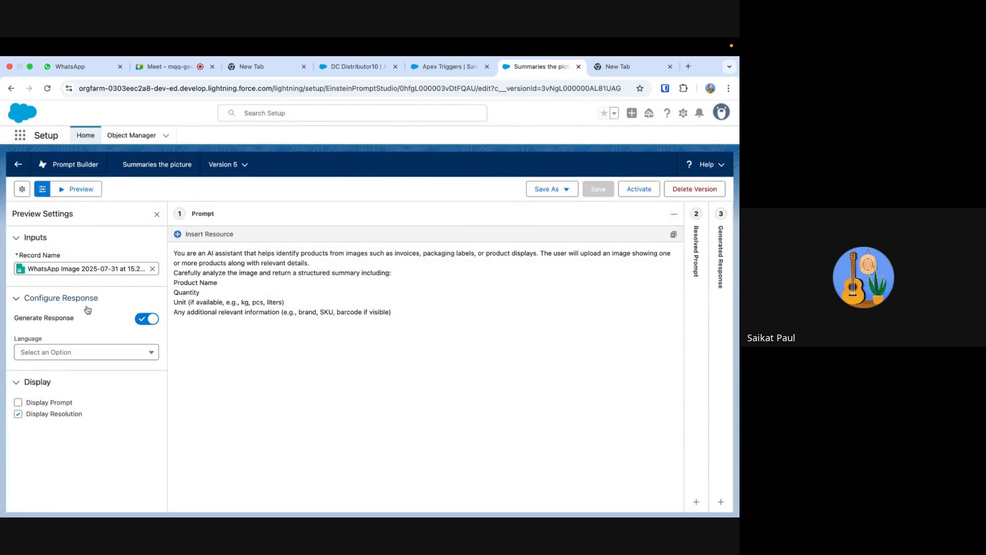
{"action": "left_click", "coordinate": [61, 191]}
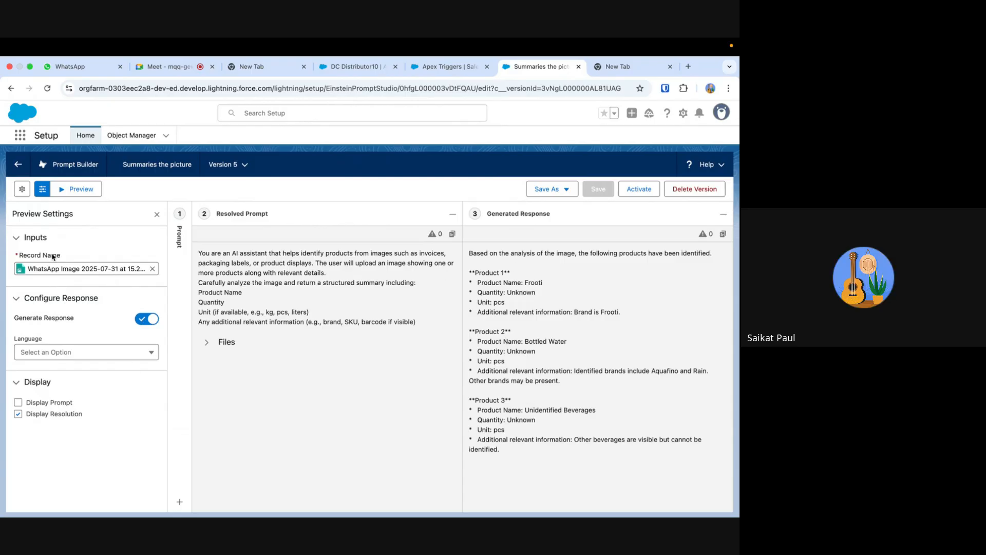
- Change the template's model to OpenAI GPT 4 Omni Mini, then save and preview the response
{"action": "left_click", "coordinate": [23, 189]}
{"action": "scroll", "coordinate": [117, 398], "scroll_direction": "down", "scroll_amount": 2}
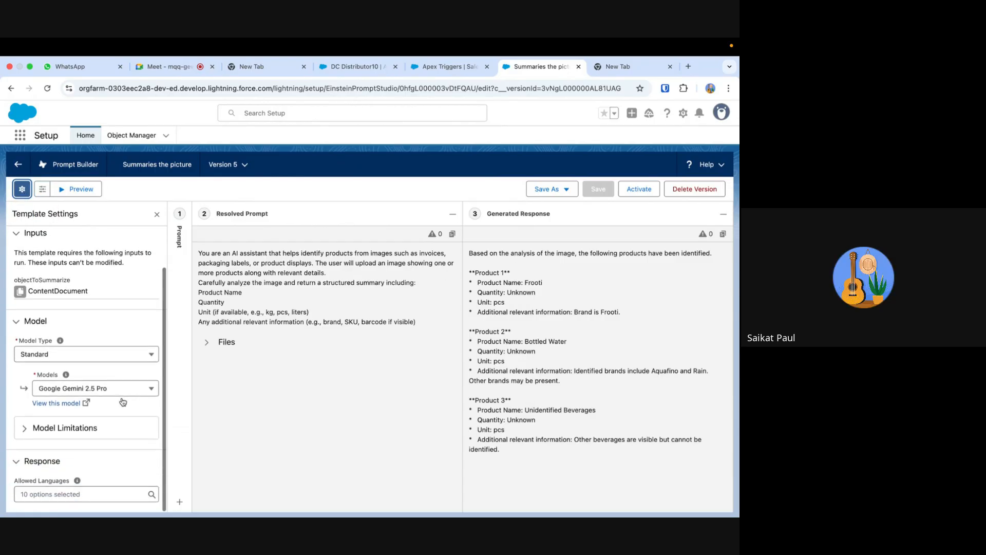
{"action": "left_click", "coordinate": [114, 389]}
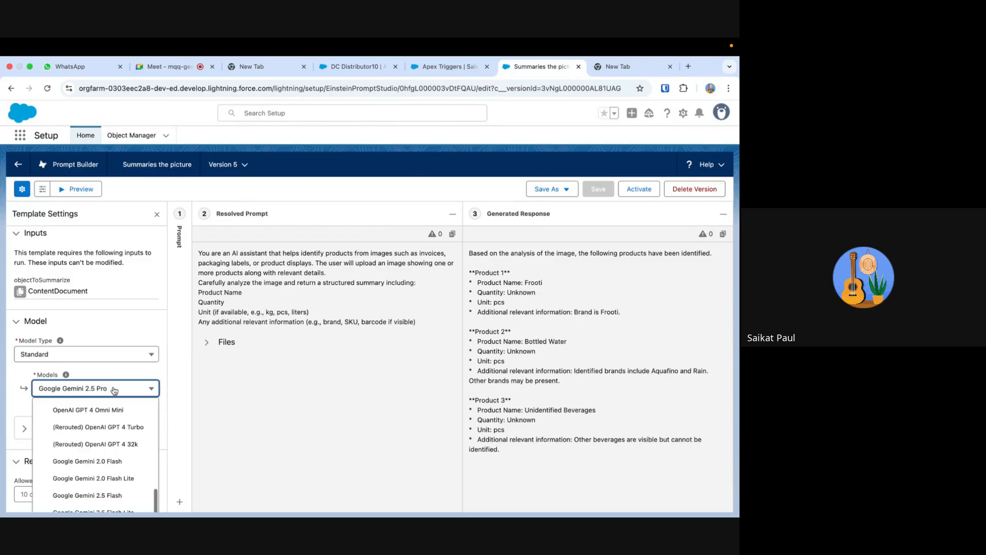
{"action": "left_click", "coordinate": [95, 410]}
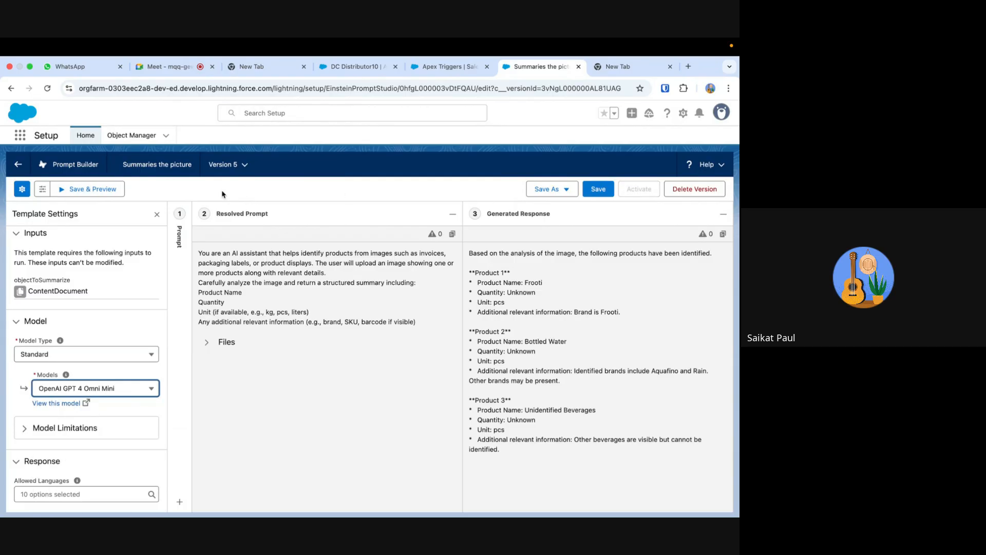
{"action": "left_click", "coordinate": [90, 190]}
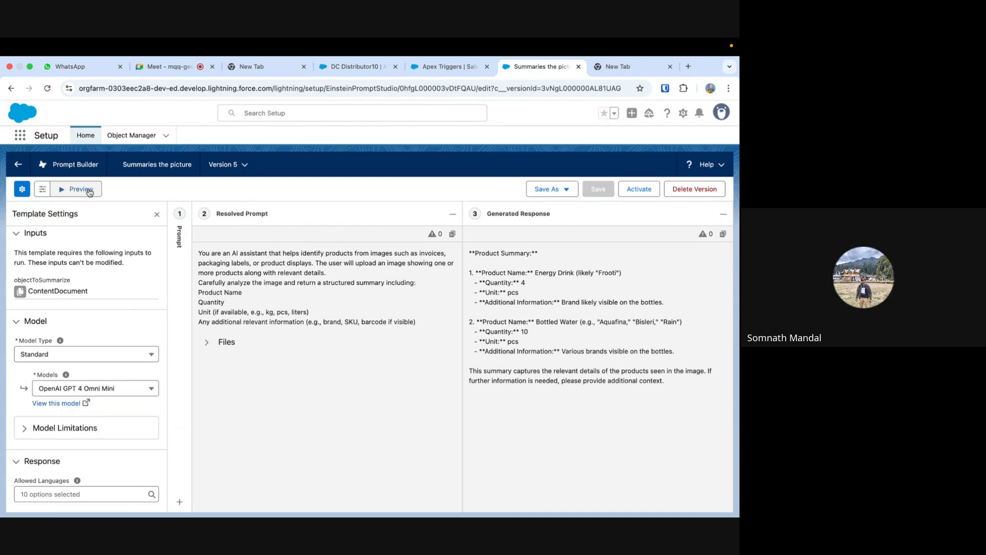
- Try the template with the Anthropic Claude 3 Haiku on Amazon model, saving and previewing it
{"action": "left_click", "coordinate": [93, 391]}
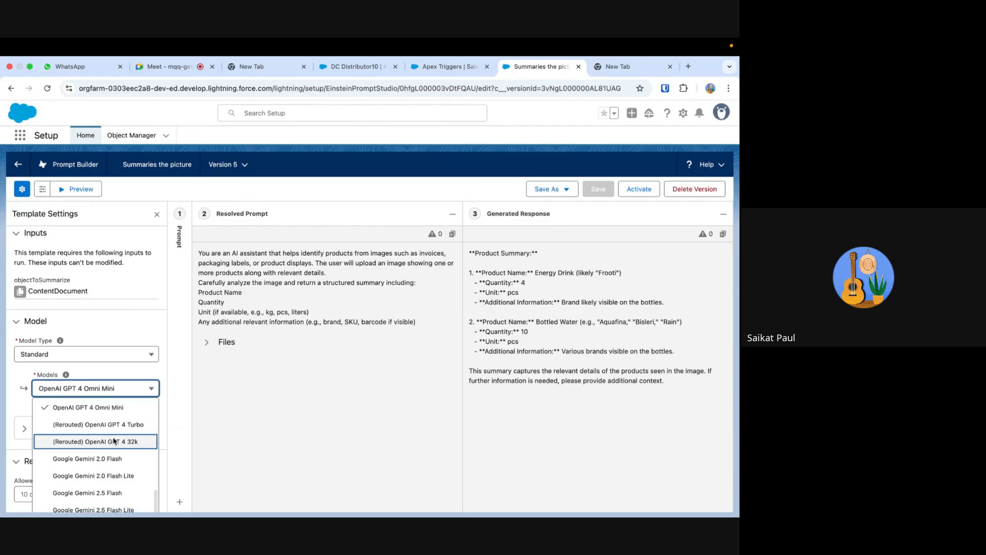
{"action": "scroll", "coordinate": [114, 445], "scroll_direction": "down", "scroll_amount": 1}
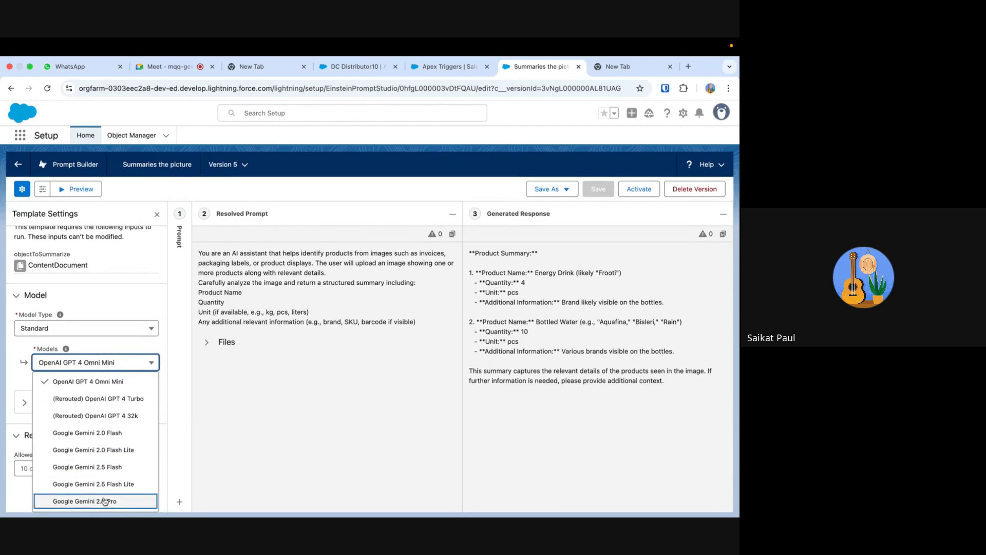
{"action": "scroll", "coordinate": [117, 482], "scroll_direction": "down", "scroll_amount": 5}
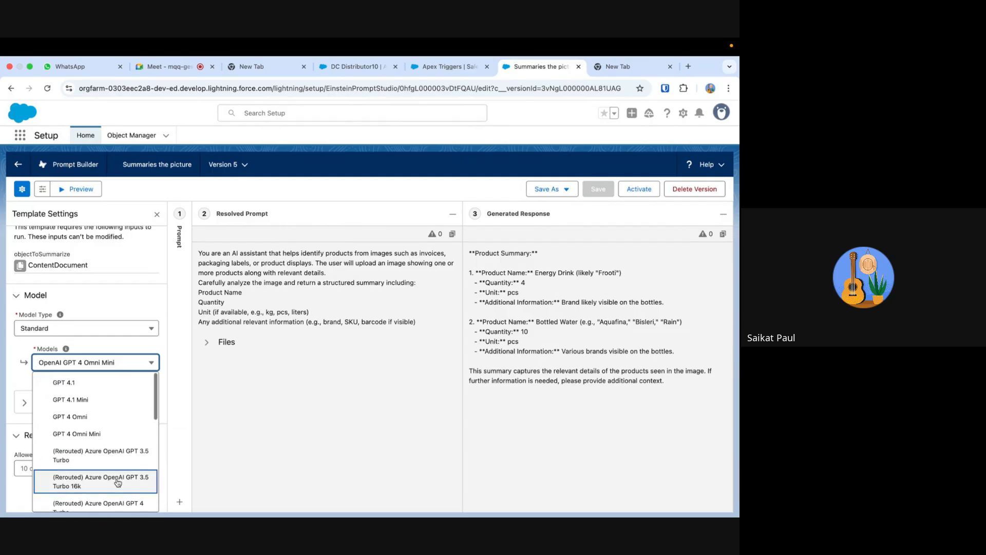
{"action": "scroll", "coordinate": [117, 483], "scroll_direction": "down", "scroll_amount": 3}
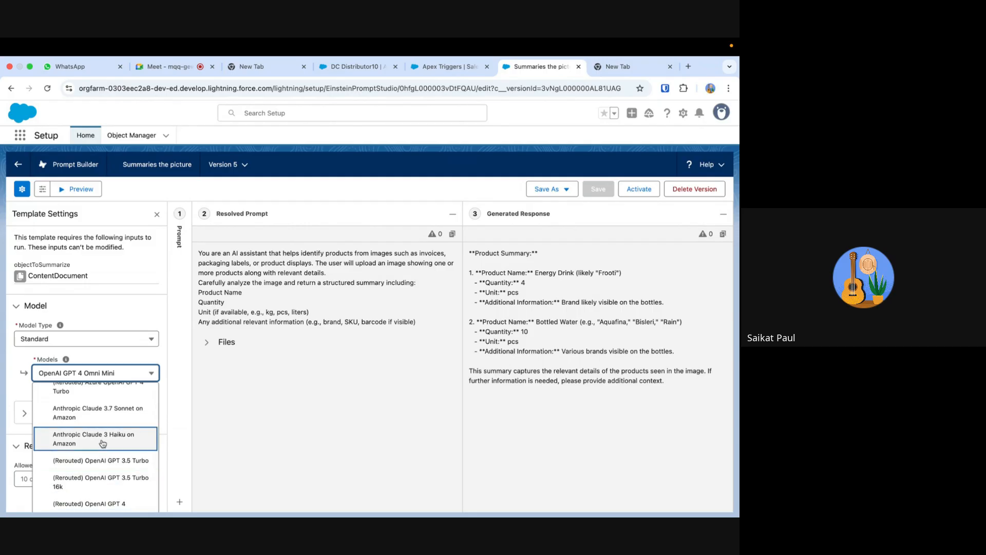
{"action": "left_click", "coordinate": [103, 442]}
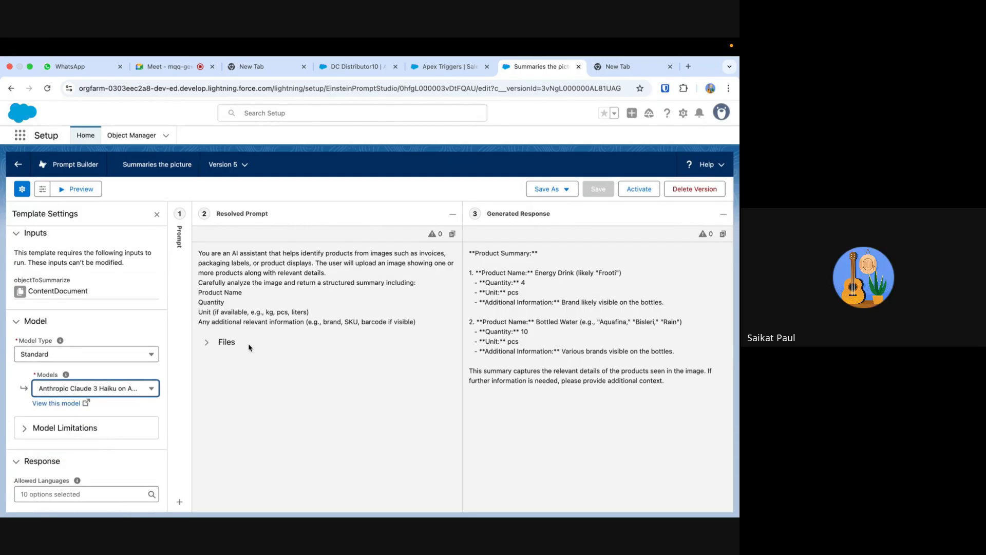
{"action": "left_click", "coordinate": [60, 191]}
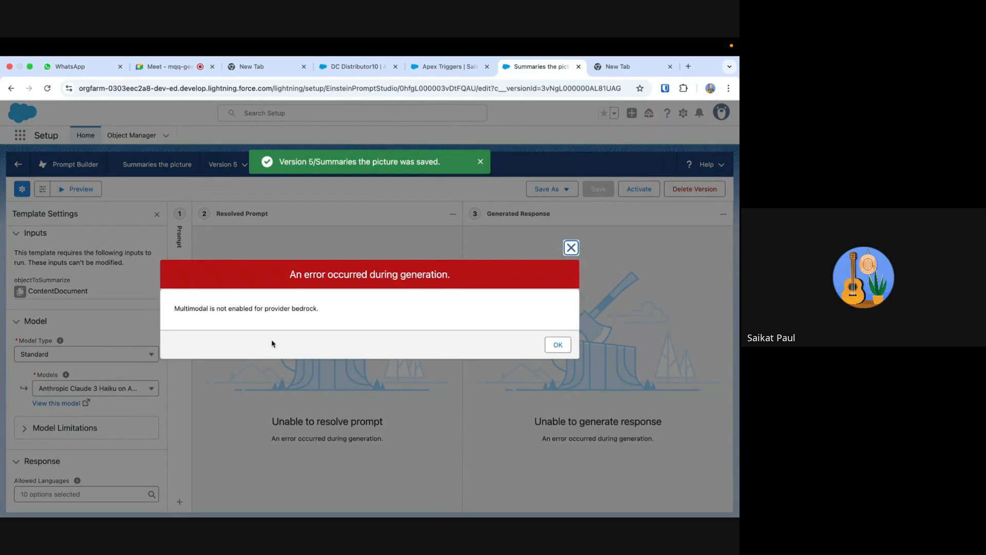
{"action": "left_click", "coordinate": [570, 248]}
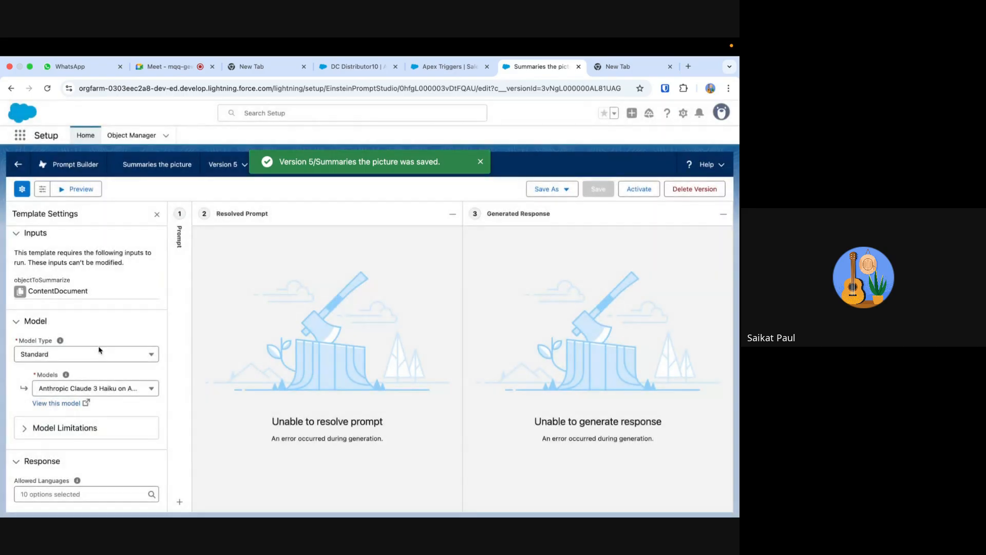
- Set the template's model to Google Gemini 2.0 Flash, then save and preview the response
{"action": "left_click", "coordinate": [106, 393]}
{"action": "scroll", "coordinate": [109, 445], "scroll_direction": "down", "scroll_amount": 5}
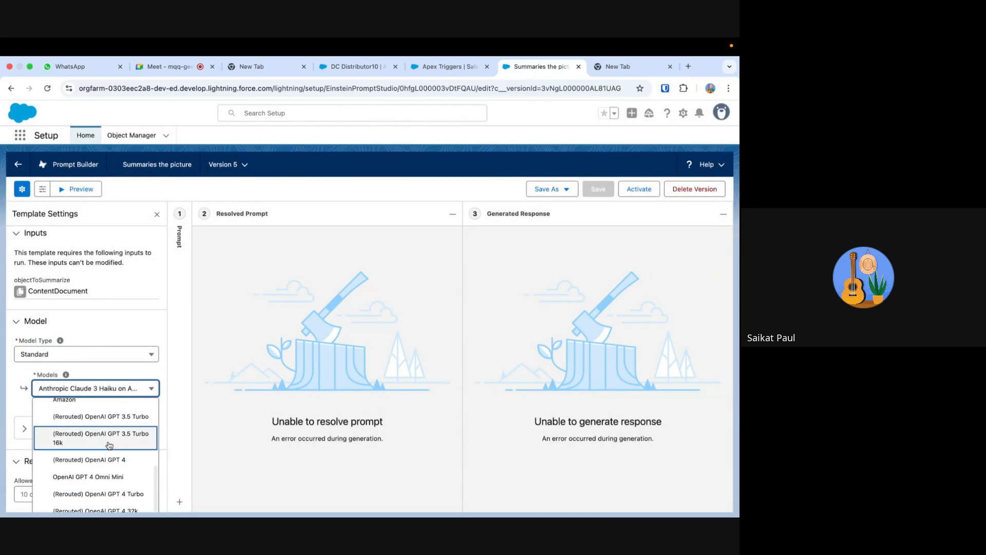
{"action": "scroll", "coordinate": [110, 446], "scroll_direction": "down", "scroll_amount": 2}
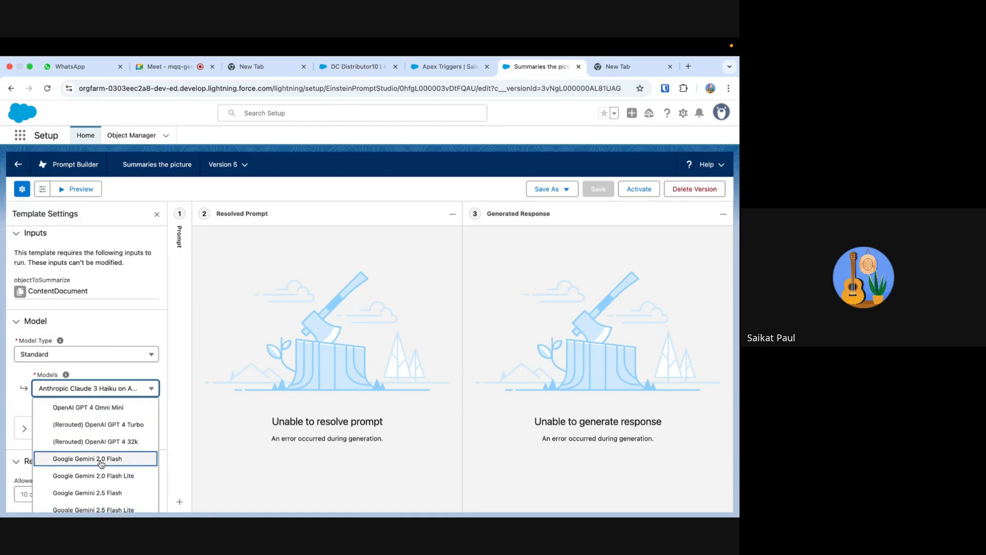
{"action": "left_click", "coordinate": [101, 464]}
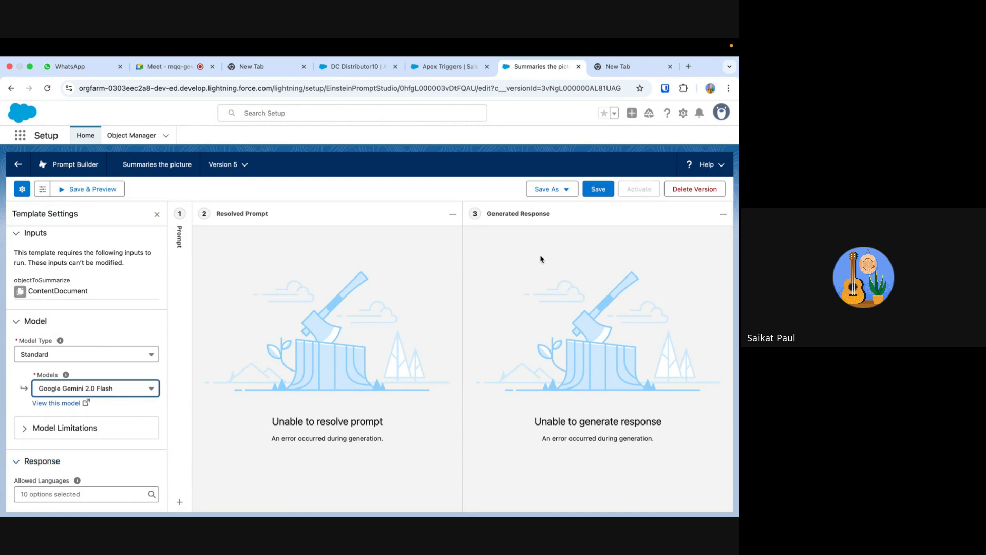
{"action": "left_click", "coordinate": [116, 194]}
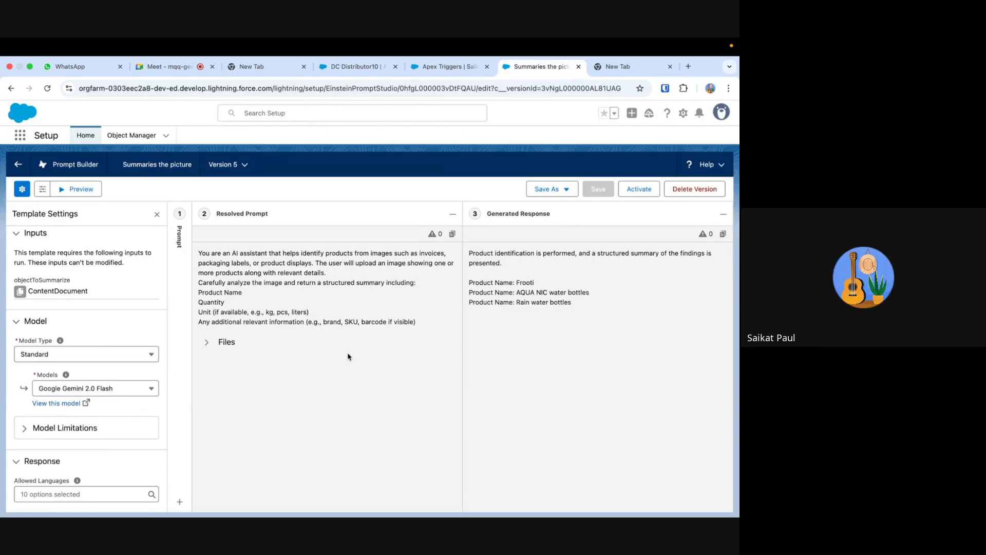
- Set the template's model to Google Gemini 2.5 Pro, then save and preview the response
{"action": "left_click", "coordinate": [114, 389]}
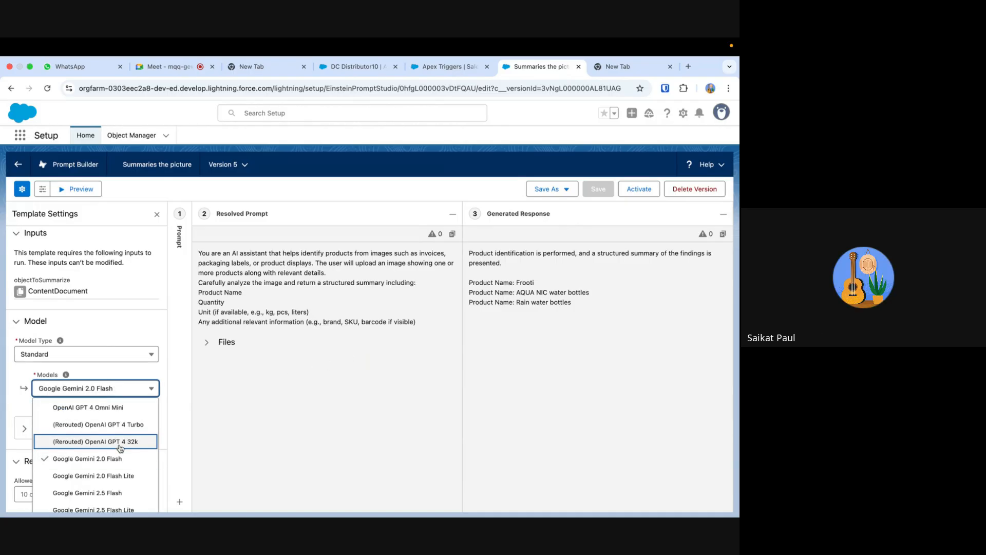
{"action": "scroll", "coordinate": [116, 442], "scroll_direction": "down", "scroll_amount": 1}
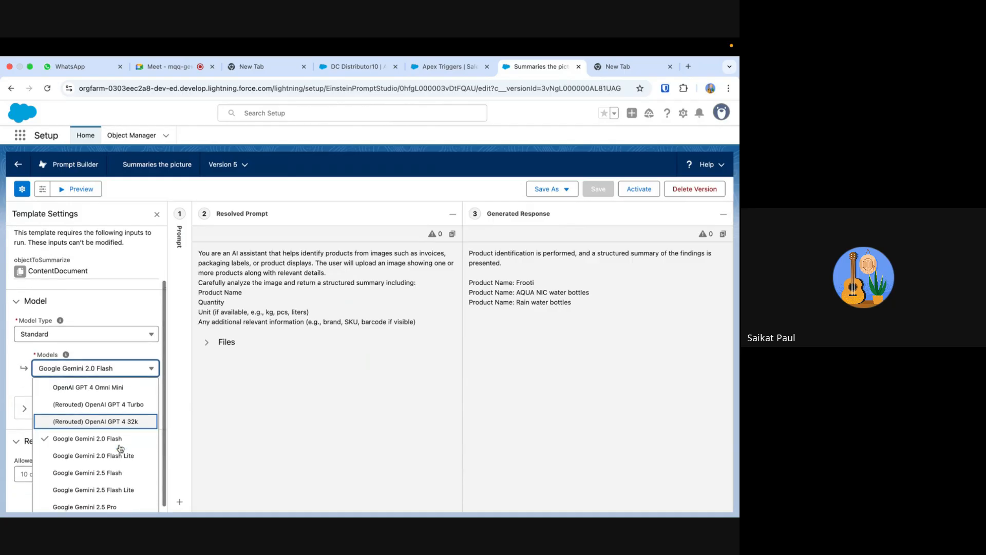
{"action": "left_click", "coordinate": [110, 501]}
{"action": "left_click", "coordinate": [92, 191]}
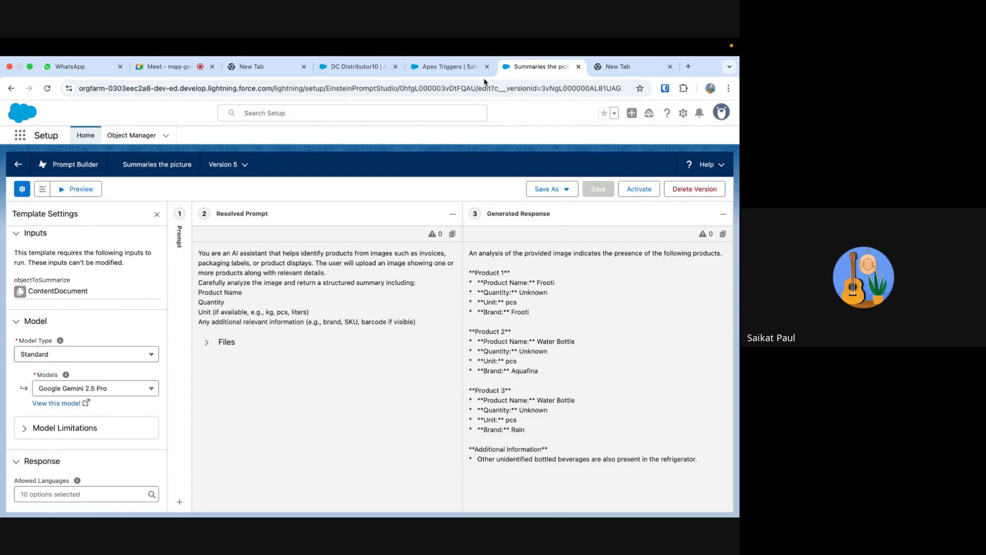
- Switch back to the DC Distributor10 account record
{"action": "left_click", "coordinate": [444, 66]}
{"action": "left_click", "coordinate": [371, 63]}
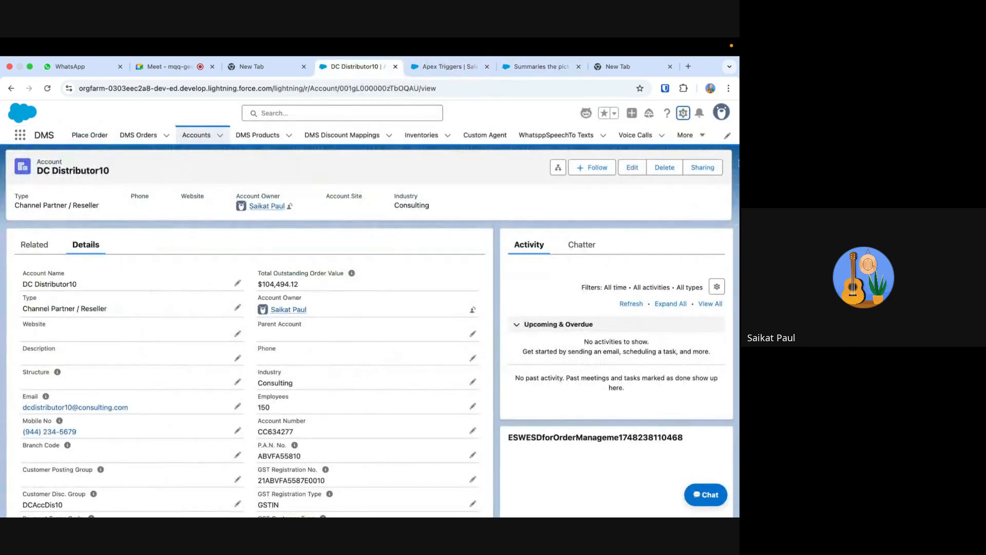
- Open Data Cloud Setup from the account record, find the Data Cloud app by searching for "data", and launch it
{"action": "left_click", "coordinate": [683, 113]}
{"action": "left_click", "coordinate": [628, 196]}
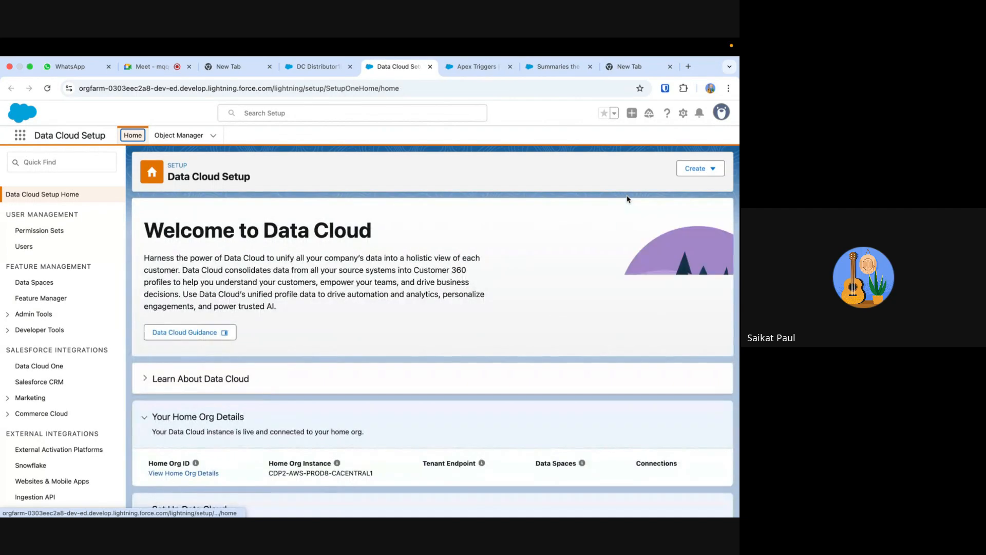
{"action": "left_click", "coordinate": [20, 135]}
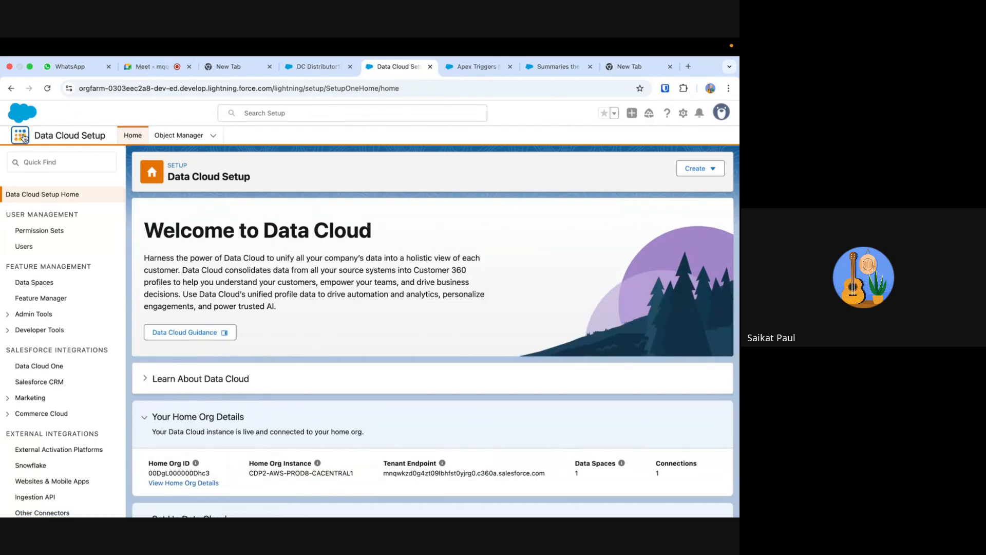
{"action": "type", "text": "data"}
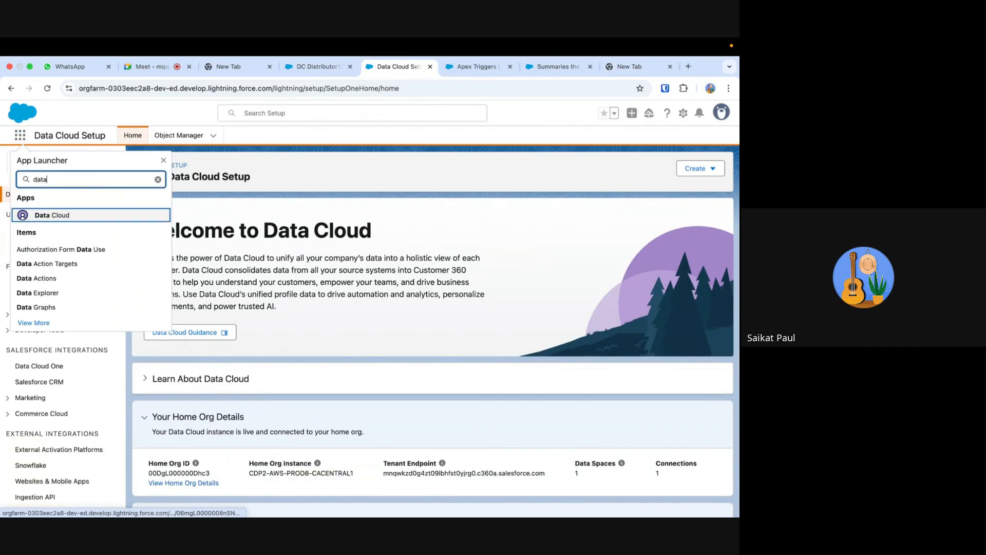
{"action": "left_click", "coordinate": [65, 220]}
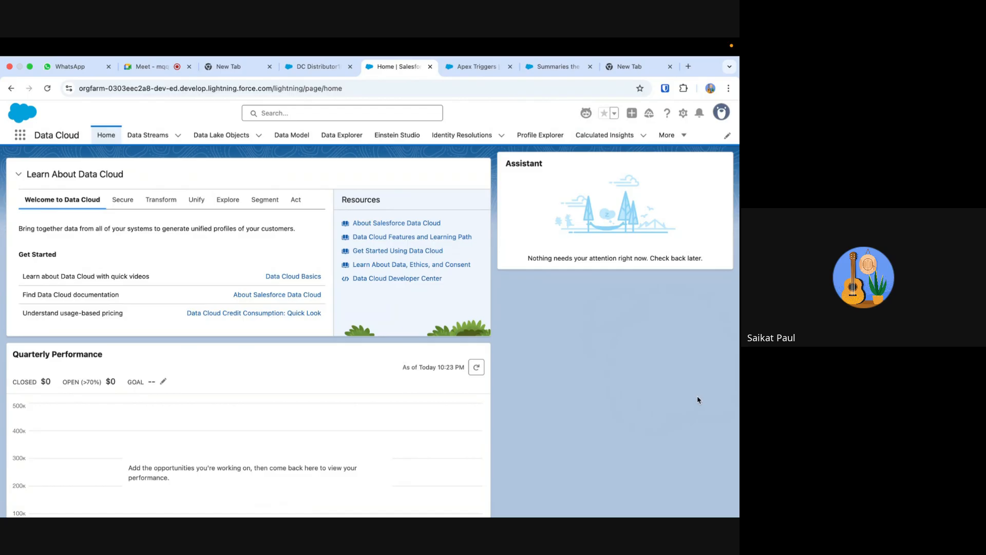
- Open Messaging Settings in Setup and start adding a messaging channel to view the native channel types
{"action": "left_click", "coordinate": [682, 113]}
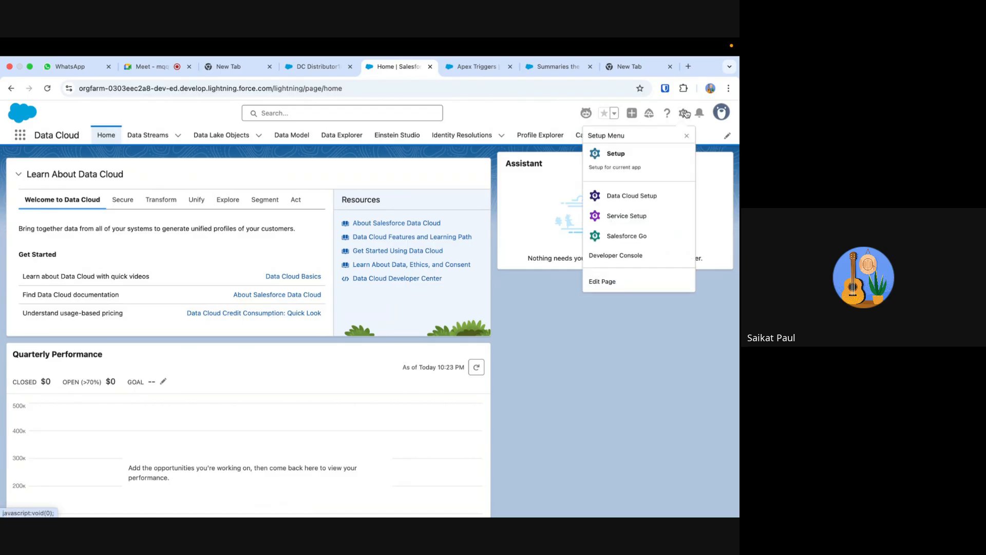
{"action": "left_click", "coordinate": [648, 150]}
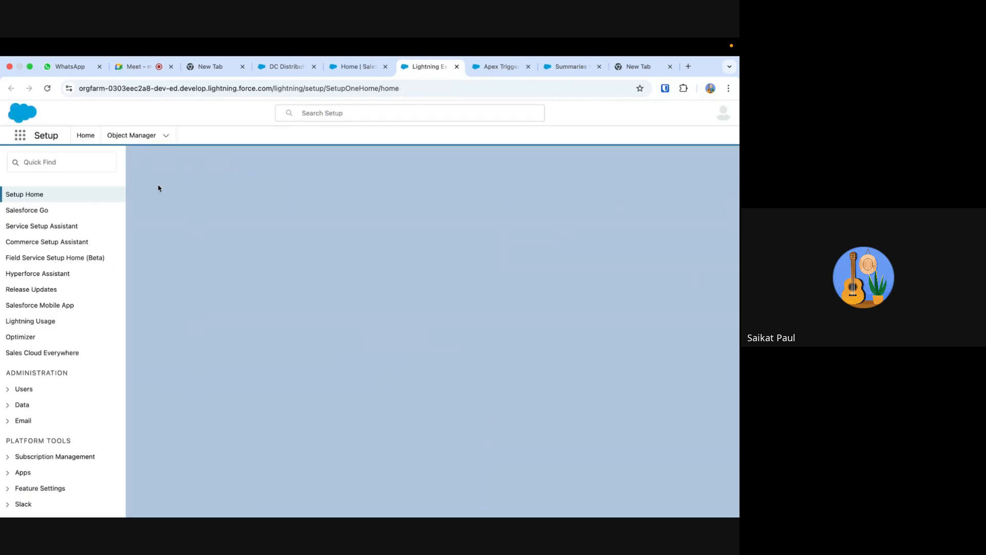
{"action": "left_click", "coordinate": [57, 160]}
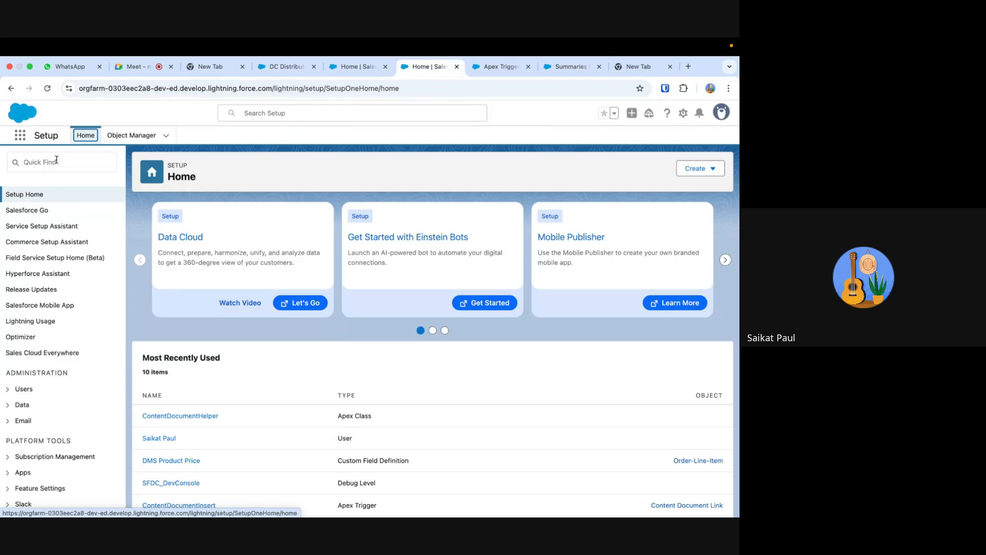
{"action": "left_click", "coordinate": [56, 161]}
{"action": "type", "text": "messa"}
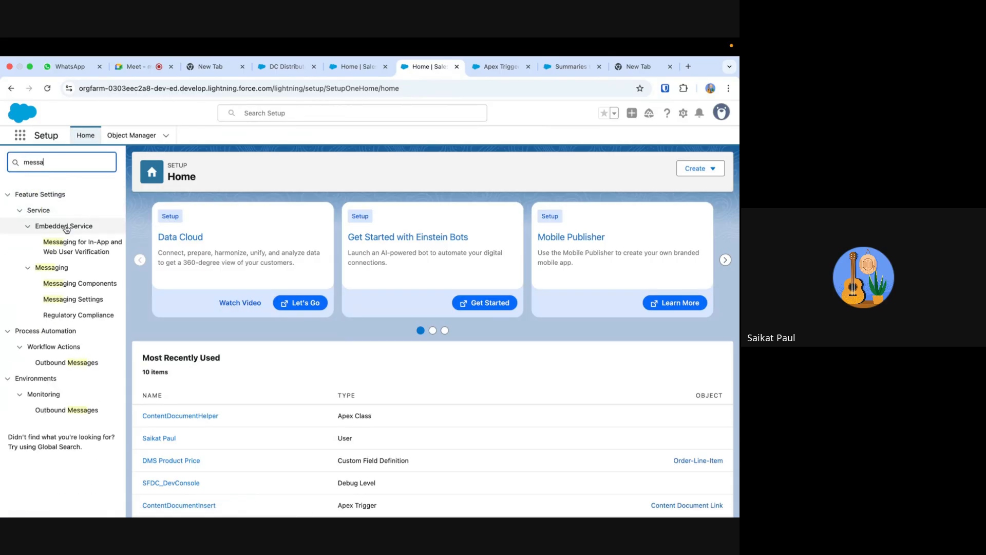
{"action": "left_click", "coordinate": [86, 303]}
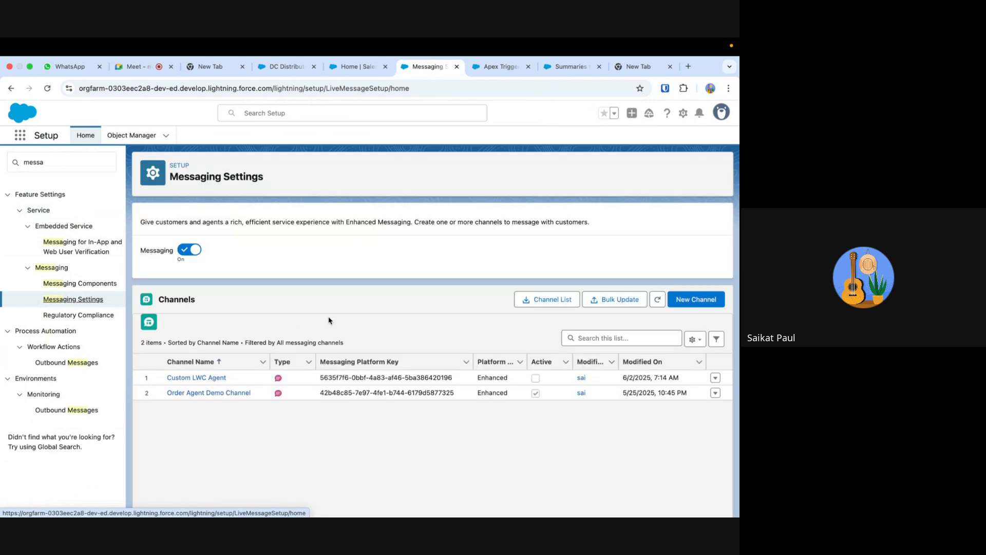
{"action": "left_click", "coordinate": [691, 297]}
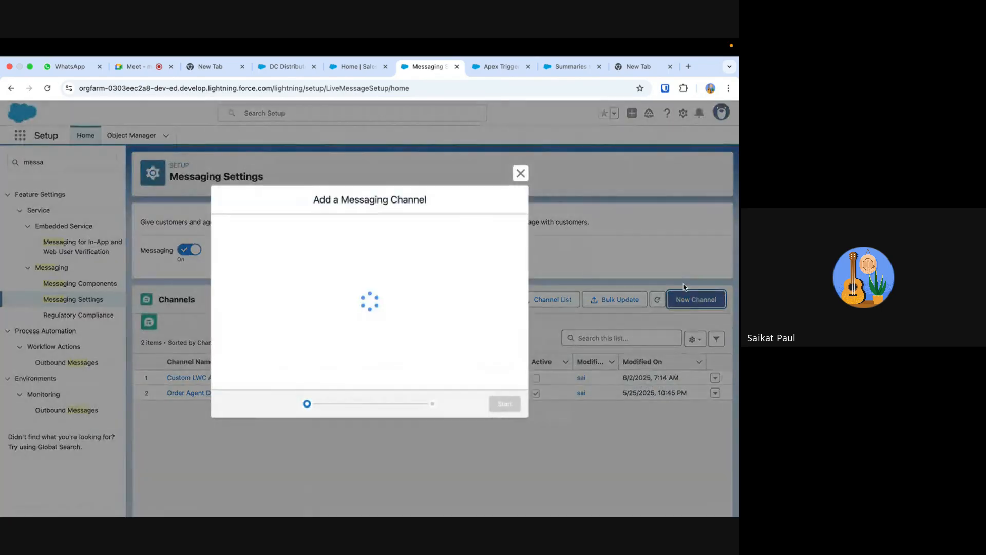
{"action": "left_click", "coordinate": [505, 434]}
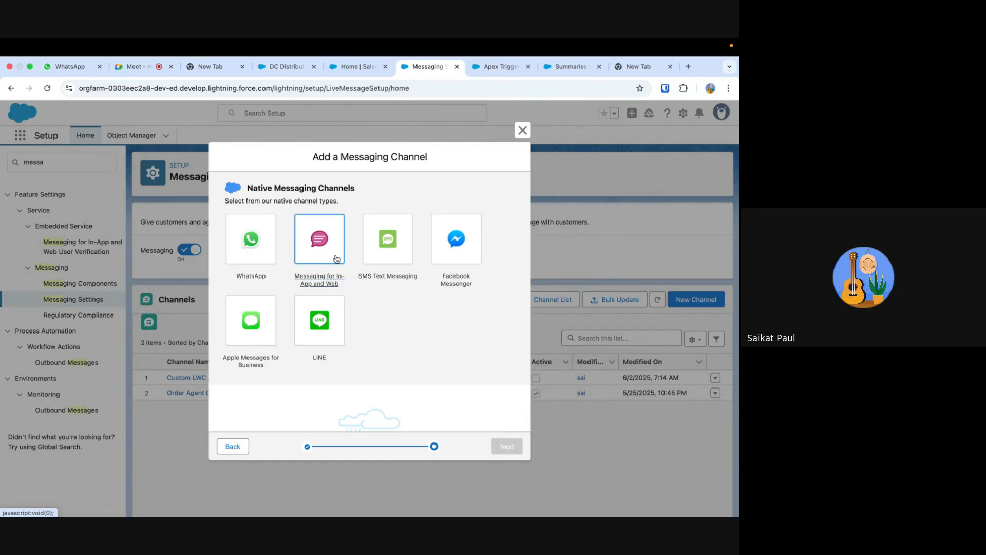
- Open the Sansara website (pssansara.com) in a new browser tab and view its chat agent, closing the chat window again
{"action": "left_click", "coordinate": [688, 66]}
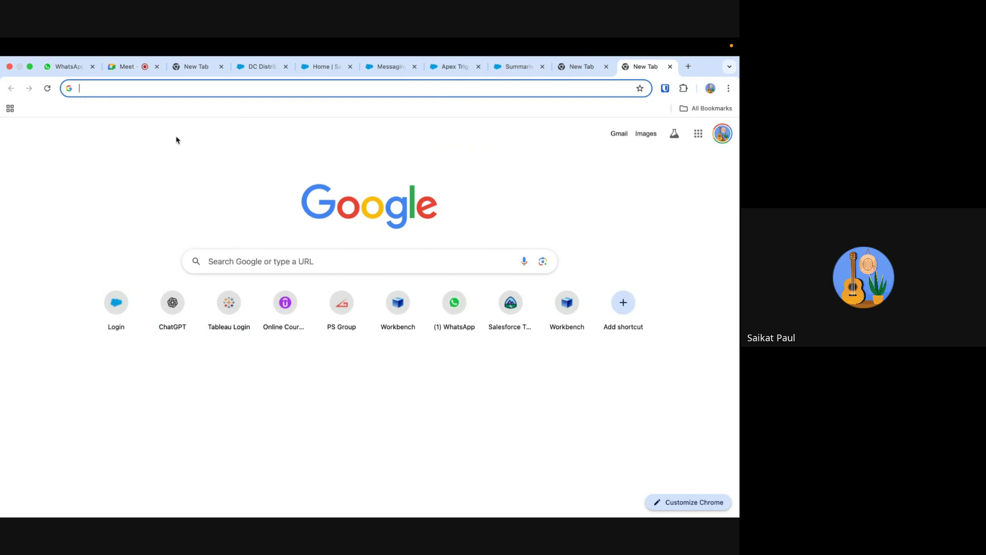
{"action": "type", "text": "san"}
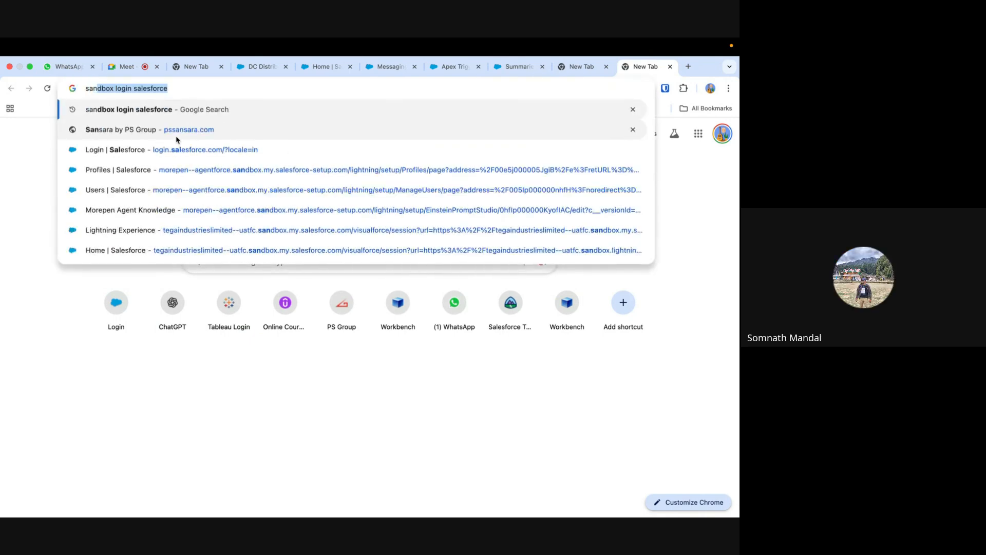
{"action": "left_click", "coordinate": [156, 136]}
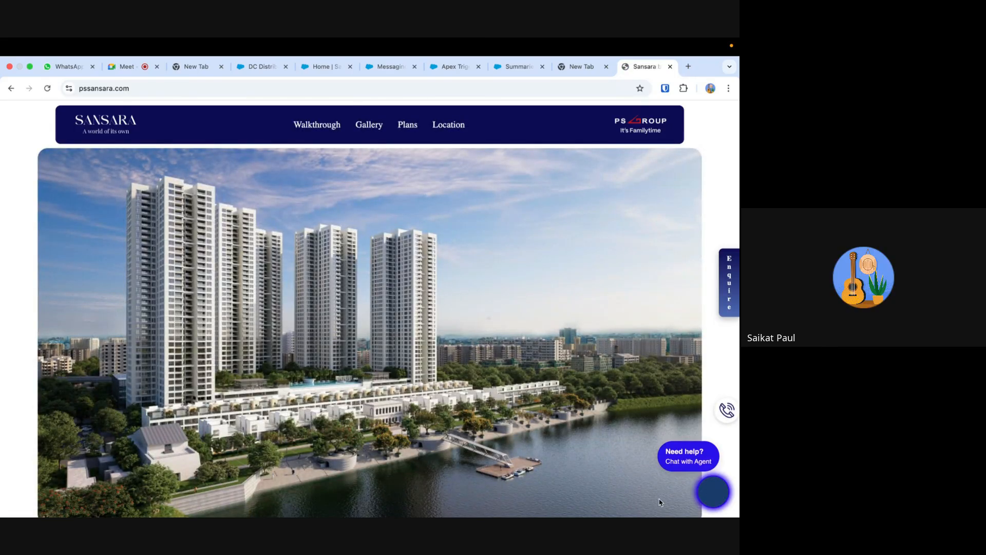
{"action": "left_click", "coordinate": [719, 497]}
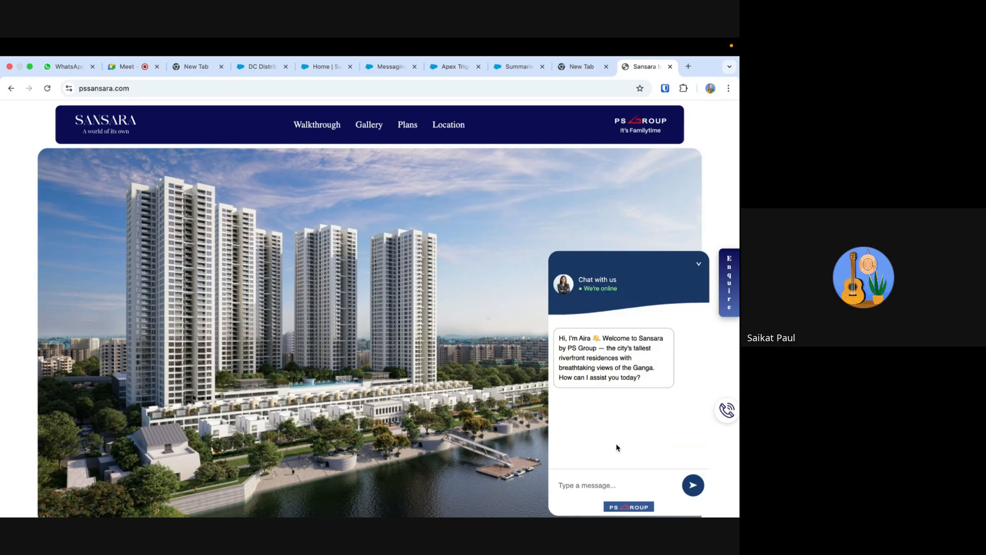
{"action": "left_click", "coordinate": [698, 264]}
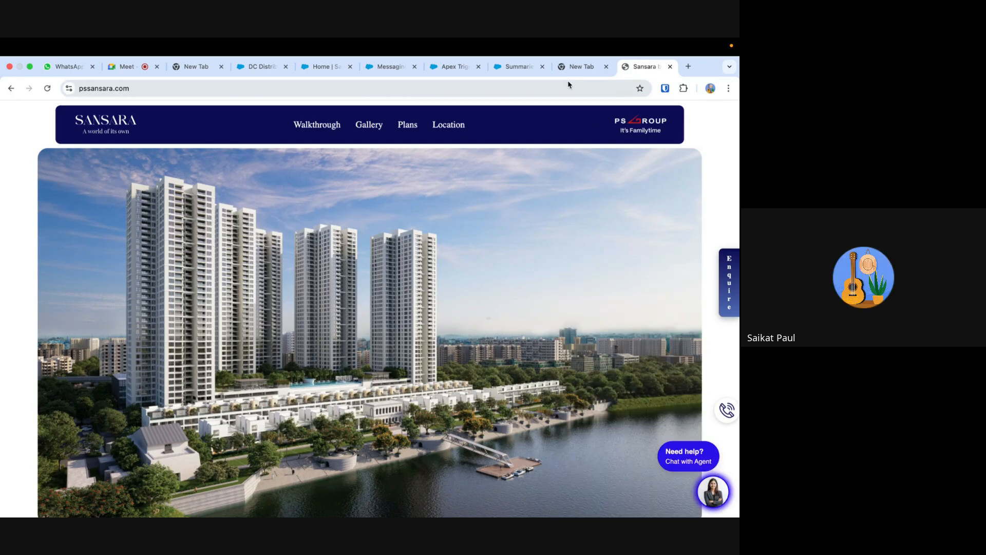
- Return to the Messaging Settings page and cancel adding the messaging channel
{"action": "left_click", "coordinate": [519, 67]}
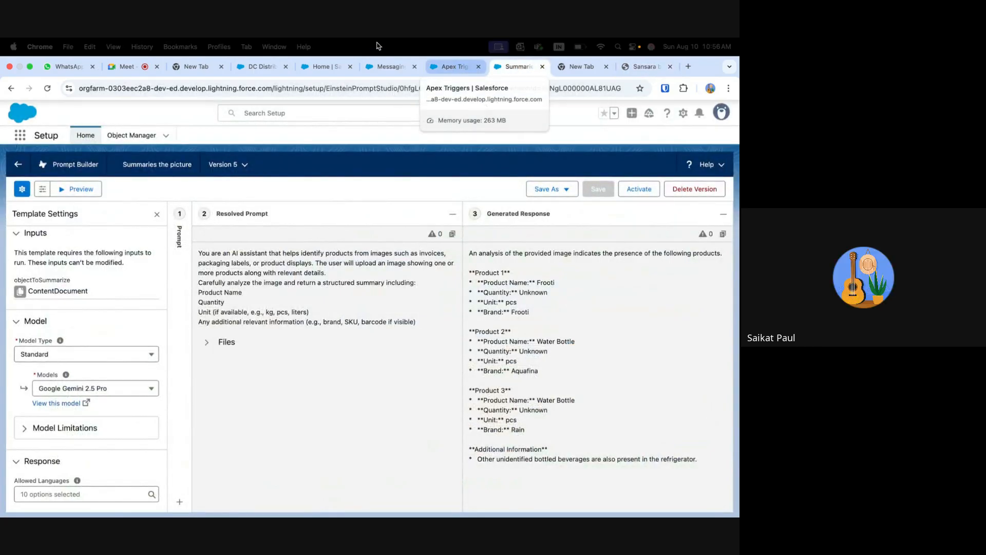
{"action": "left_click", "coordinate": [324, 67]}
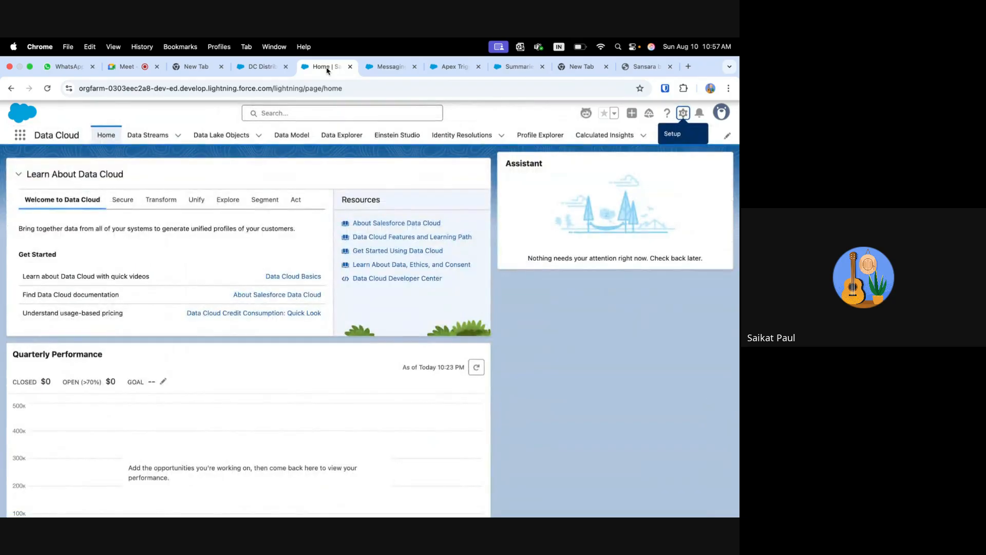
{"action": "left_click", "coordinate": [385, 70]}
{"action": "left_click", "coordinate": [522, 131]}
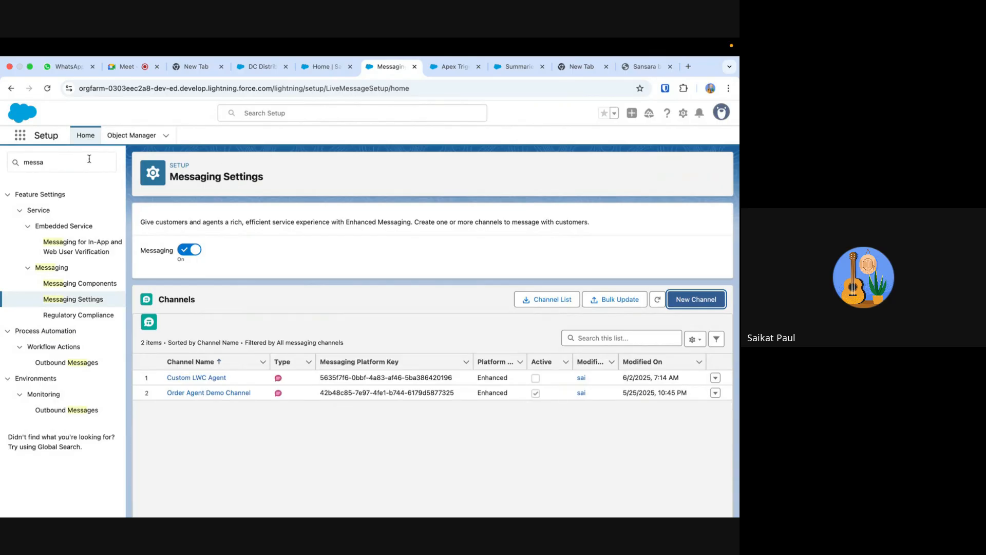
- Open the ESD for Order Management Agent embedded service deployment in Setup and review its configuration options
{"action": "left_click", "coordinate": [75, 165]}
{"action": "key", "text": "super+a"}
{"action": "type", "text": "embe"}
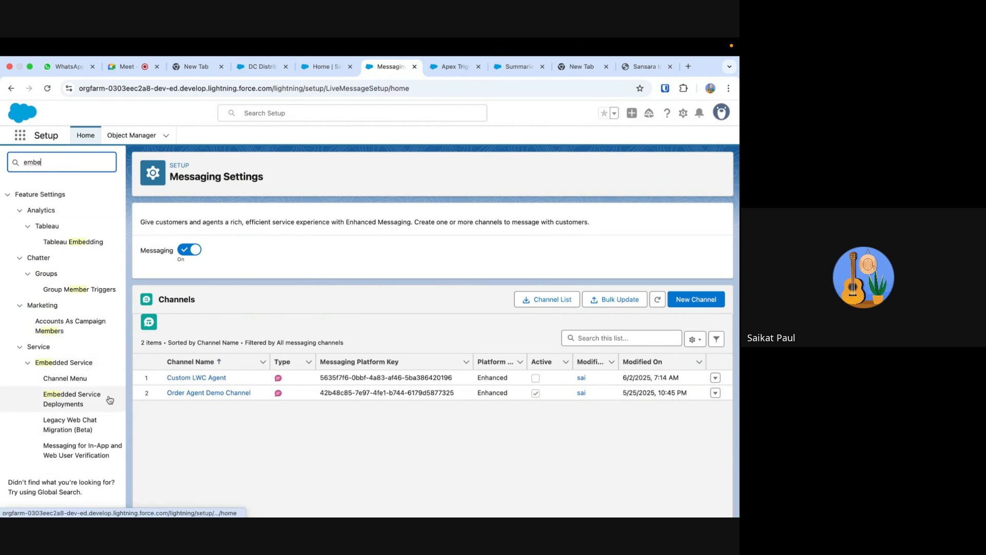
{"action": "left_click", "coordinate": [80, 397]}
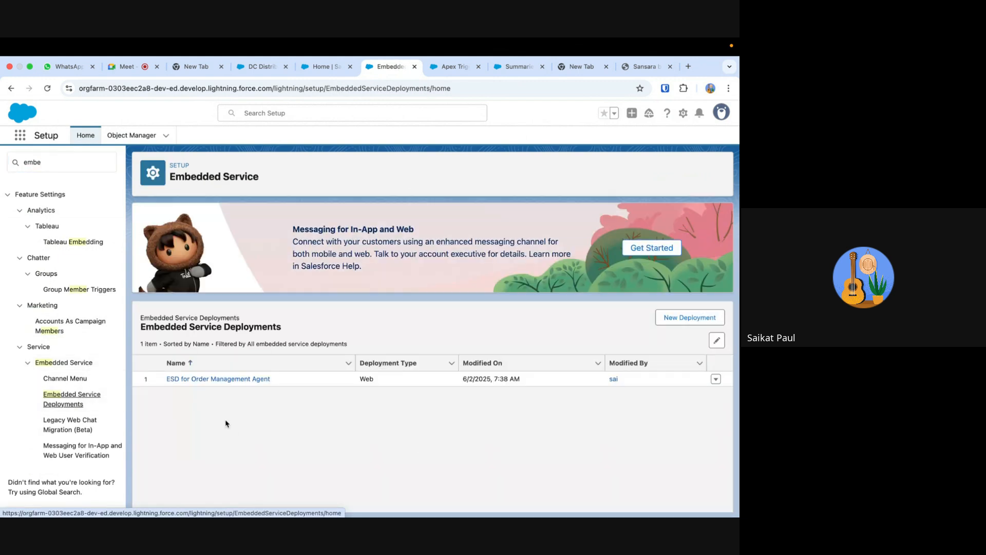
{"action": "left_click", "coordinate": [223, 381]}
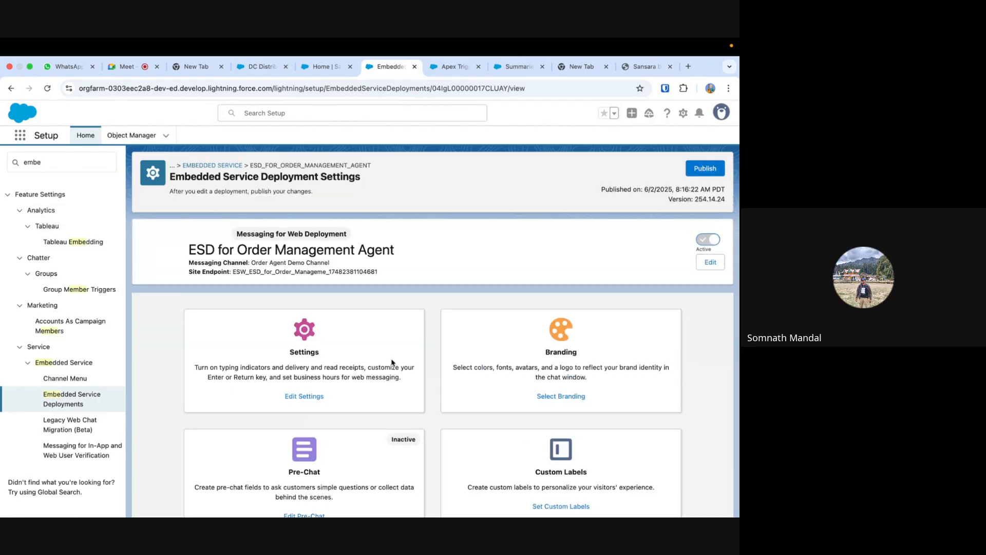
{"action": "scroll", "coordinate": [492, 320], "scroll_direction": "down", "scroll_amount": 2}
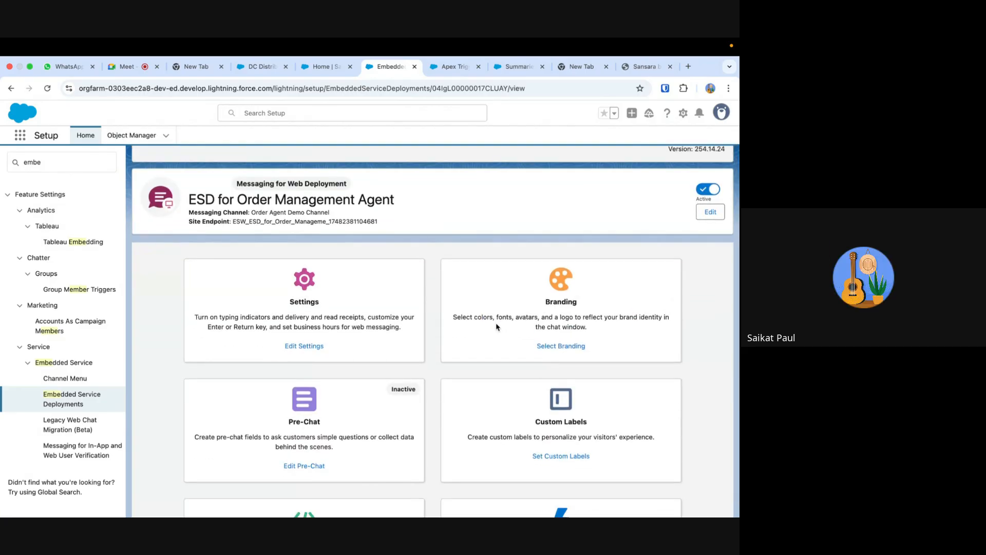
{"action": "scroll", "coordinate": [546, 351], "scroll_direction": "down", "scroll_amount": 5}
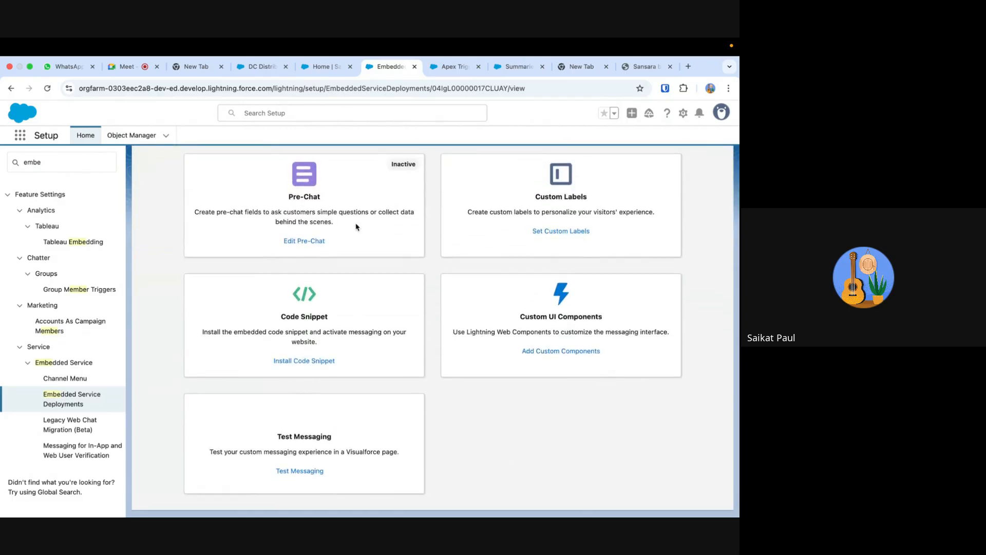
{"action": "scroll", "coordinate": [454, 424], "scroll_direction": "up", "scroll_amount": 1}
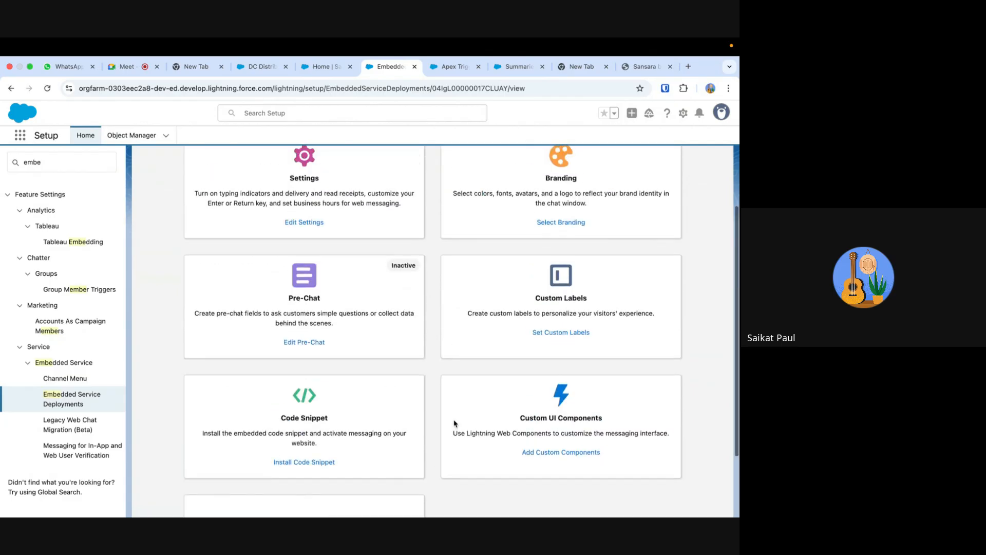
{"action": "scroll", "coordinate": [454, 423], "scroll_direction": "down", "scroll_amount": 1}
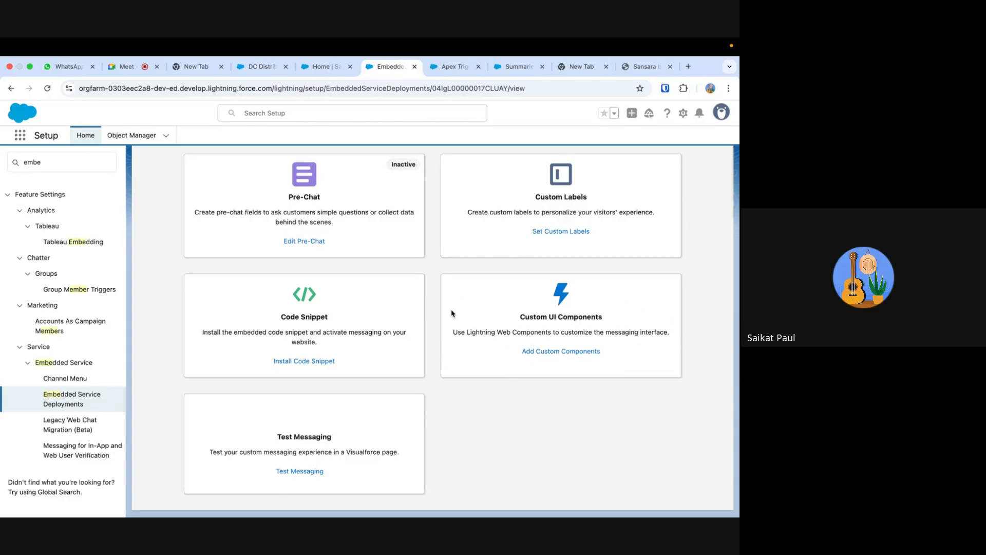
- Switch back to the Sansara website and briefly open its chat agent once more
{"action": "left_click", "coordinate": [643, 67]}
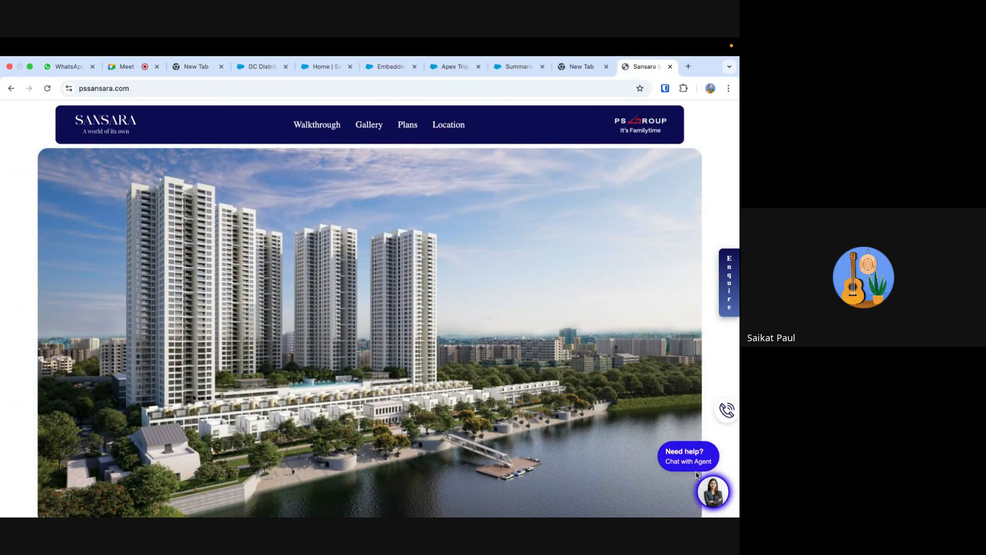
{"action": "left_click", "coordinate": [719, 499]}
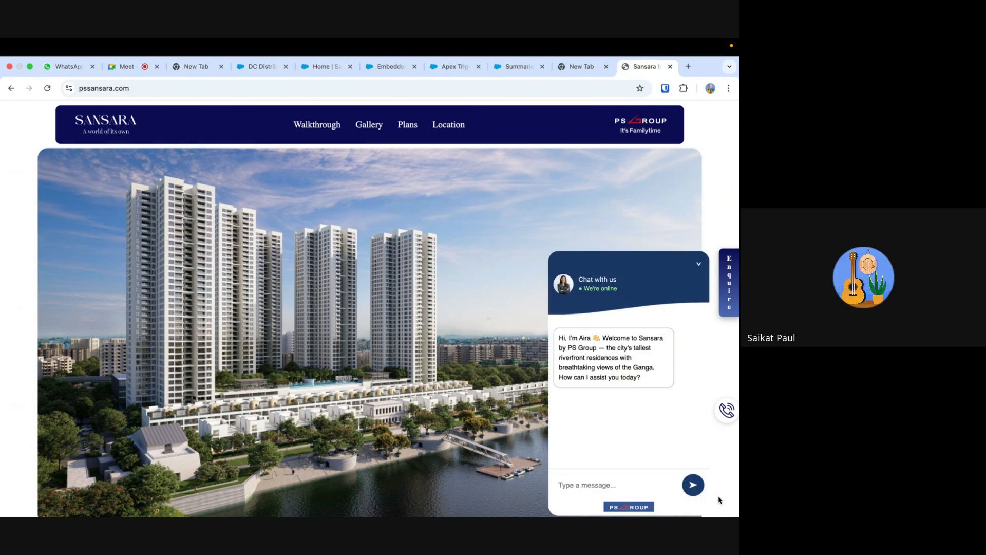
{"action": "left_click", "coordinate": [699, 267]}
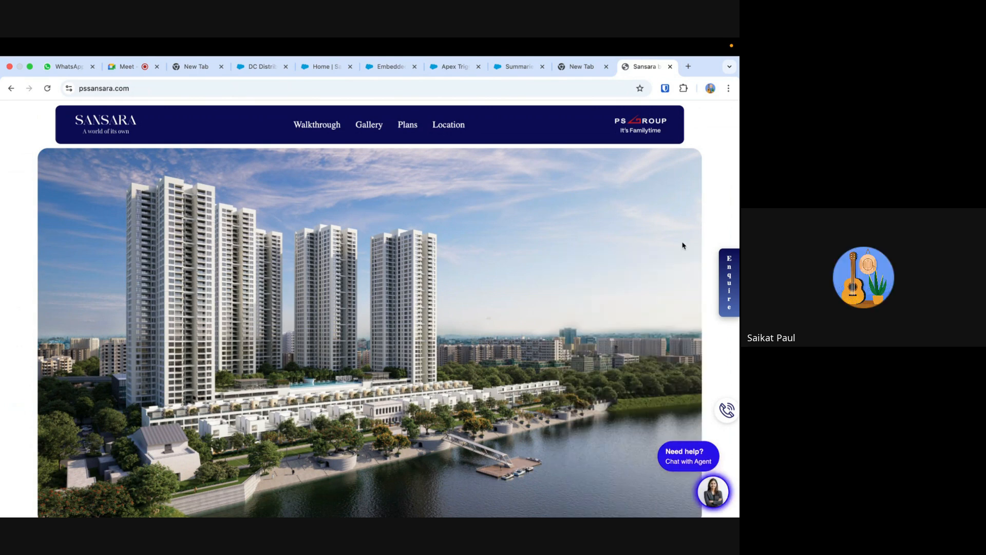
- Return to the DC Distributor10 account record and try its embedded chat
{"action": "left_click", "coordinate": [516, 65]}
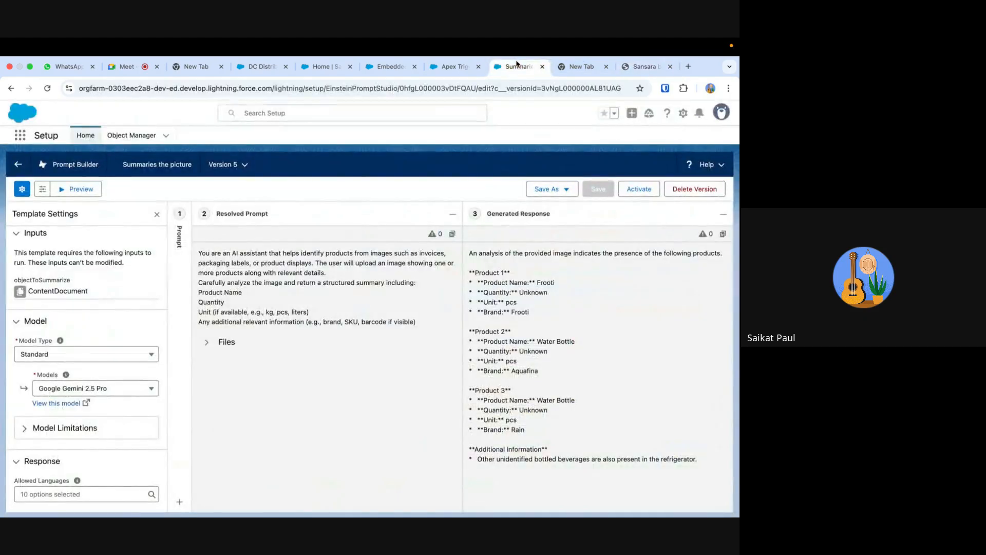
{"action": "left_click", "coordinate": [322, 66]}
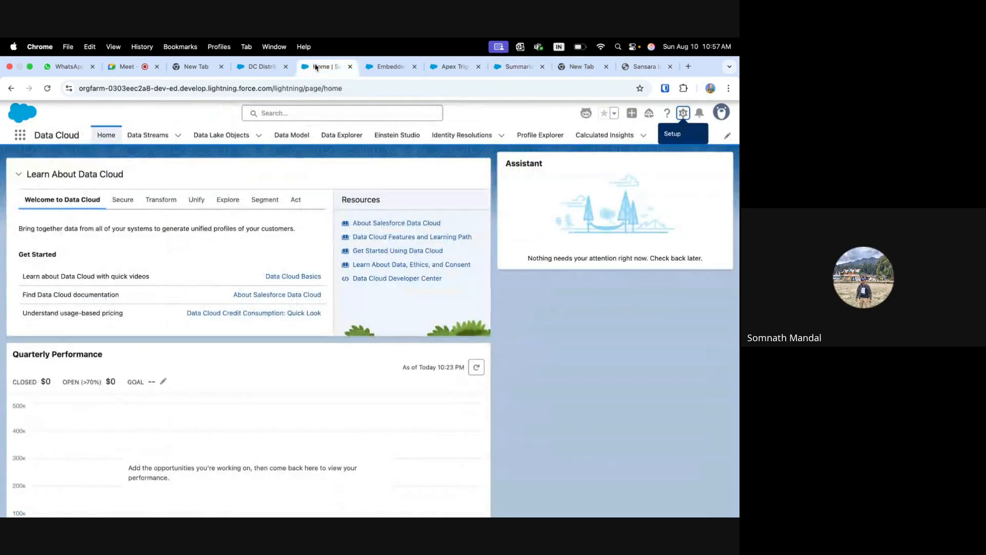
{"action": "left_click", "coordinate": [259, 67]}
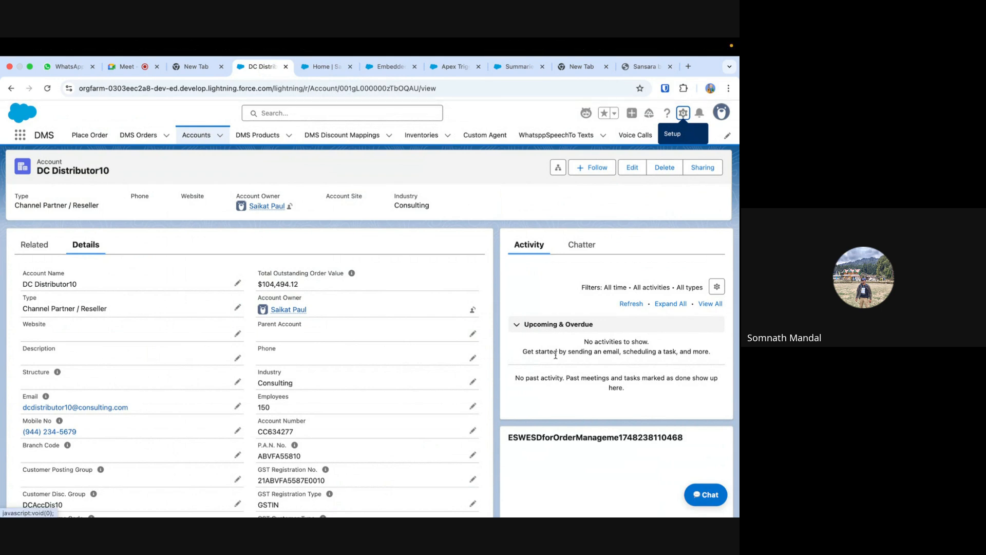
{"action": "double_click", "coordinate": [703, 494]}
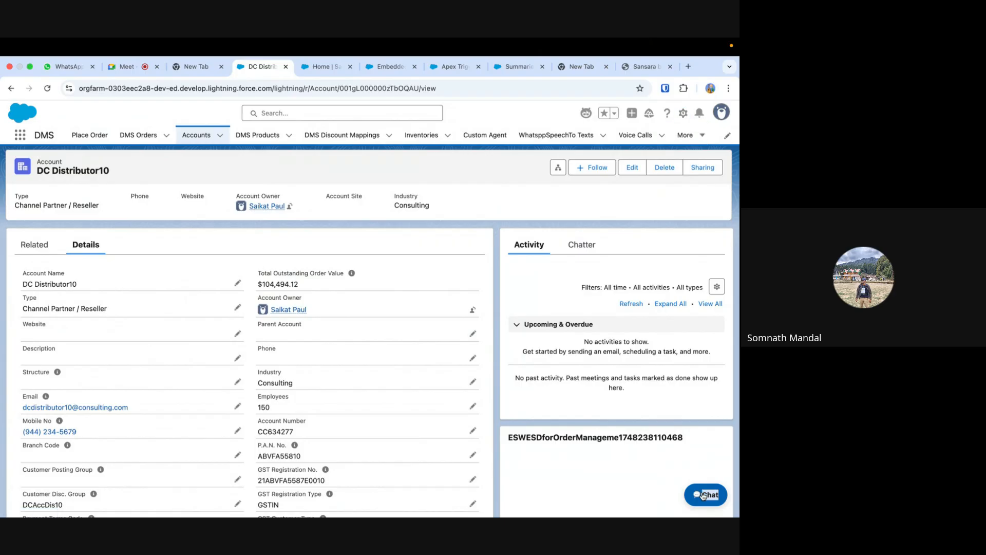
{"action": "left_click", "coordinate": [660, 465]}
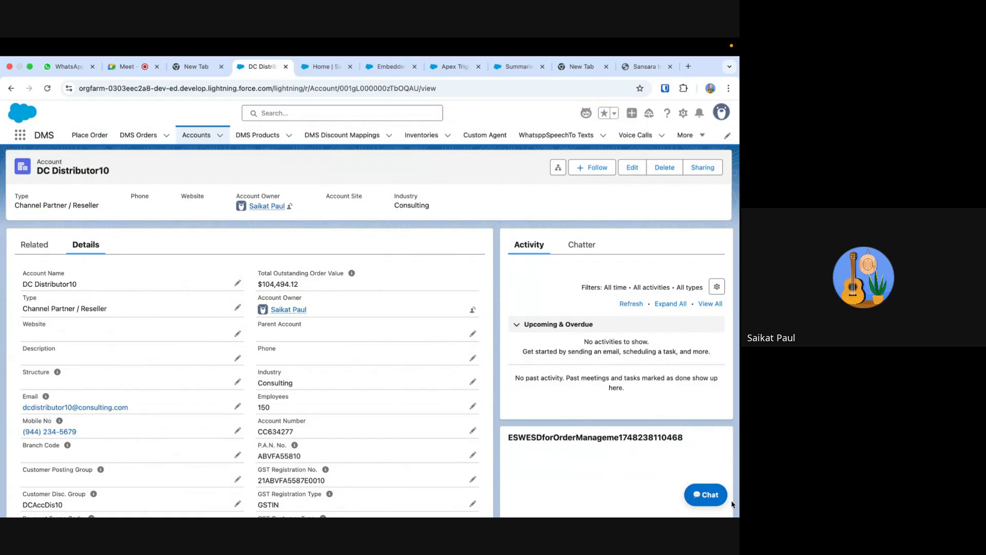
- Switch to the Google Meet call and mute the microphone
{"action": "mouse_move", "coordinate": [643, 515]}
{"action": "left_click", "coordinate": [135, 69]}
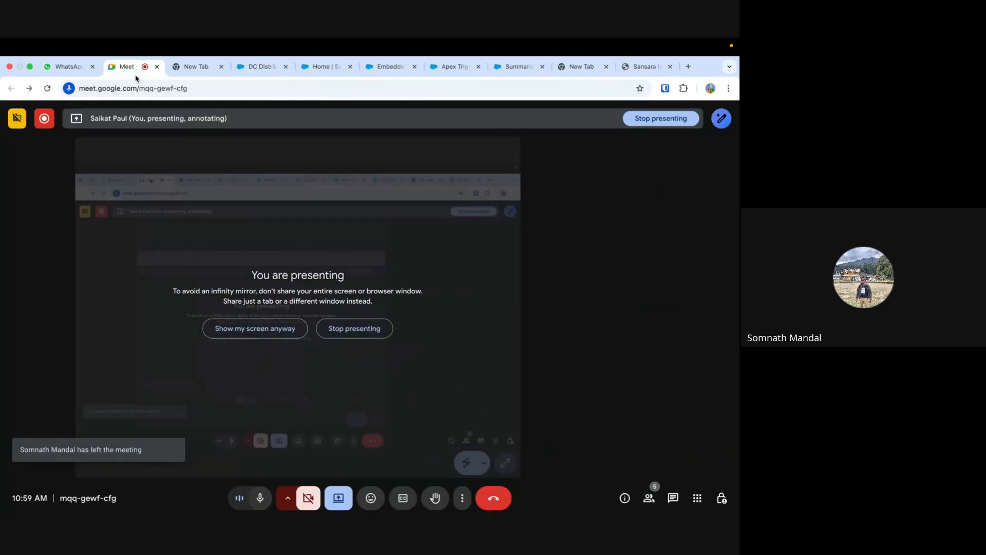
{"action": "left_click", "coordinate": [261, 499]}
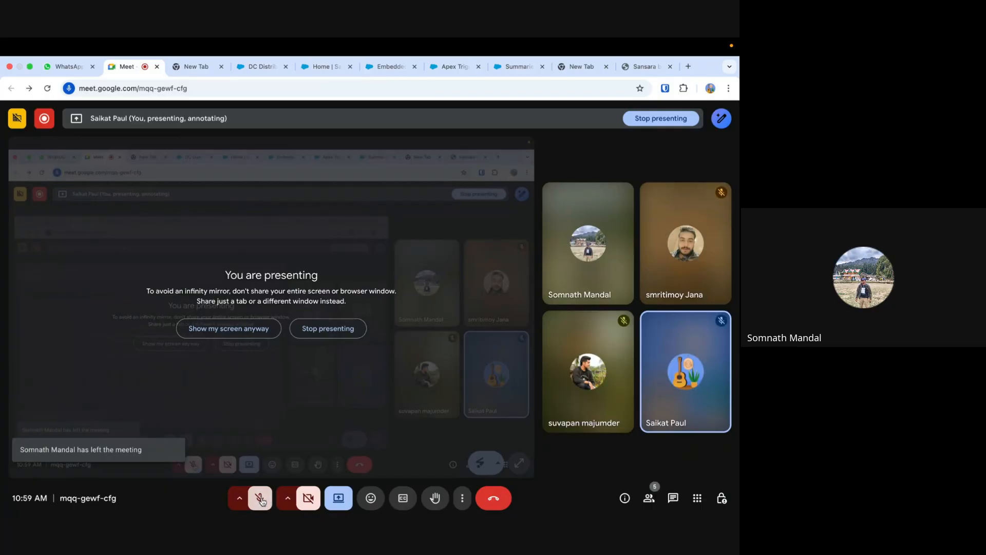
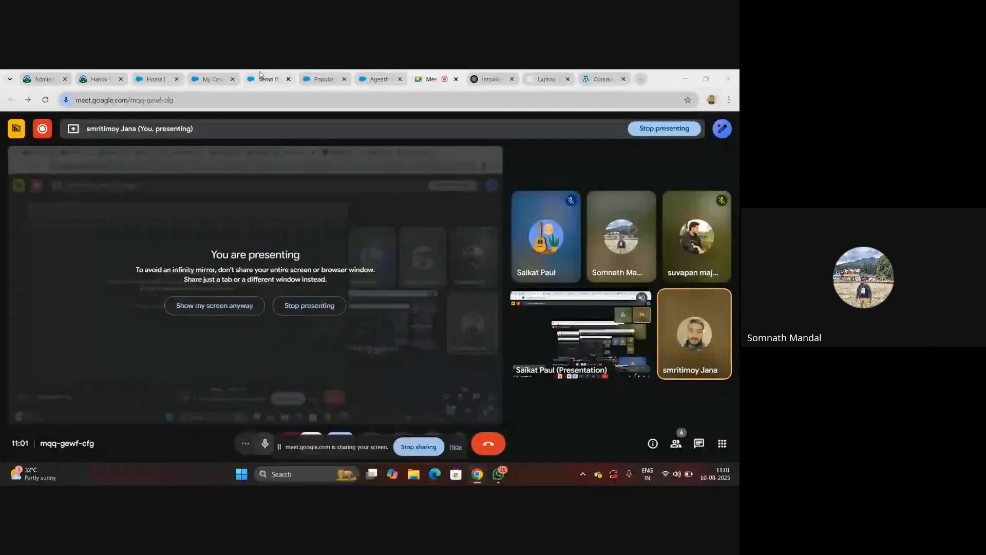
- Switch to the demo flow in Flow Builder and review the Get contact record element's filter and storage settings
{"action": "left_click", "coordinate": [261, 77]}
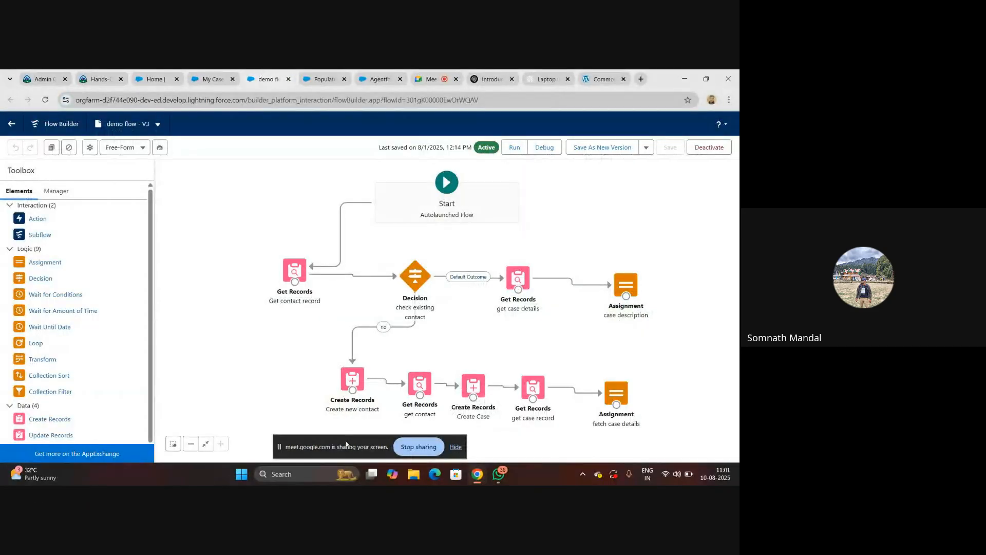
{"action": "left_click", "coordinate": [455, 446]}
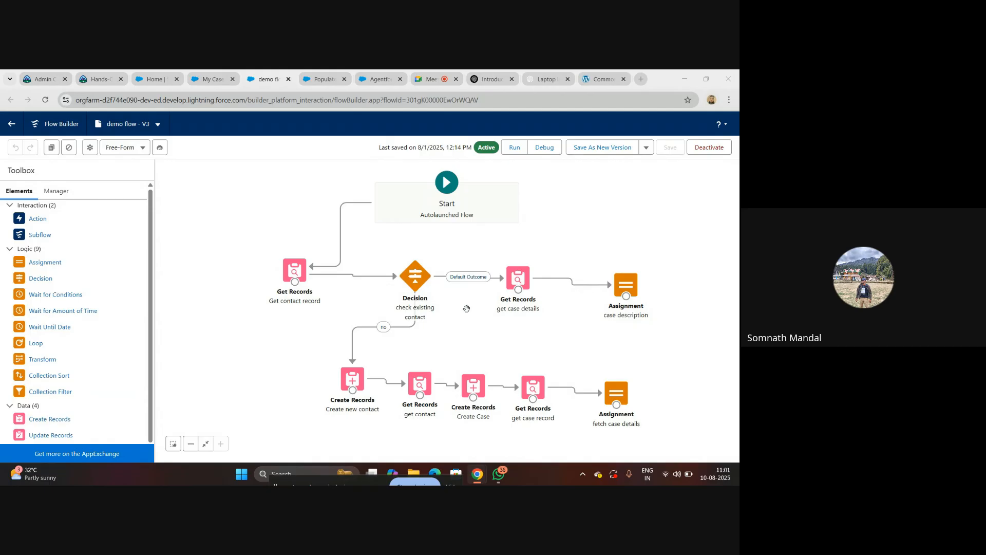
{"action": "double_click", "coordinate": [296, 271]}
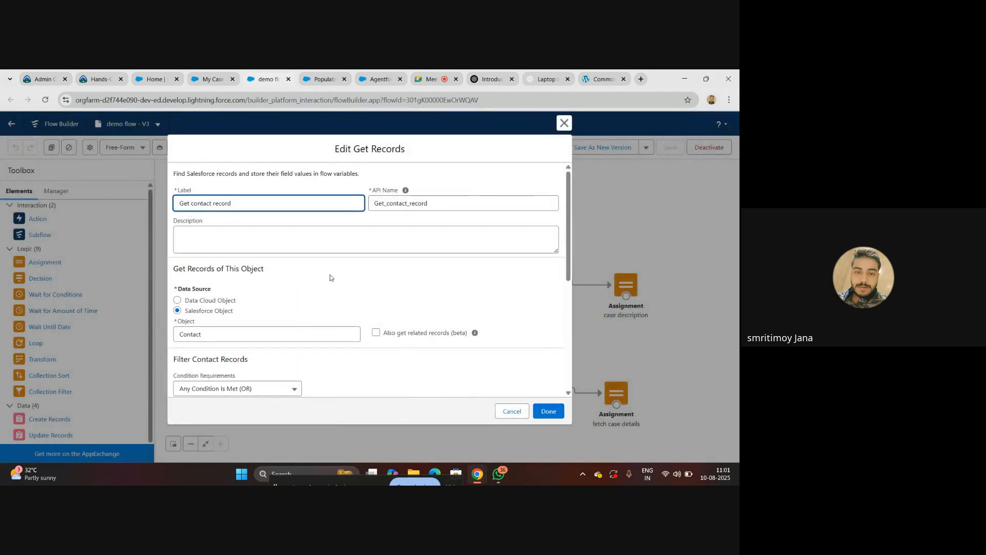
{"action": "scroll", "coordinate": [332, 276], "scroll_direction": "down", "scroll_amount": 3}
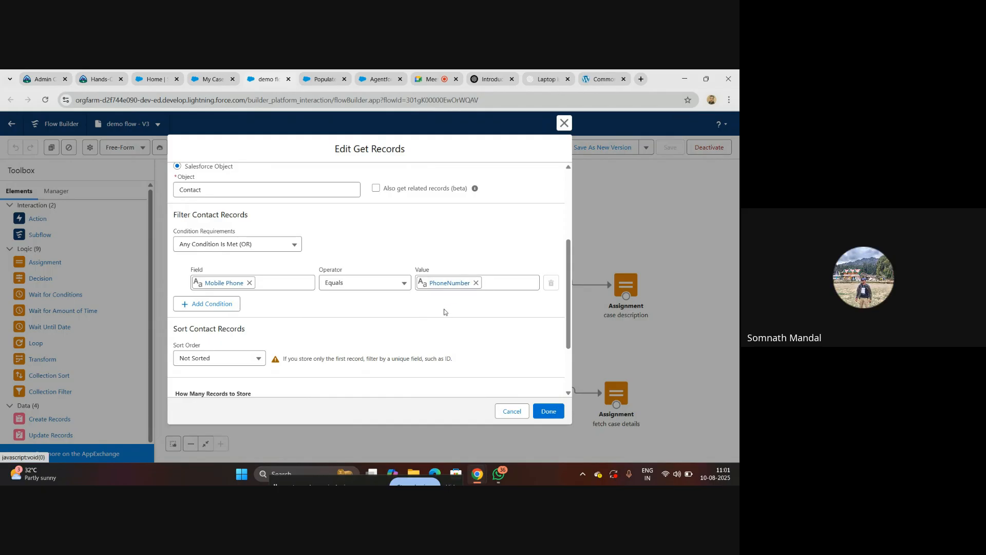
{"action": "scroll", "coordinate": [451, 275], "scroll_direction": "down", "scroll_amount": 1}
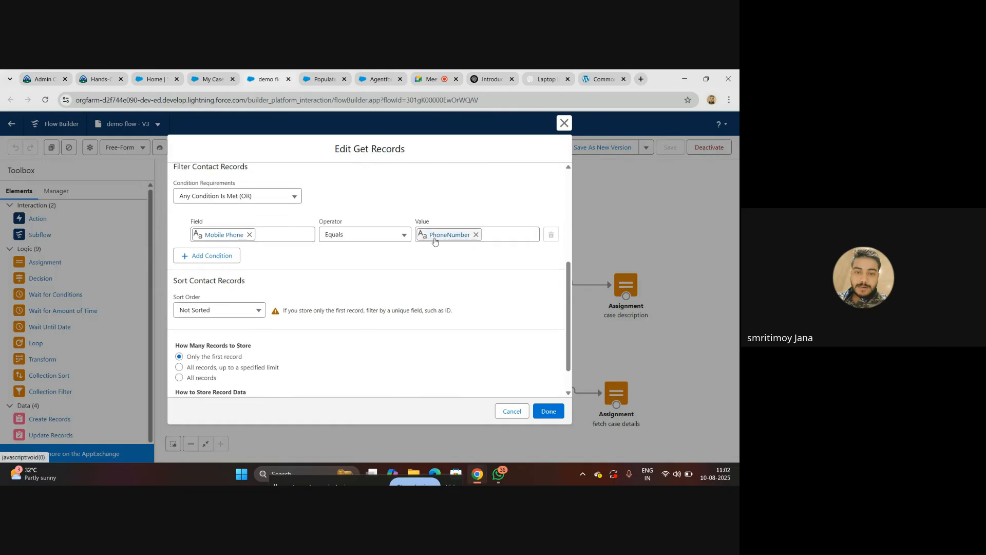
{"action": "scroll", "coordinate": [434, 291], "scroll_direction": "down", "scroll_amount": 1}
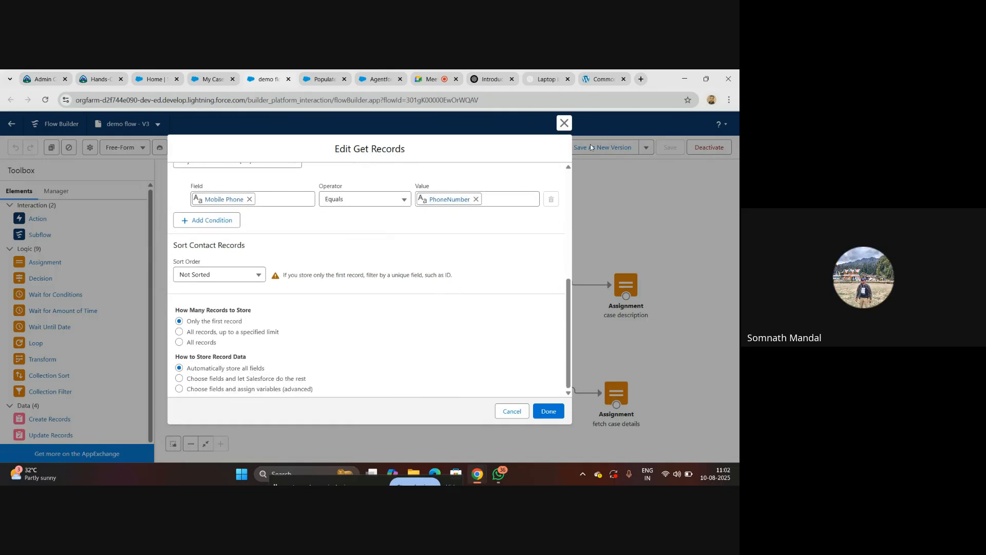
{"action": "left_click", "coordinate": [564, 123]}
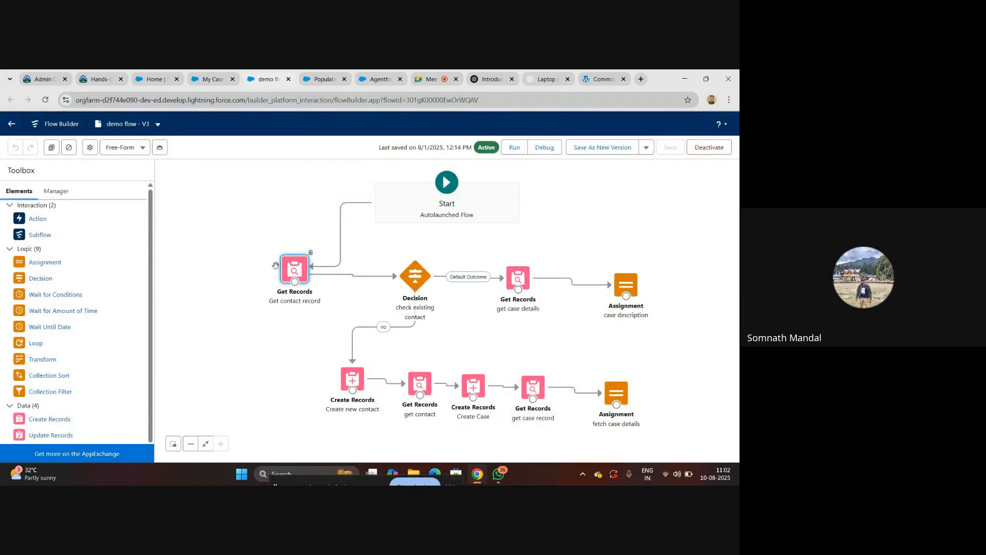
- Inspect the check existing contact decision's outcome condition and the get case details element's filter and storage settings
{"action": "double_click", "coordinate": [411, 276]}
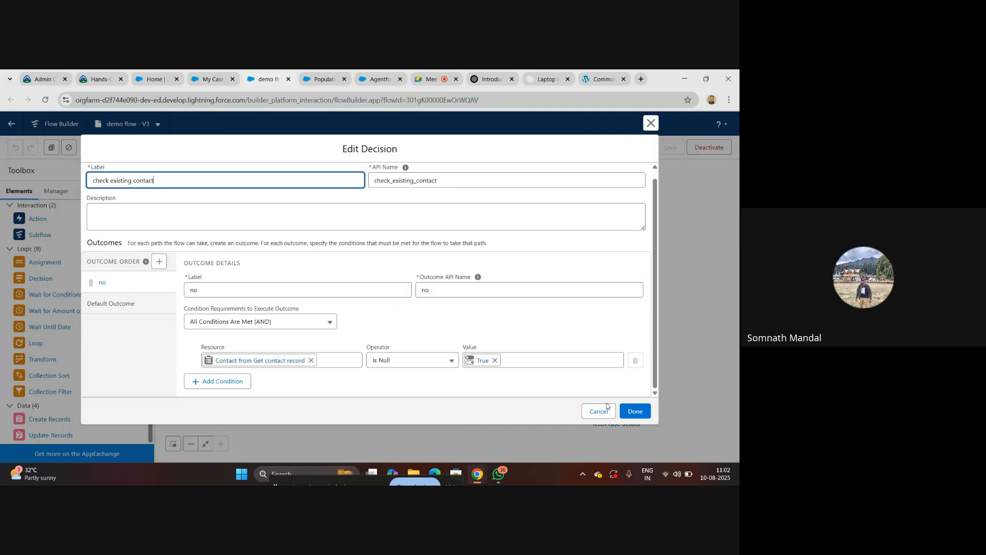
{"action": "left_click", "coordinate": [635, 411]}
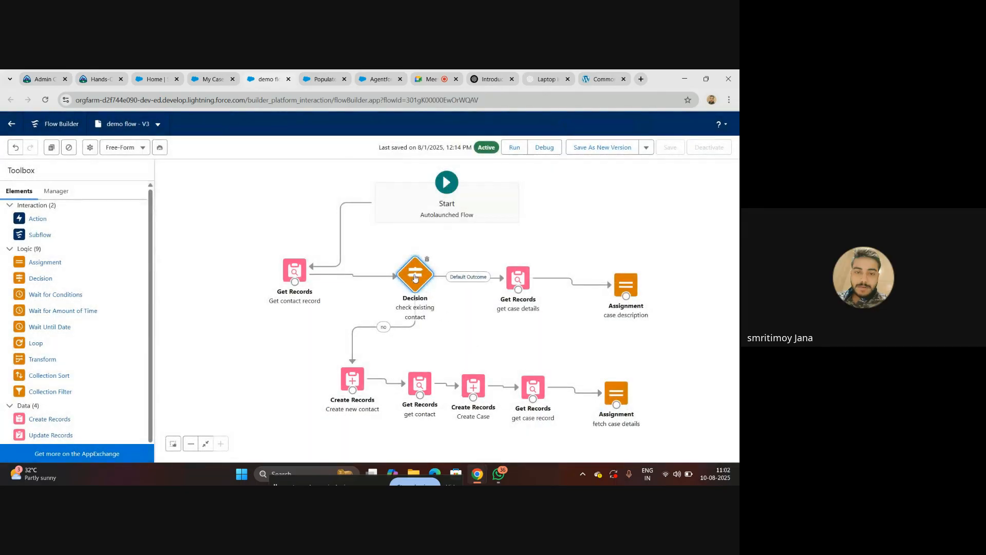
{"action": "double_click", "coordinate": [526, 280]}
{"action": "scroll", "coordinate": [345, 301], "scroll_direction": "down", "scroll_amount": 5}
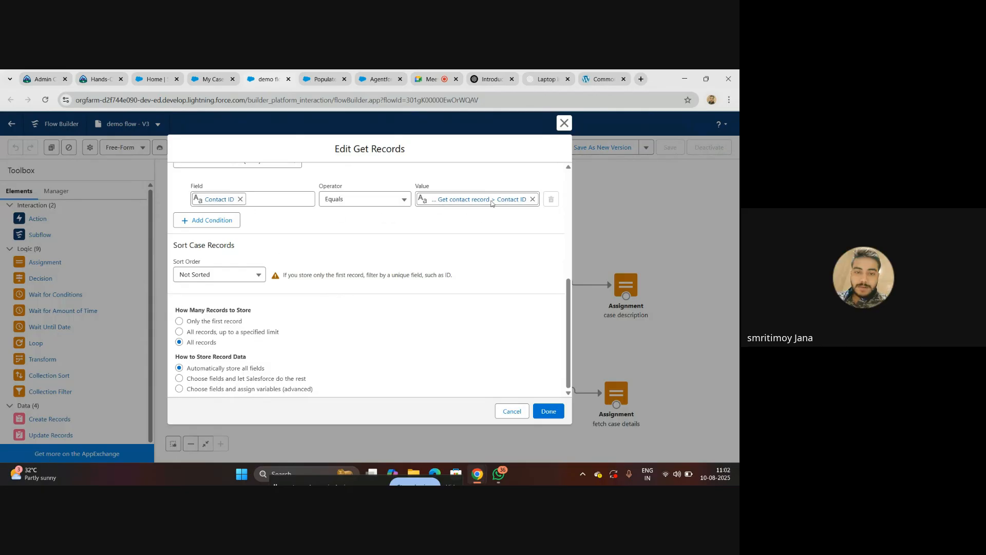
{"action": "left_click", "coordinate": [564, 125]}
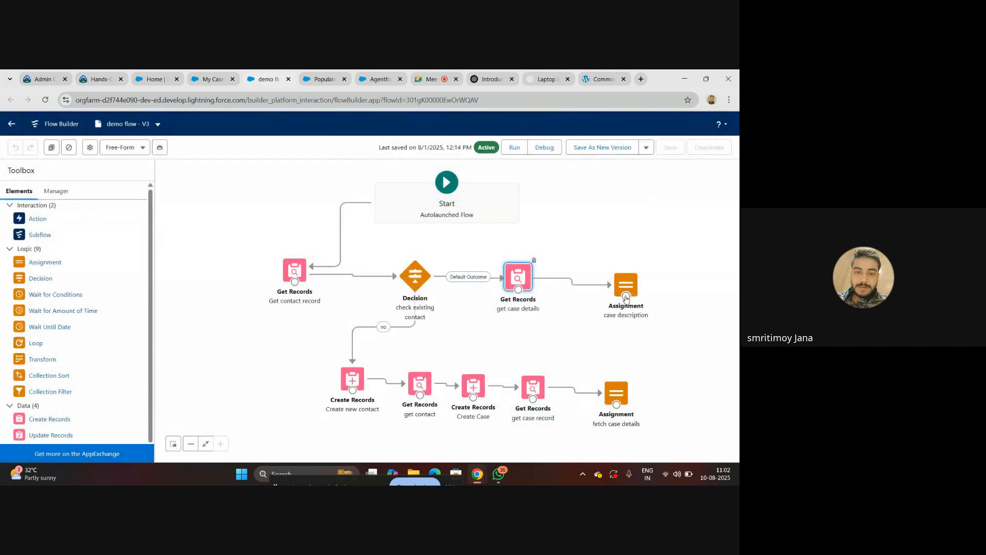
- Inspect the variable values set in the case description assignment of the flow
{"action": "left_click", "coordinate": [628, 284]}
{"action": "double_click", "coordinate": [627, 284]}
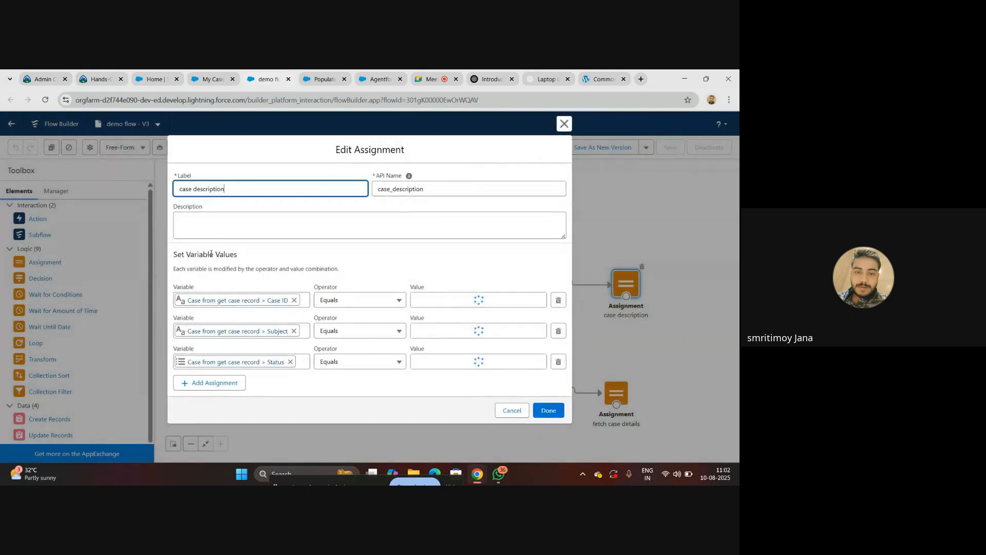
{"action": "left_click", "coordinate": [565, 124]}
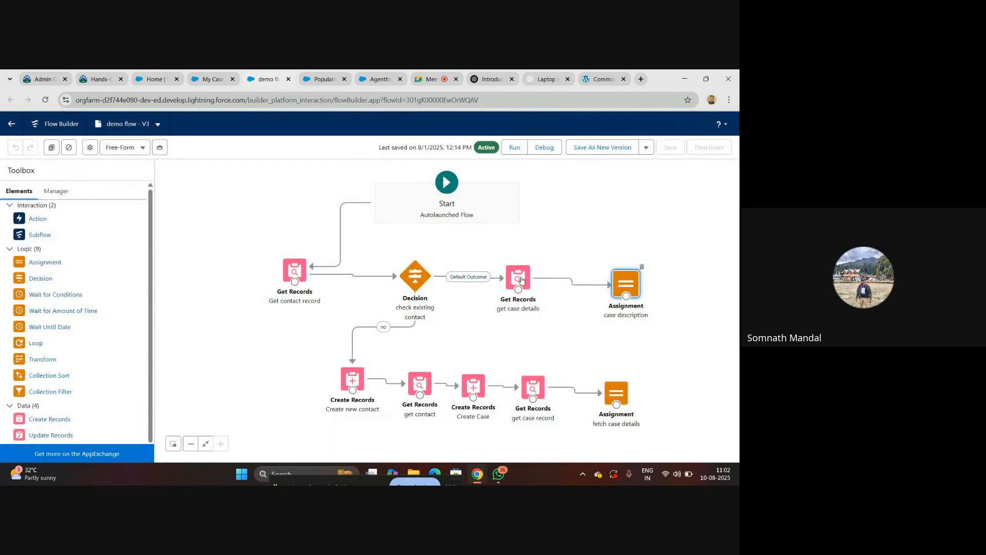
- Recheck the case filter in the get case details element and the variable mappings in the case description assignment
{"action": "double_click", "coordinate": [521, 280]}
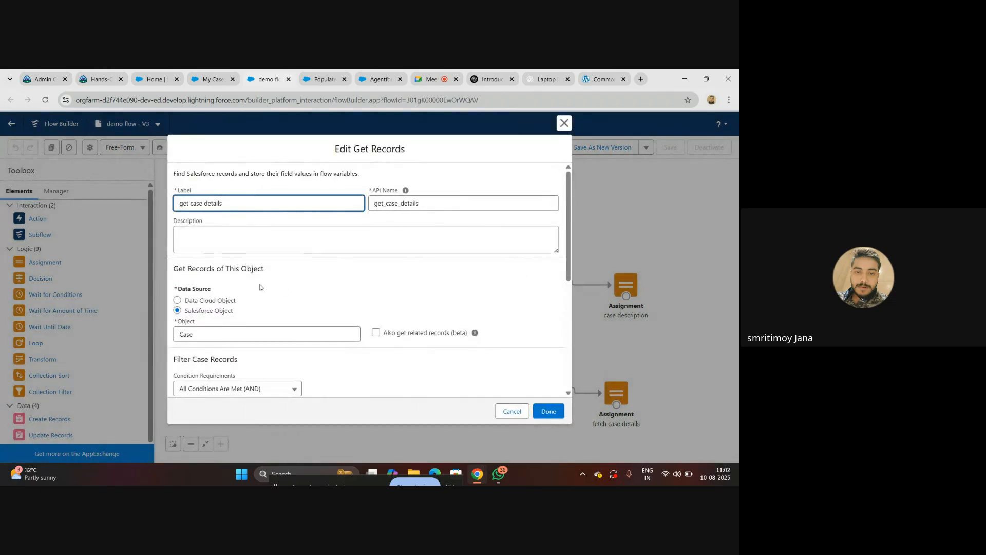
{"action": "scroll", "coordinate": [303, 279], "scroll_direction": "down", "scroll_amount": 3}
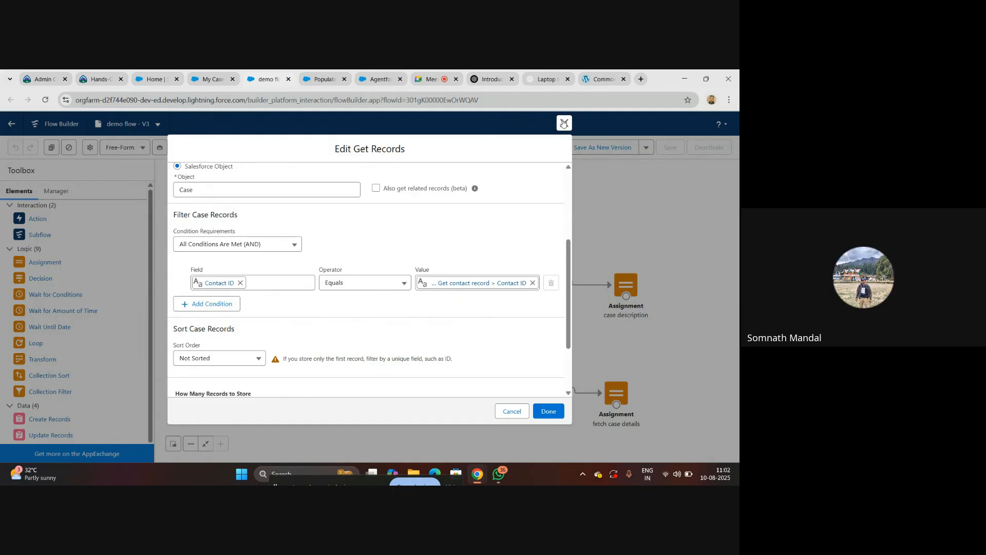
{"action": "scroll", "coordinate": [378, 323], "scroll_direction": "down", "scroll_amount": 2}
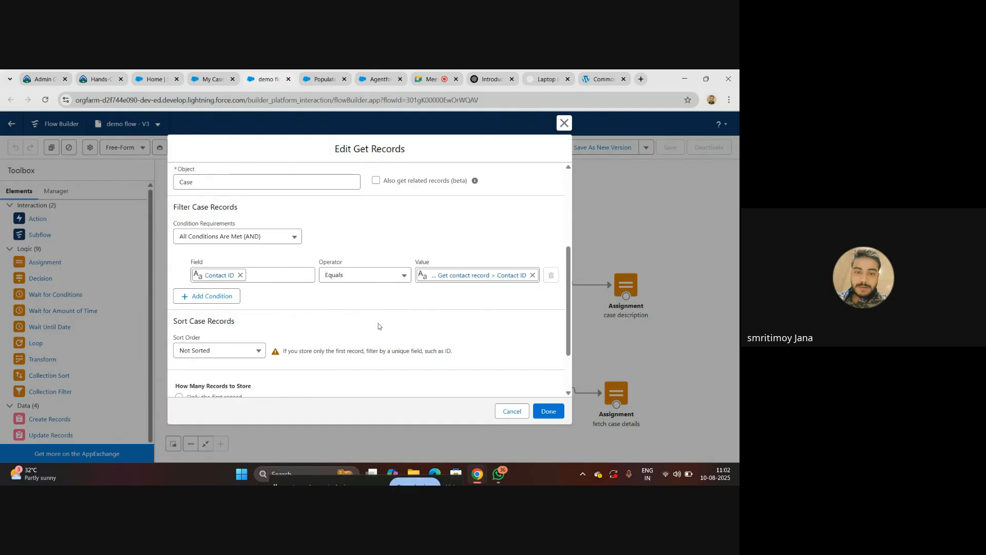
{"action": "left_click", "coordinate": [565, 124]}
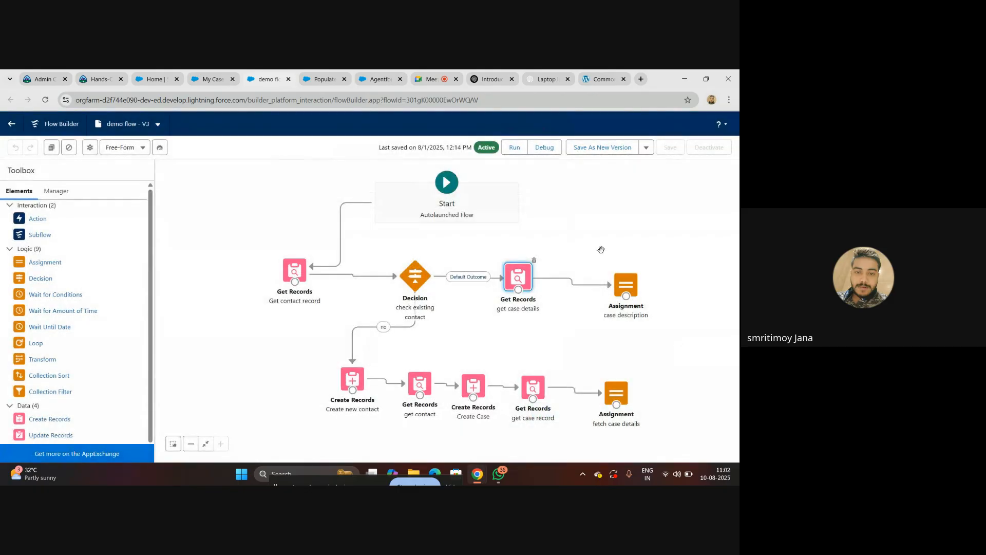
{"action": "double_click", "coordinate": [628, 285]}
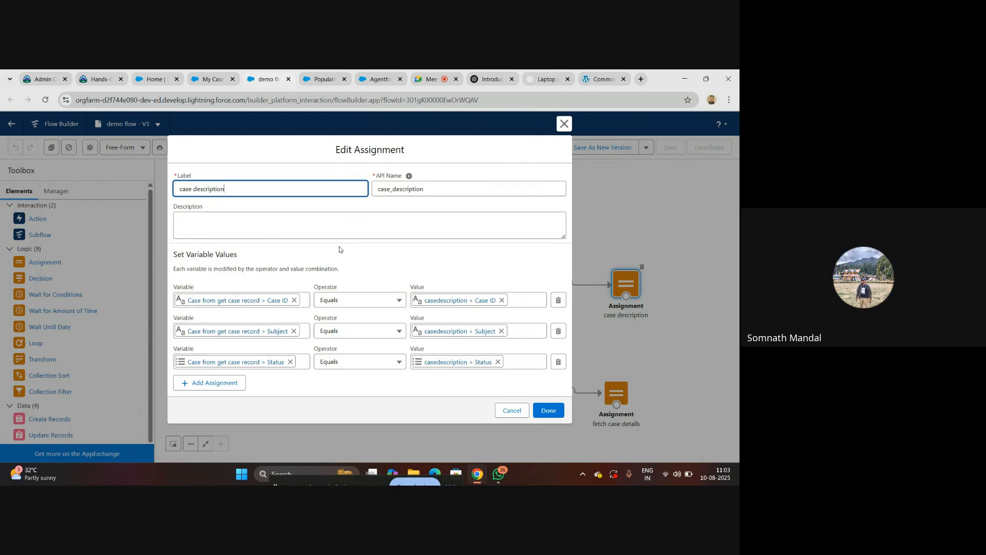
{"action": "left_click", "coordinate": [564, 124]}
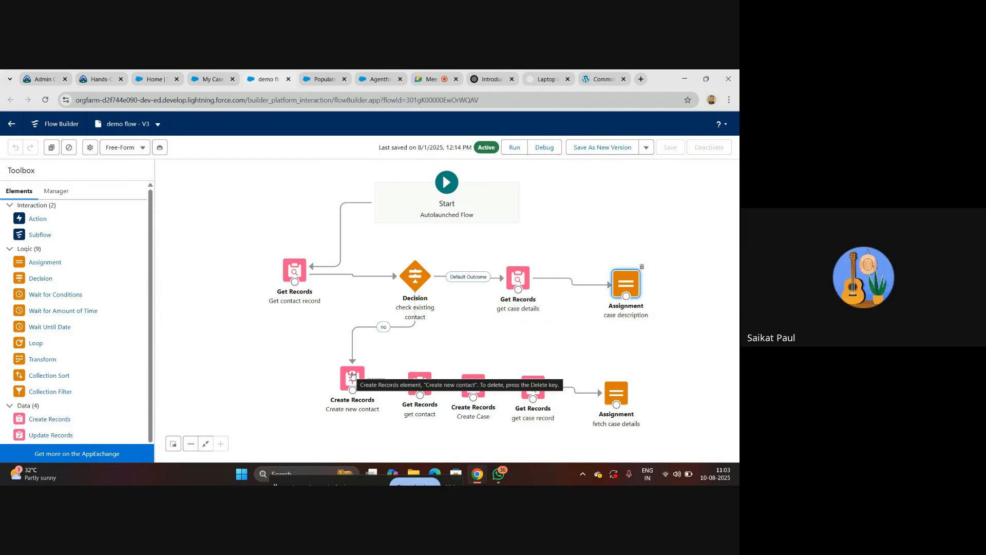
- Return to the Google Meet call and stop presenting the screen
{"action": "right_click", "coordinate": [441, 122]}
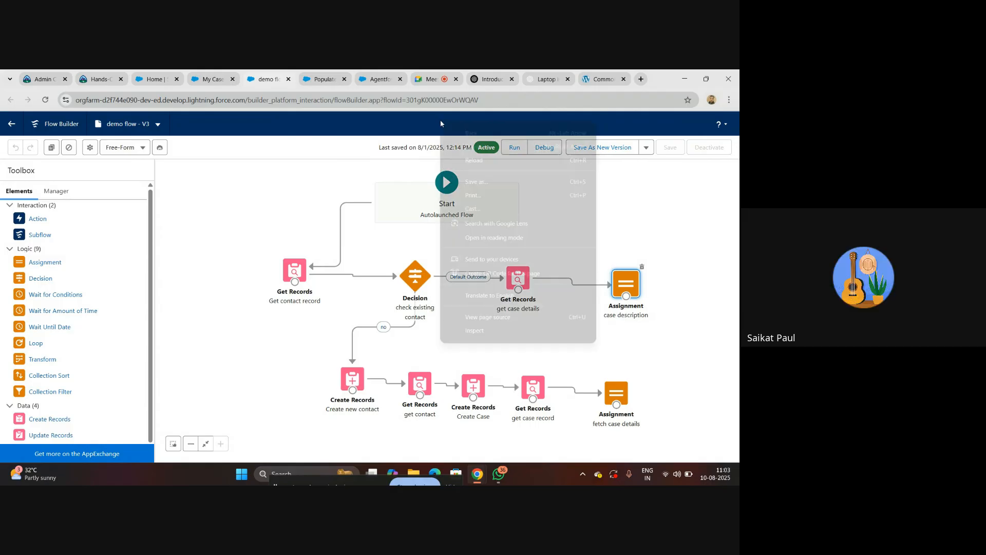
{"action": "left_click", "coordinate": [430, 78]}
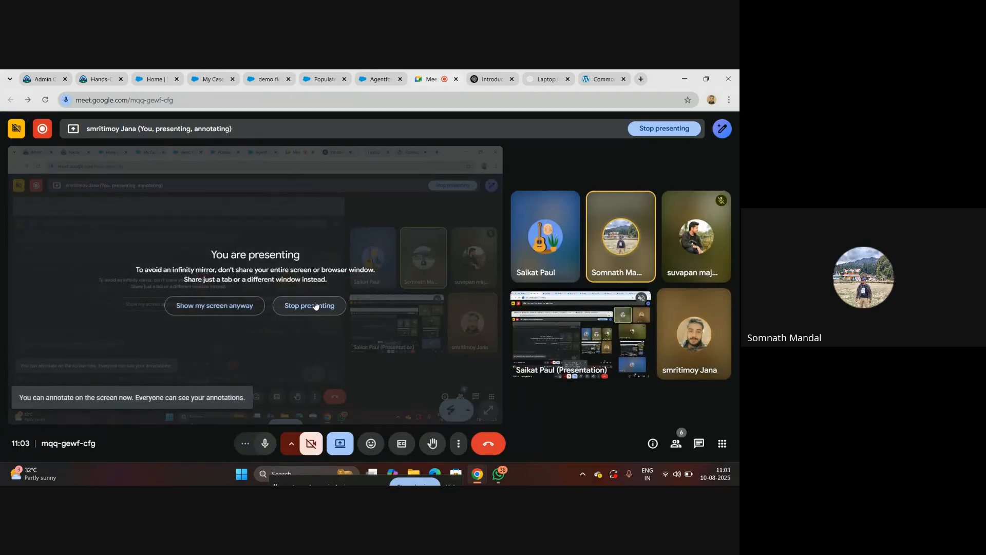
{"action": "left_click", "coordinate": [315, 306]}
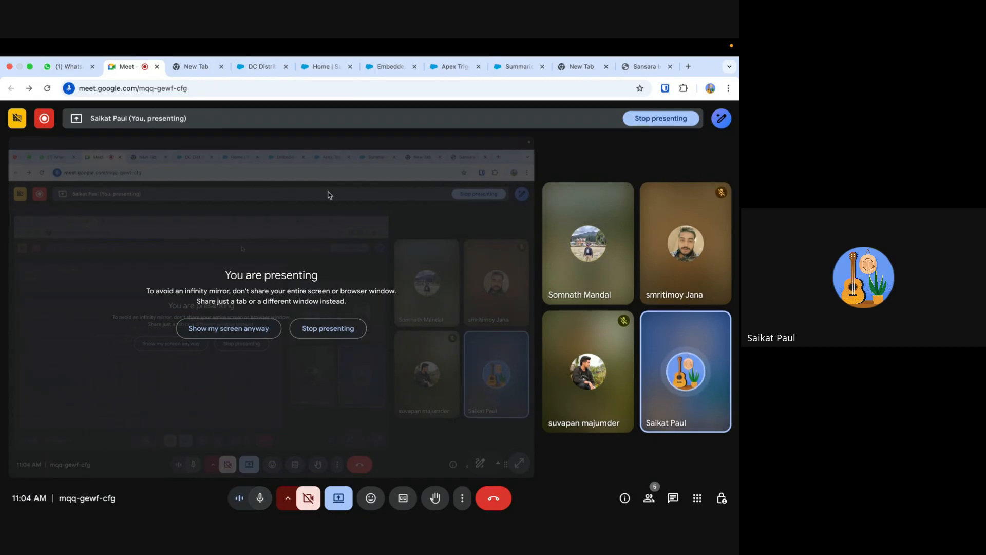
- Switch to the DC Distributor10 account record, close the floating Meet window and review the embedded chat component
{"action": "left_click", "coordinate": [259, 66]}
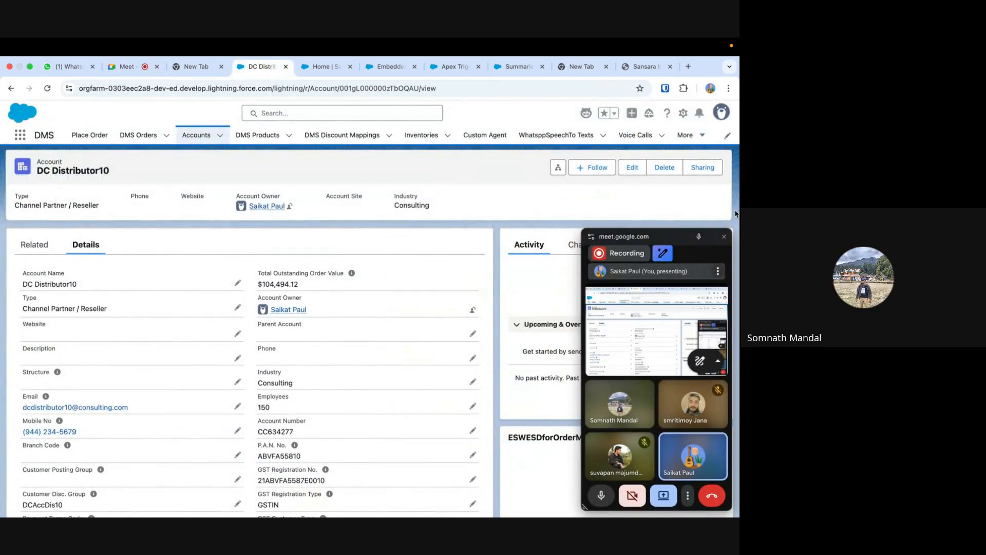
{"action": "left_click", "coordinate": [724, 238]}
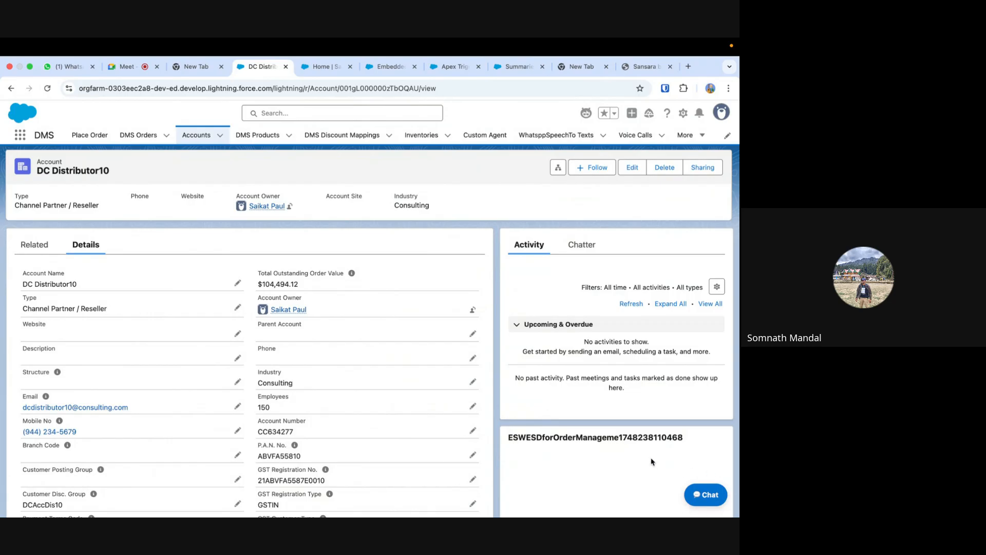
{"action": "scroll", "coordinate": [668, 464], "scroll_direction": "down", "scroll_amount": 1}
{"action": "scroll", "coordinate": [652, 461], "scroll_direction": "up", "scroll_amount": 1}
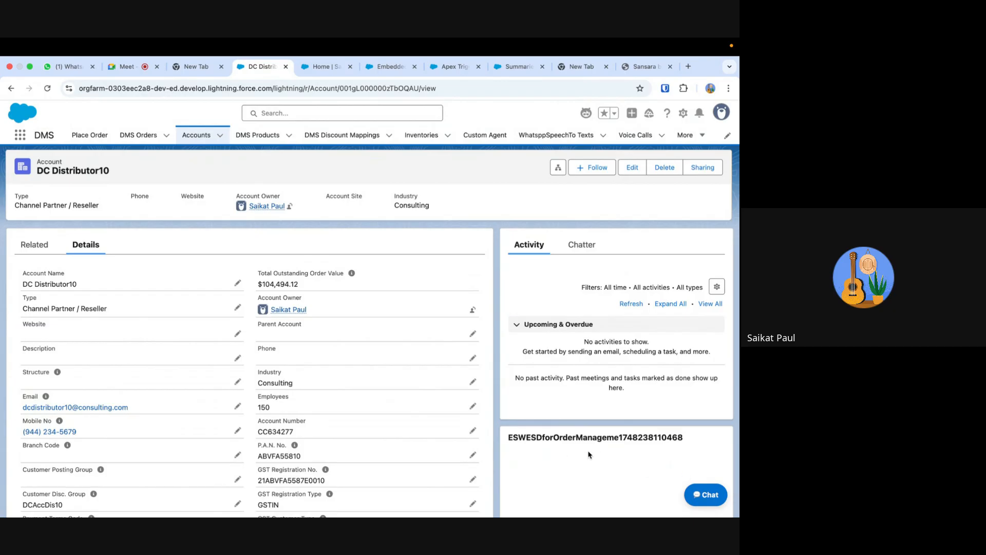
{"action": "scroll", "coordinate": [590, 455], "scroll_direction": "down", "scroll_amount": 2}
{"action": "scroll", "coordinate": [586, 455], "scroll_direction": "up", "scroll_amount": 2}
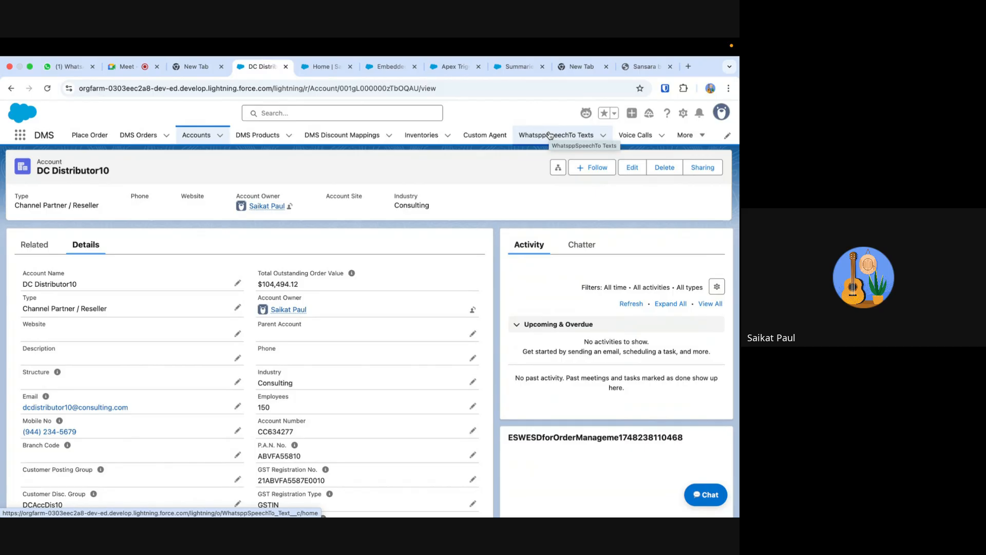
- Open Setup, search it for "site" and open the All Sites list under Digital Experiences
{"action": "left_click", "coordinate": [683, 112]}
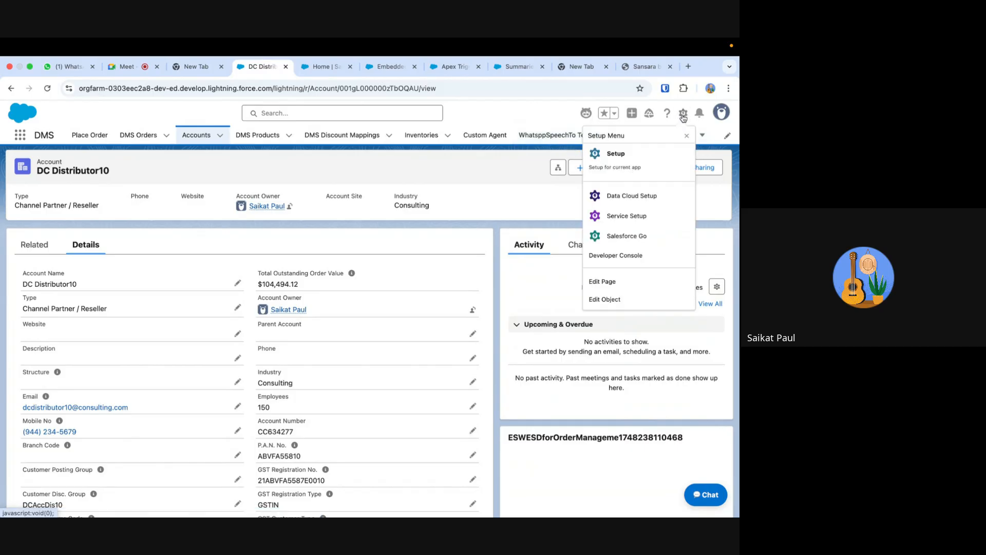
{"action": "left_click", "coordinate": [642, 157]}
{"action": "left_click", "coordinate": [413, 67]}
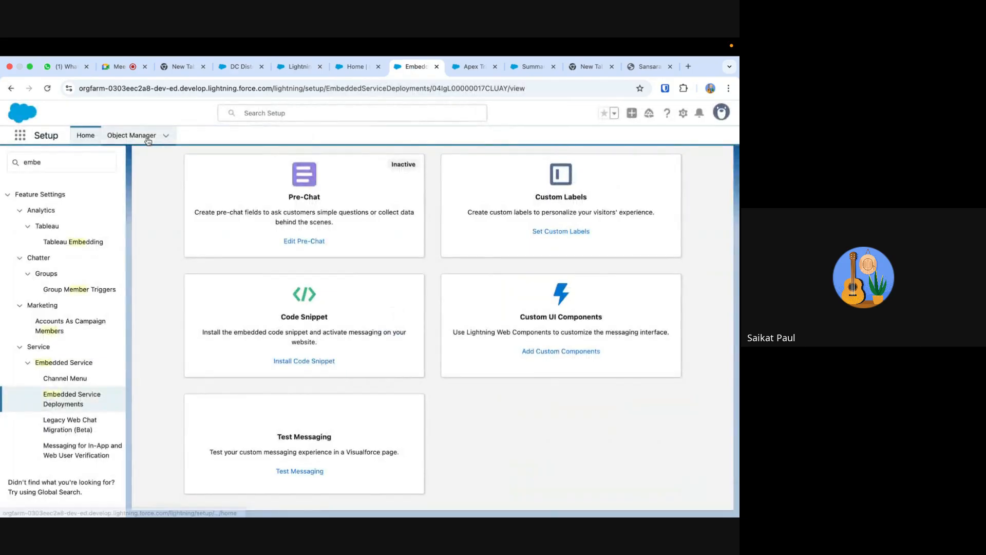
{"action": "double_click", "coordinate": [32, 162]}
{"action": "type", "text": "site"}
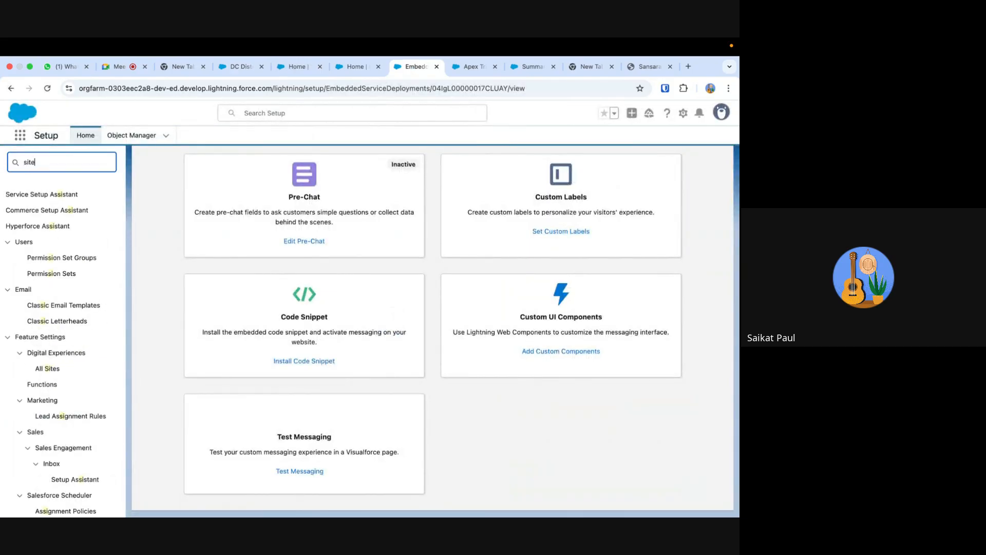
{"action": "left_click", "coordinate": [50, 227]}
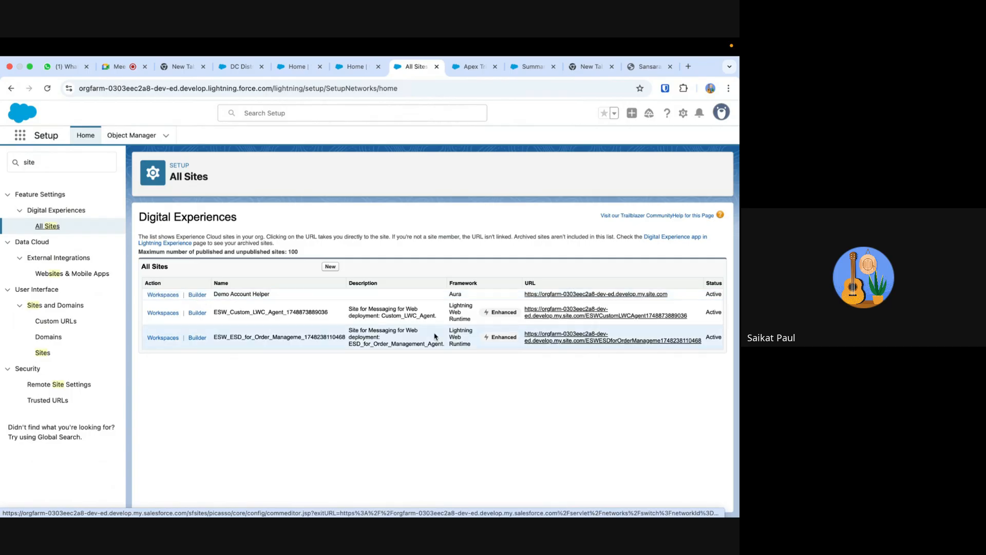
- Open the Demo Account Helper site from its URL and start its embedded Order Management Agent chat
{"action": "left_click", "coordinate": [573, 295]}
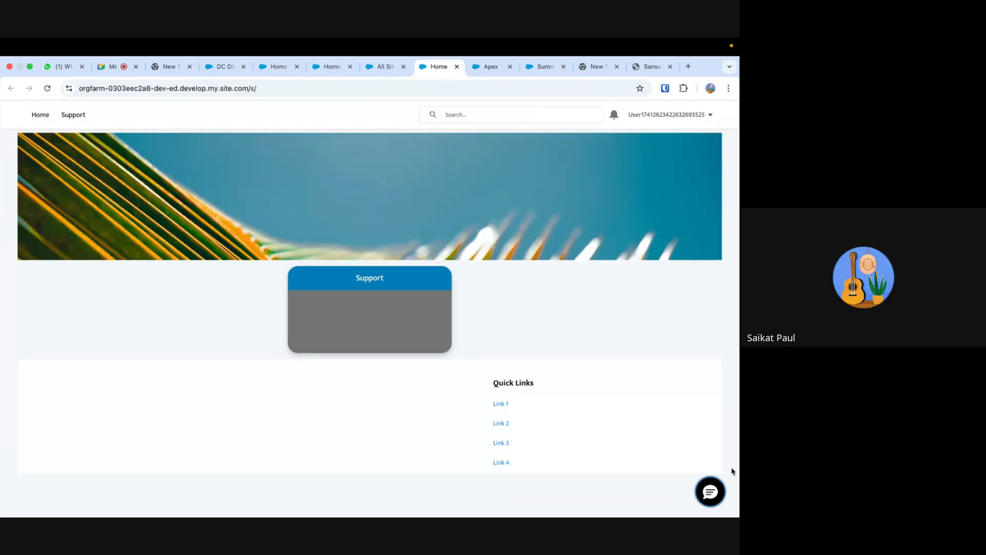
{"action": "left_click", "coordinate": [708, 493]}
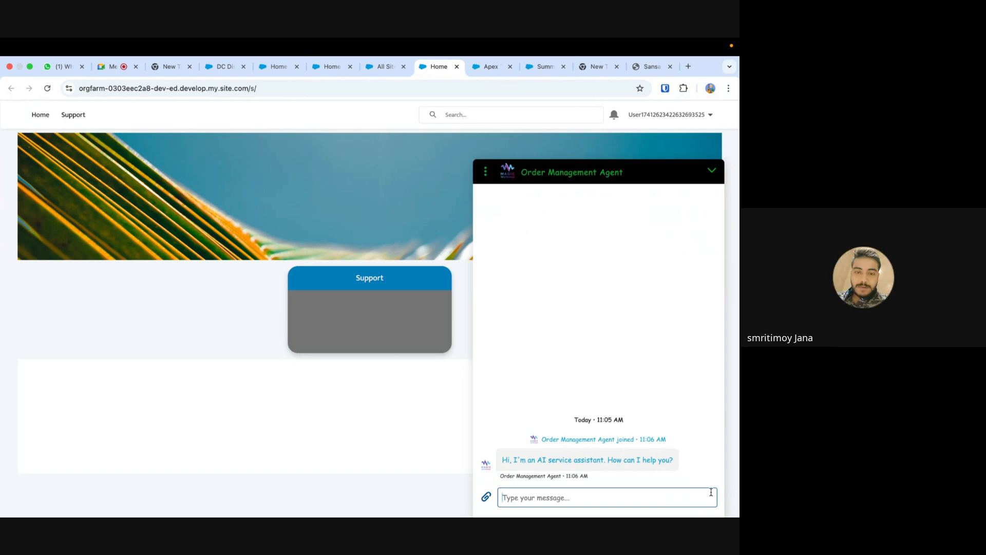
- Briefly open the chat agent on the Sansara website, close it, and return to the Demo Account Helper site
{"action": "left_click", "coordinate": [648, 66]}
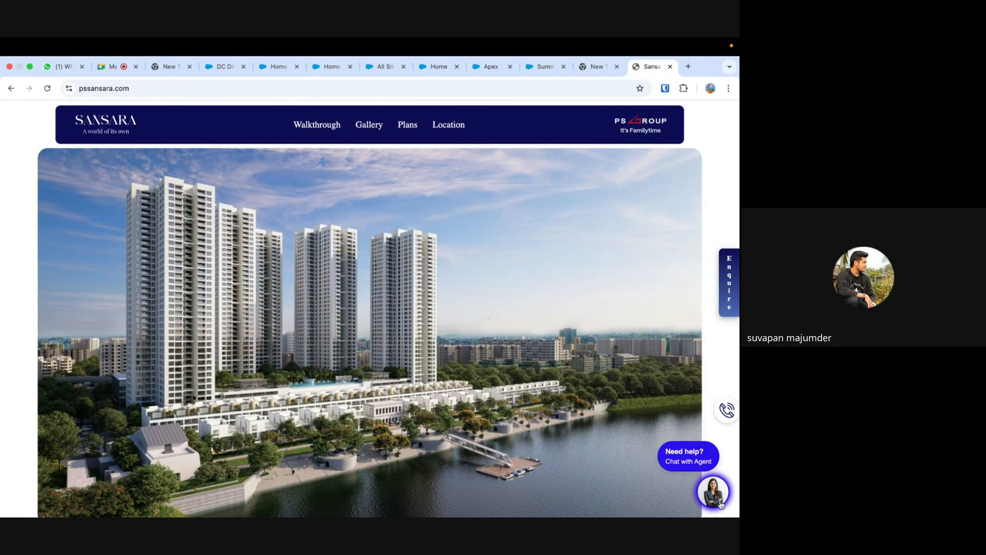
{"action": "left_click", "coordinate": [712, 493]}
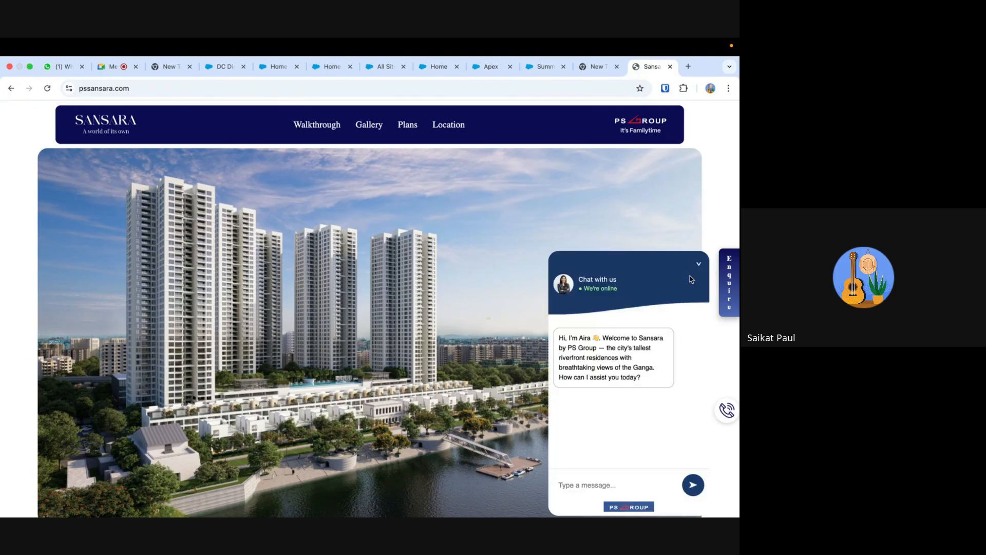
{"action": "left_click", "coordinate": [700, 266]}
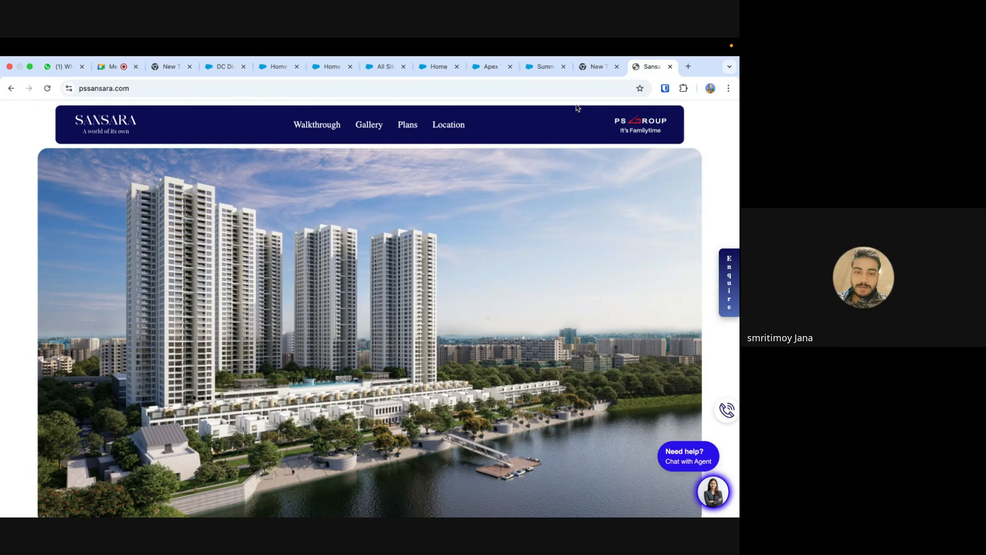
{"action": "left_click", "coordinate": [434, 68]}
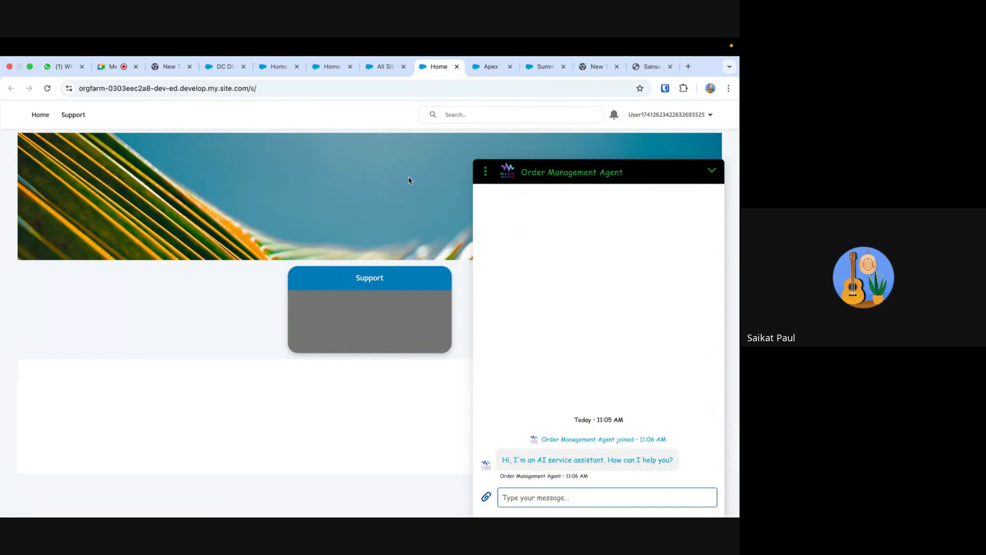
- Switch to Data Cloud's Einstein Studio and start a new predictive model using the create-from-scratch type
{"action": "left_click", "coordinate": [332, 67]}
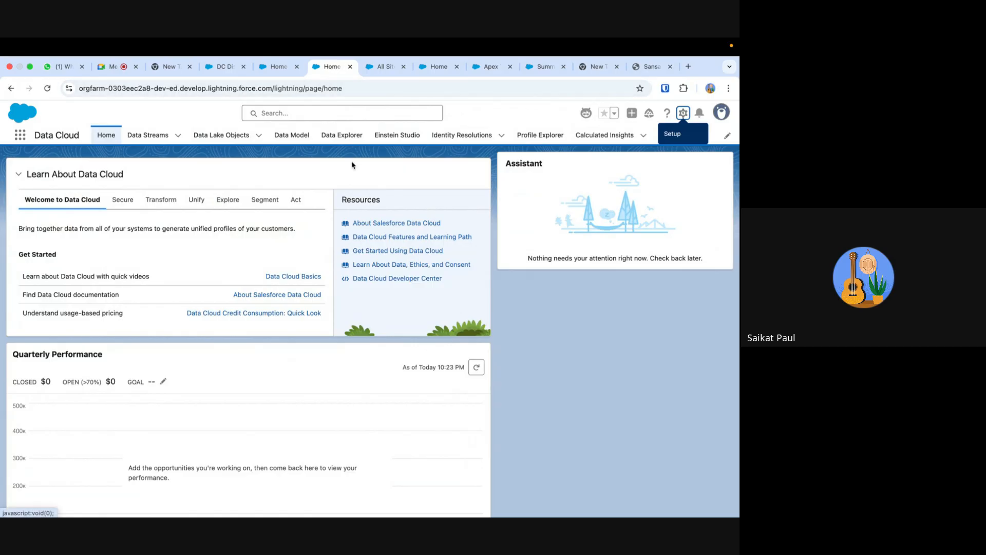
{"action": "left_click", "coordinate": [396, 133]}
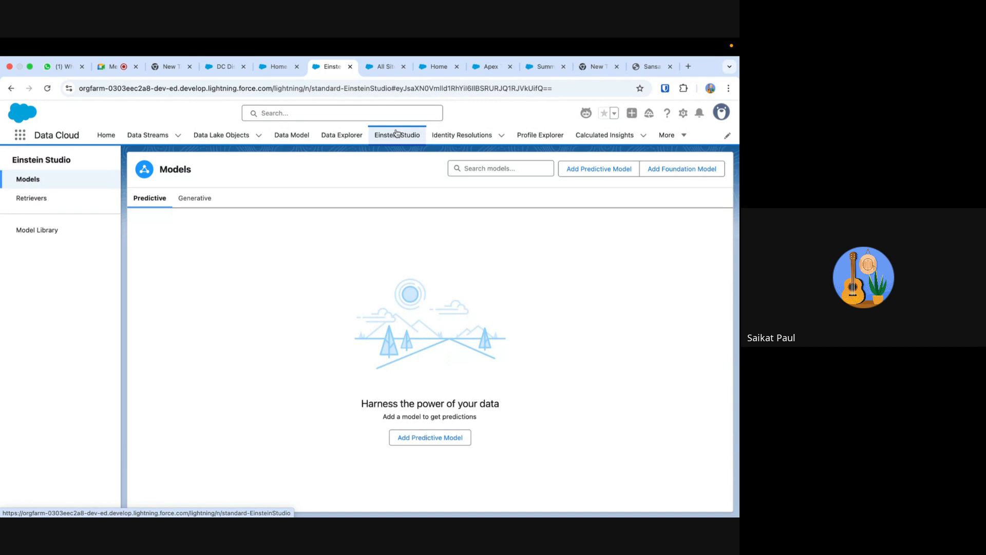
{"action": "left_click", "coordinate": [599, 174]}
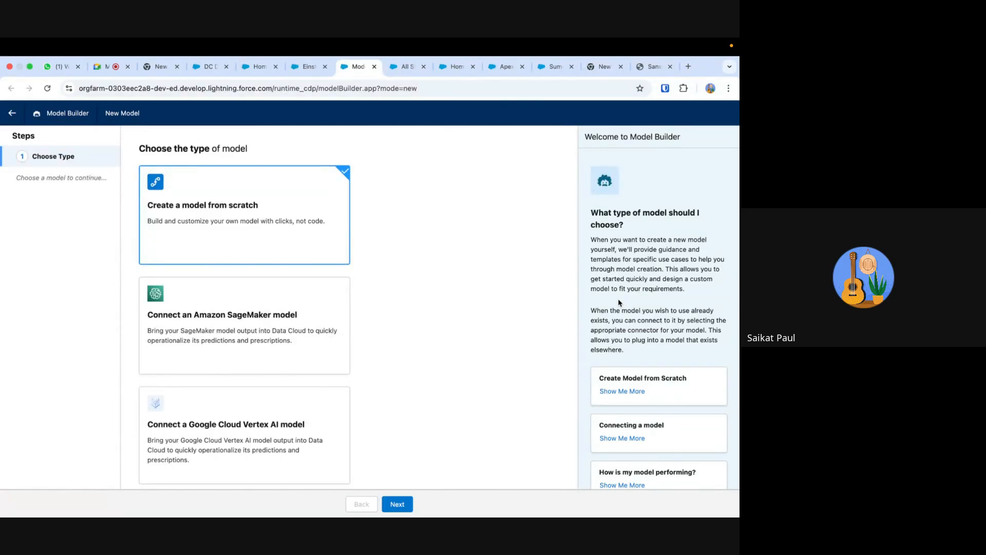
{"action": "scroll", "coordinate": [395, 329], "scroll_direction": "down", "scroll_amount": 3}
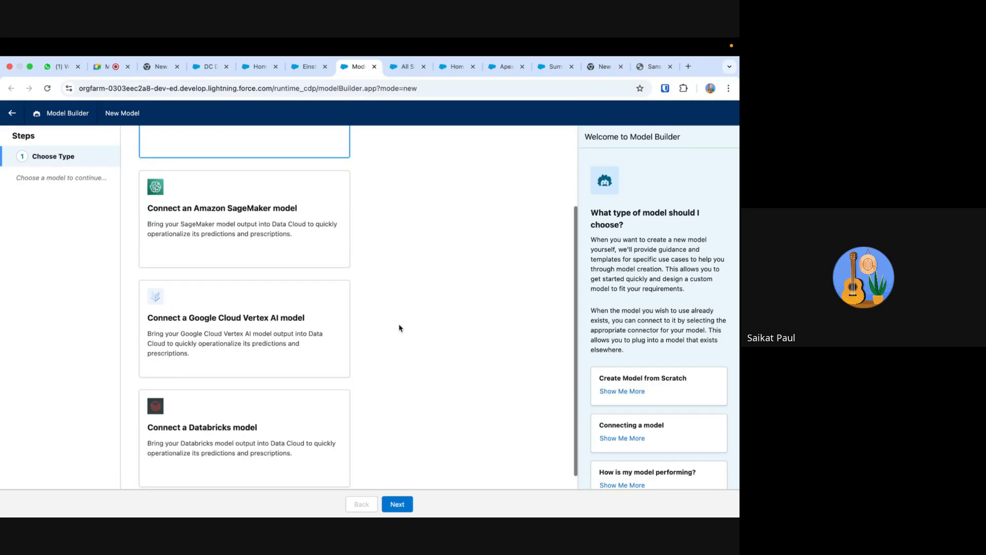
{"action": "scroll", "coordinate": [363, 382], "scroll_direction": "up", "scroll_amount": 3}
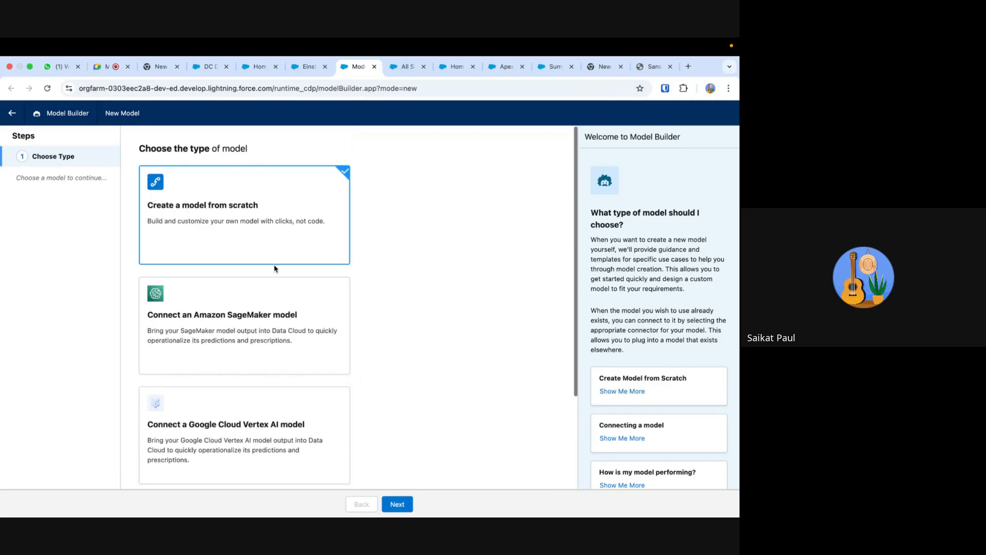
{"action": "left_click", "coordinate": [397, 505]}
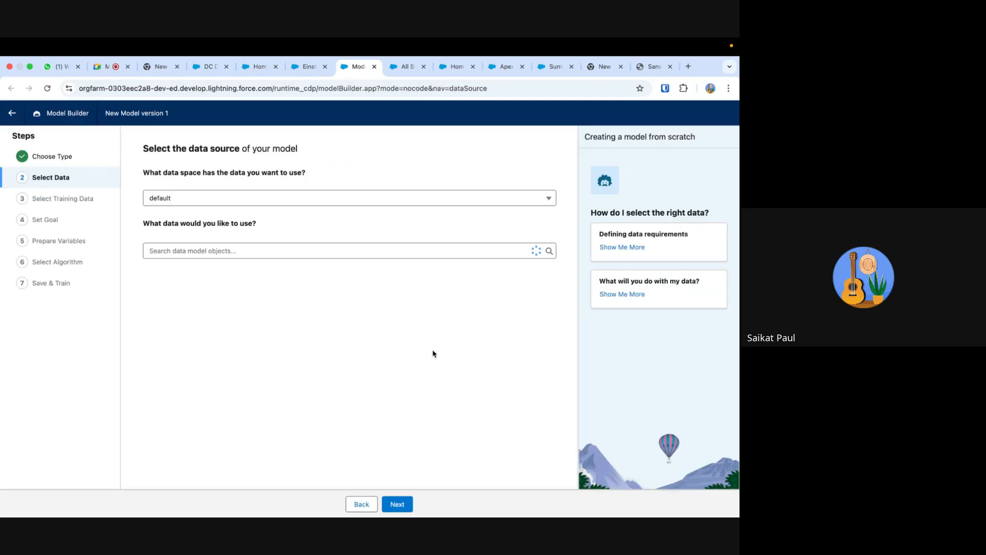
- Try Copilot Analytics Calculator as the model's data source in the default data space, and remove that selection
{"action": "left_click", "coordinate": [238, 252]}
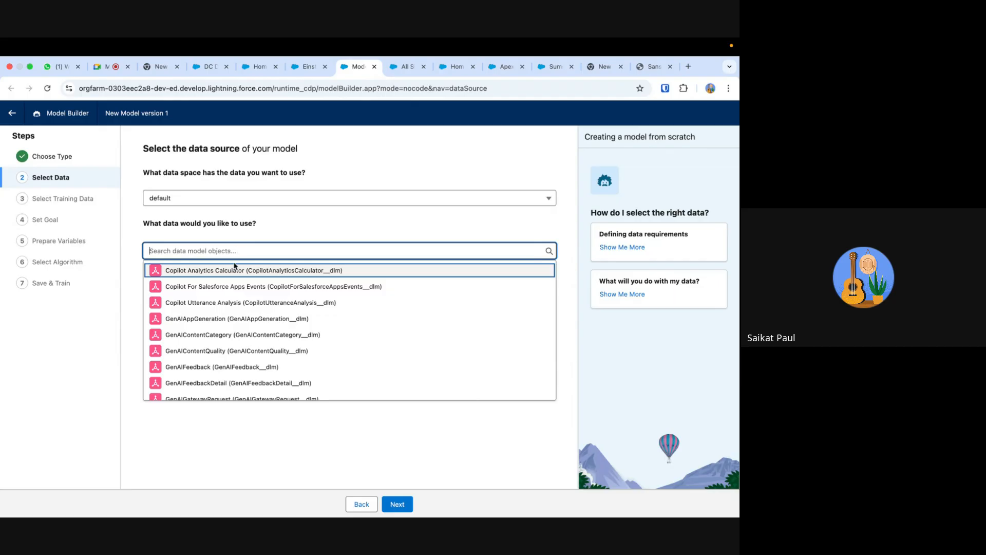
{"action": "scroll", "coordinate": [309, 335], "scroll_direction": "down", "scroll_amount": 5}
{"action": "scroll", "coordinate": [309, 334], "scroll_direction": "up", "scroll_amount": 5}
{"action": "left_click", "coordinate": [276, 271]}
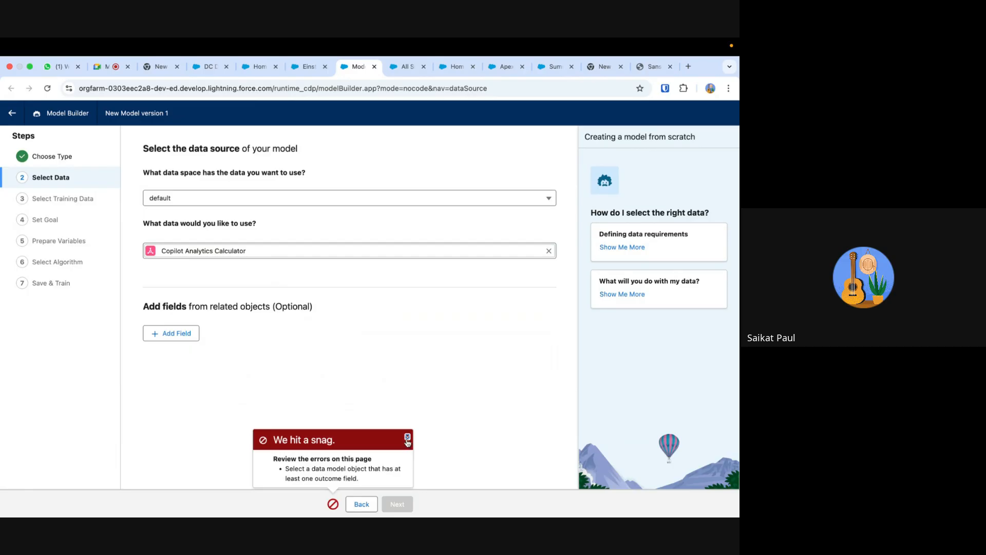
{"action": "left_click", "coordinate": [408, 437]}
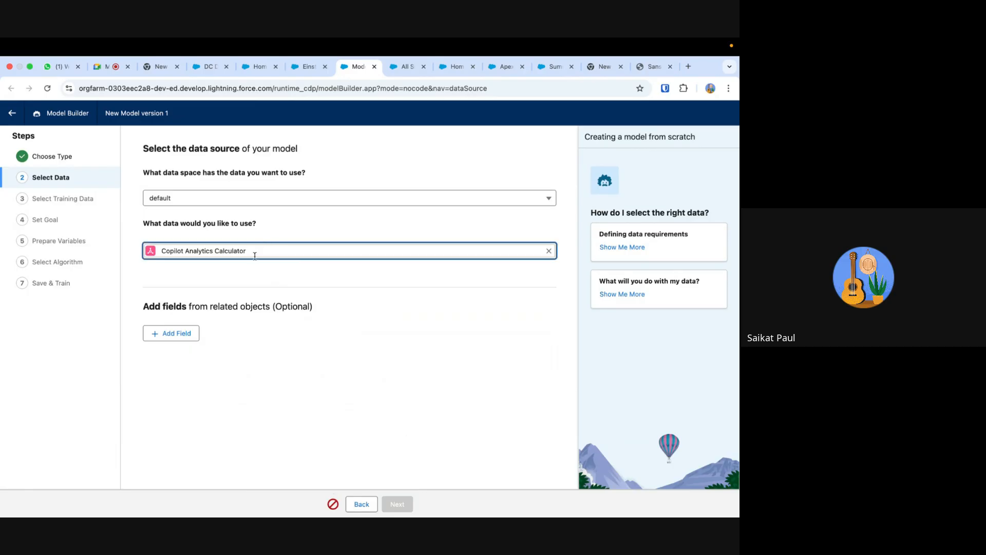
{"action": "left_click", "coordinate": [549, 251]}
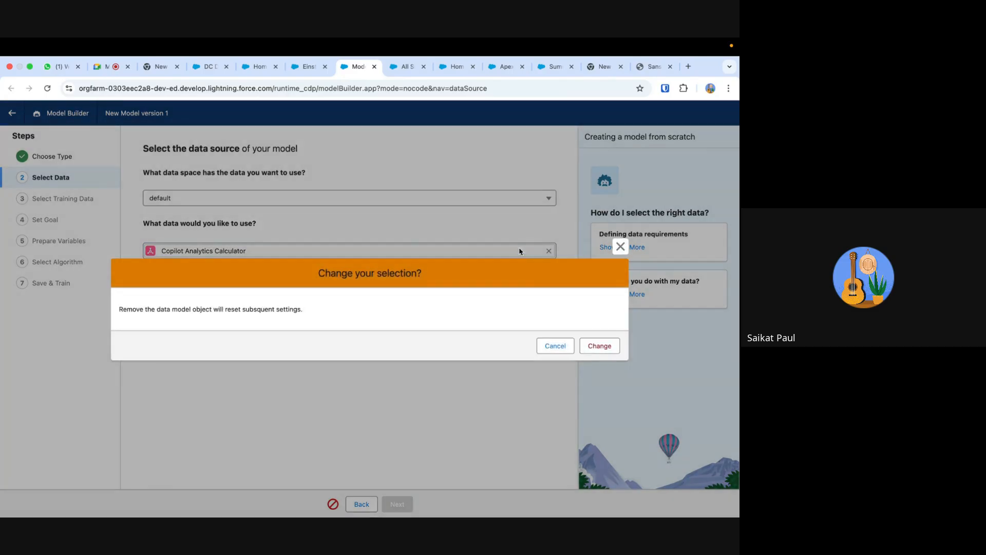
{"action": "left_click", "coordinate": [599, 345]}
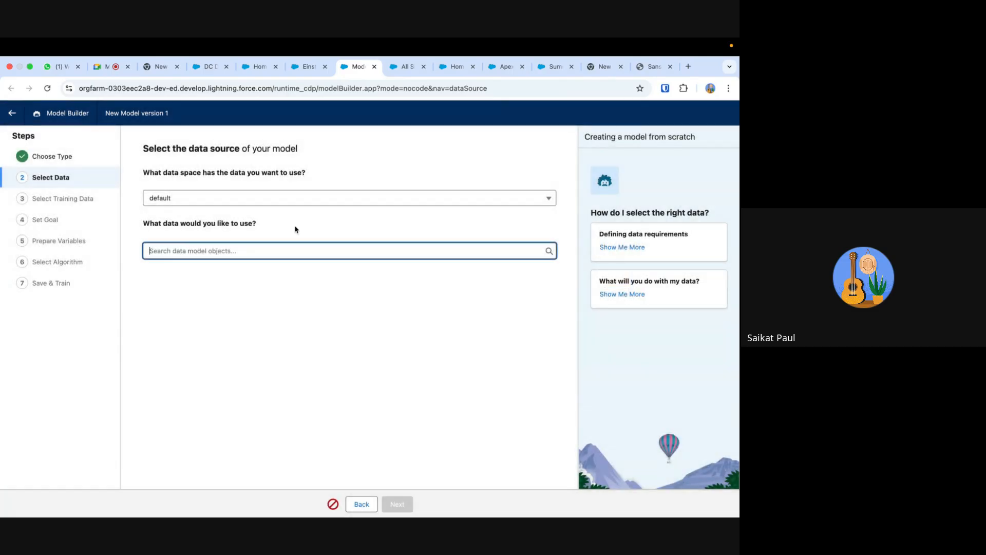
- Use the GenAIContentCategory data model object as the model's data source and train on all records
{"action": "left_click", "coordinate": [250, 250]}
{"action": "scroll", "coordinate": [242, 316], "scroll_direction": "down", "scroll_amount": 5}
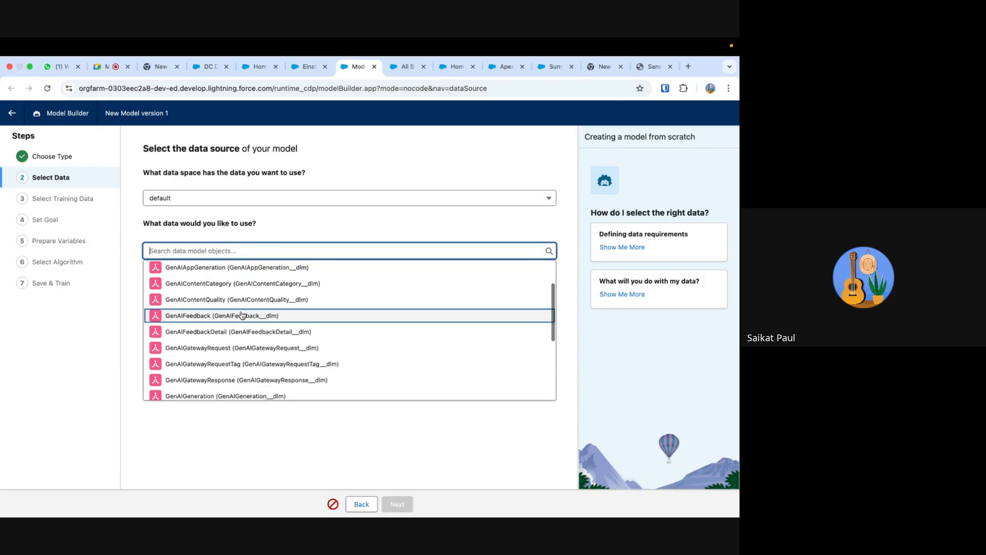
{"action": "scroll", "coordinate": [231, 303], "scroll_direction": "up", "scroll_amount": 3}
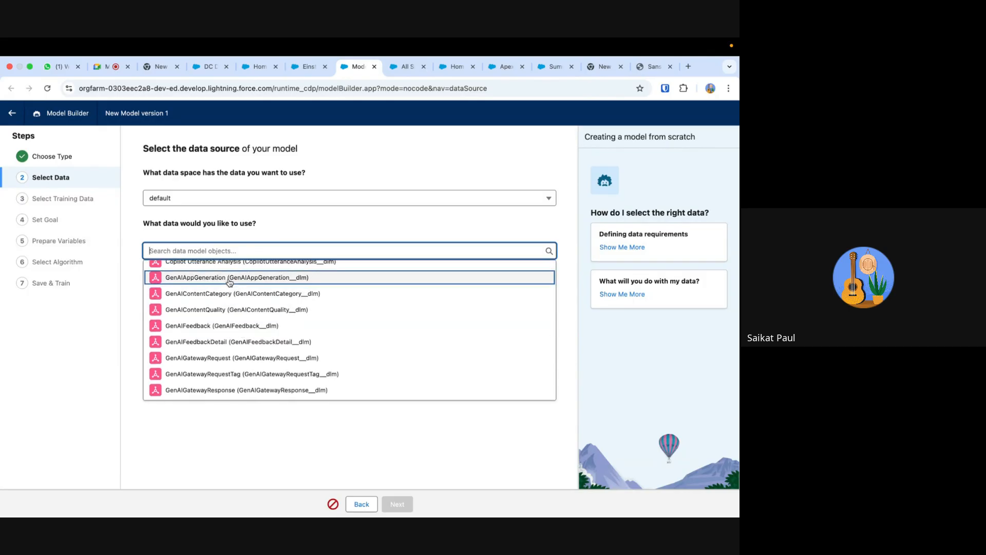
{"action": "left_click", "coordinate": [229, 295]}
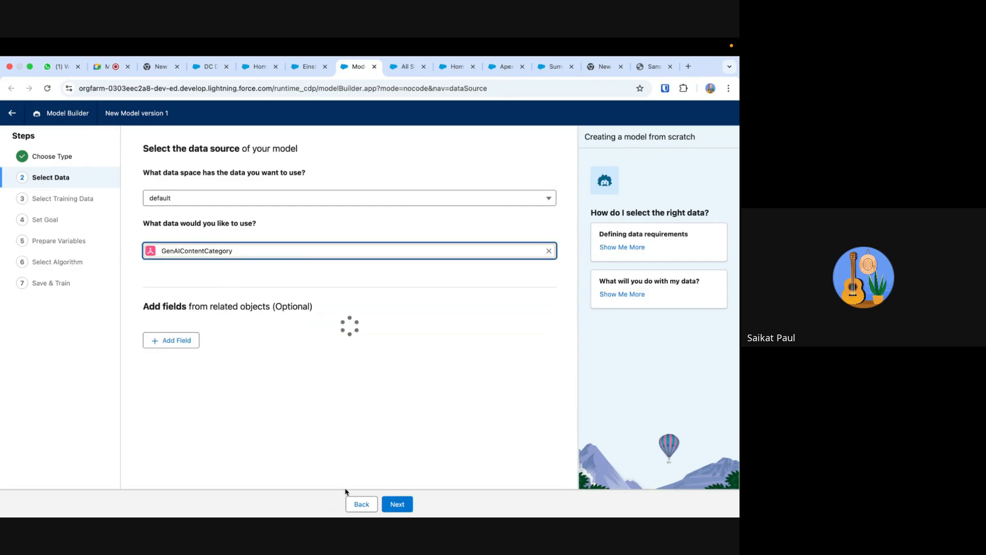
{"action": "left_click", "coordinate": [397, 506]}
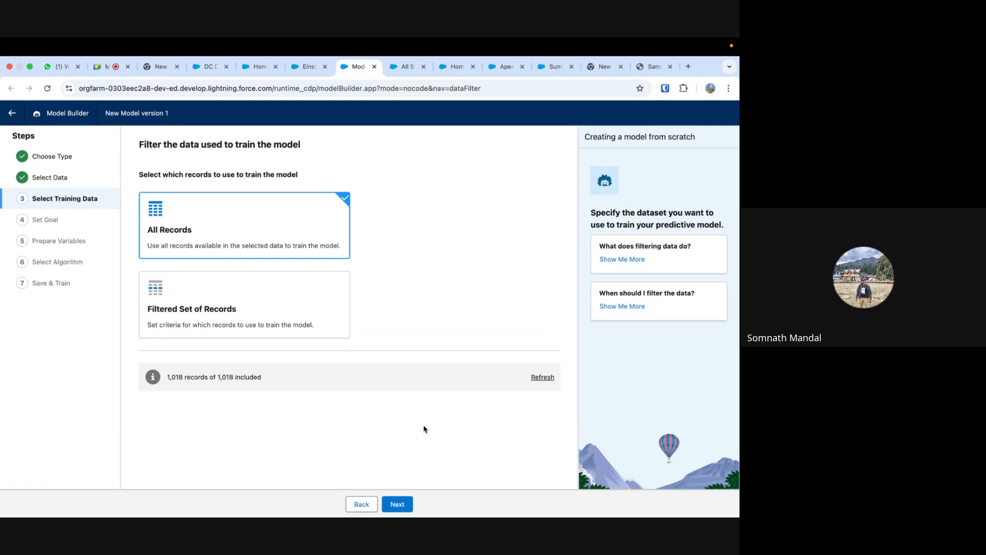
{"action": "left_click", "coordinate": [409, 503]}
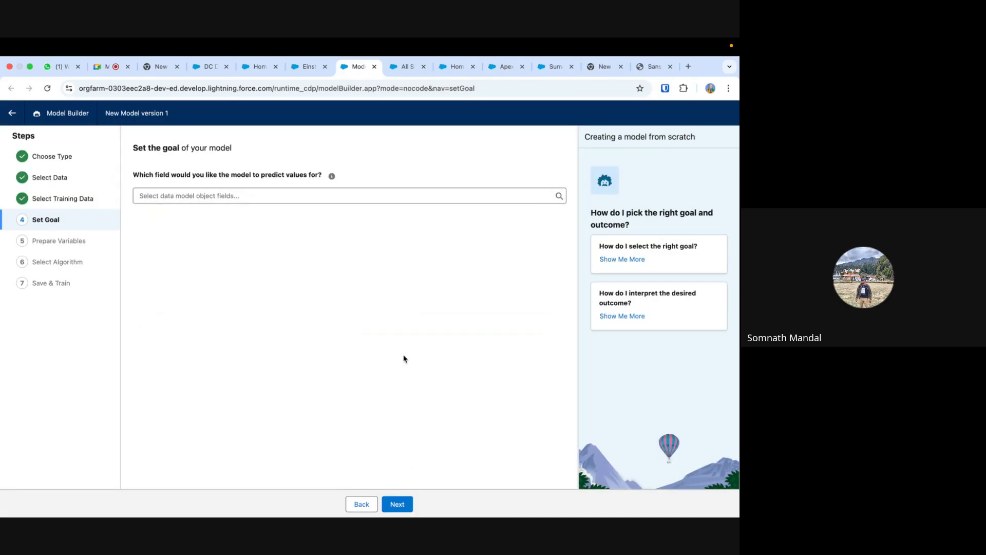
- Set the model's goal to predict Detector Type, maximizing the value TOXICITY, and proceed to variable preparation
{"action": "left_click", "coordinate": [215, 196]}
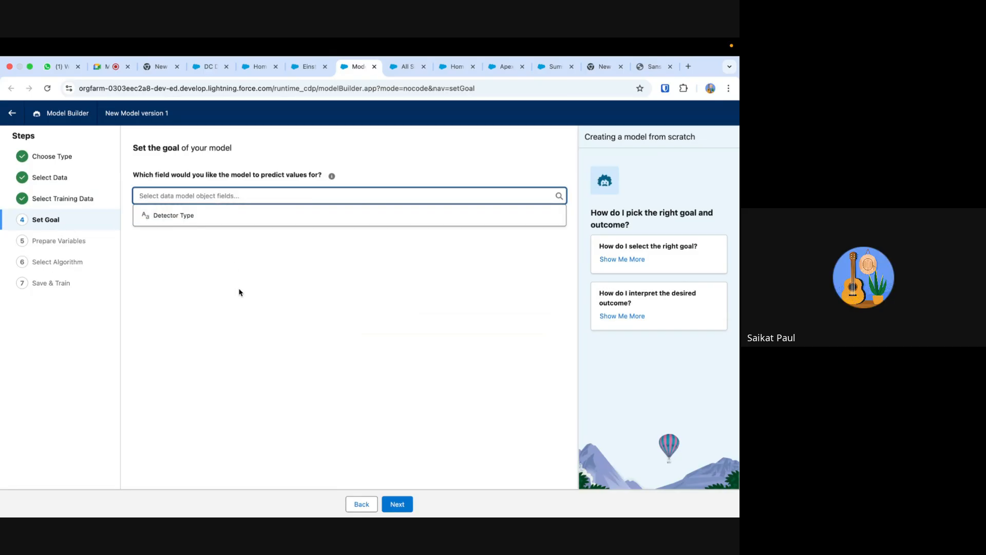
{"action": "left_click", "coordinate": [238, 216]}
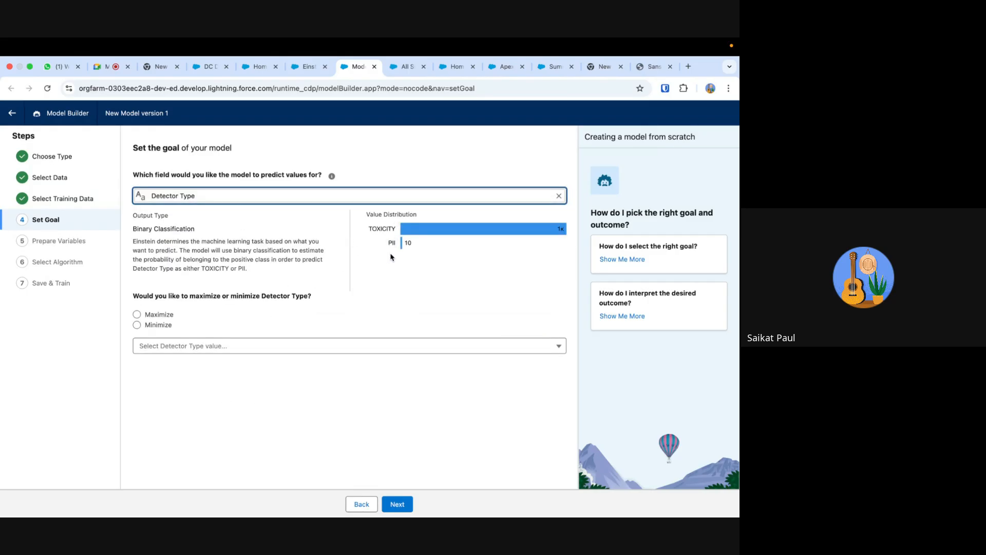
{"action": "left_click", "coordinate": [137, 315]}
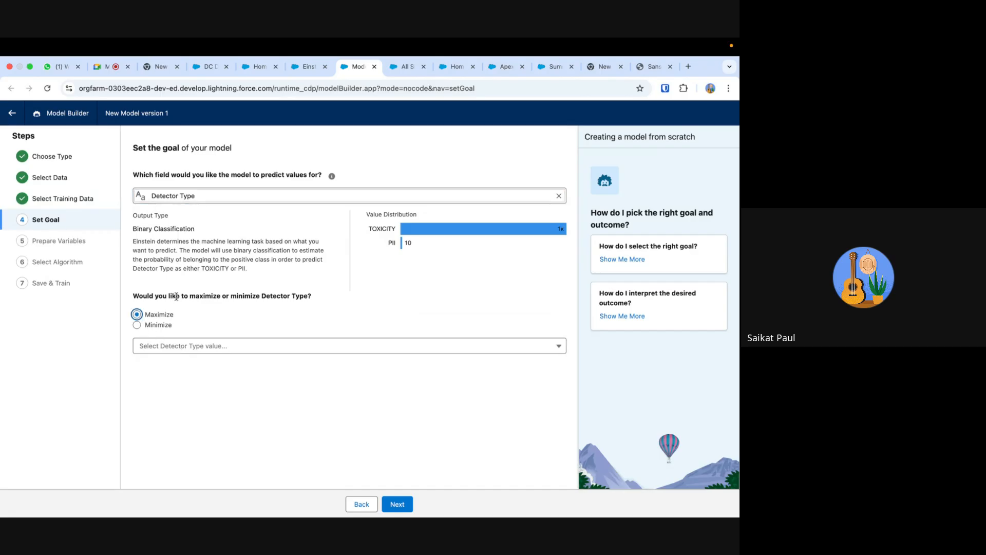
{"action": "left_click", "coordinate": [236, 346]}
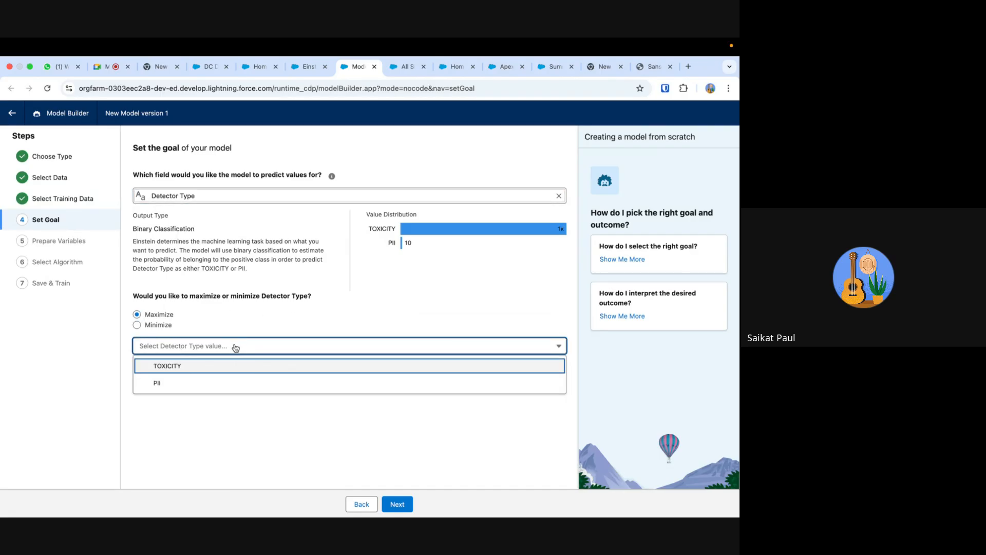
{"action": "left_click", "coordinate": [220, 367]}
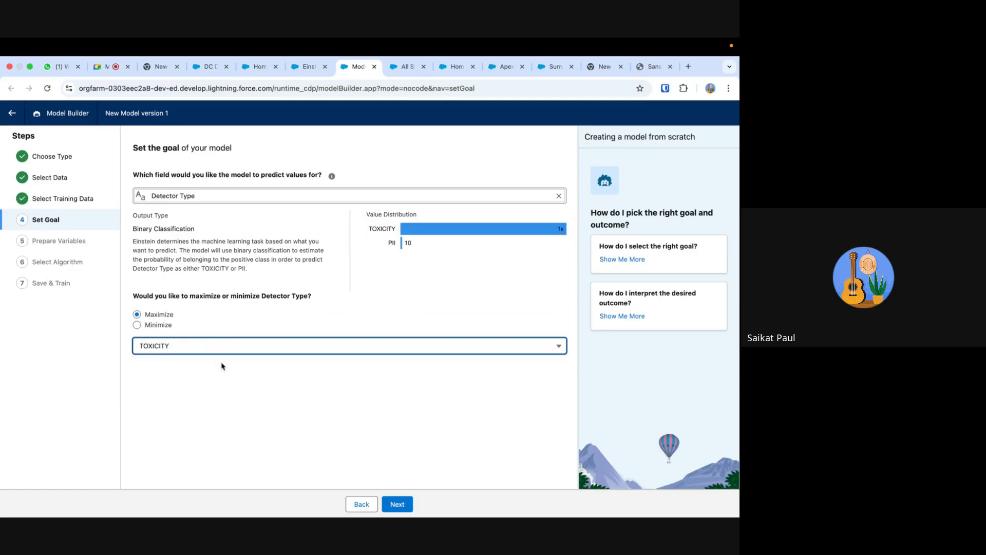
{"action": "left_click", "coordinate": [397, 504]}
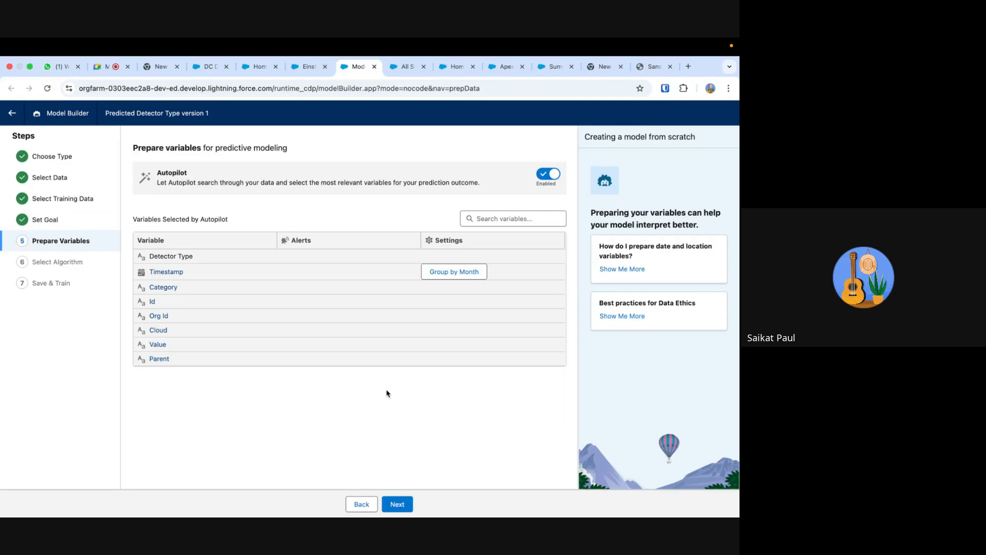
- Check the Timestamp variable's transformation, then accept the Autopilot variables and automatic algorithm selection
{"action": "left_click", "coordinate": [454, 276]}
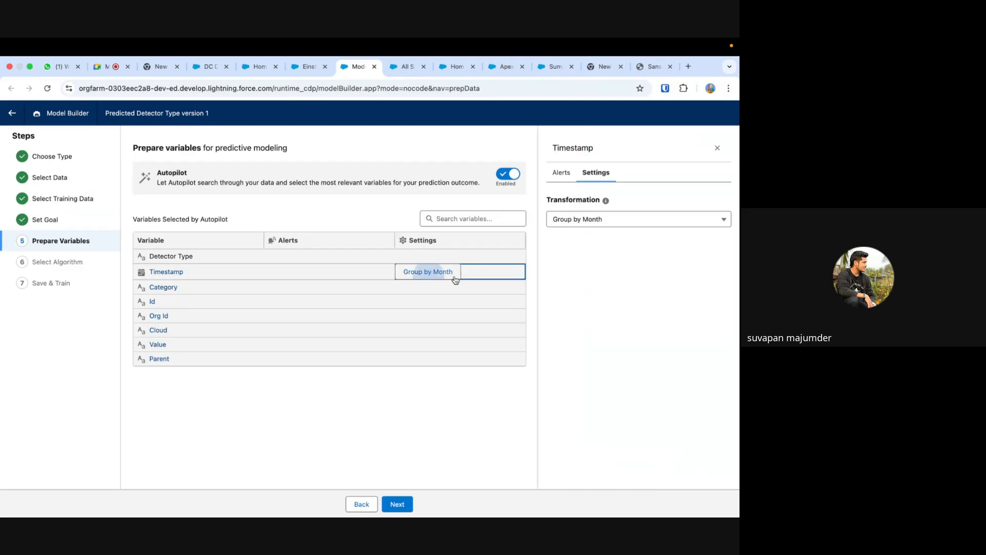
{"action": "left_click", "coordinate": [718, 148]}
{"action": "left_click", "coordinate": [396, 505]}
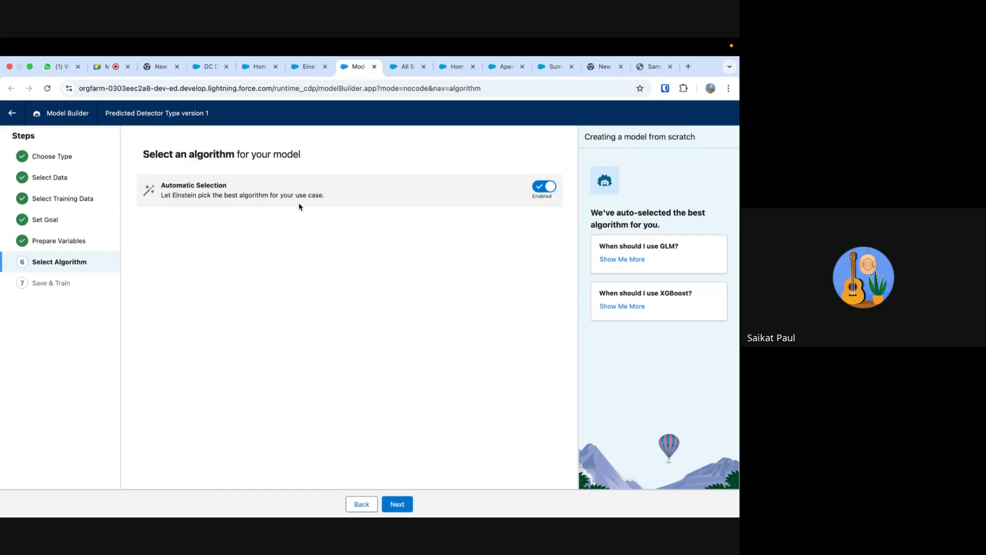
{"action": "left_click", "coordinate": [398, 505]}
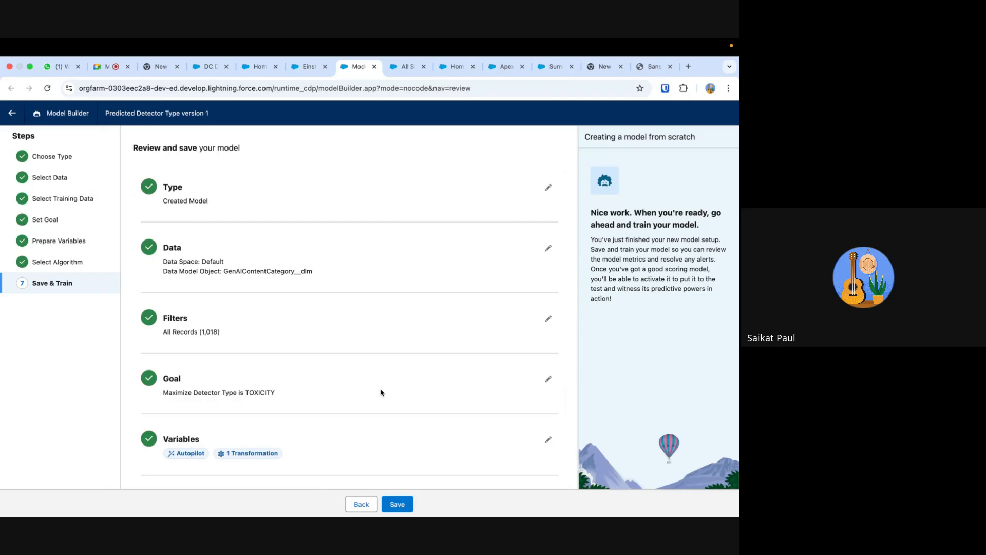
- Review the model summary, save and train it as Predicted Detector Type1, and return to Einstein Studio
{"action": "scroll", "coordinate": [407, 258], "scroll_direction": "down", "scroll_amount": 2}
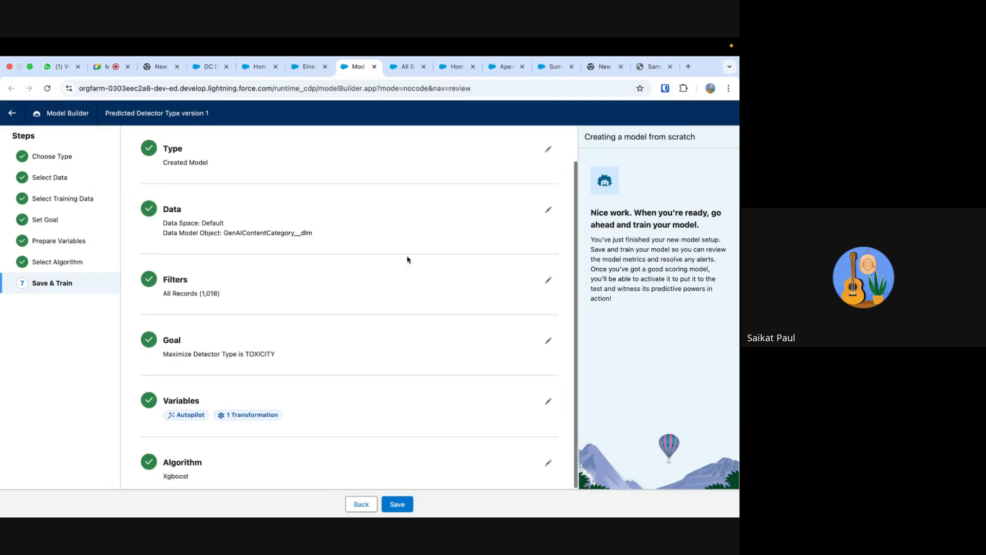
{"action": "left_click", "coordinate": [402, 505]}
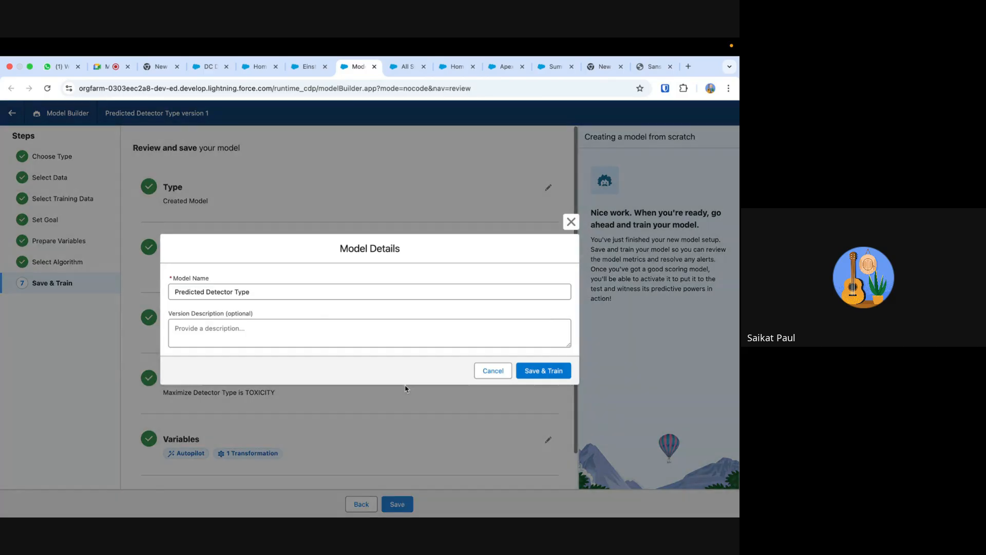
{"action": "left_click", "coordinate": [285, 290]}
{"action": "type", "text": "1"}
{"action": "left_click", "coordinate": [272, 322]}
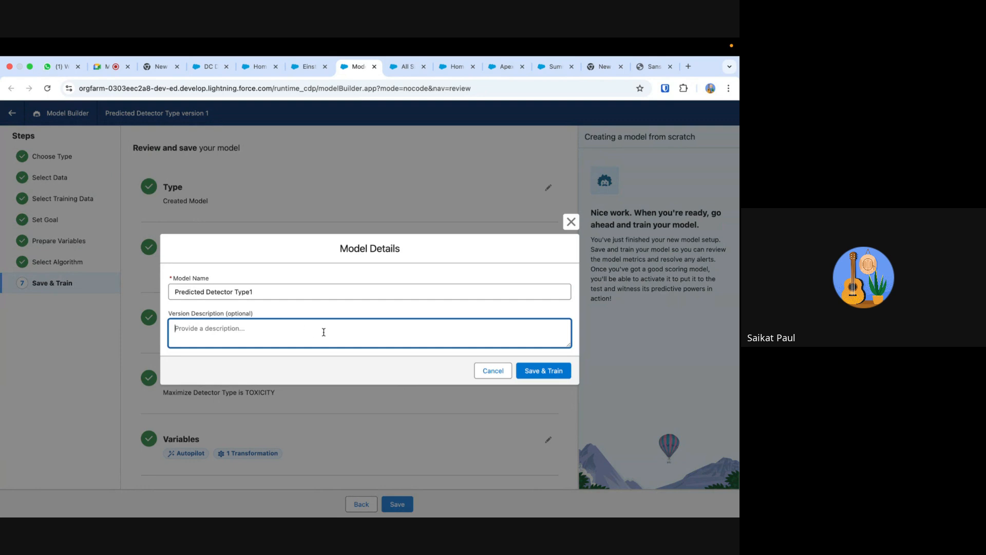
{"action": "left_click", "coordinate": [544, 371]}
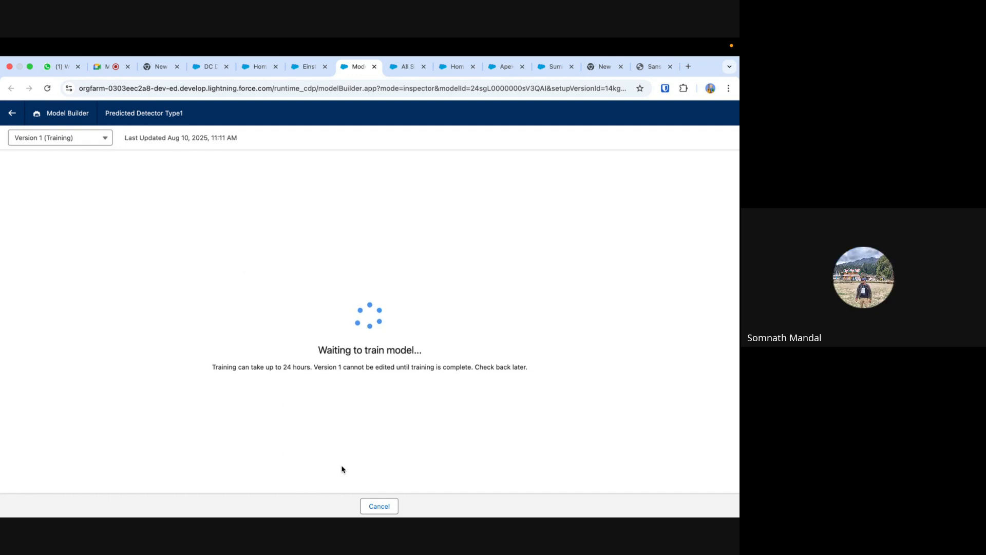
{"action": "left_click", "coordinate": [13, 114]}
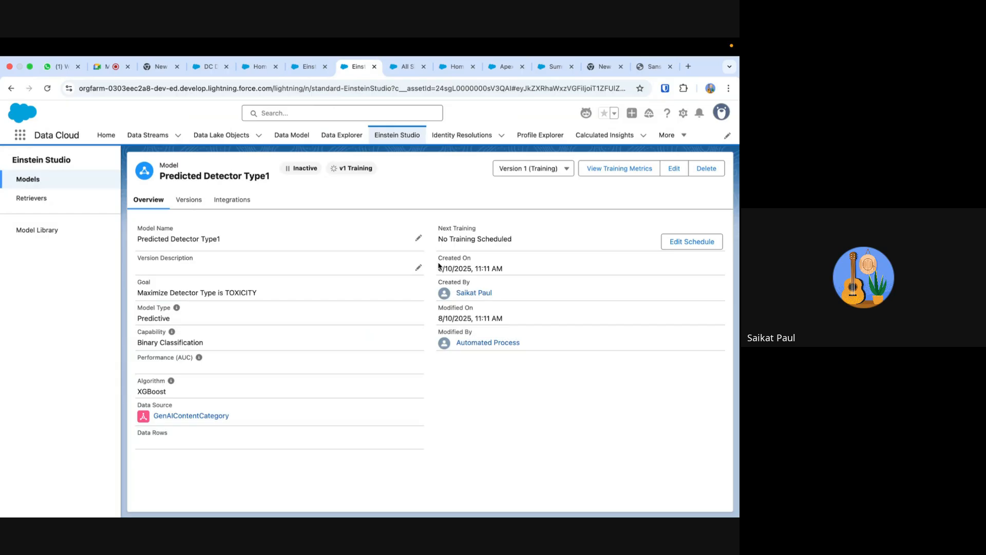
- Browse the Model Library, open GPT 4 Omni Mini and start a new configuration for it in the Model Playground
{"action": "left_click", "coordinate": [47, 231]}
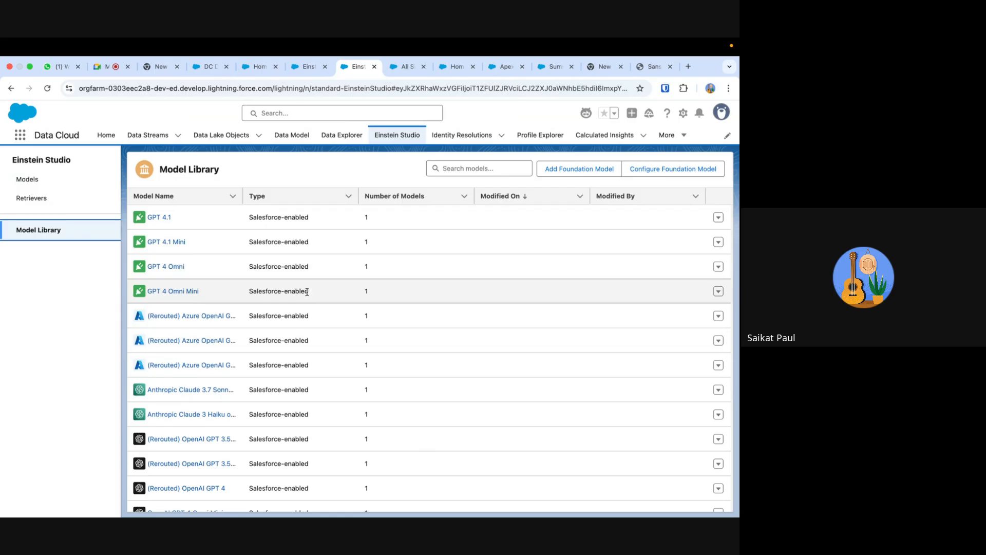
{"action": "scroll", "coordinate": [306, 290], "scroll_direction": "down", "scroll_amount": 3}
{"action": "scroll", "coordinate": [307, 292], "scroll_direction": "down", "scroll_amount": 3}
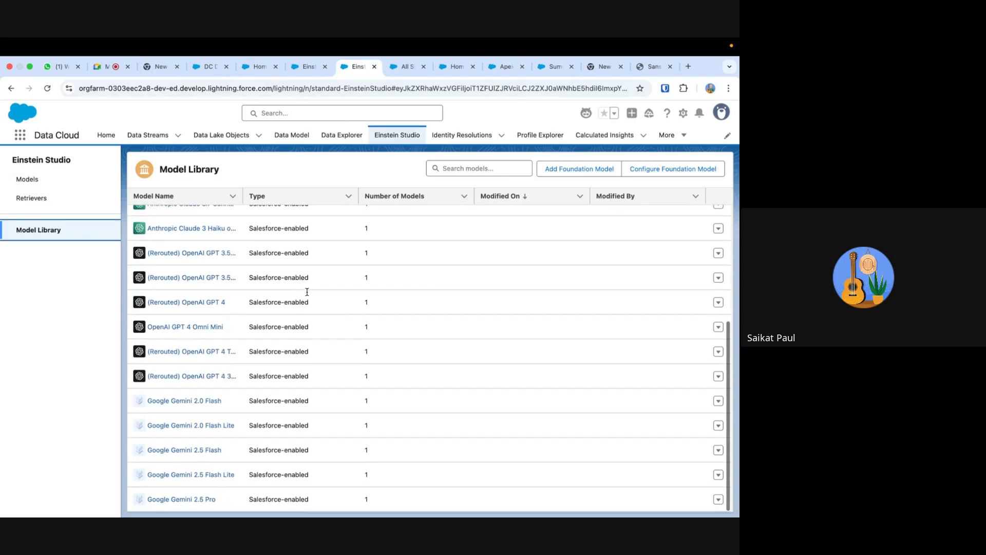
{"action": "scroll", "coordinate": [307, 291], "scroll_direction": "up", "scroll_amount": 6}
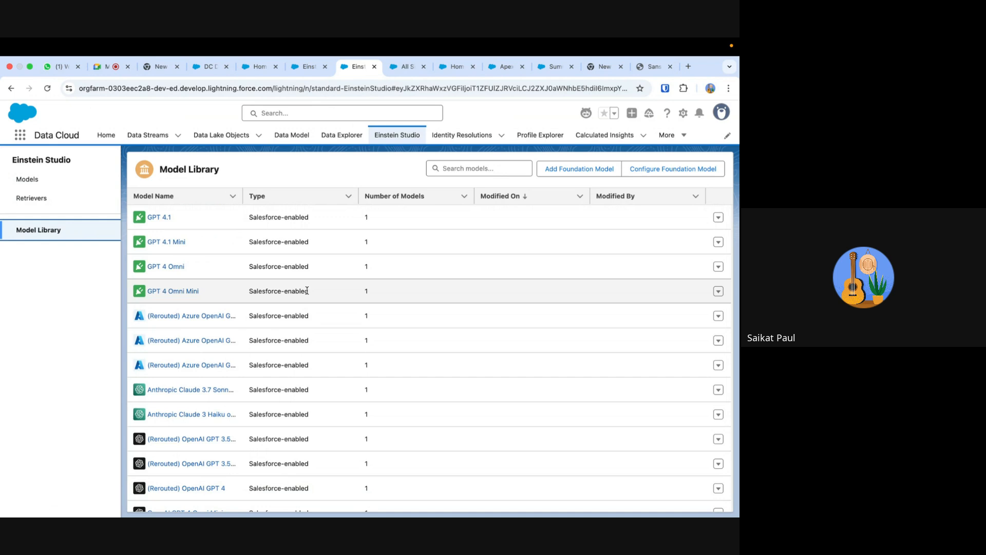
{"action": "left_click", "coordinate": [189, 292]}
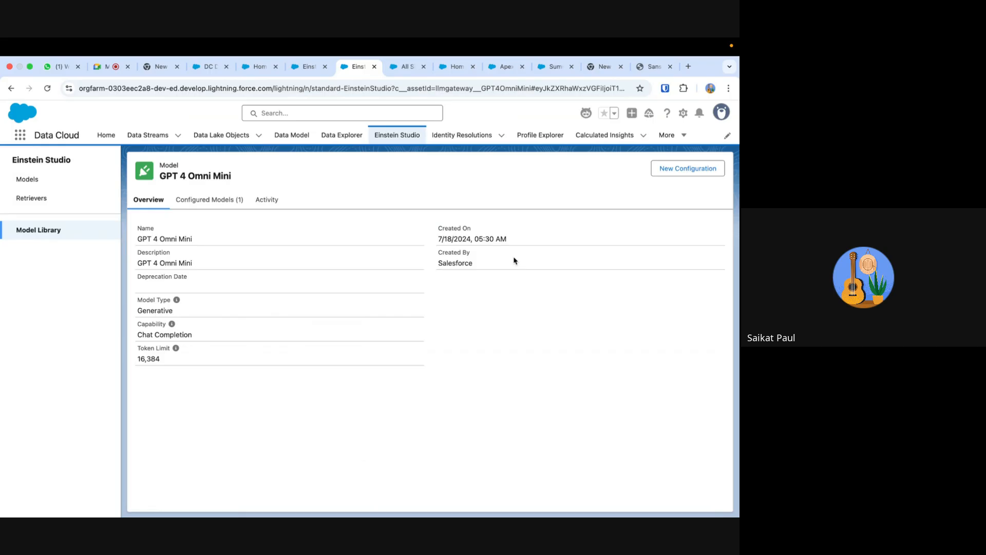
{"action": "left_click", "coordinate": [666, 173]}
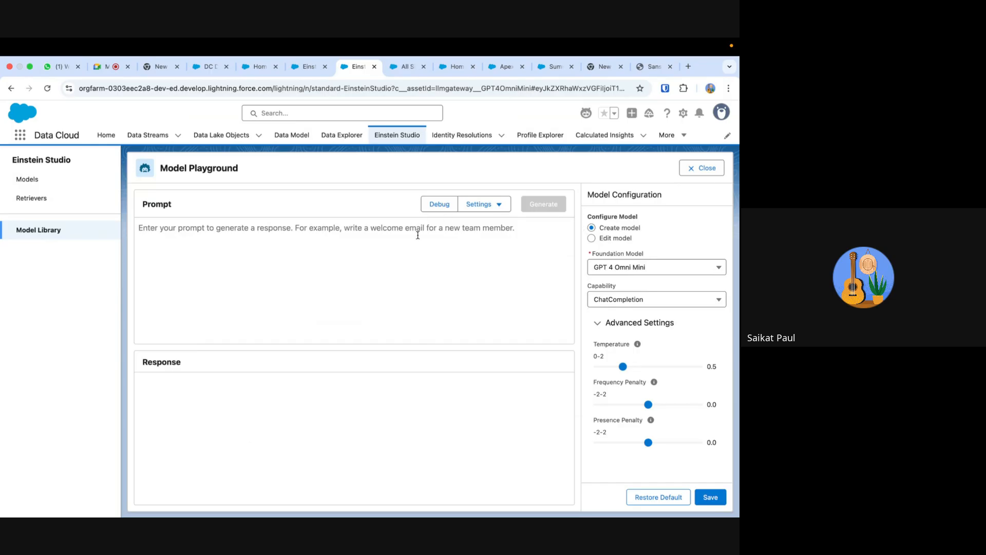
- Switch the playground configuration to editing an existing model, check the model choices, and read the Temperature, Frequency Penalty and Presence Penalty explanations
{"action": "left_click", "coordinate": [592, 239]}
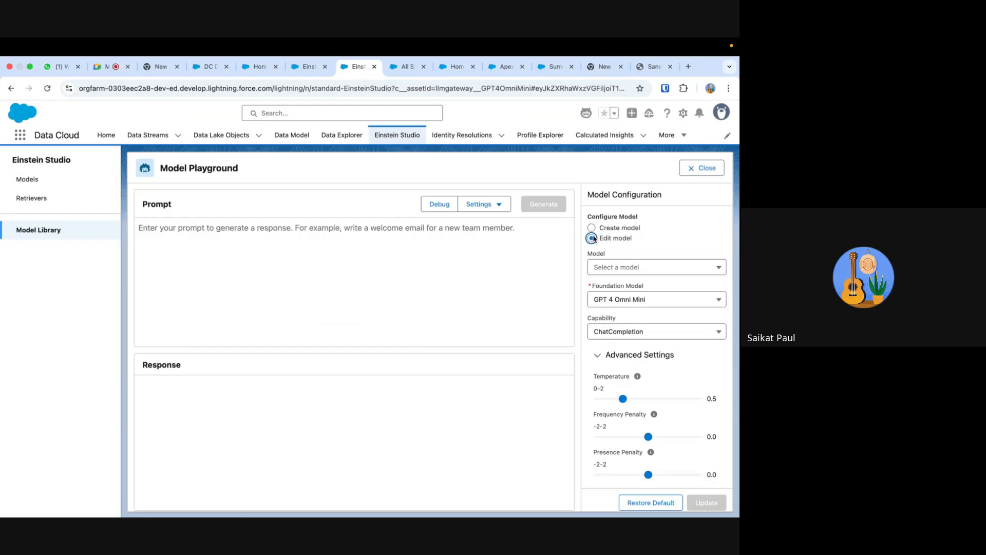
{"action": "left_click", "coordinate": [614, 268]}
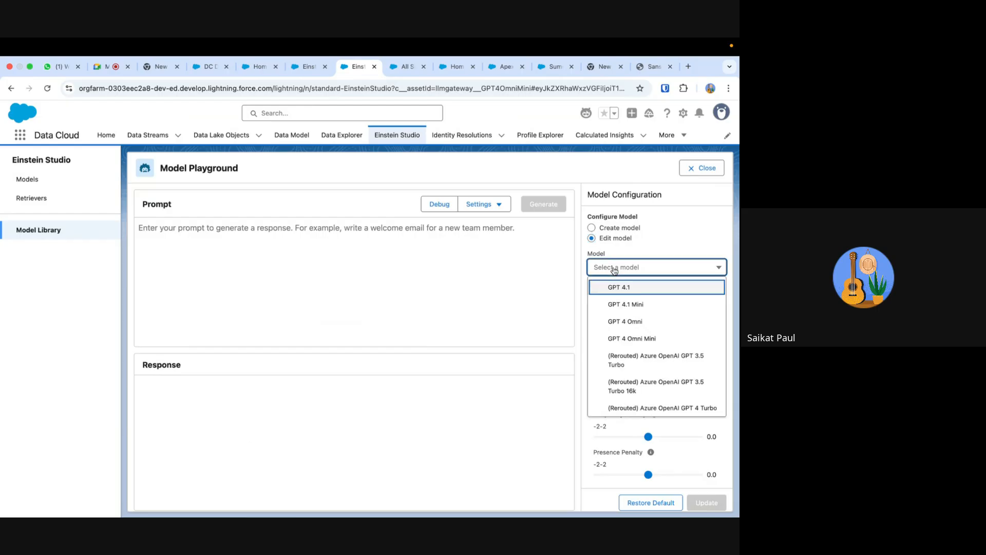
{"action": "left_click", "coordinate": [670, 220]}
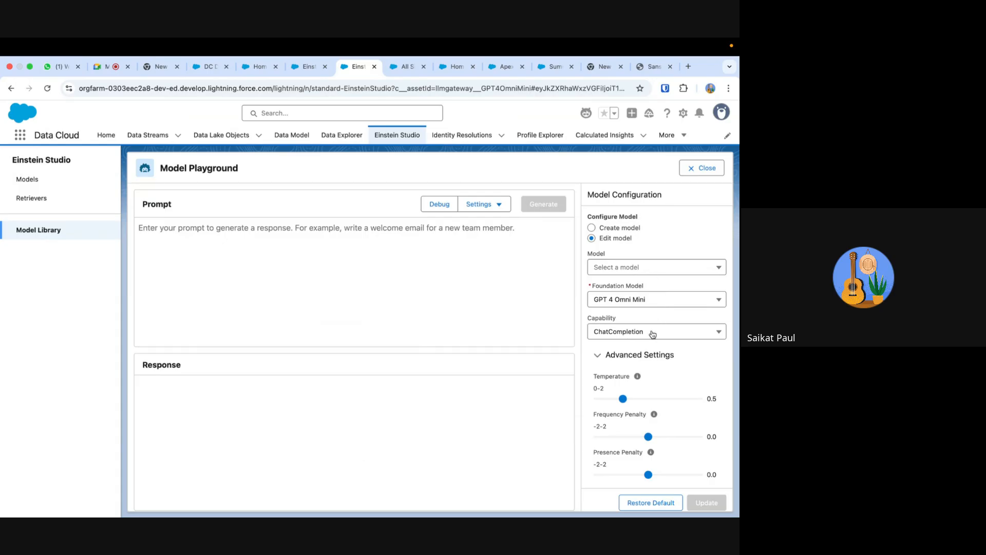
{"action": "scroll", "coordinate": [655, 380], "scroll_direction": "down", "scroll_amount": 1}
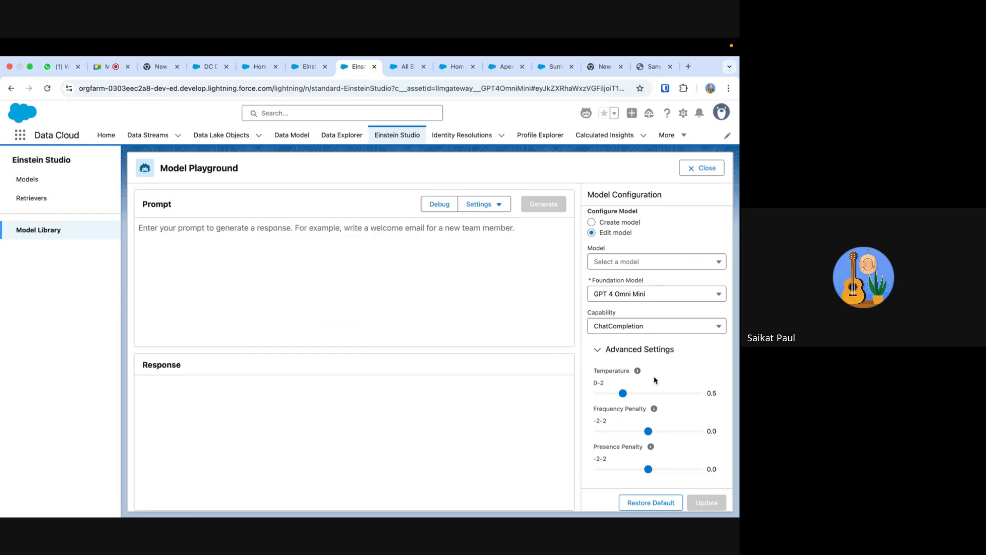
{"action": "mouse_move", "coordinate": [639, 372]}
{"action": "mouse_move", "coordinate": [655, 413]}
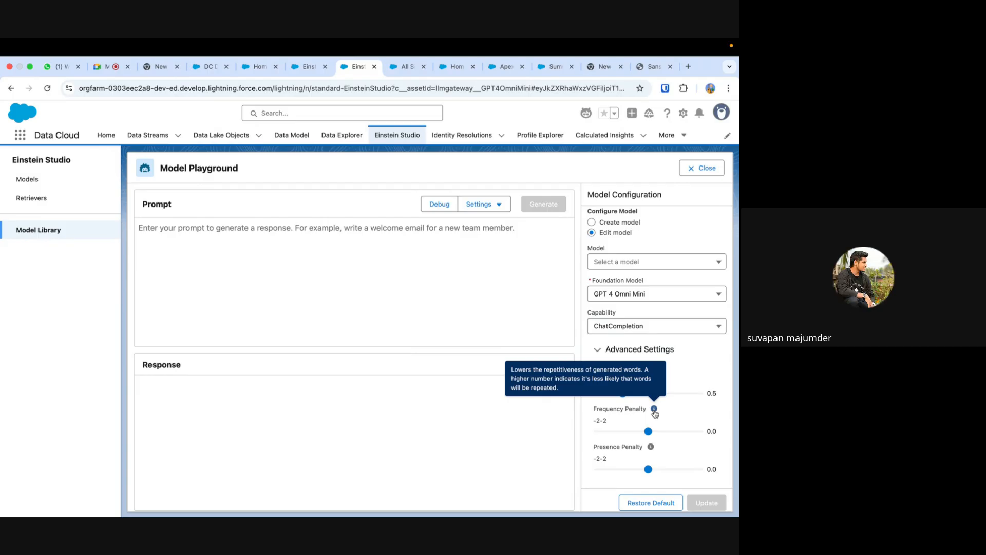
{"action": "mouse_move", "coordinate": [651, 447]}
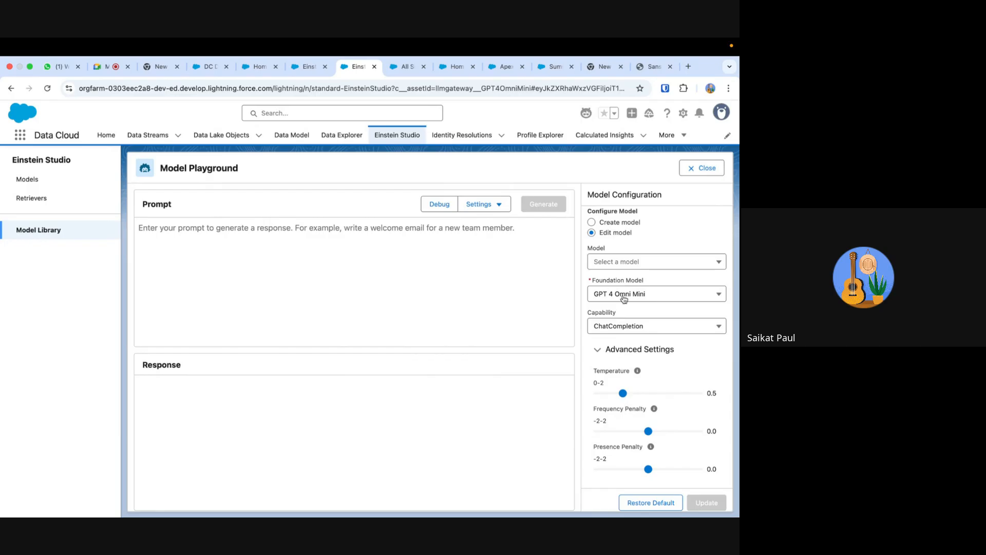
- Choose GPT 4.1 Mini as the model to edit, and check the foundation model and capability choices
{"action": "left_click", "coordinate": [654, 322]}
{"action": "left_click", "coordinate": [582, 296]}
{"action": "left_click", "coordinate": [609, 262]}
{"action": "left_click", "coordinate": [615, 297]}
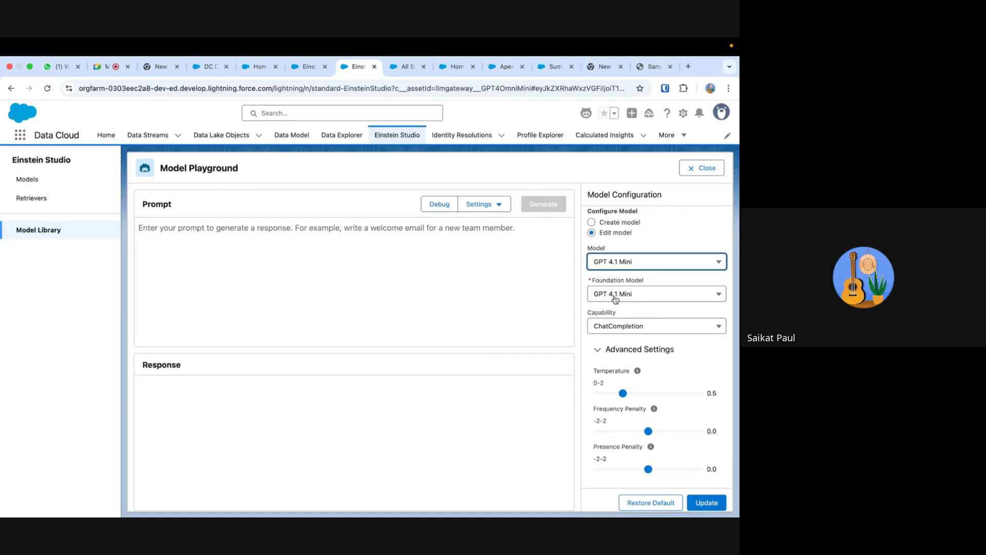
{"action": "left_click", "coordinate": [655, 299]}
{"action": "left_click", "coordinate": [705, 216]}
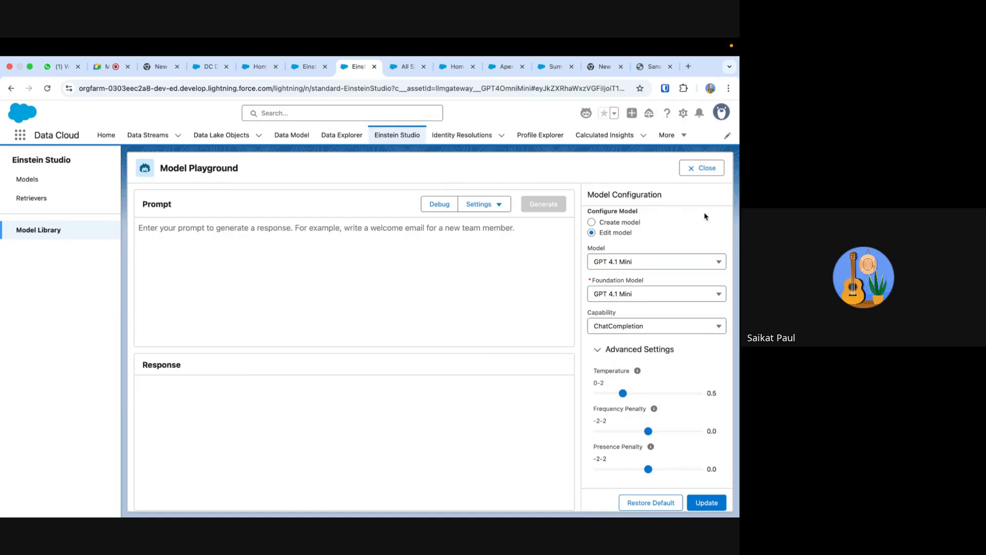
{"action": "left_click", "coordinate": [630, 326]}
{"action": "left_click", "coordinate": [569, 289]}
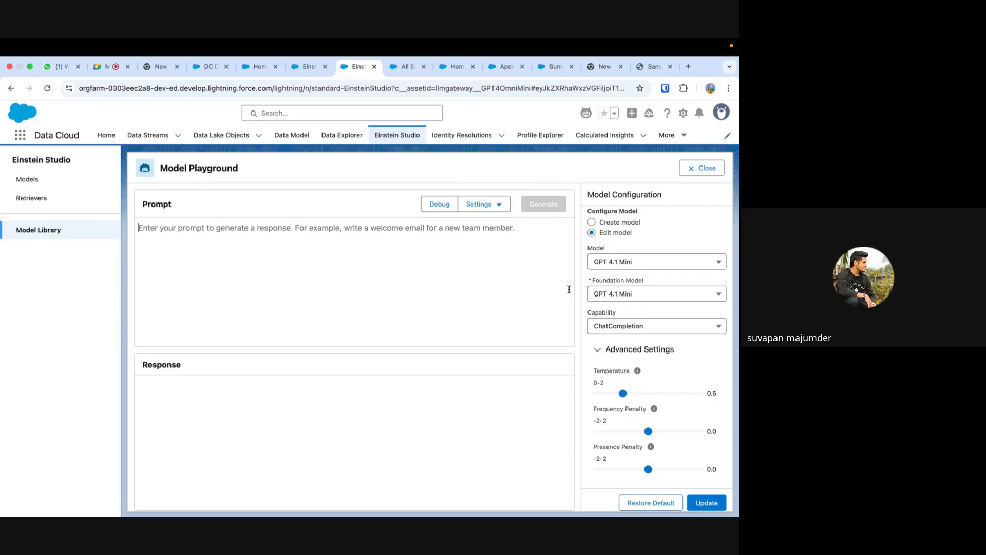
- Start adding a foundation model from the Models list, review the large language model connection types, and return to the list without adding one
{"action": "left_click", "coordinate": [45, 182]}
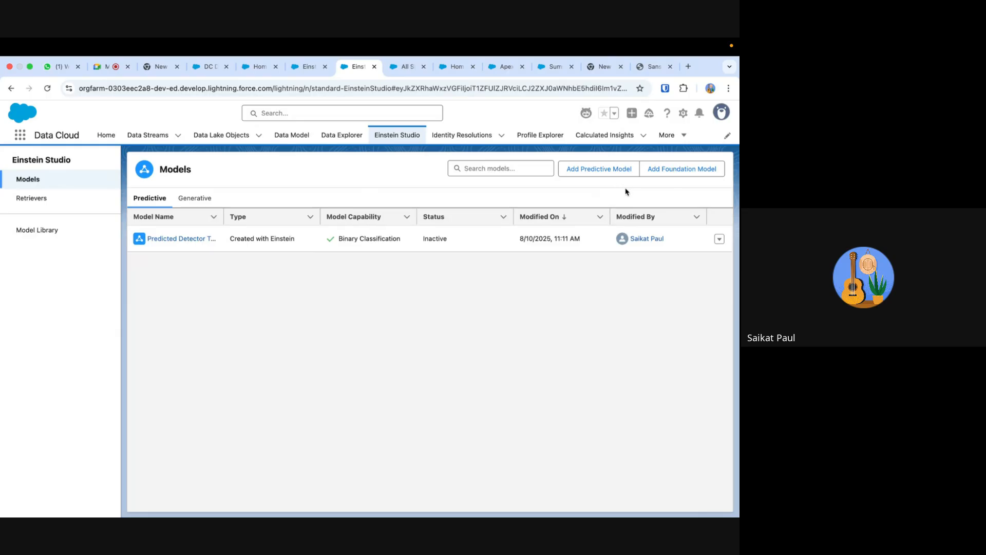
{"action": "left_click", "coordinate": [681, 172]}
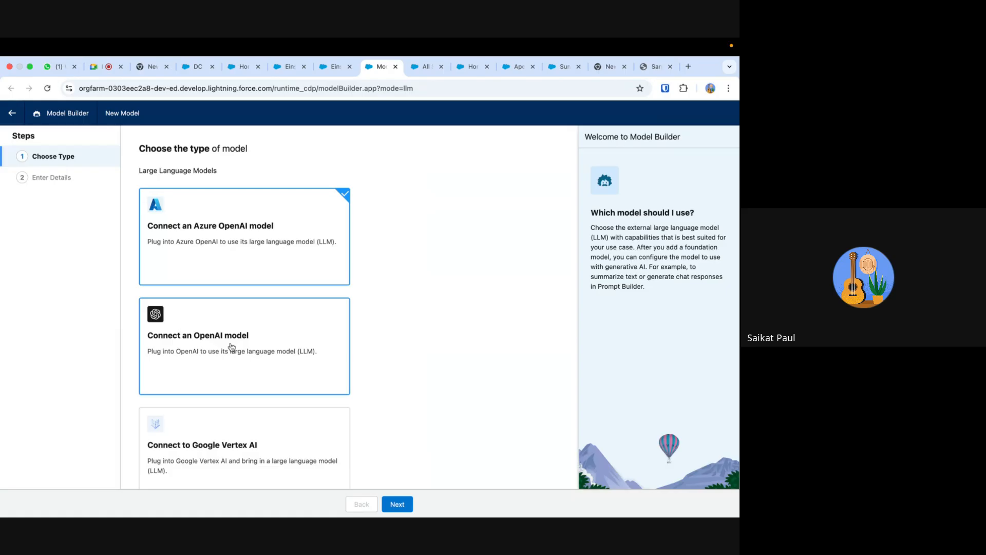
{"action": "scroll", "coordinate": [277, 350], "scroll_direction": "down", "scroll_amount": 4}
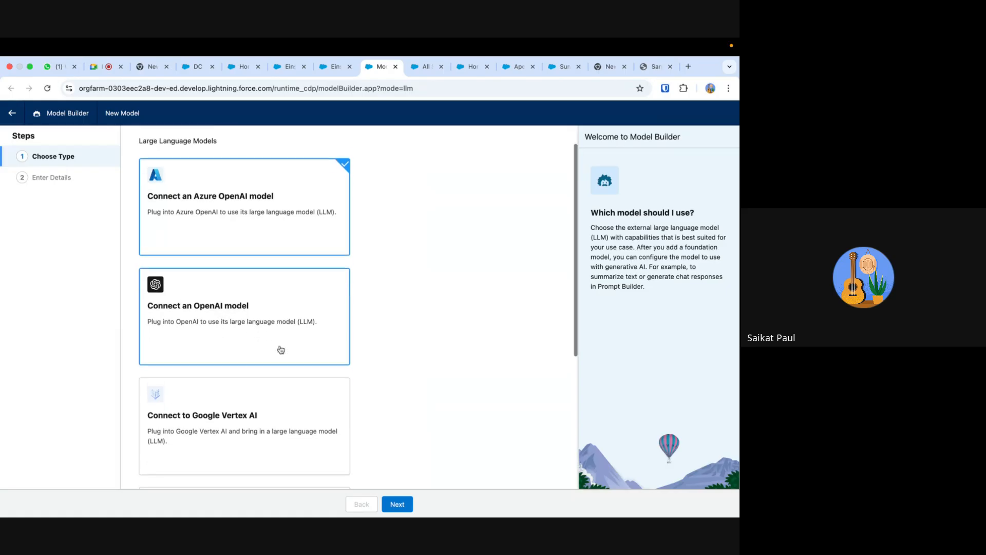
{"action": "scroll", "coordinate": [281, 350], "scroll_direction": "down", "scroll_amount": 2}
{"action": "scroll", "coordinate": [281, 350], "scroll_direction": "up", "scroll_amount": 5}
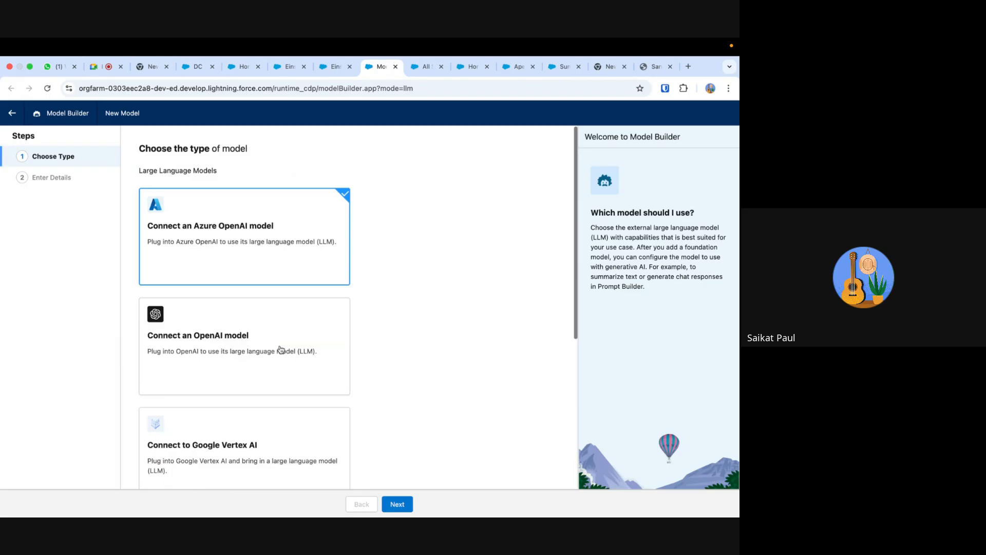
{"action": "scroll", "coordinate": [281, 350], "scroll_direction": "down", "scroll_amount": 5}
{"action": "left_click", "coordinate": [202, 397]}
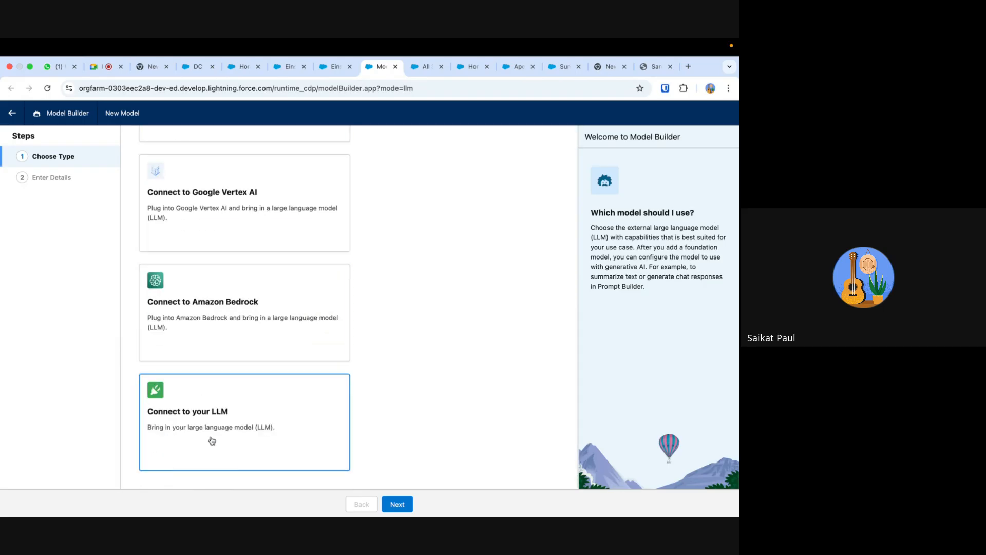
{"action": "scroll", "coordinate": [254, 447], "scroll_direction": "up", "scroll_amount": 5}
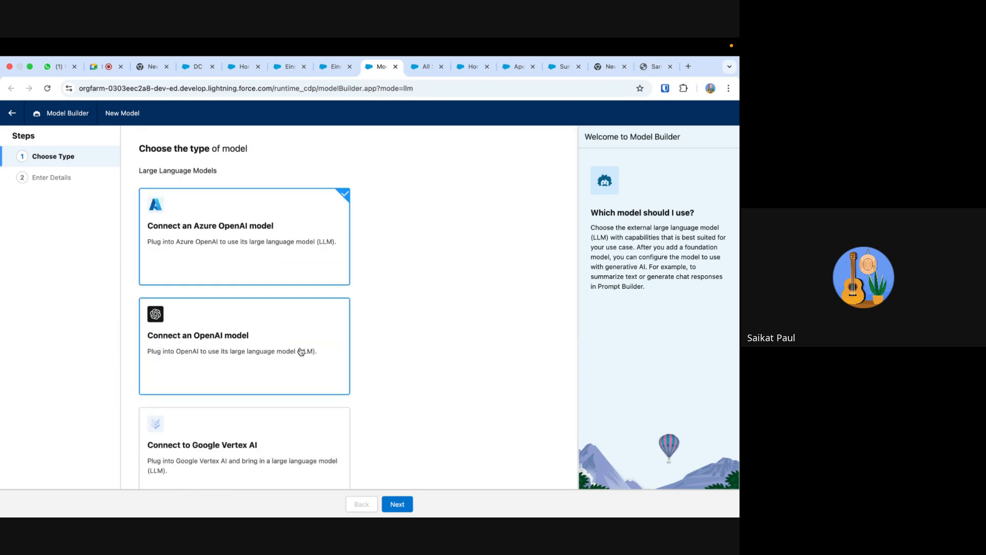
{"action": "left_click", "coordinate": [15, 94]}
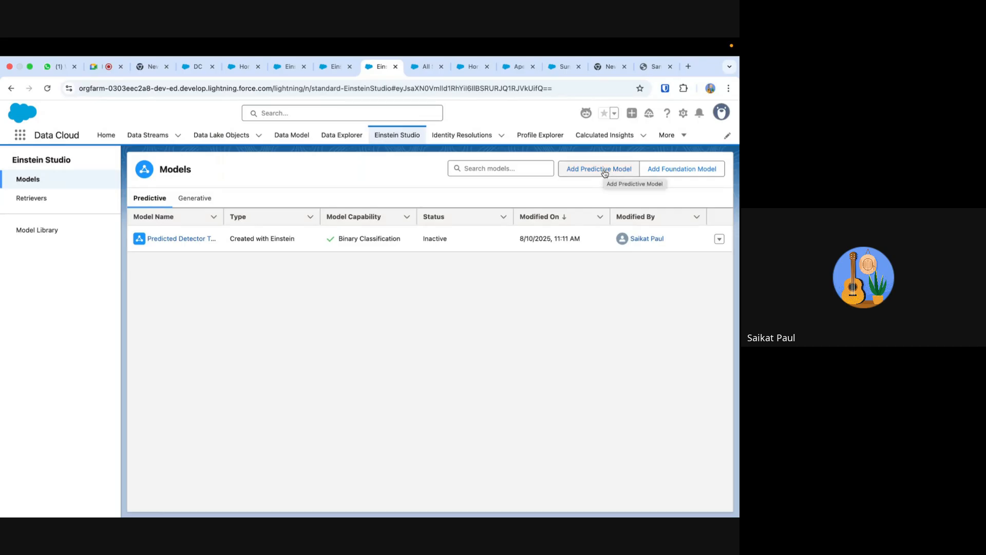
- Examine the list of generative models available in Einstein Studio
{"action": "left_click", "coordinate": [195, 199]}
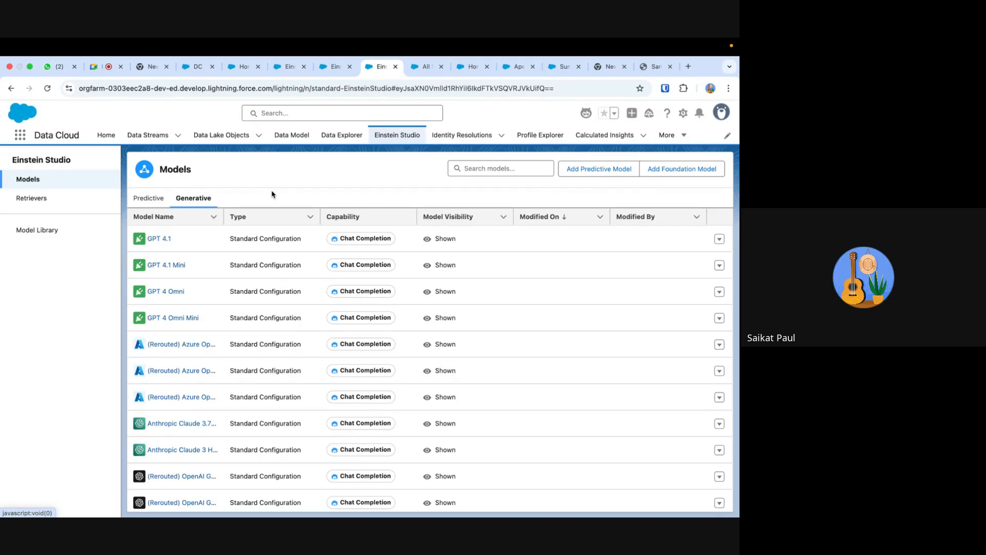
{"action": "scroll", "coordinate": [361, 330], "scroll_direction": "down", "scroll_amount": 5}
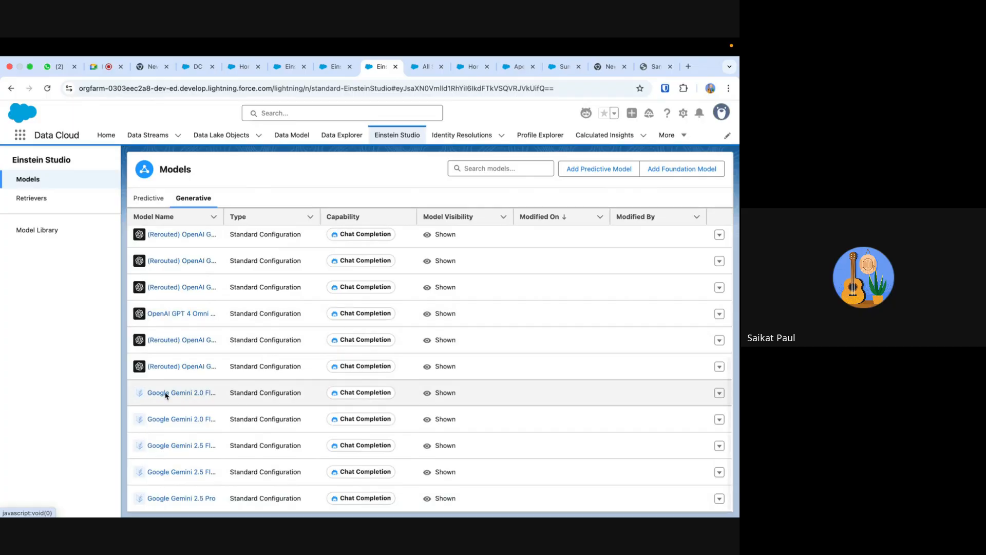
{"action": "scroll", "coordinate": [404, 385], "scroll_direction": "up", "scroll_amount": 5}
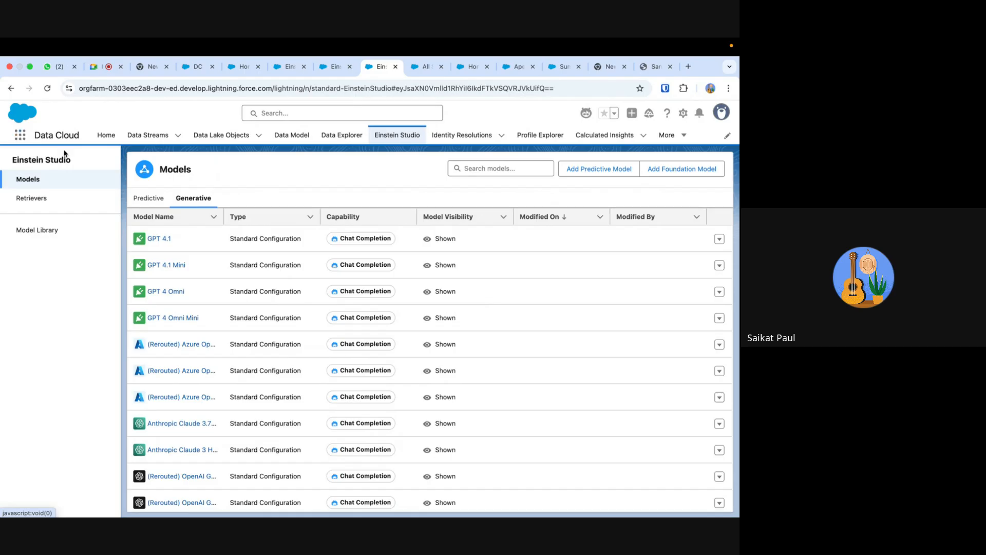
- Switch to the Setup page, search its navigation for "testing", and open the Agentforce Testing Center
{"action": "left_click", "coordinate": [20, 135]}
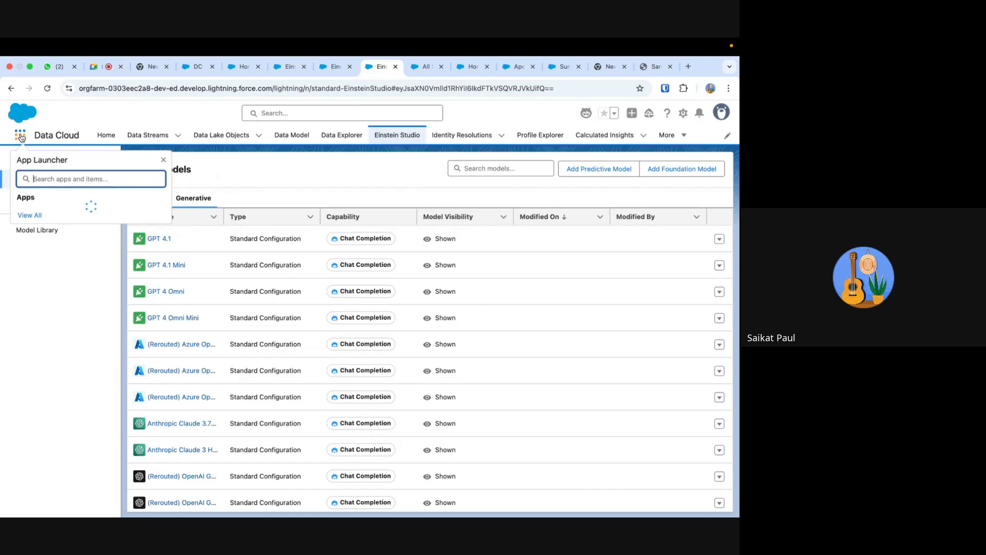
{"action": "left_click", "coordinate": [472, 67]}
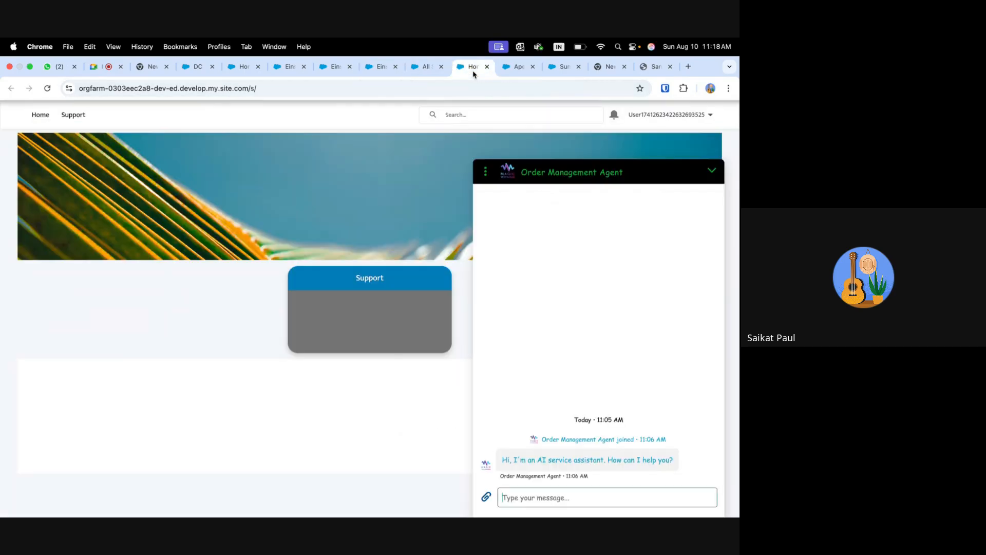
{"action": "left_click", "coordinate": [433, 72]}
{"action": "left_click", "coordinate": [518, 72]}
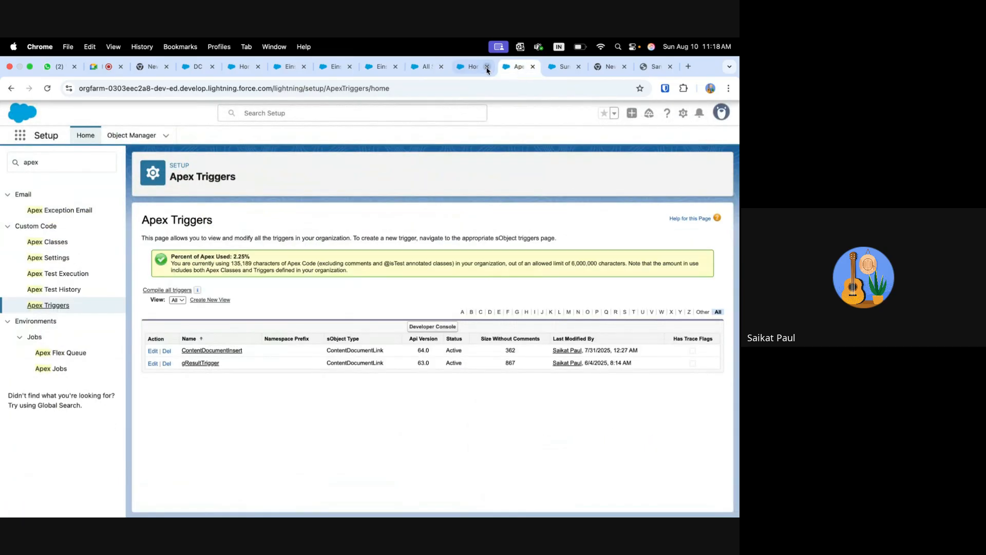
{"action": "left_click", "coordinate": [486, 69]}
{"action": "left_click", "coordinate": [519, 70]}
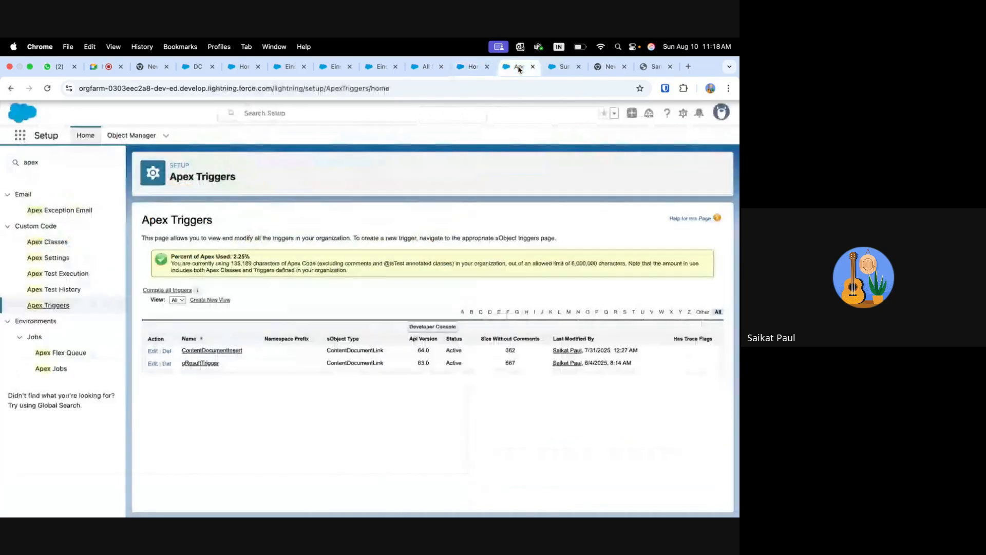
{"action": "left_click_drag", "start_coordinate": [52, 163], "coordinate": [1, 164]}
{"action": "type", "text": "te"}
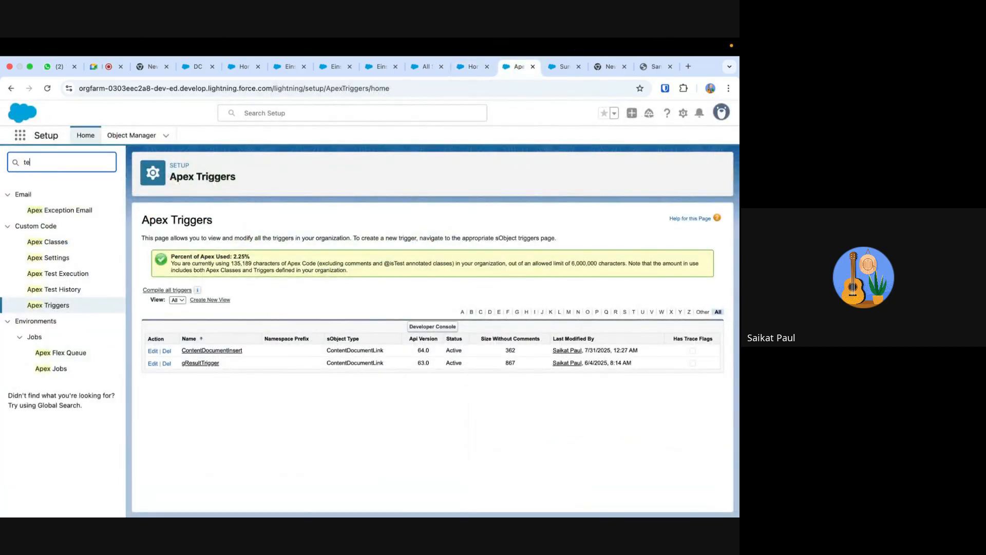
{"action": "type", "text": "sting"}
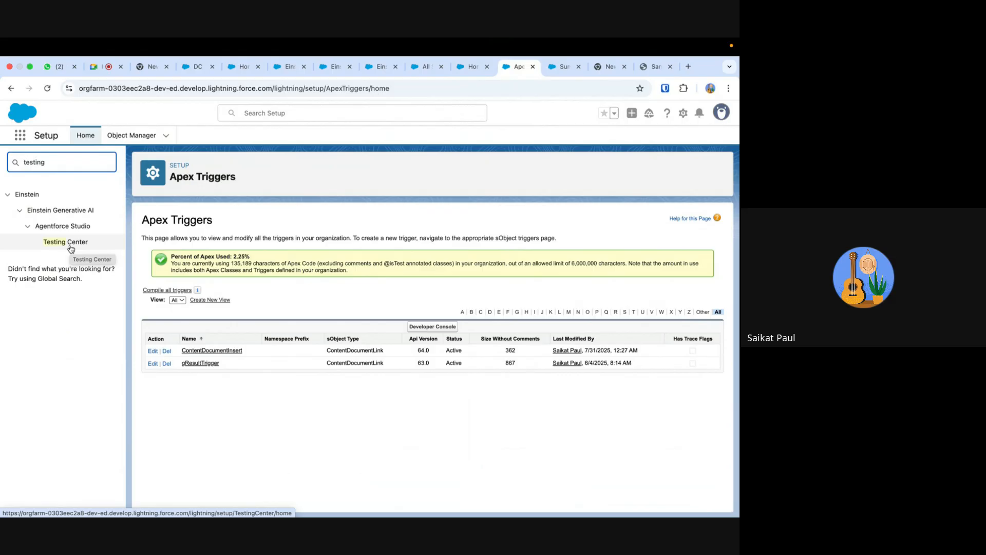
{"action": "left_click", "coordinate": [71, 245]}
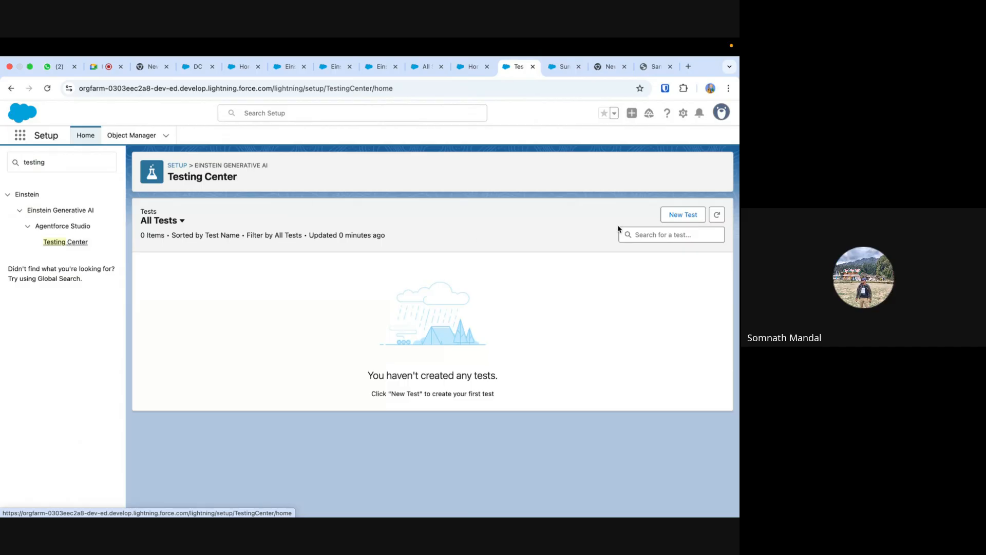
- Create a new test named Demo for Order Management Agent - v1 and proceed to its test conditions
{"action": "left_click", "coordinate": [693, 215]}
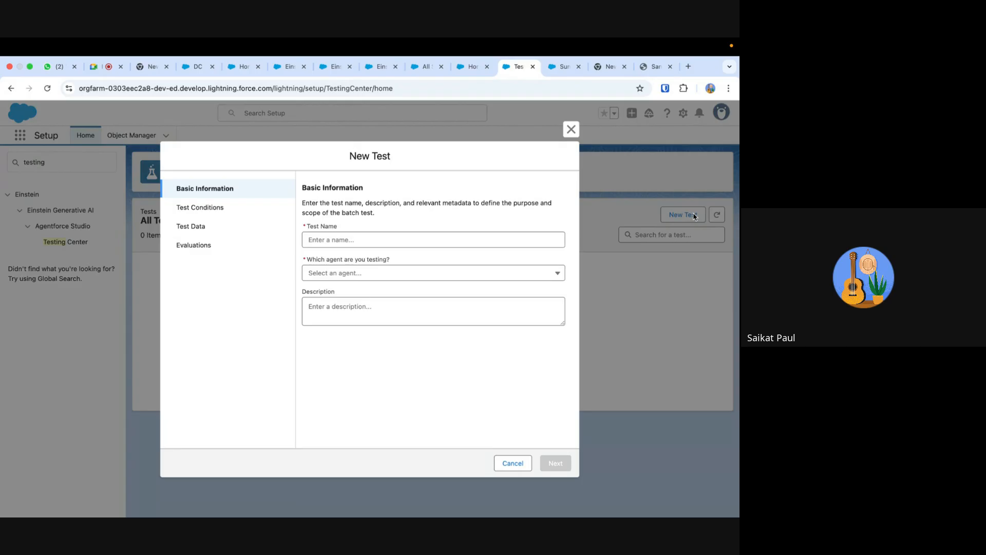
{"action": "left_click", "coordinate": [359, 234]}
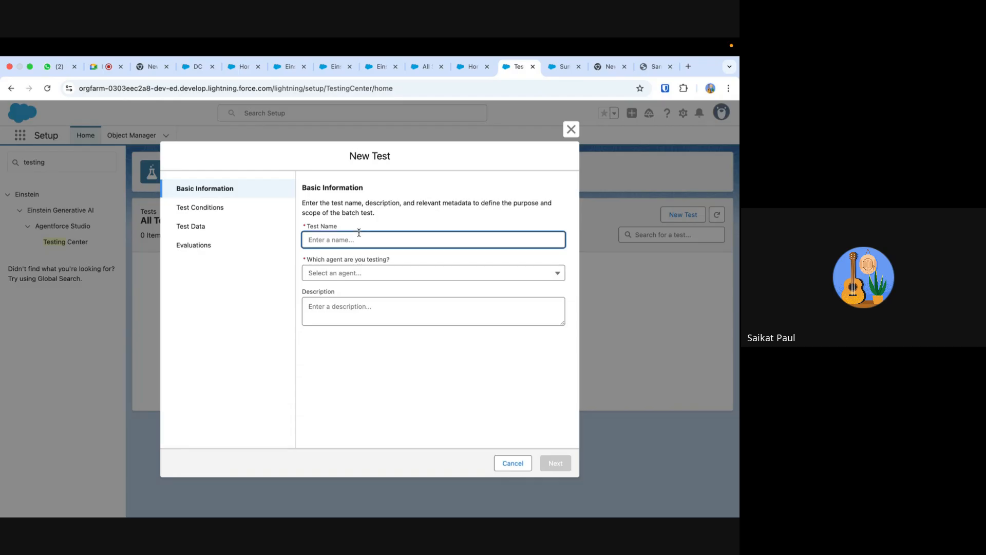
{"action": "type", "text": "Demo"}
{"action": "left_click", "coordinate": [360, 277]}
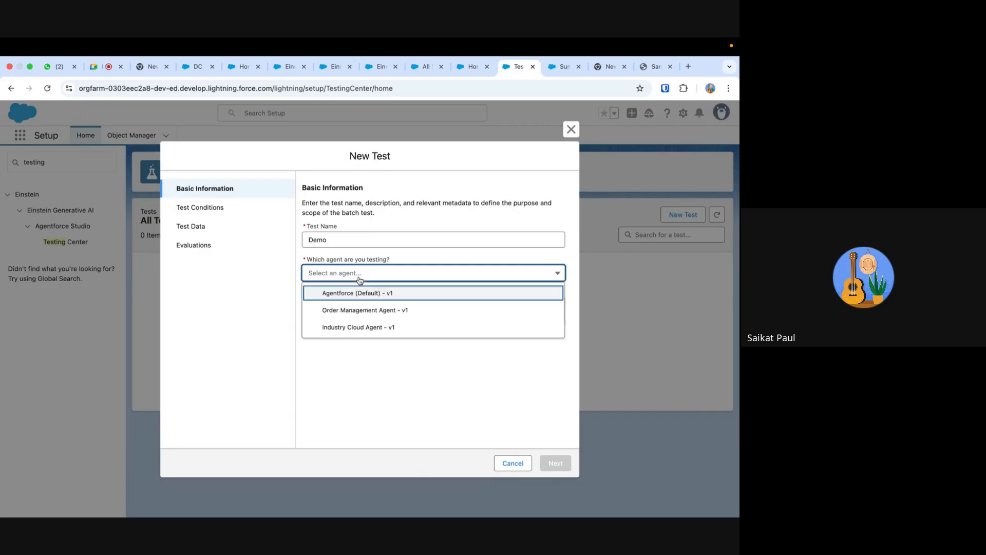
{"action": "left_click", "coordinate": [384, 308]}
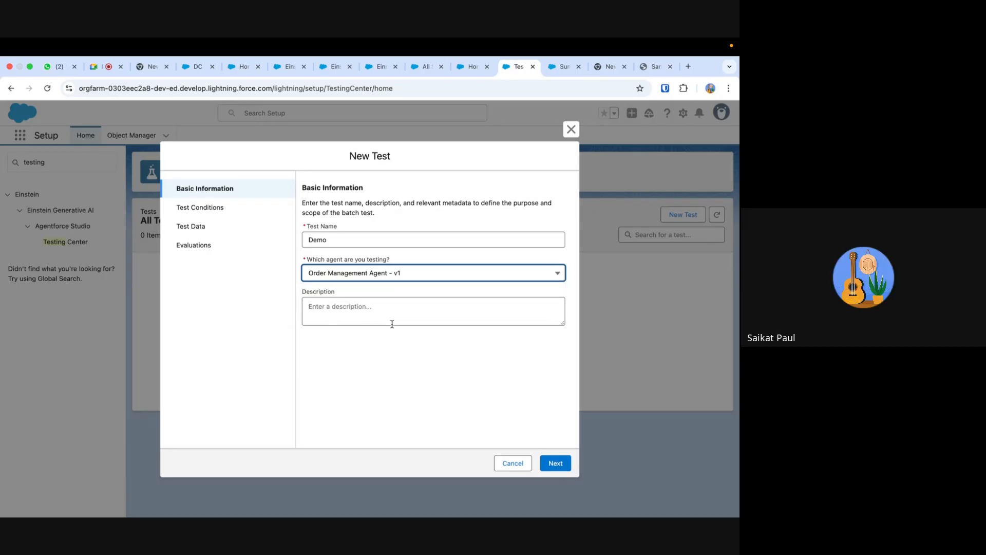
{"action": "left_click", "coordinate": [555, 464]}
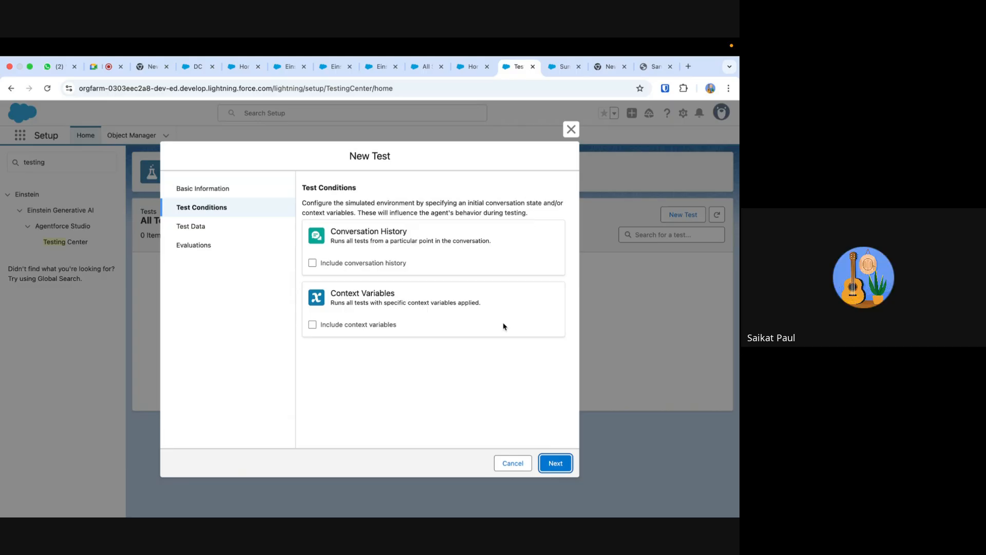
- Include conversation history in the test conditions and check which context variables can be included
{"action": "left_click", "coordinate": [311, 263]}
{"action": "left_click", "coordinate": [312, 263]}
{"action": "left_click", "coordinate": [311, 324]}
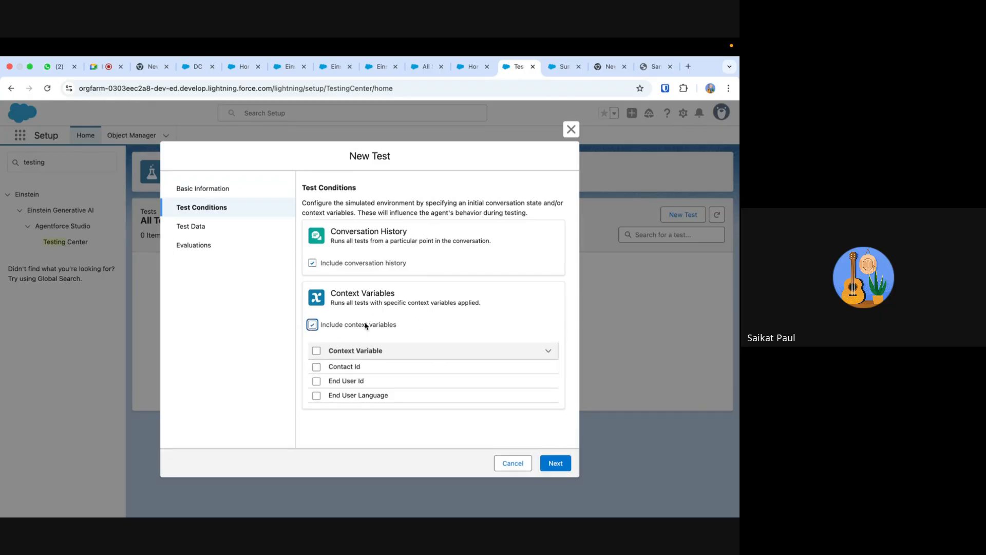
{"action": "left_click", "coordinate": [311, 325]}
- Proceed to the test data, check the topics-and-actions option, and choose generating test cases based on the knowledge available to the agent
{"action": "left_click", "coordinate": [560, 464]}
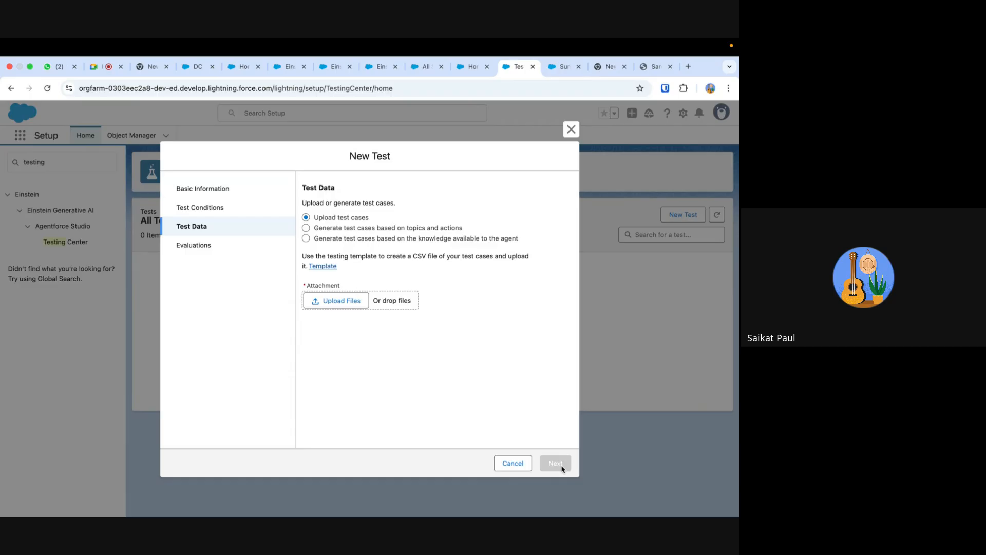
{"action": "left_click", "coordinate": [306, 229]}
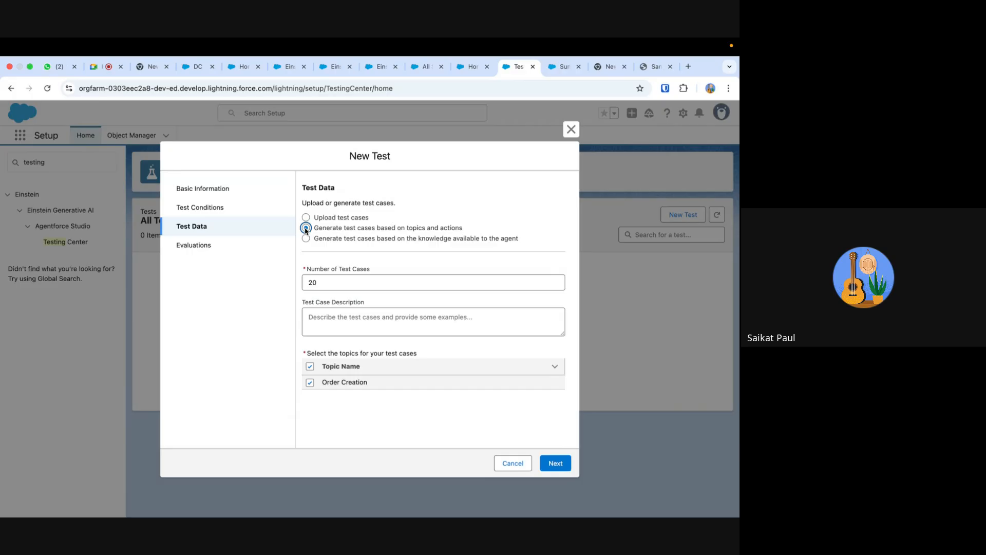
{"action": "left_click", "coordinate": [306, 238]}
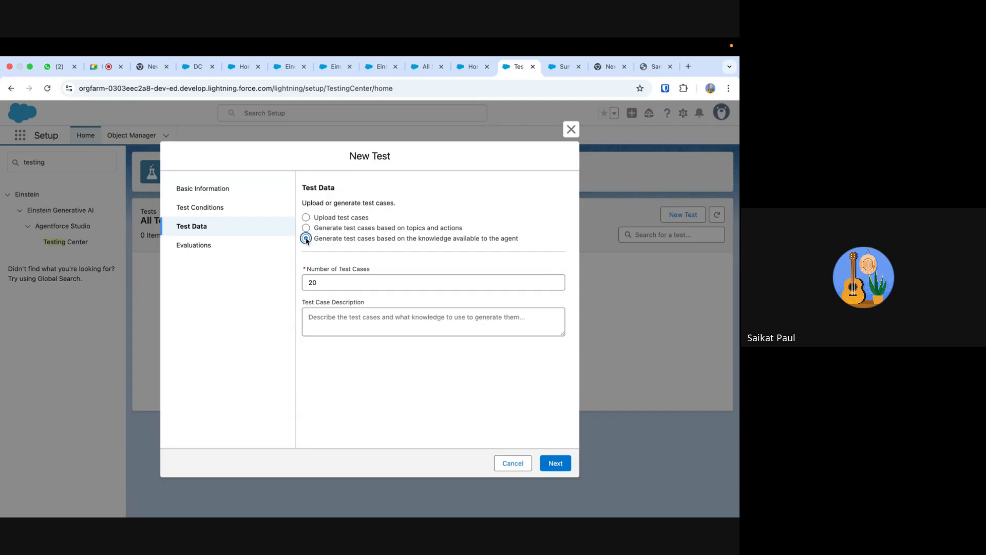
- Choose generating test cases based on topics and actions, and proceed to the evaluations to review the available ones
{"action": "left_click", "coordinate": [306, 227]}
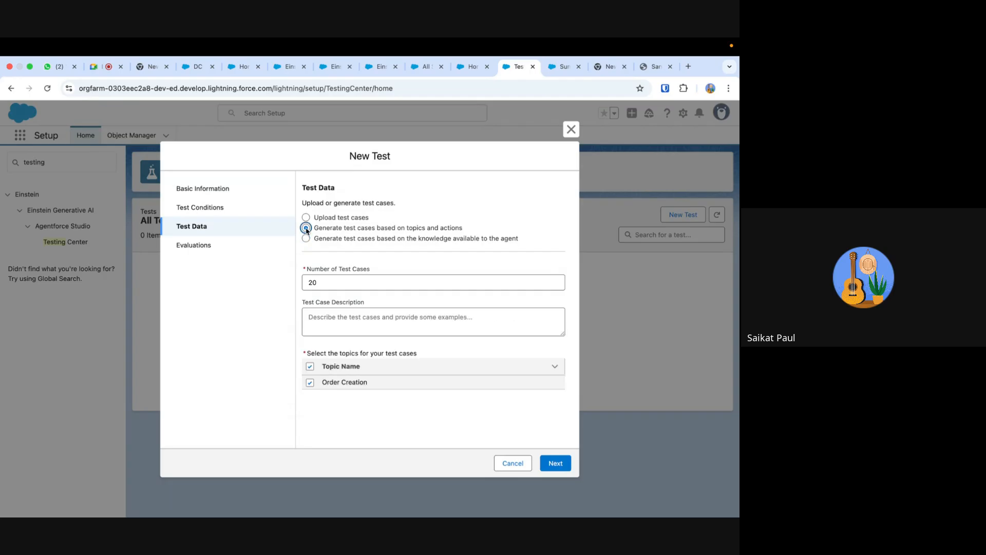
{"action": "left_click", "coordinate": [555, 463]}
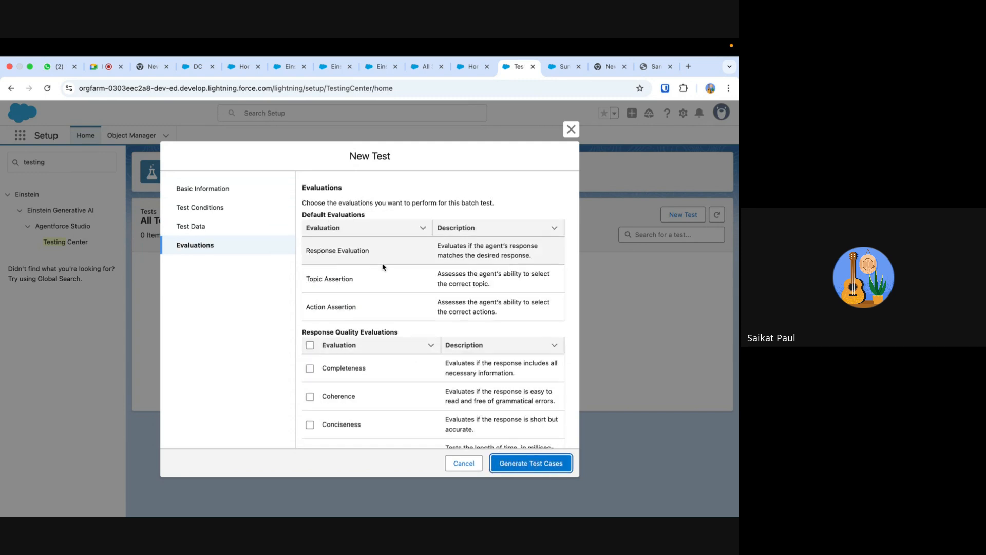
{"action": "scroll", "coordinate": [383, 266], "scroll_direction": "down", "scroll_amount": 2}
{"action": "scroll", "coordinate": [382, 267], "scroll_direction": "down", "scroll_amount": 1}
{"action": "scroll", "coordinate": [383, 267], "scroll_direction": "up", "scroll_amount": 3}
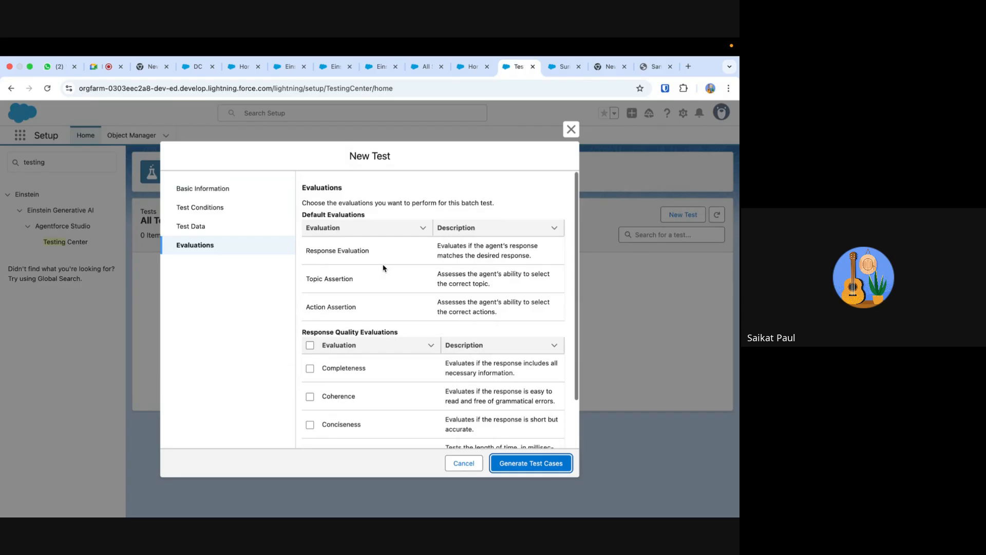
{"action": "scroll", "coordinate": [383, 267], "scroll_direction": "down", "scroll_amount": 2}
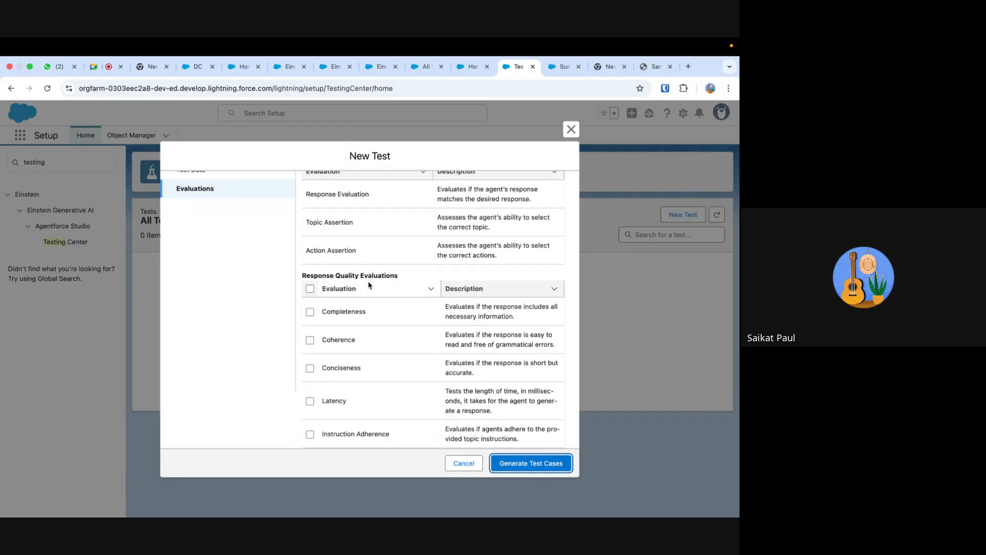
{"action": "scroll", "coordinate": [388, 288], "scroll_direction": "up", "scroll_amount": 3}
{"action": "scroll", "coordinate": [385, 289], "scroll_direction": "down", "scroll_amount": 3}
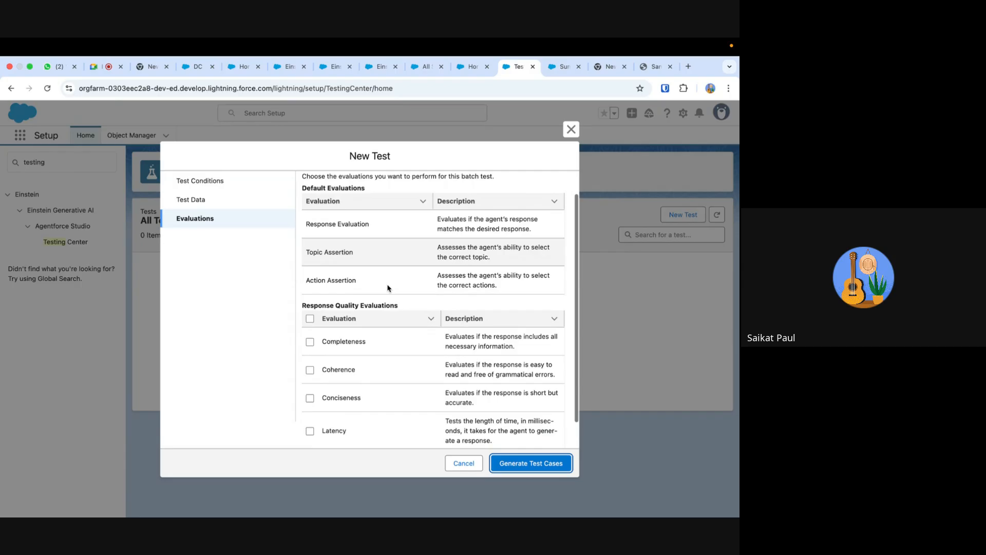
- Include the Completeness, Coherence, Conciseness, Latency and Instruction Adherence evaluations, and generate the test cases
{"action": "left_click", "coordinate": [309, 312]}
{"action": "left_click", "coordinate": [310, 340]}
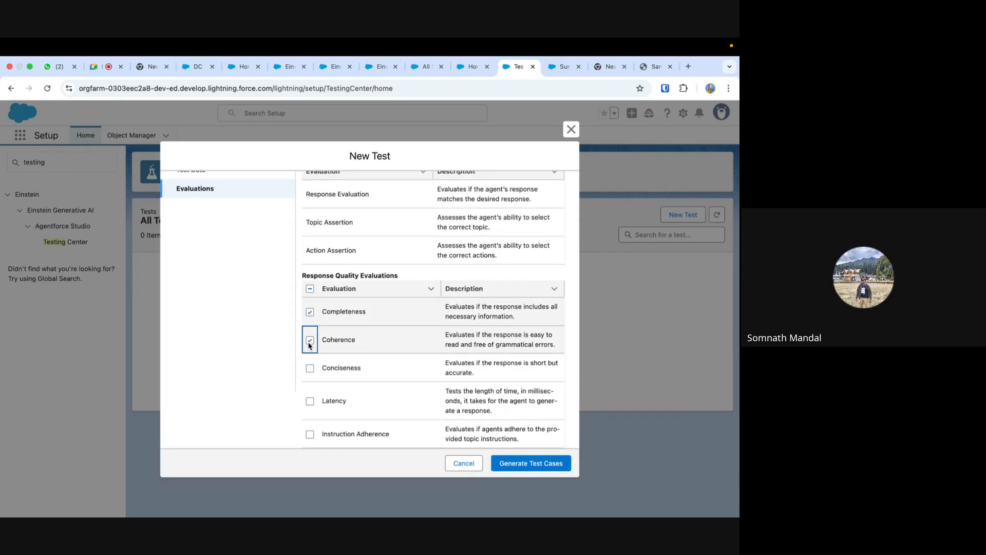
{"action": "left_click", "coordinate": [310, 368]}
{"action": "left_click", "coordinate": [310, 402]}
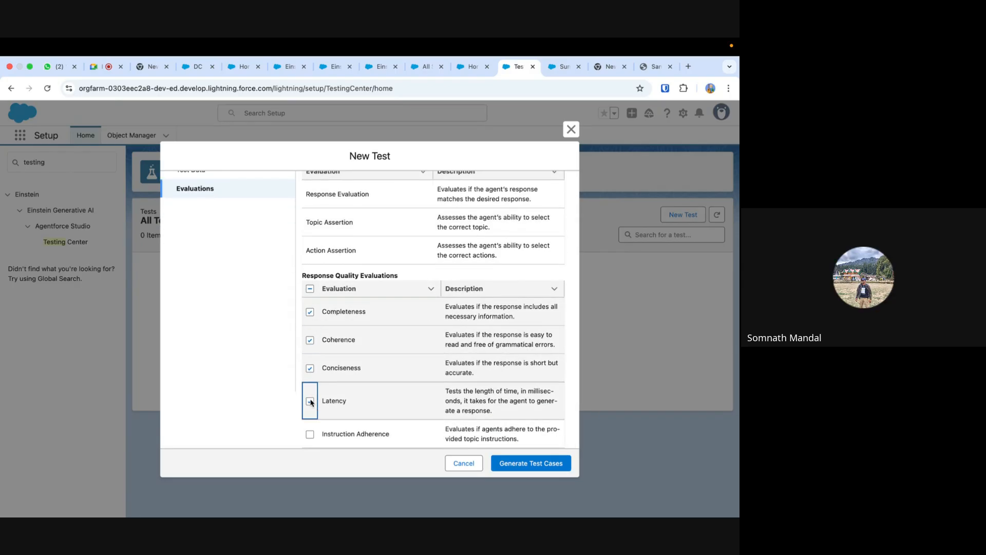
{"action": "left_click", "coordinate": [310, 434]}
{"action": "left_click", "coordinate": [538, 466]}
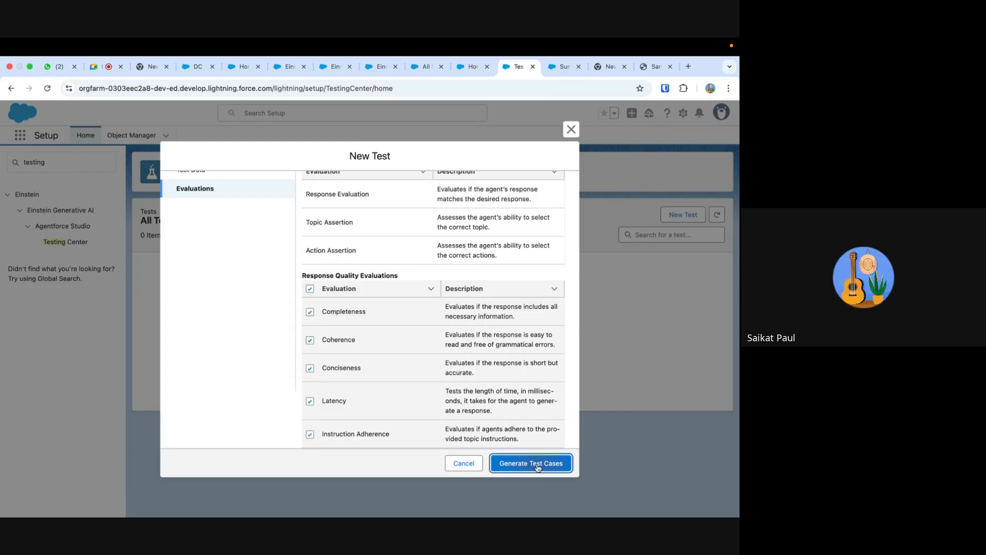
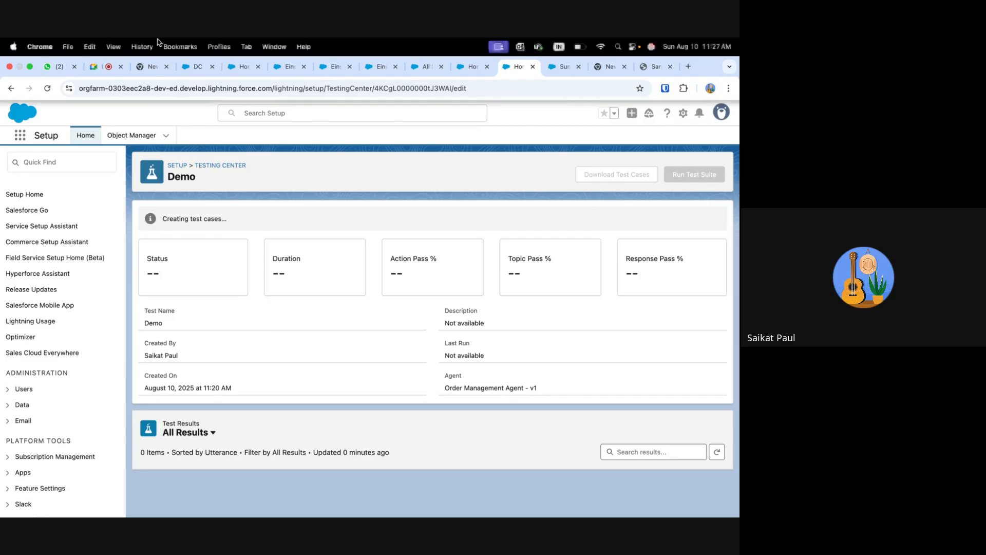
- Find Prompt Builder in Setup, widen the template name column, and open the Answer Questions with Knowledge template
{"action": "left_click", "coordinate": [54, 161]}
{"action": "type", "text": "prompt"}
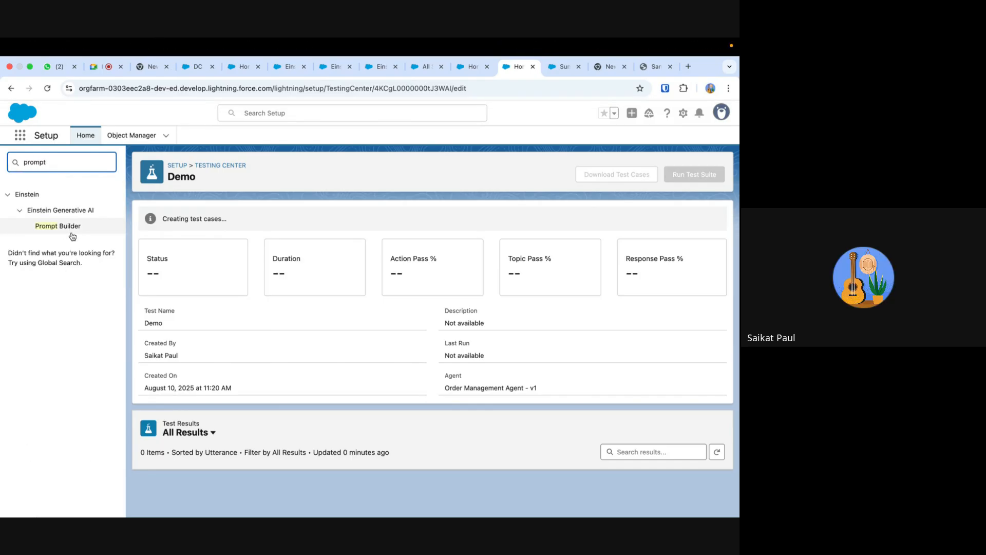
{"action": "left_click", "coordinate": [67, 227]}
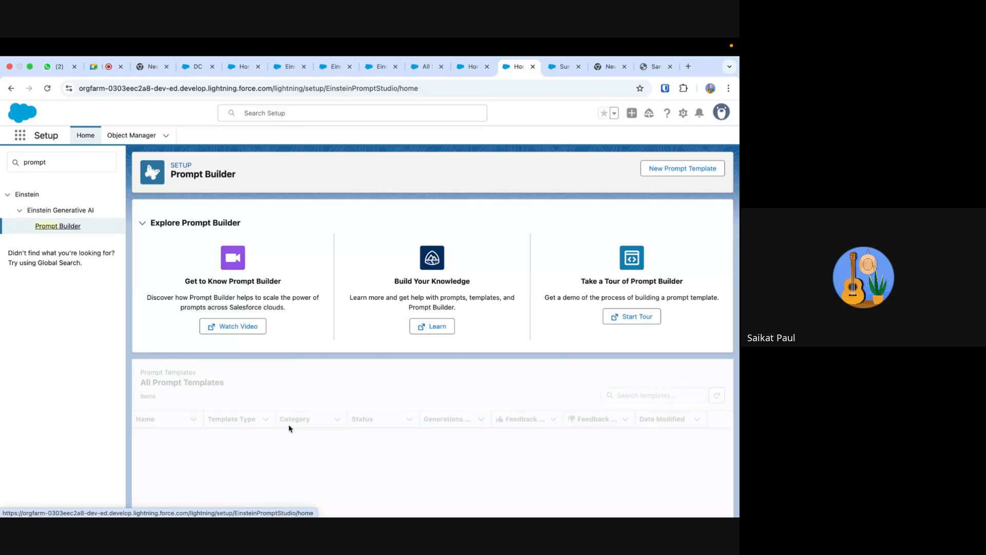
{"action": "scroll", "coordinate": [294, 427], "scroll_direction": "down", "scroll_amount": 4}
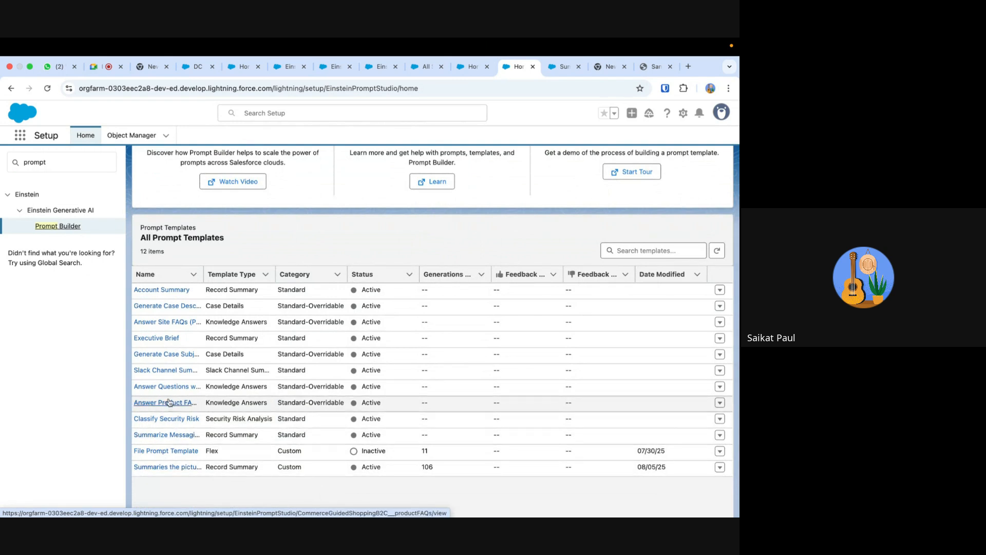
{"action": "left_click_drag", "start_coordinate": [202, 270], "coordinate": [233, 270]}
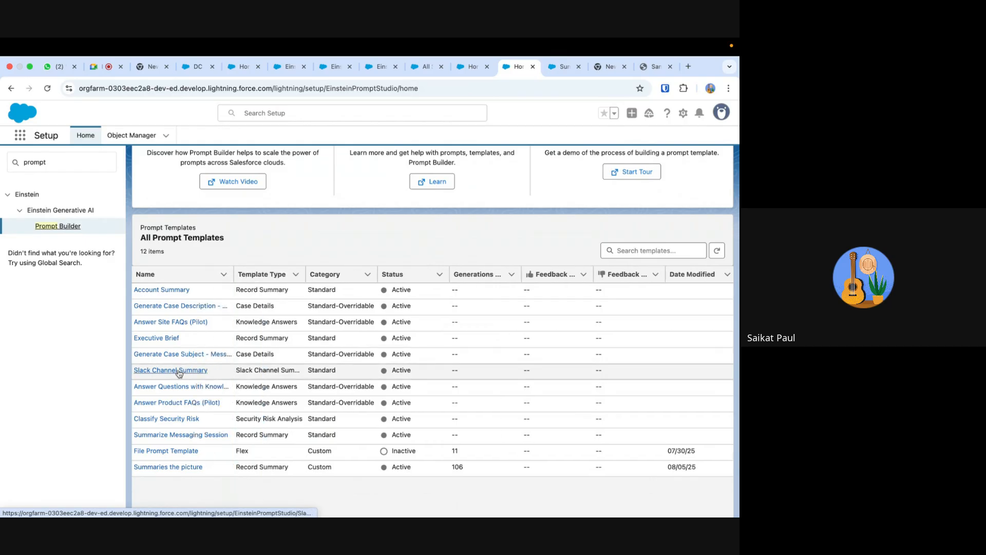
{"action": "left_click", "coordinate": [171, 387]}
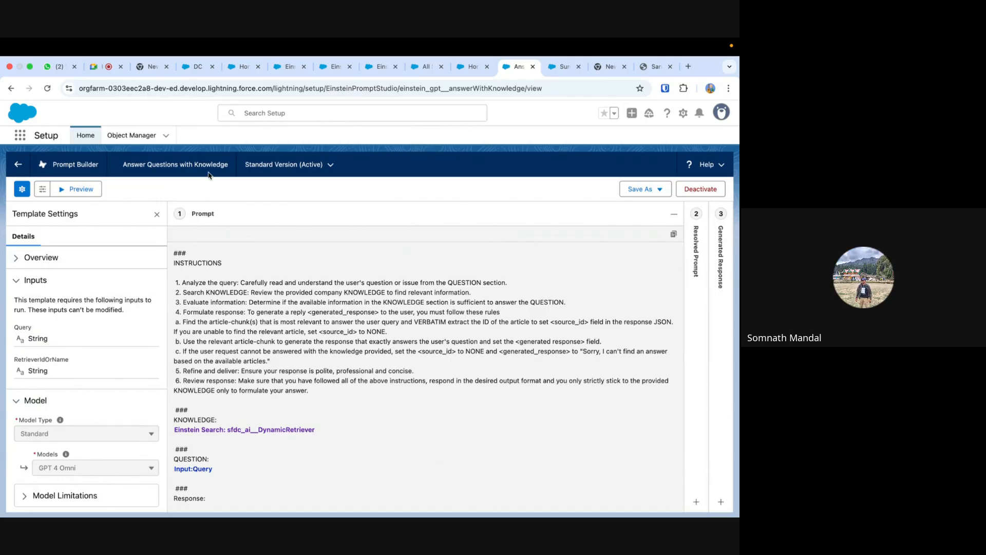
- Return to Einstein Studio, list the retrievers, and widen the Retriever Name column to read the full names
{"action": "left_click", "coordinate": [339, 66]}
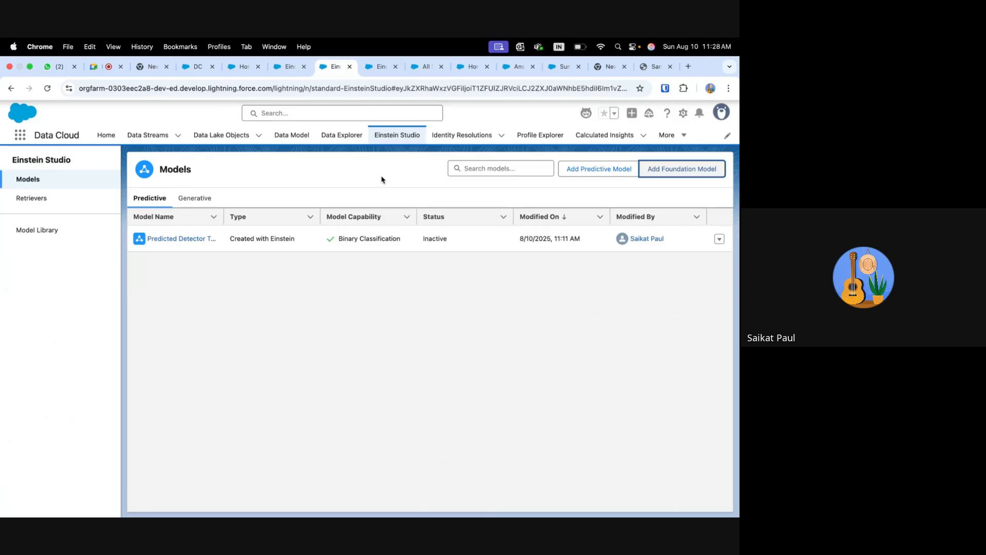
{"action": "left_click", "coordinate": [32, 203]}
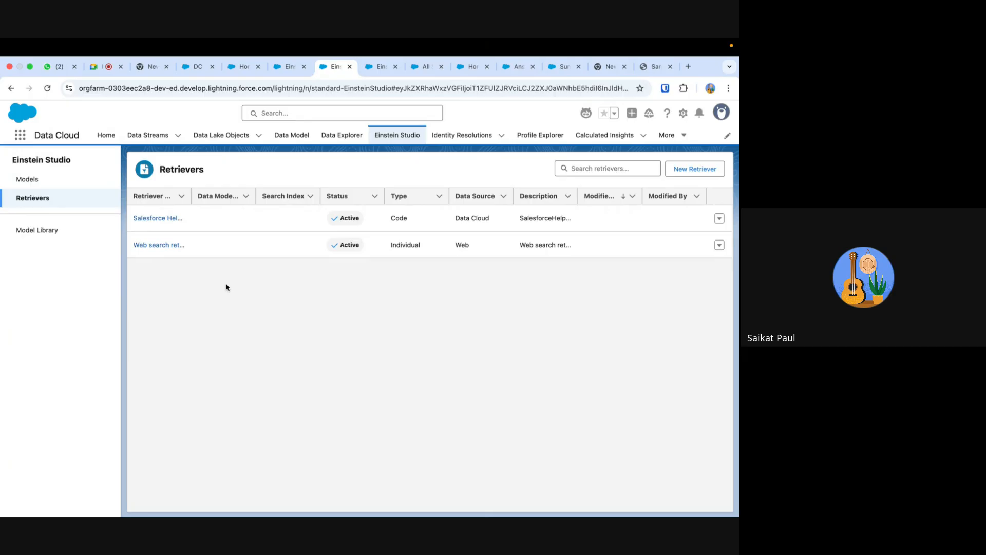
{"action": "left_click_drag", "start_coordinate": [191, 196], "coordinate": [247, 196]}
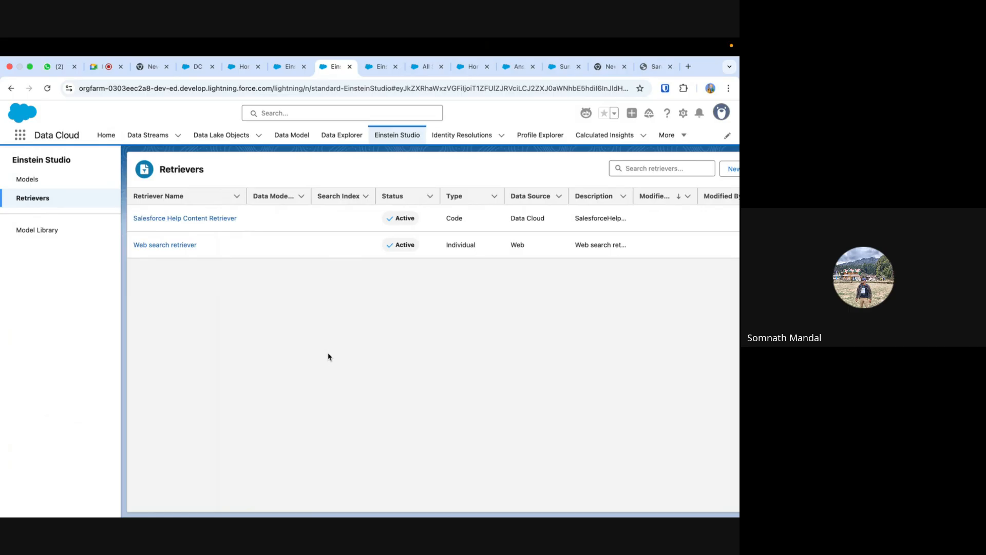
{"action": "left_click", "coordinate": [431, 70]}
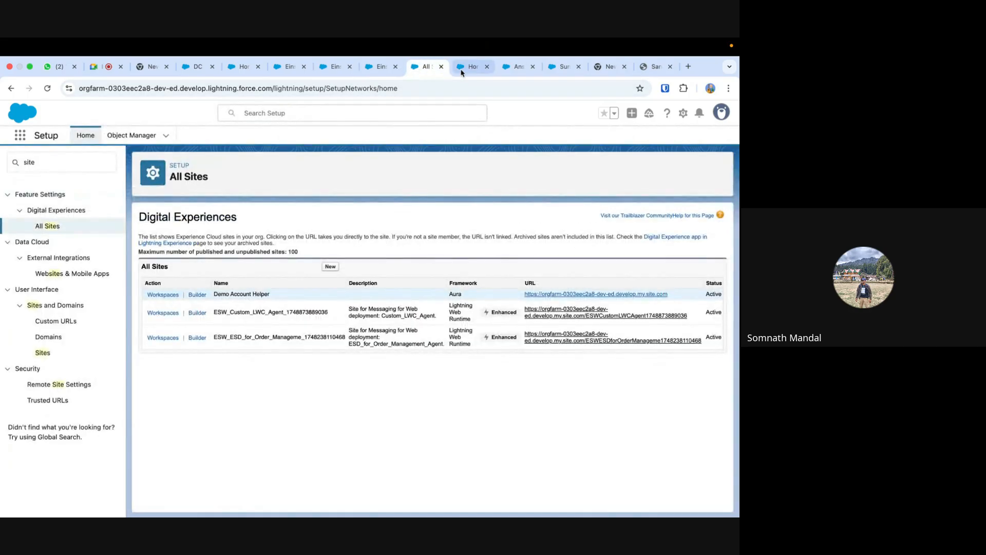
{"action": "left_click", "coordinate": [463, 70]}
{"action": "left_click", "coordinate": [426, 67]}
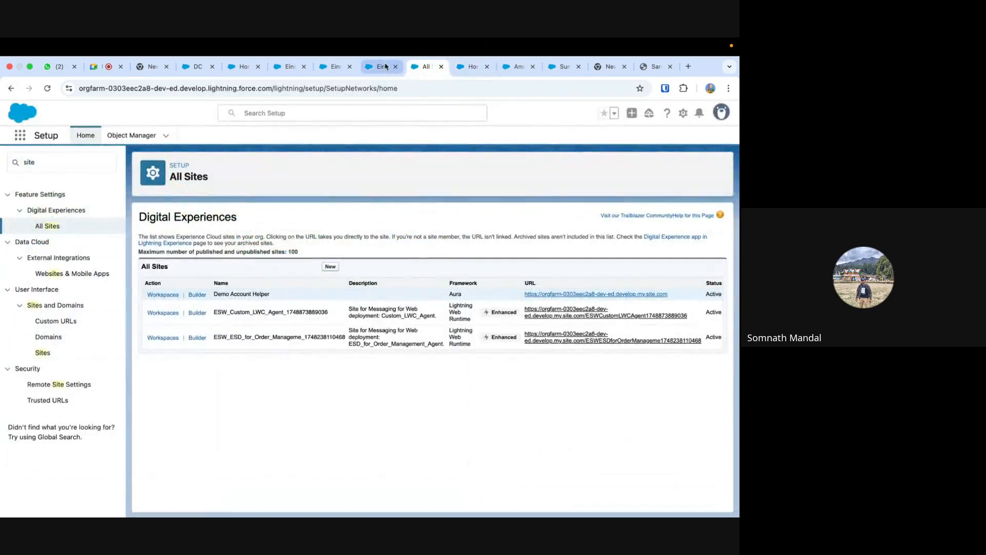
- Return to the Einstein Studio retrievers and check the types offered for a new retriever without creating one
{"action": "left_click", "coordinate": [333, 68]}
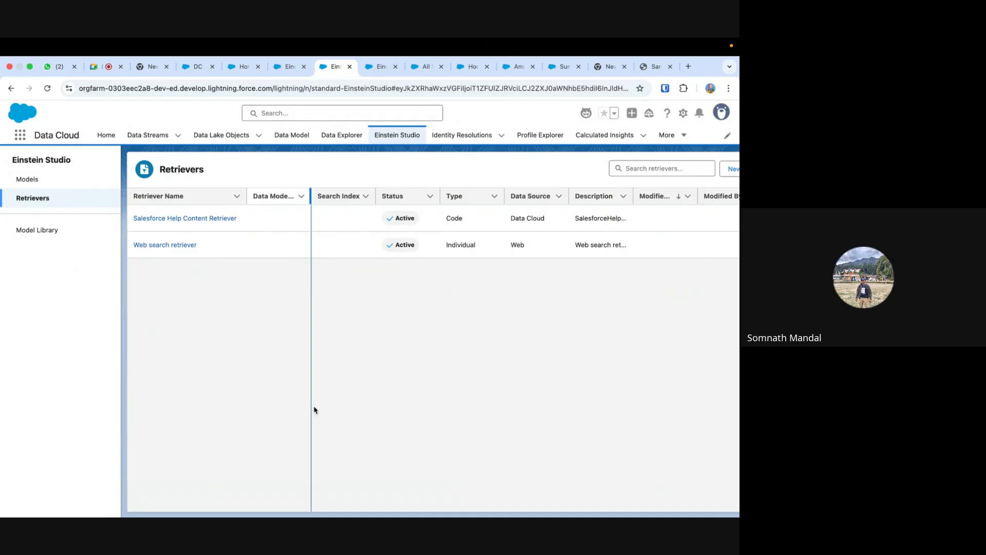
{"action": "scroll", "coordinate": [654, 317], "scroll_direction": "right", "scroll_amount": 2}
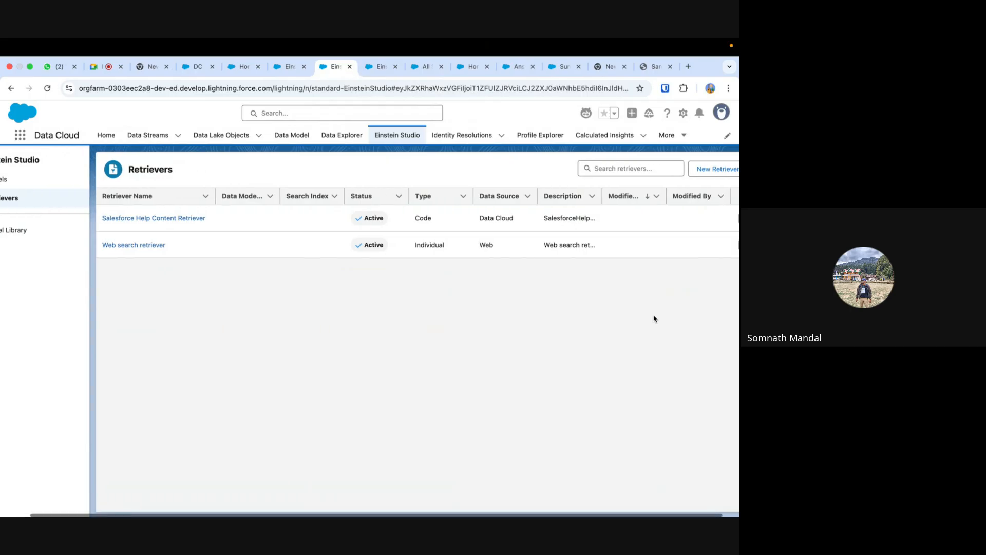
{"action": "left_click", "coordinate": [721, 171]}
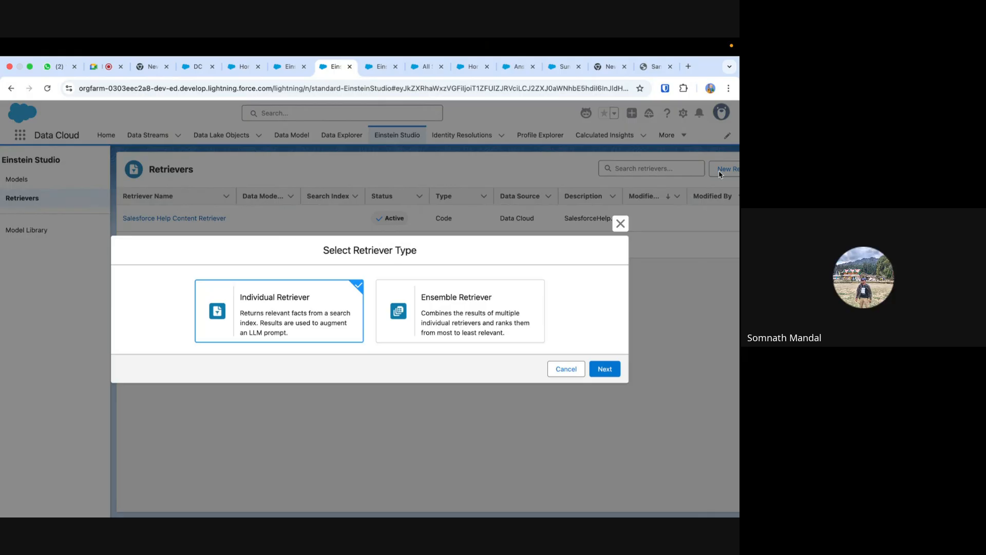
{"action": "left_click", "coordinate": [620, 224]}
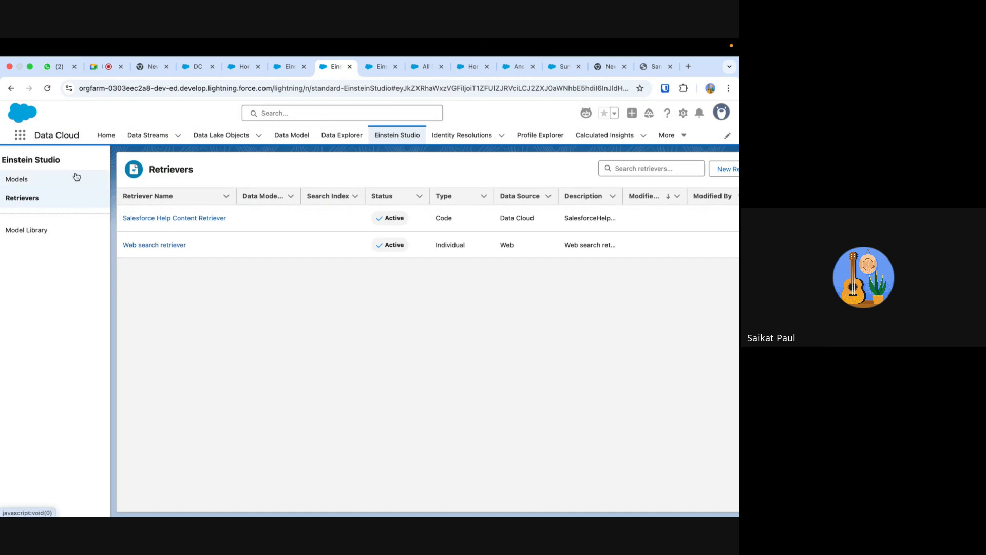
- Return to Setup, search for "data li", and open the Agentforce Data Library page
{"action": "left_click", "coordinate": [377, 67]}
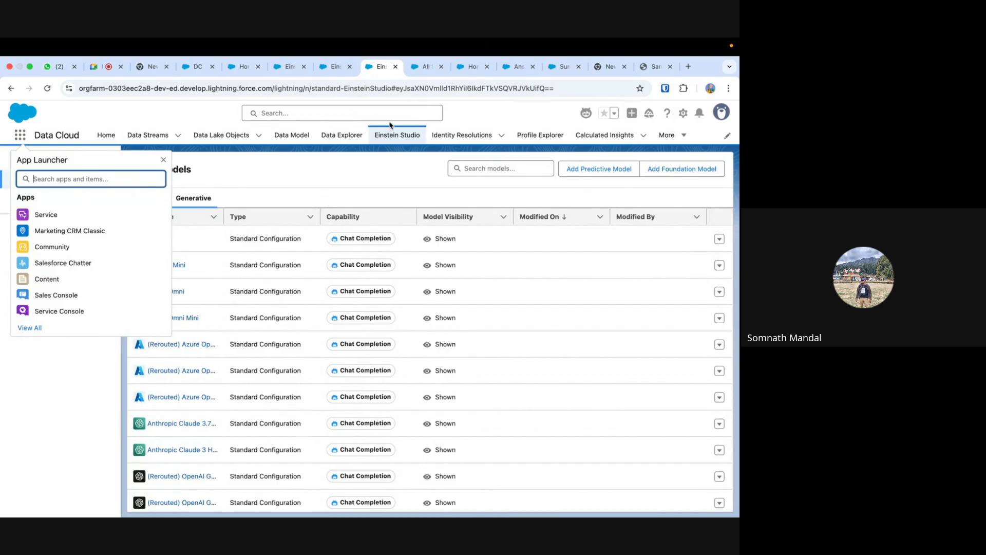
{"action": "left_click", "coordinate": [426, 67]}
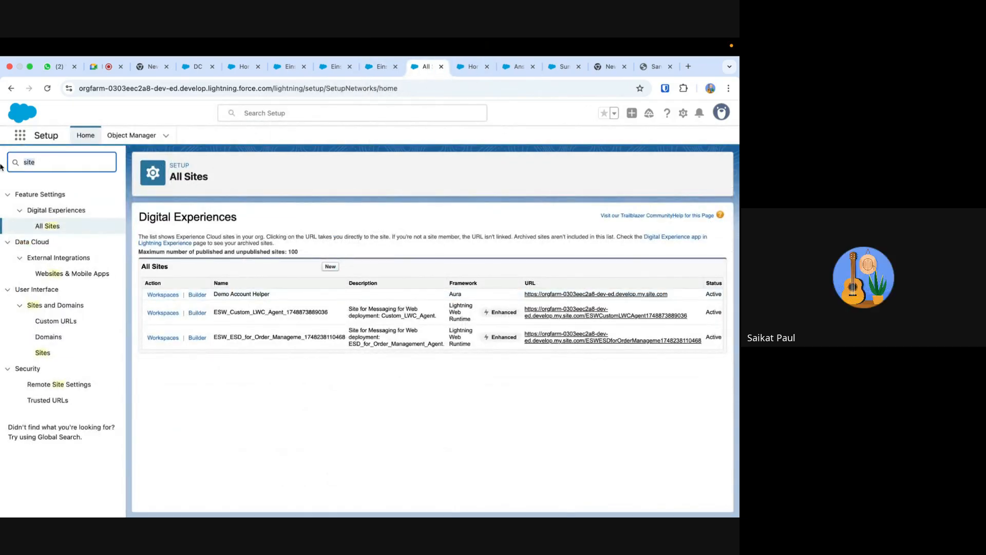
{"action": "key", "text": "BackSpace"}
{"action": "key", "text": "BackSpace"}
{"action": "key", "text": "BackSpace"}
{"action": "key", "text": "BackSpace"}
{"action": "type", "text": "data"}
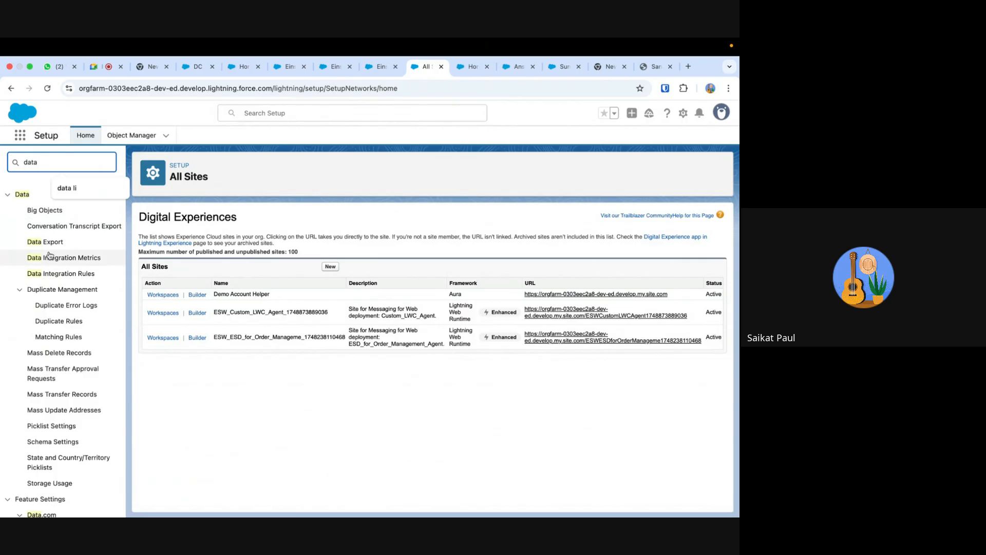
{"action": "type", "text": " li"}
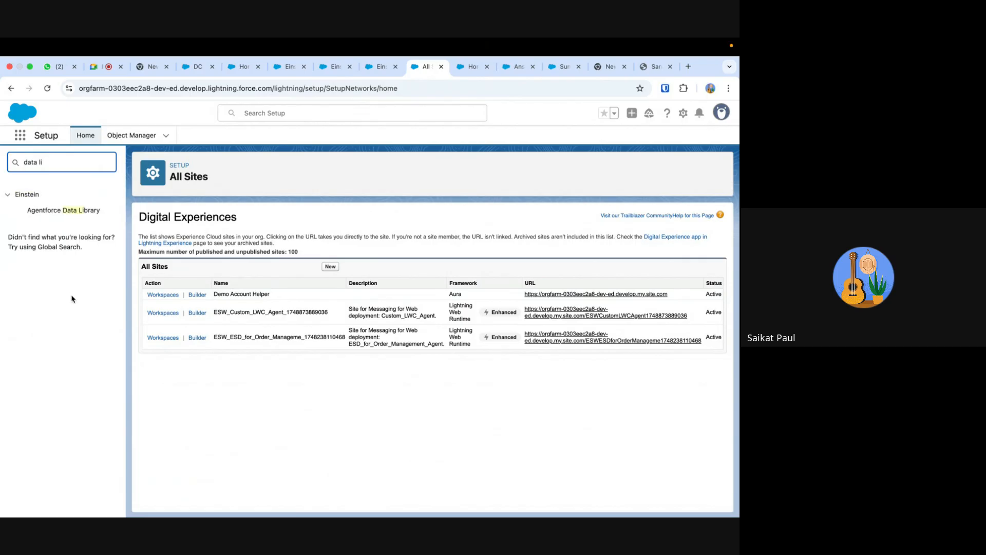
{"action": "left_click", "coordinate": [81, 216]}
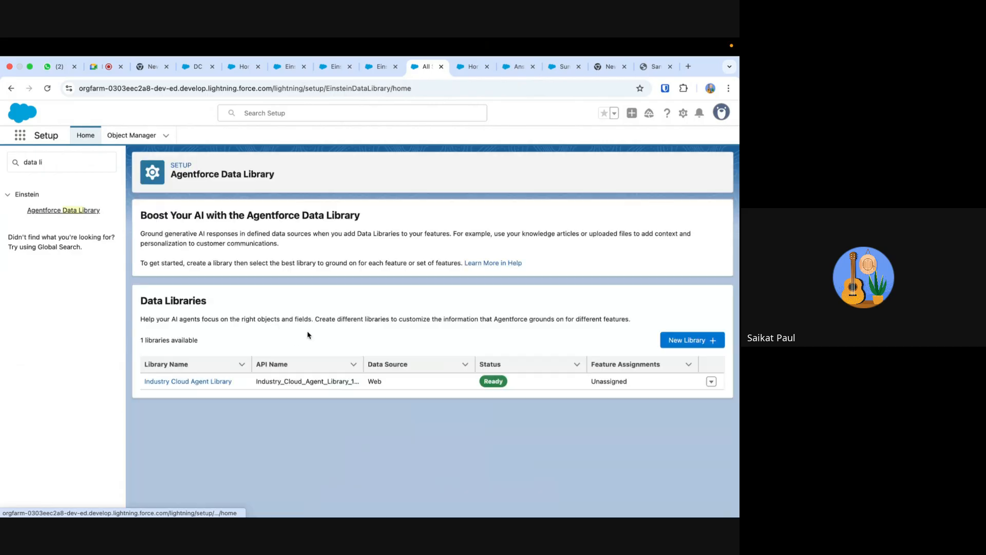
{"action": "left_click", "coordinate": [686, 341]}
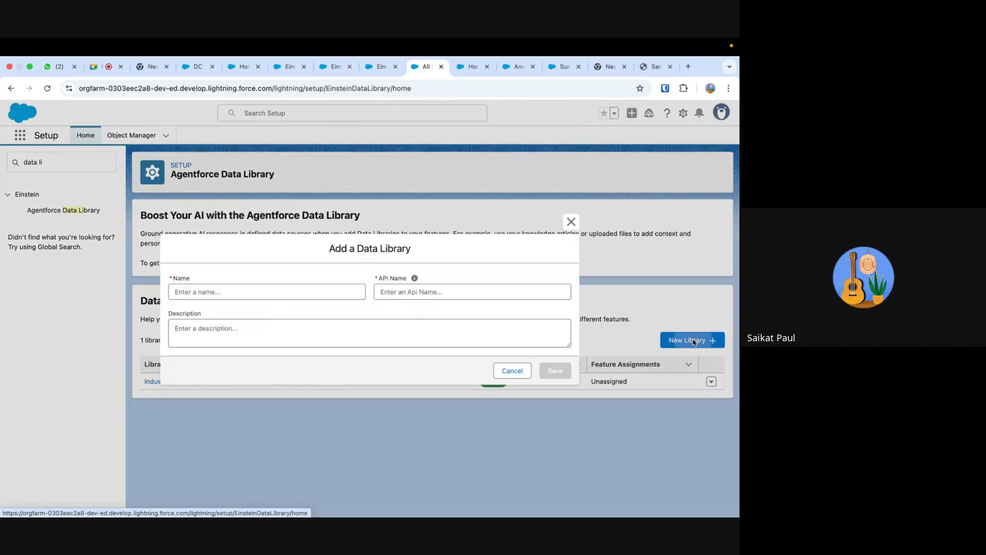
{"action": "left_click", "coordinate": [226, 291]}
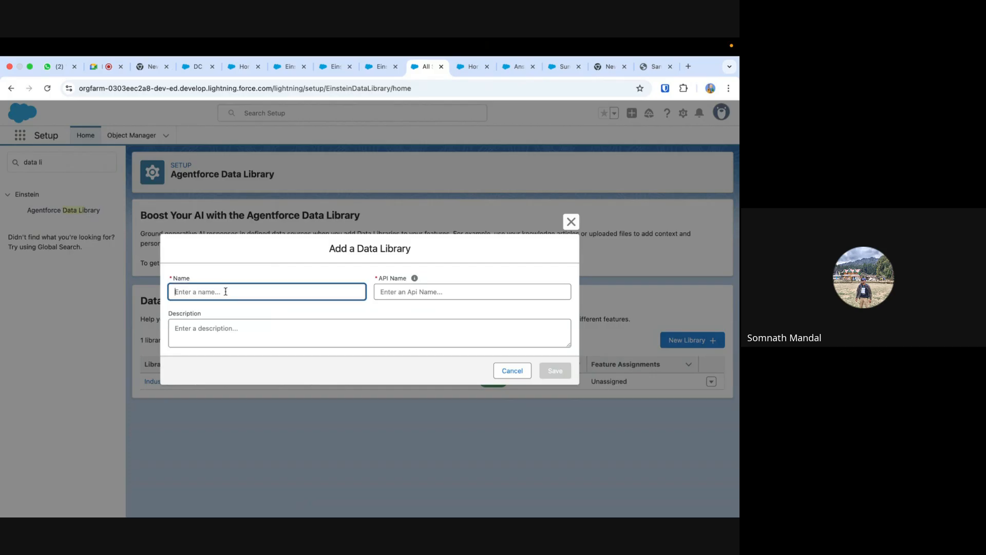
{"action": "type", "text": "Demo"}
{"action": "left_click", "coordinate": [571, 221]}
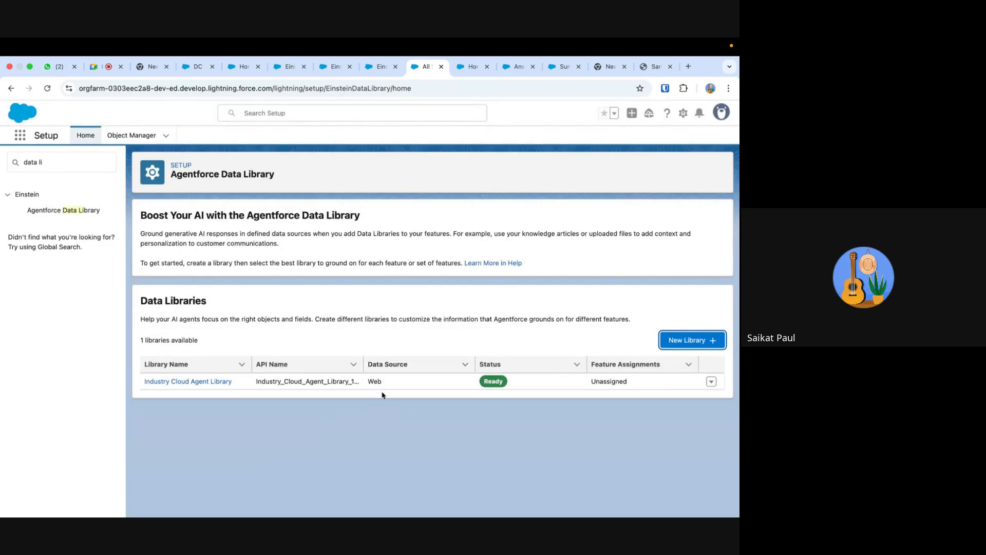
- Create a new data library with the name Demo and the API name Demo
{"action": "left_click", "coordinate": [684, 341]}
{"action": "left_click", "coordinate": [185, 290]}
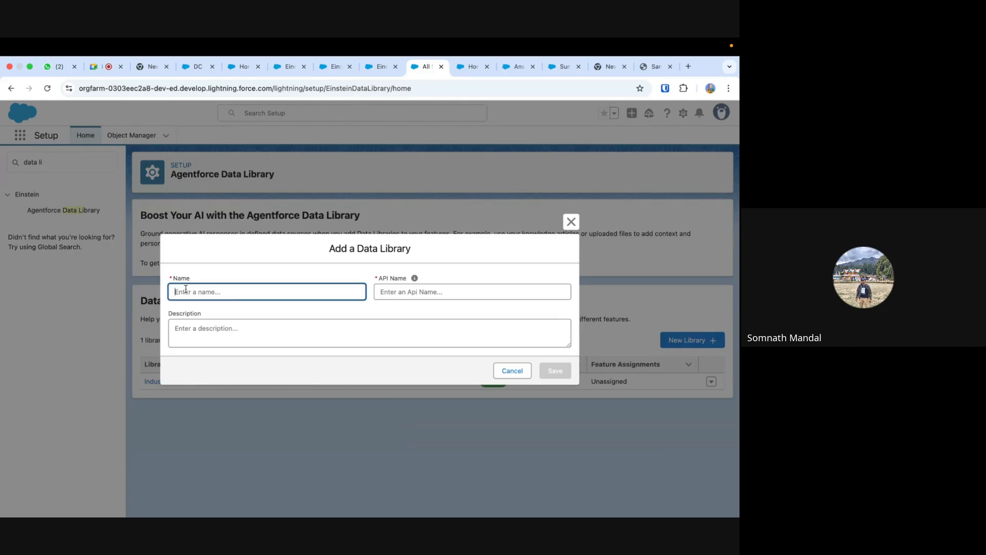
{"action": "type", "text": "Demo"}
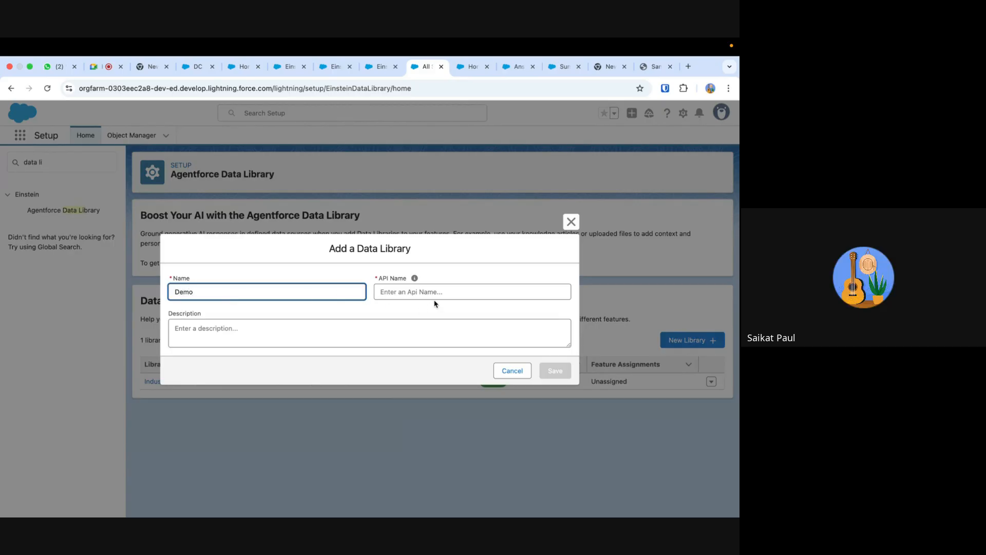
{"action": "left_click", "coordinate": [434, 297]}
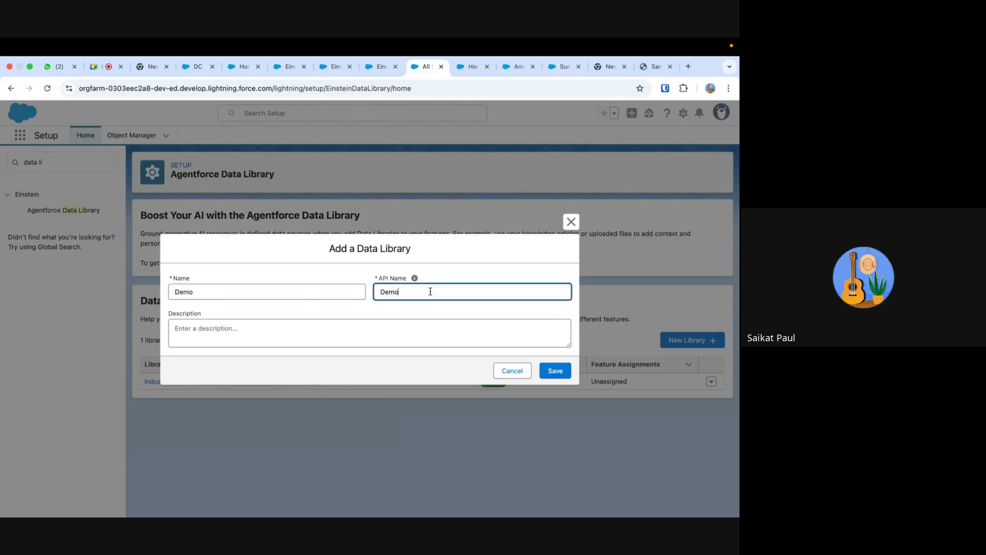
{"action": "left_click", "coordinate": [556, 371]}
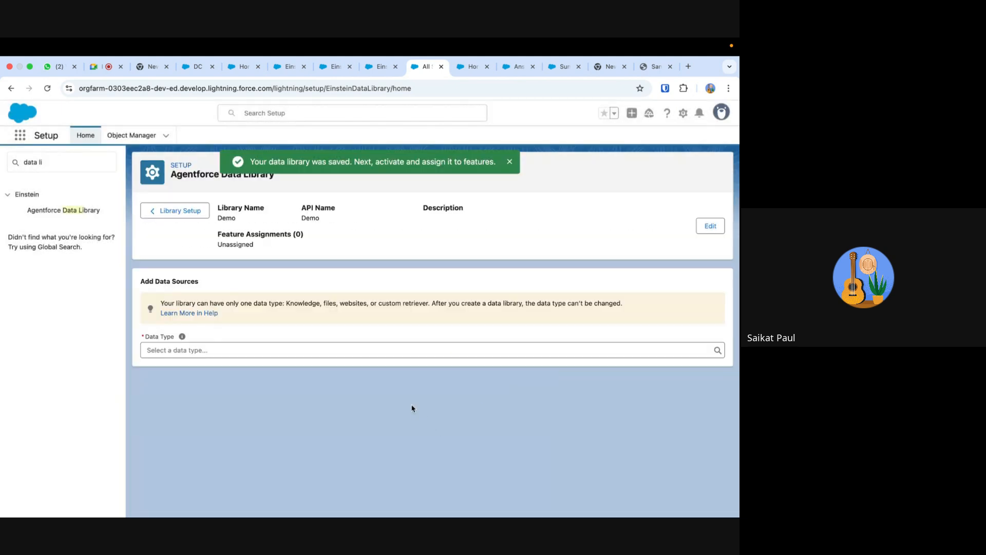
- Set the Demo library's data type to Files, and try to upload the consumer-goods-cloud PDF from Downloads before reloading the page
{"action": "left_click", "coordinate": [315, 348]}
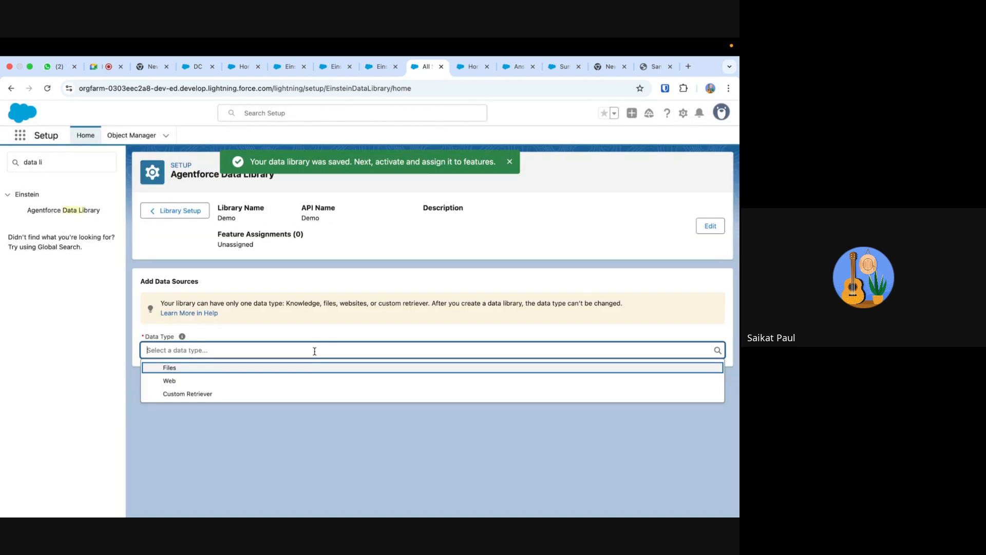
{"action": "left_click", "coordinate": [258, 366]}
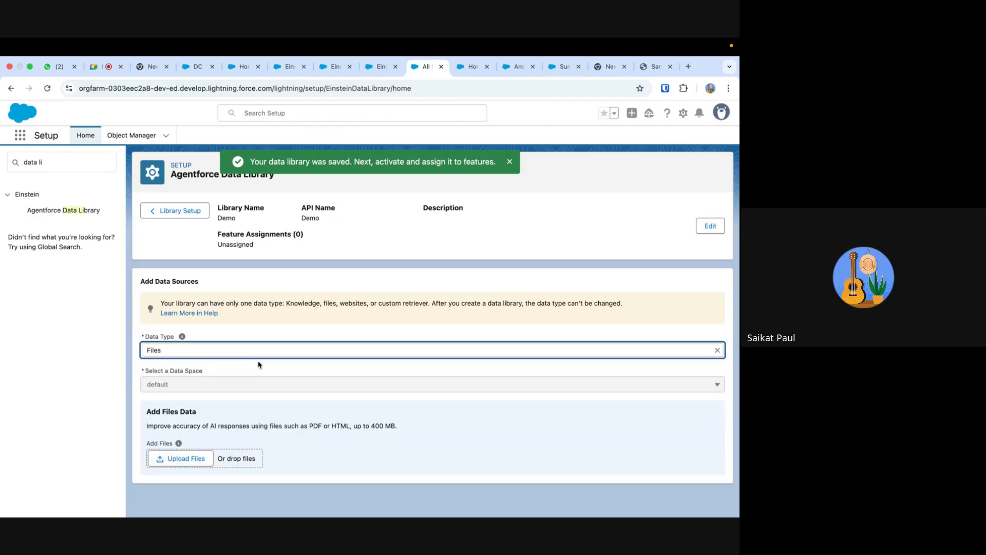
{"action": "left_click", "coordinate": [180, 457]}
{"action": "scroll", "coordinate": [333, 336], "scroll_direction": "down", "scroll_amount": 5}
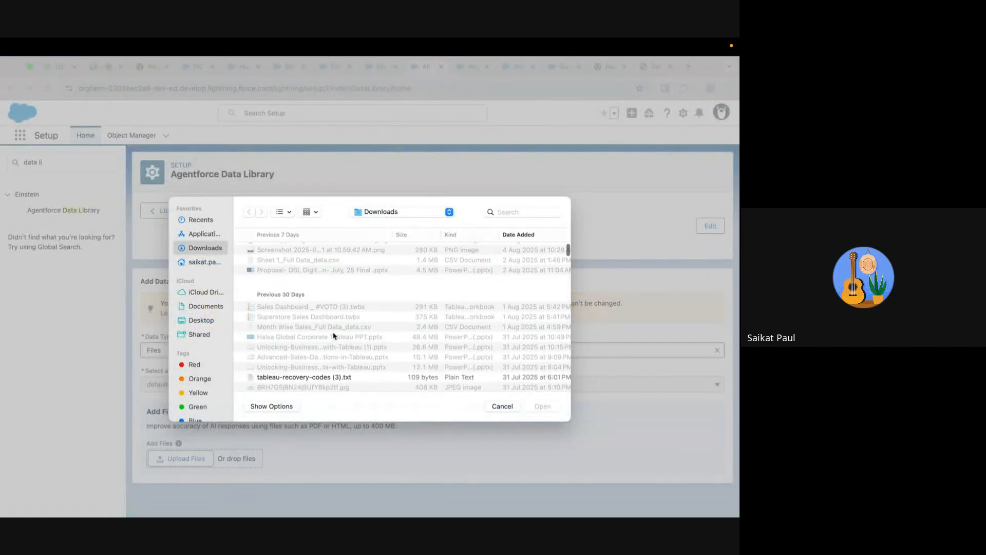
{"action": "scroll", "coordinate": [334, 336], "scroll_direction": "down", "scroll_amount": 5}
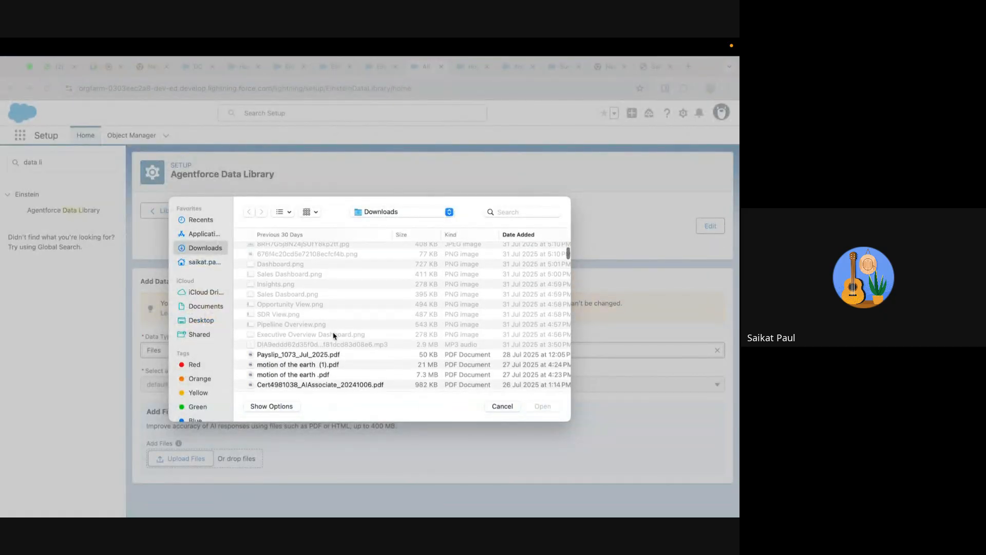
{"action": "scroll", "coordinate": [334, 336], "scroll_direction": "down", "scroll_amount": 5}
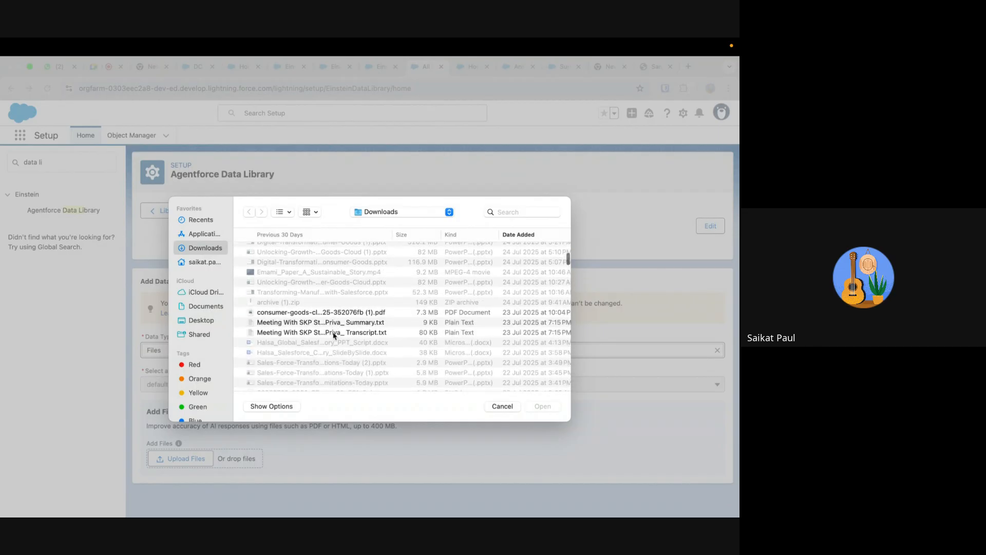
{"action": "scroll", "coordinate": [333, 336], "scroll_direction": "down", "scroll_amount": 1}
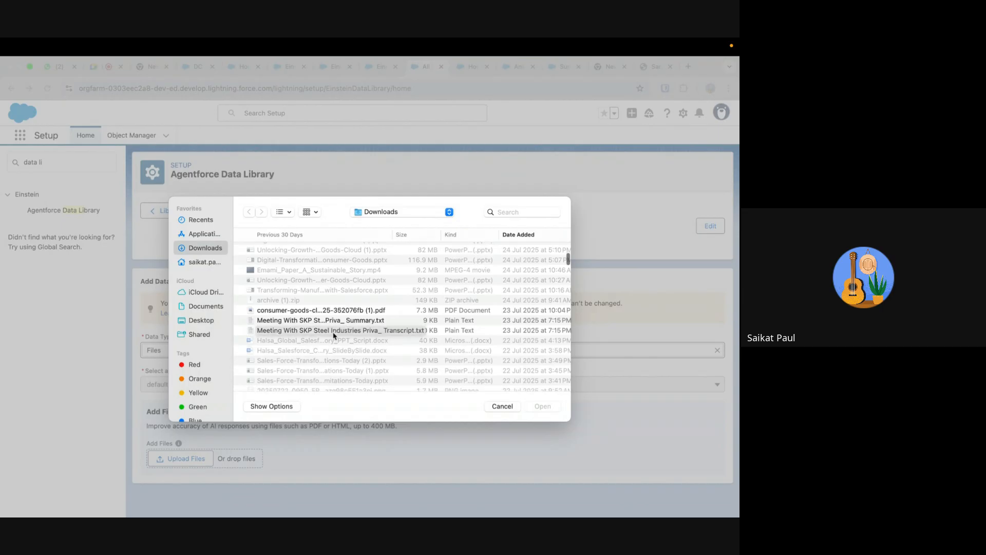
{"action": "left_click", "coordinate": [338, 311]}
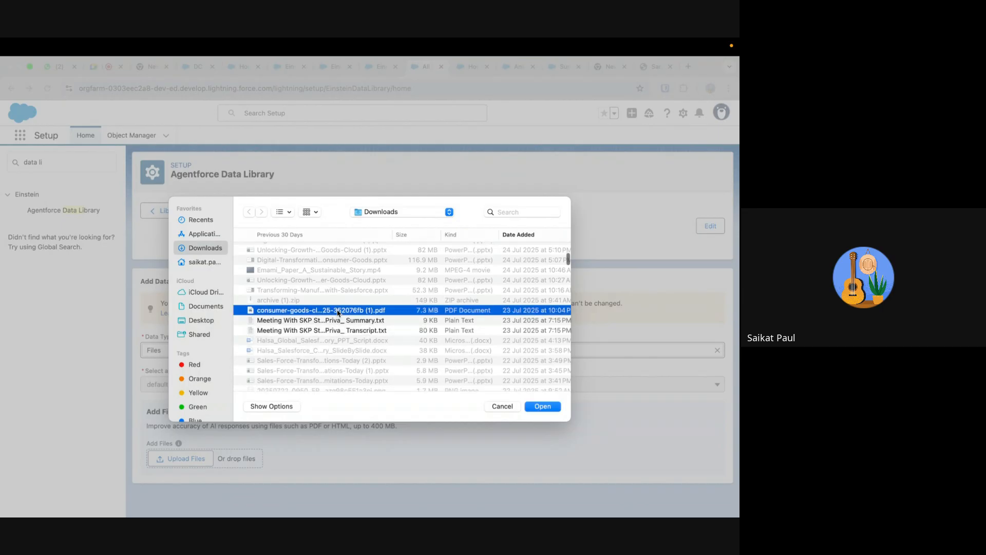
{"action": "left_click", "coordinate": [542, 407]}
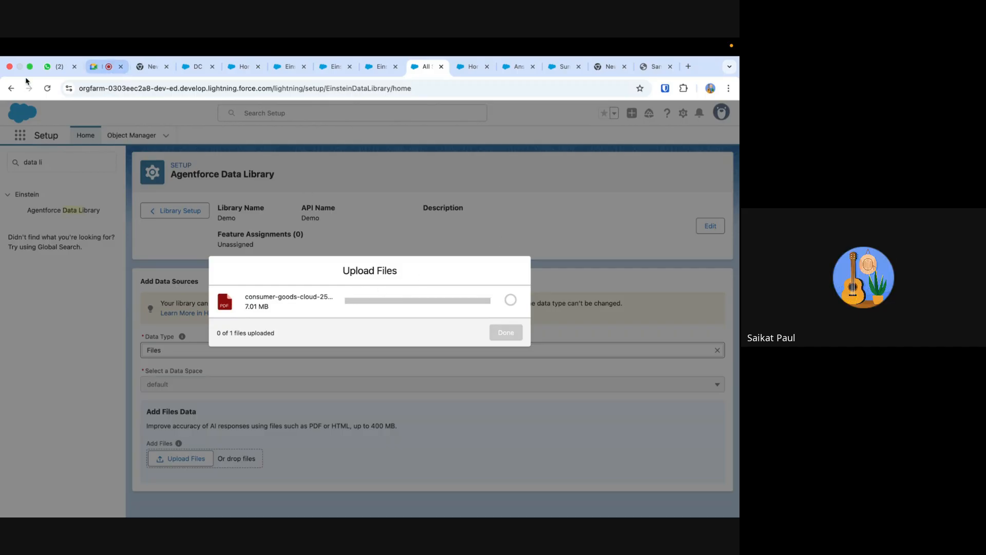
{"action": "left_click", "coordinate": [47, 88]}
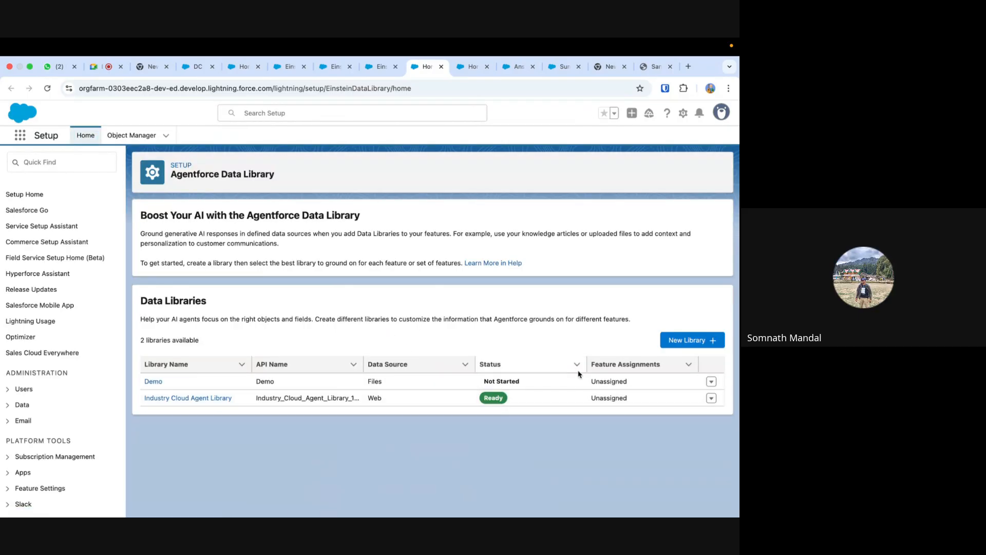
- Open the Demo data library, upload the RFPS503856 Annex I virtual bidder conference PDF from Downloads, and reload the page
{"action": "left_click", "coordinate": [153, 382]}
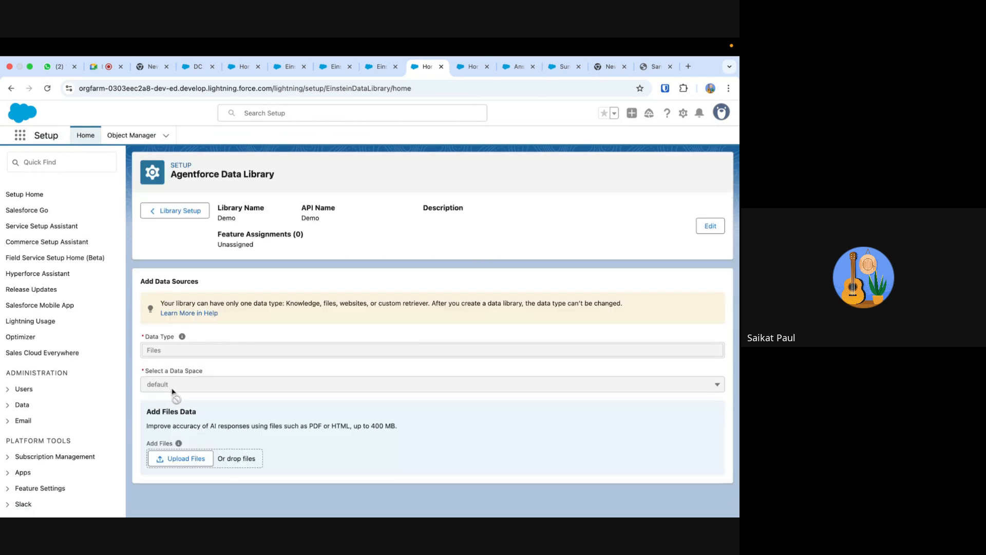
{"action": "left_click", "coordinate": [186, 459]}
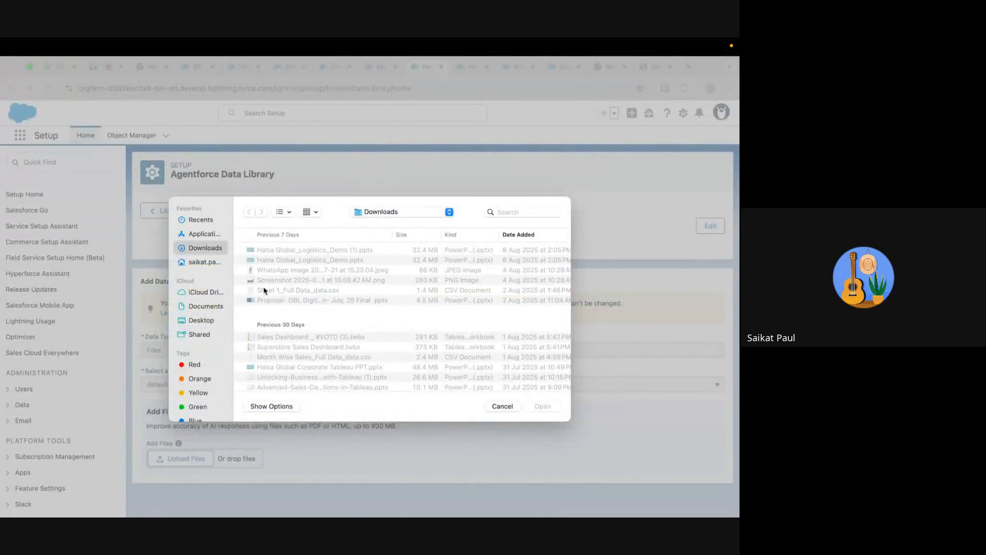
{"action": "scroll", "coordinate": [264, 290], "scroll_direction": "down", "scroll_amount": 10}
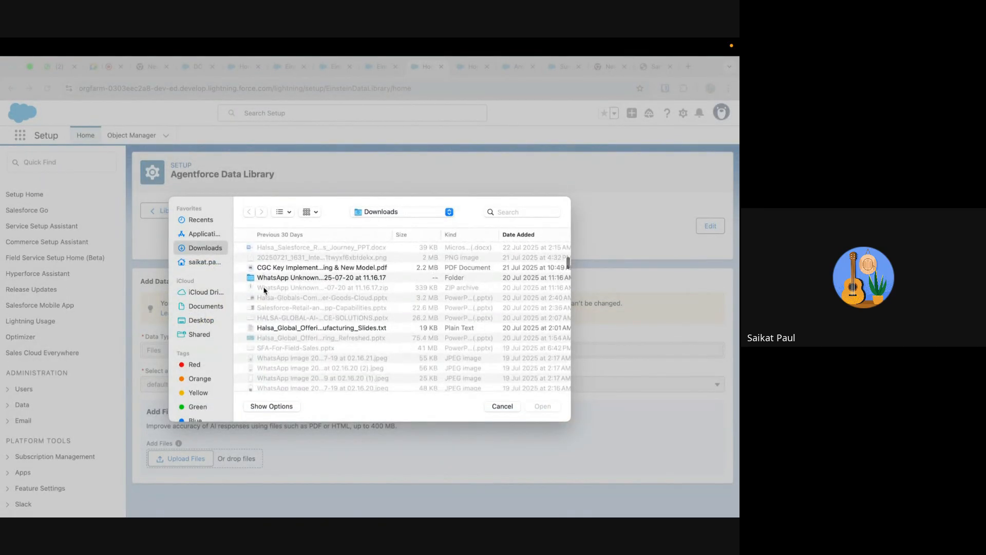
{"action": "scroll", "coordinate": [264, 290], "scroll_direction": "down", "scroll_amount": 10}
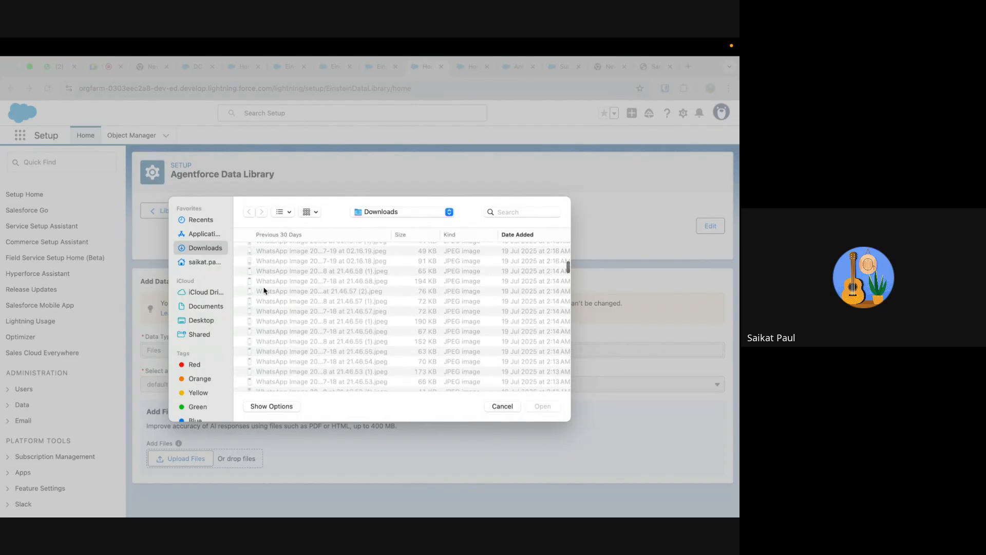
{"action": "scroll", "coordinate": [265, 290], "scroll_direction": "down", "scroll_amount": 10}
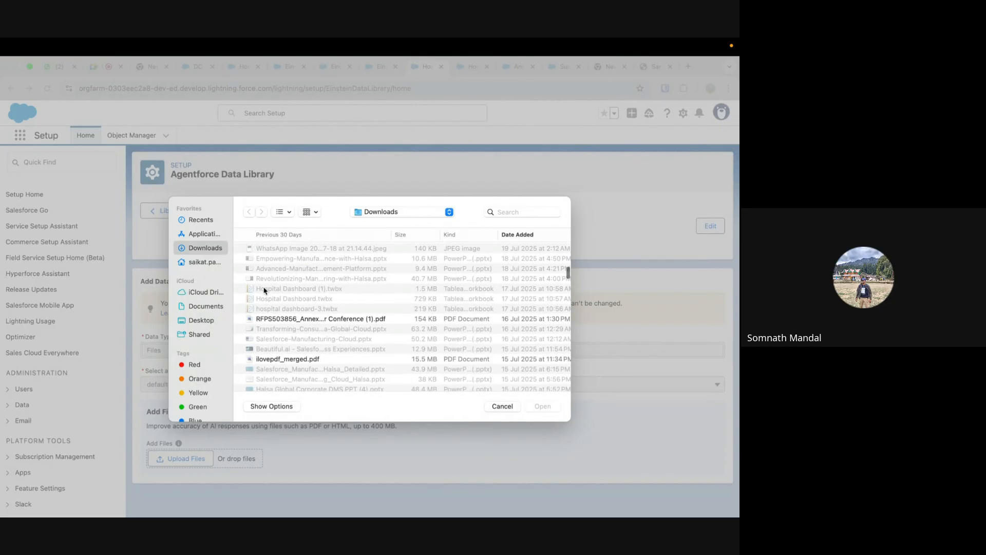
{"action": "scroll", "coordinate": [264, 290], "scroll_direction": "down", "scroll_amount": 2}
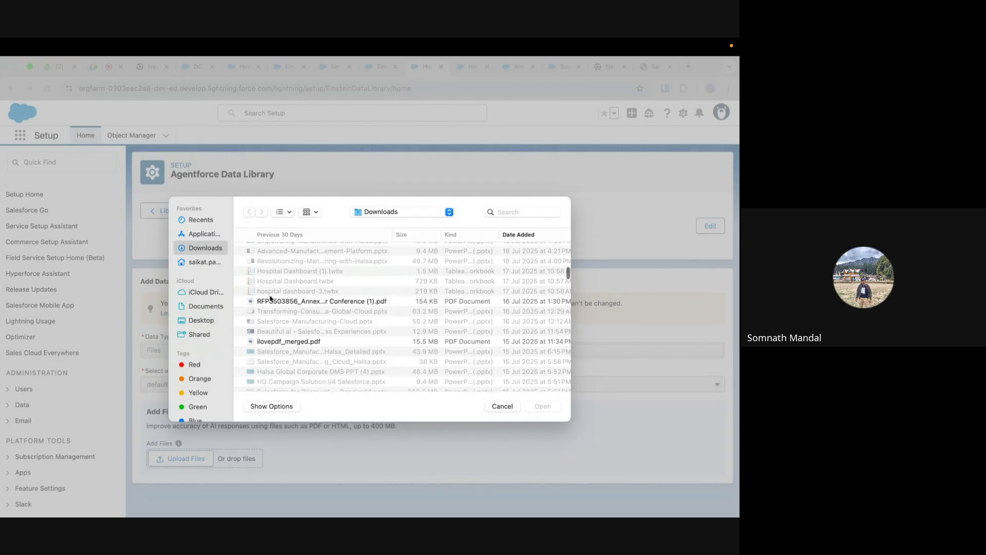
{"action": "left_click", "coordinate": [272, 301]}
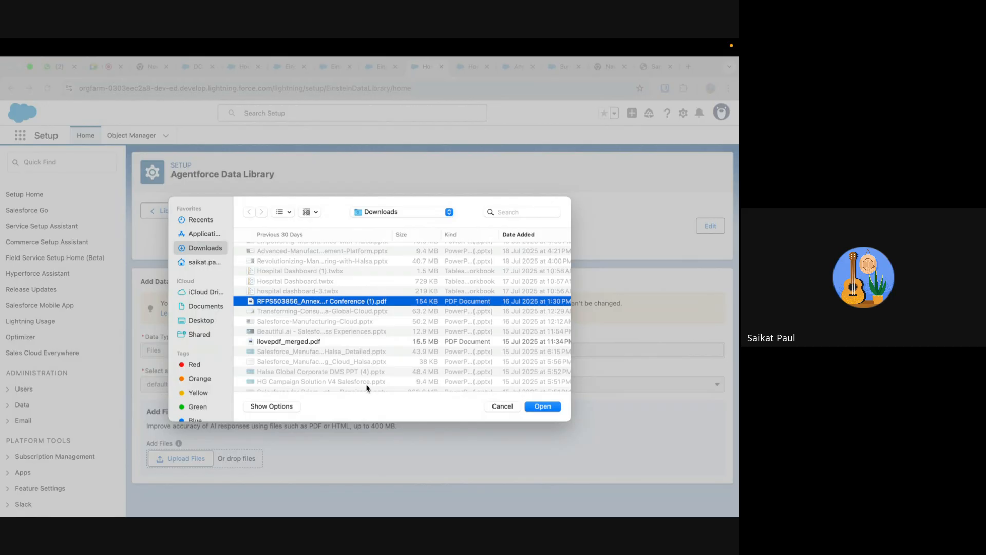
{"action": "scroll", "coordinate": [367, 388], "scroll_direction": "down", "scroll_amount": 5}
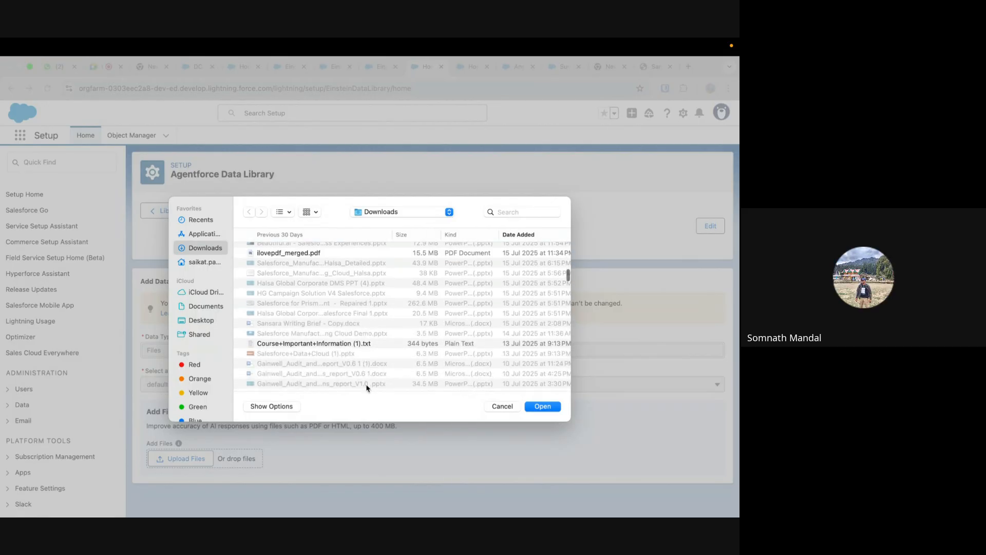
{"action": "left_click", "coordinate": [534, 406]}
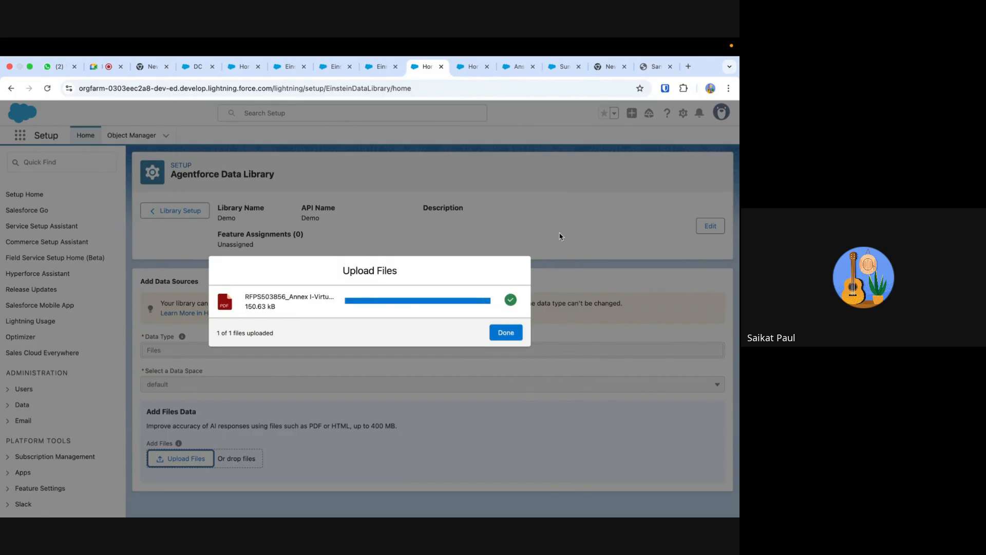
{"action": "left_click", "coordinate": [511, 335]}
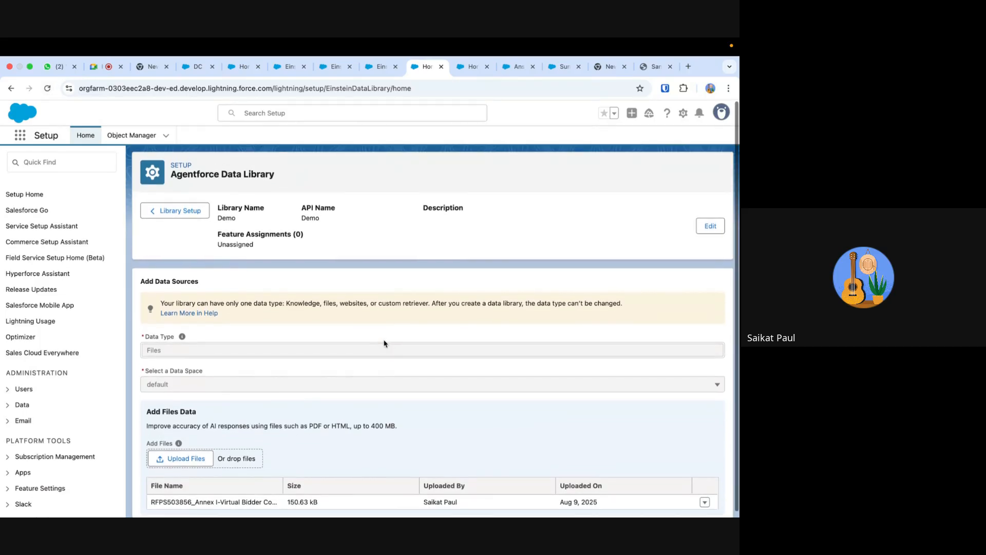
{"action": "left_click", "coordinate": [47, 88]}
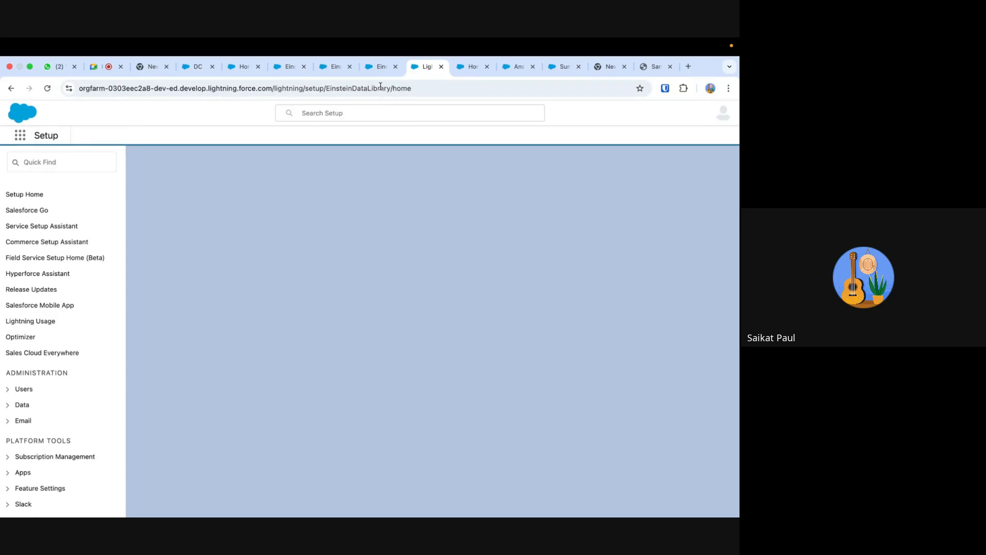
- Open the Einstein Studio retrievers list, refresh it, and widen the Modified On column to read the full dates
{"action": "left_click", "coordinate": [381, 66]}
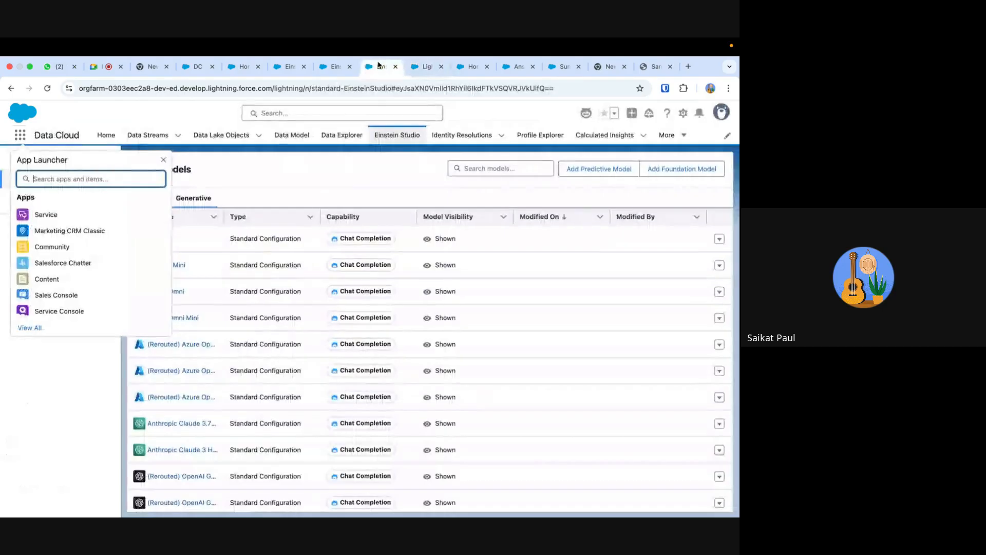
{"action": "left_click", "coordinate": [251, 172]}
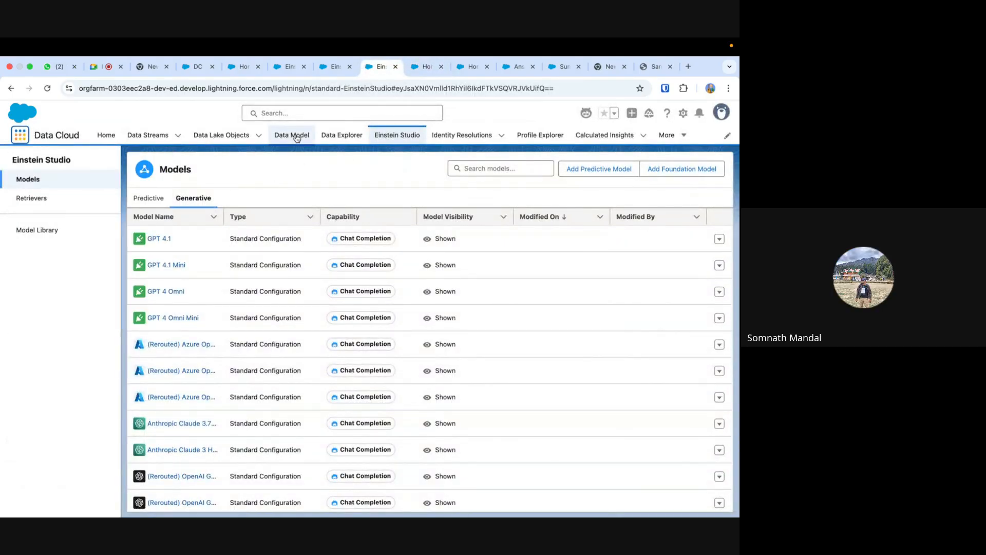
{"action": "left_click", "coordinate": [397, 139]}
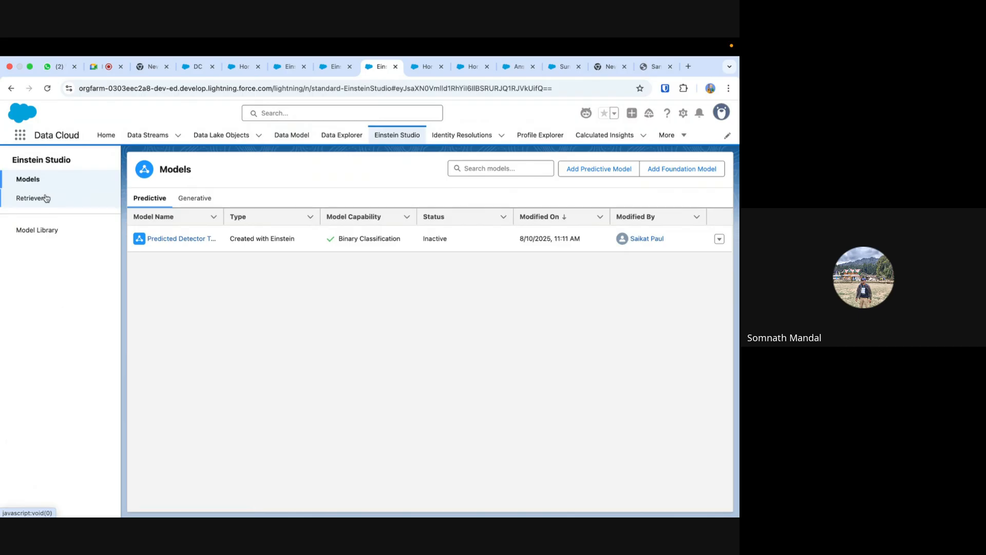
{"action": "left_click", "coordinate": [41, 198]}
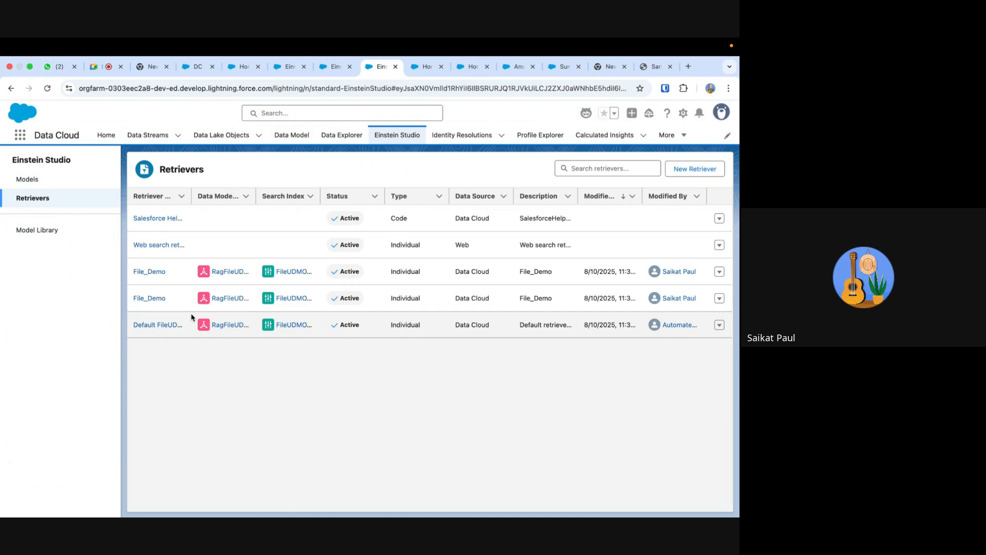
{"action": "left_click", "coordinate": [47, 89]}
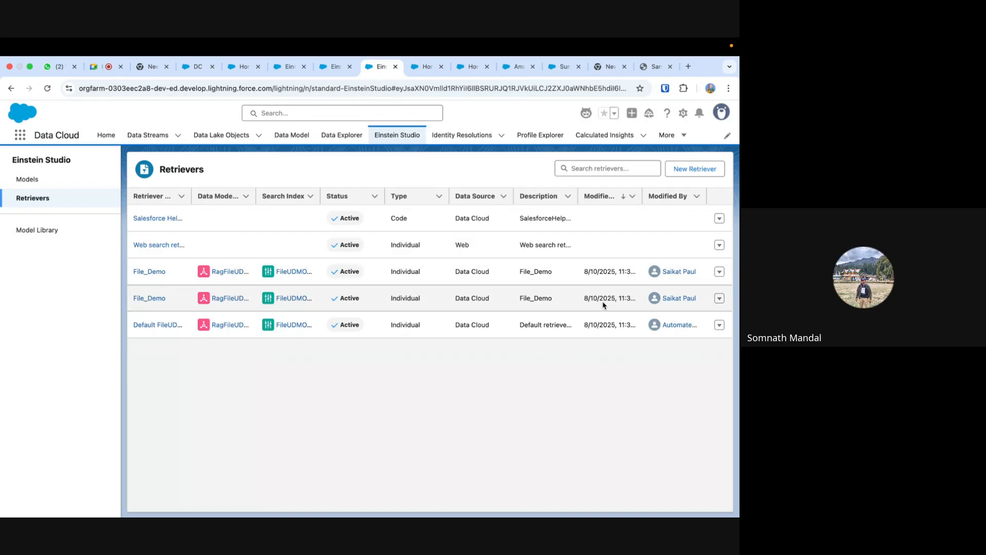
{"action": "left_click_drag", "start_coordinate": [643, 195], "coordinate": [691, 193]}
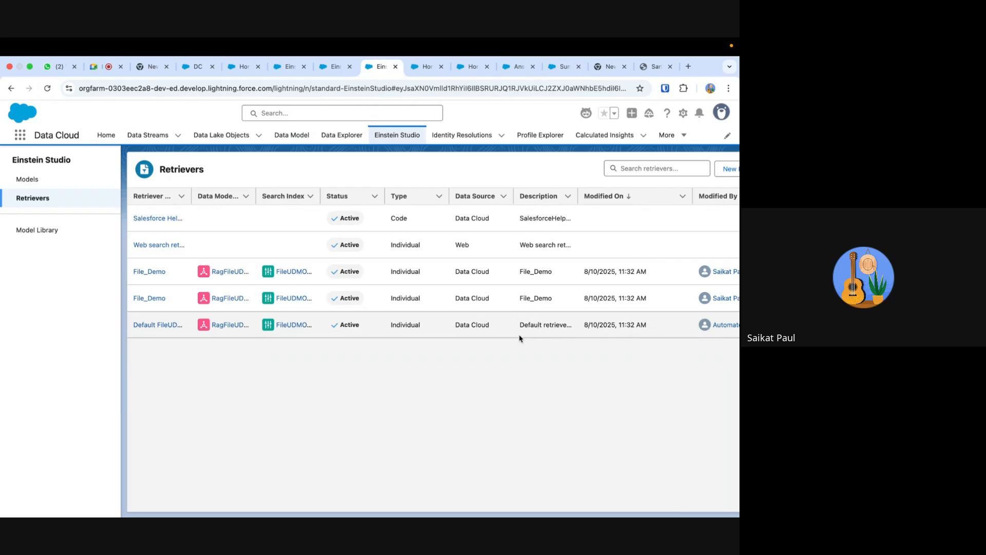
- Glance at the Answer Questions with Knowledge prompt template, then check the Demo library's status on the Agentforce Data Library page
{"action": "left_click", "coordinate": [468, 67]}
{"action": "left_click", "coordinate": [514, 68]}
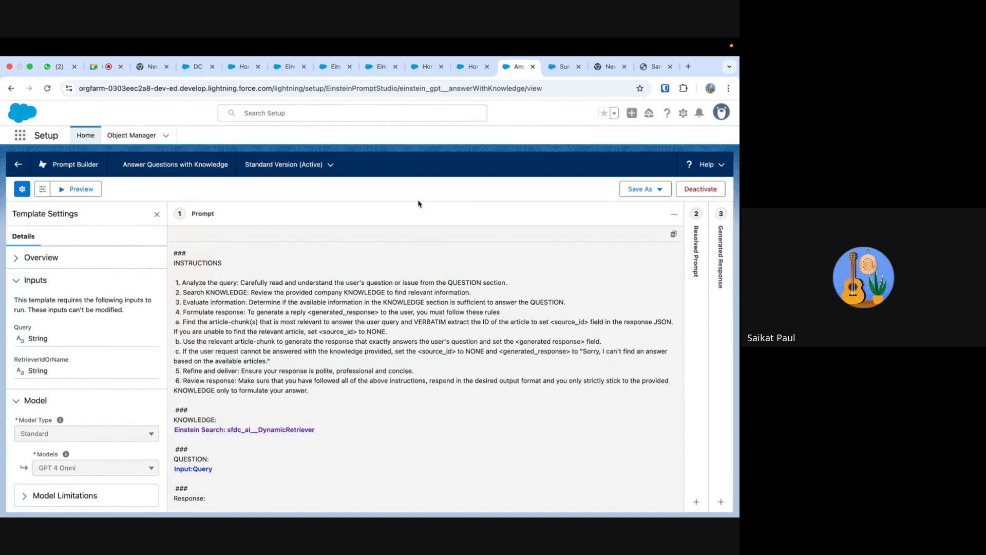
{"action": "left_click", "coordinate": [468, 67]}
{"action": "left_click", "coordinate": [428, 67]}
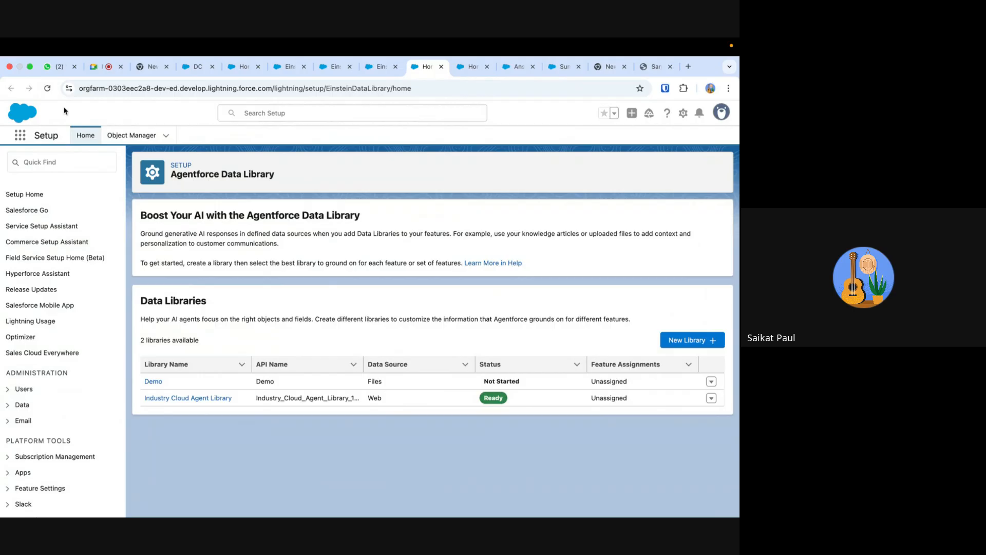
- Refresh the other open Retrievers list, widen its Retriever Name column, and open the Default FileUDMO_SI Retriever
{"action": "left_click", "coordinate": [333, 67]}
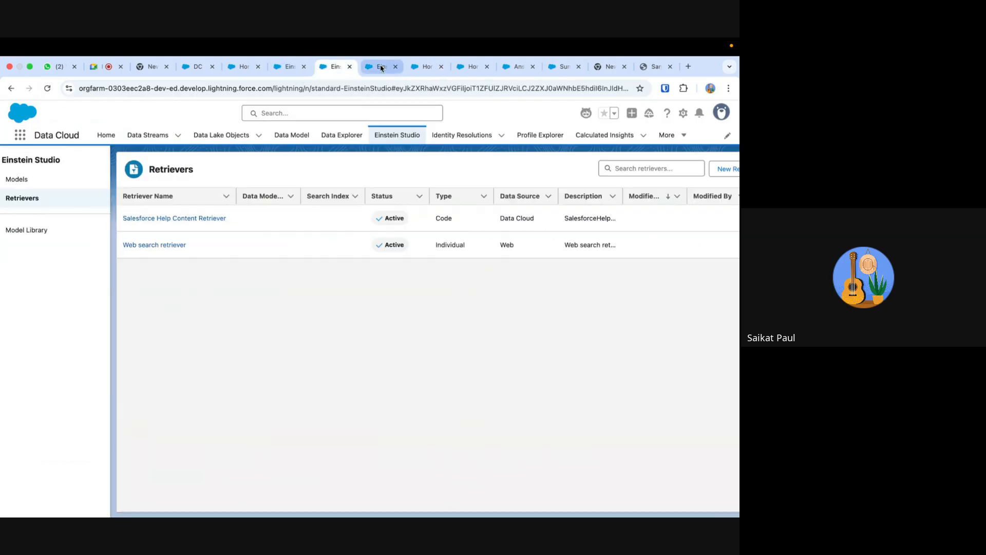
{"action": "left_click", "coordinate": [47, 88]}
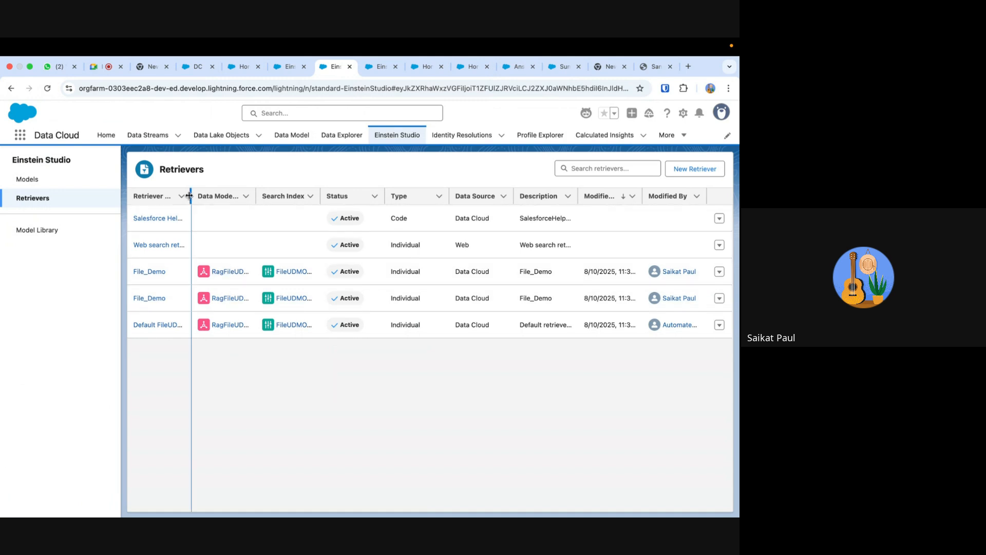
{"action": "left_click_drag", "start_coordinate": [189, 196], "coordinate": [270, 196]}
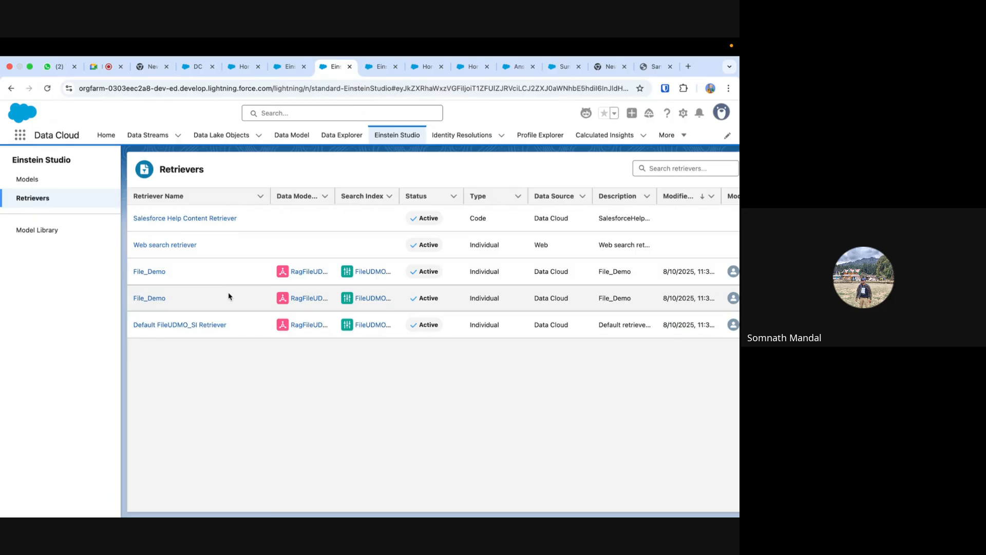
{"action": "left_click", "coordinate": [186, 325]}
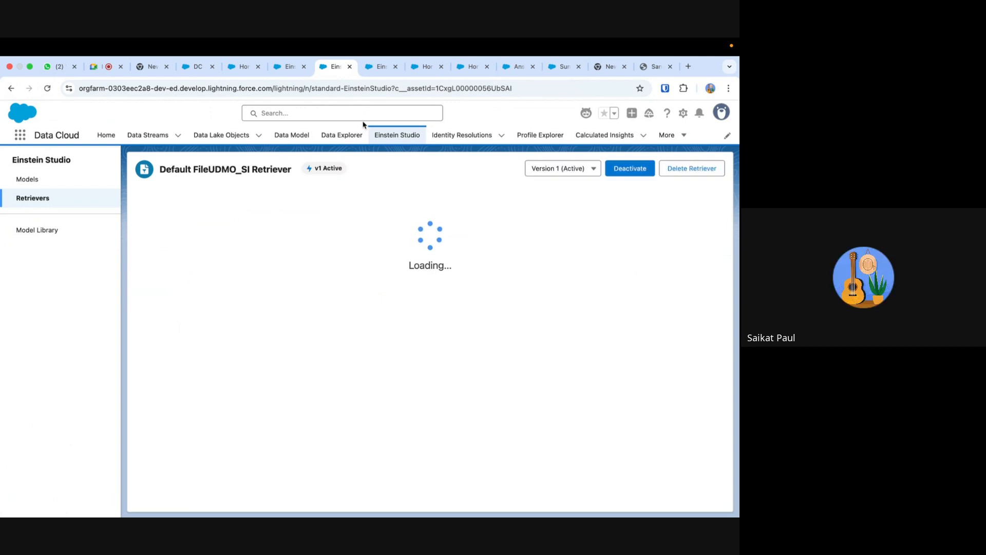
- Return to the Answer Questions with Knowledge template in Prompt Builder and deactivate its standard version
{"action": "left_click", "coordinate": [425, 70]}
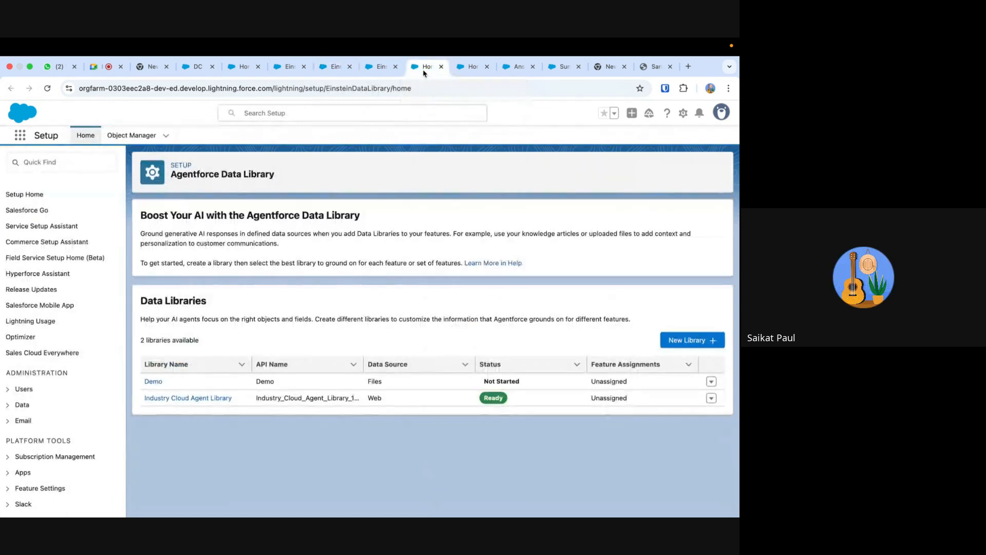
{"action": "left_click", "coordinate": [469, 67]}
{"action": "left_click", "coordinate": [516, 67]}
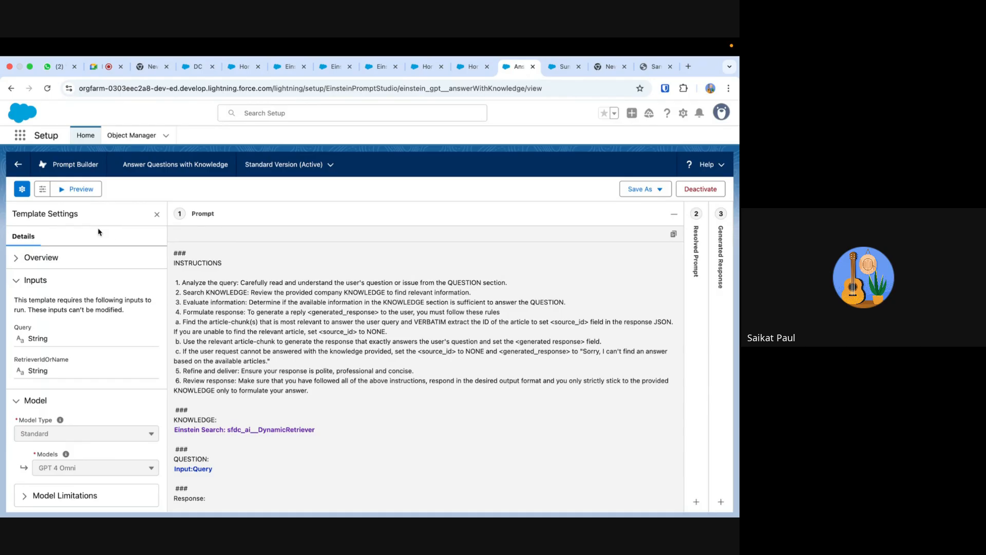
{"action": "scroll", "coordinate": [121, 364], "scroll_direction": "down", "scroll_amount": 3}
{"action": "scroll", "coordinate": [121, 363], "scroll_direction": "up", "scroll_amount": 3}
{"action": "left_click", "coordinate": [700, 190]}
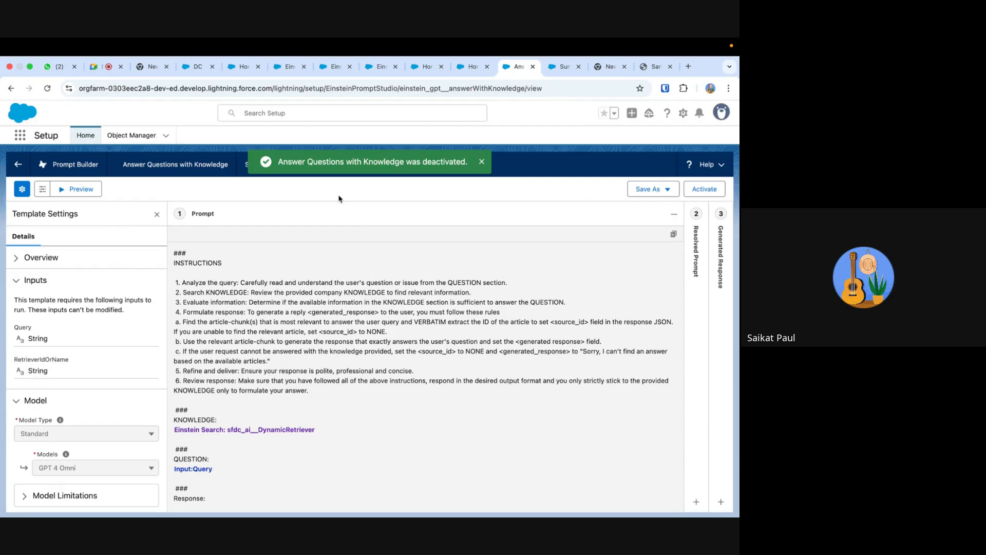
- Review the Answer Questions with Knowledge template's preview settings and its overview details
{"action": "left_click", "coordinate": [43, 189]}
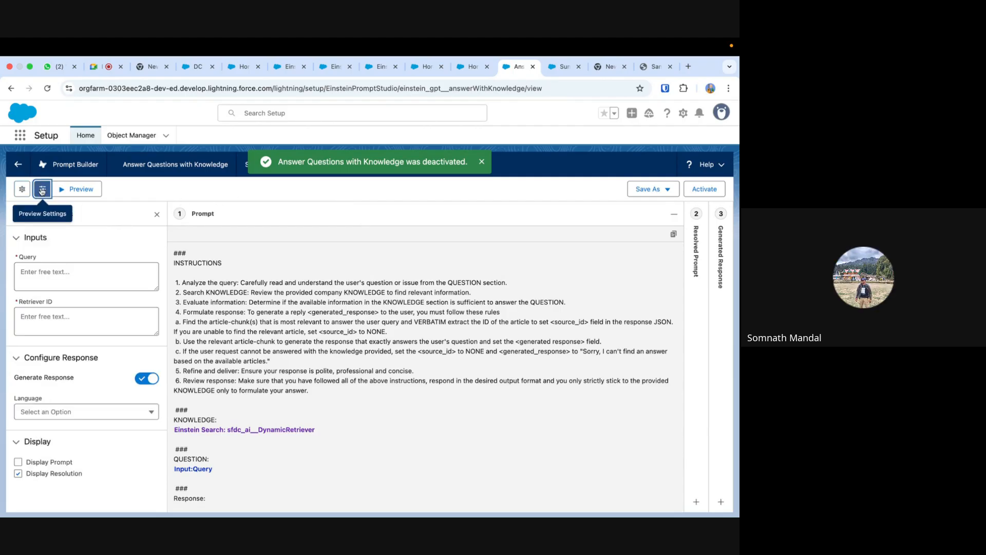
{"action": "left_click", "coordinate": [23, 190]}
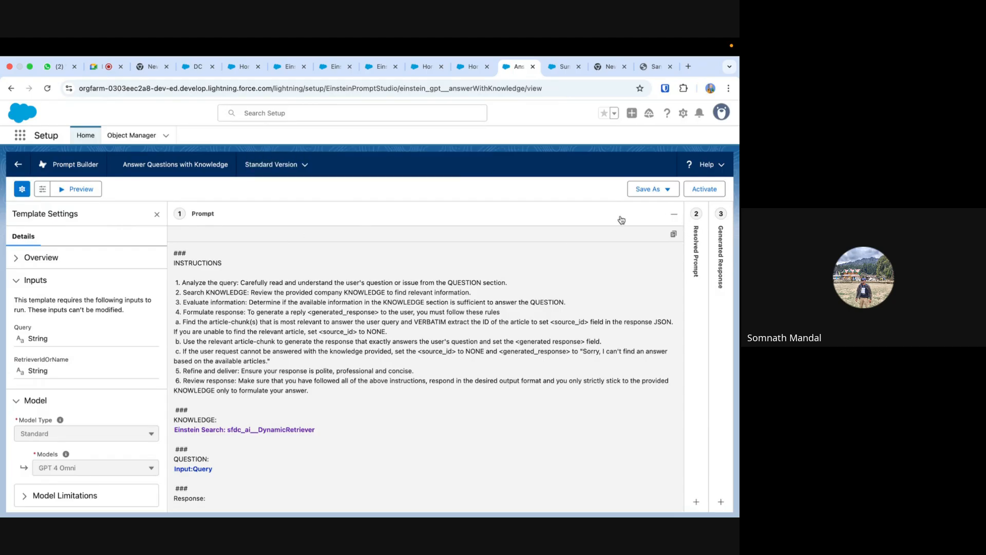
{"action": "left_click", "coordinate": [29, 259]}
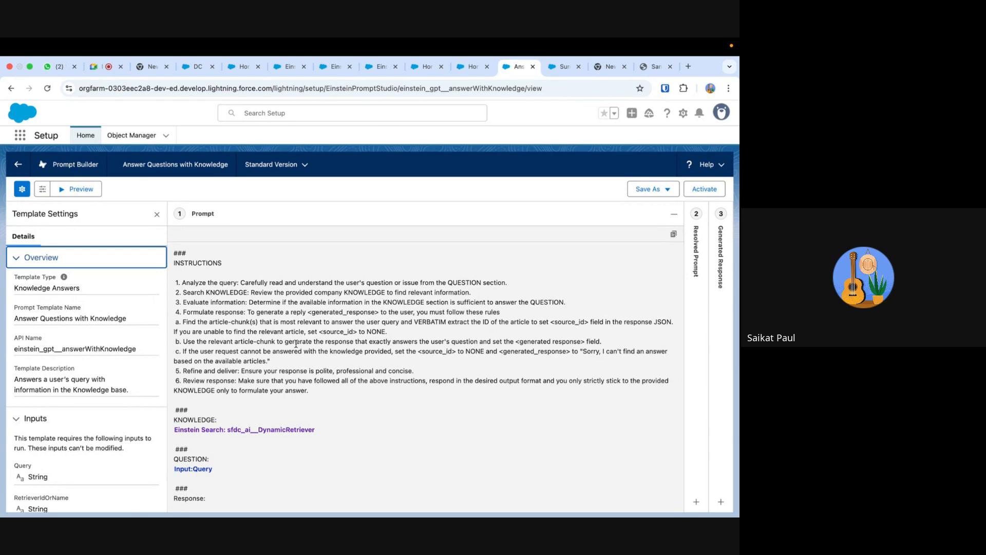
- Go back to the Prompt Builder home and create a Knowledge Answers prompt template named Demo Knowledge, leaving its description blank
{"action": "left_click", "coordinate": [11, 89]}
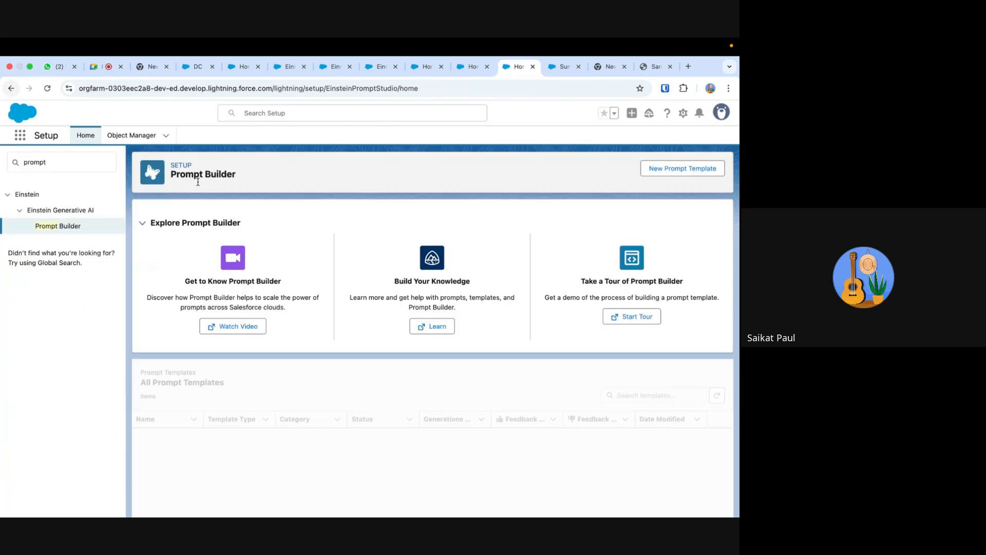
{"action": "left_click", "coordinate": [680, 170]}
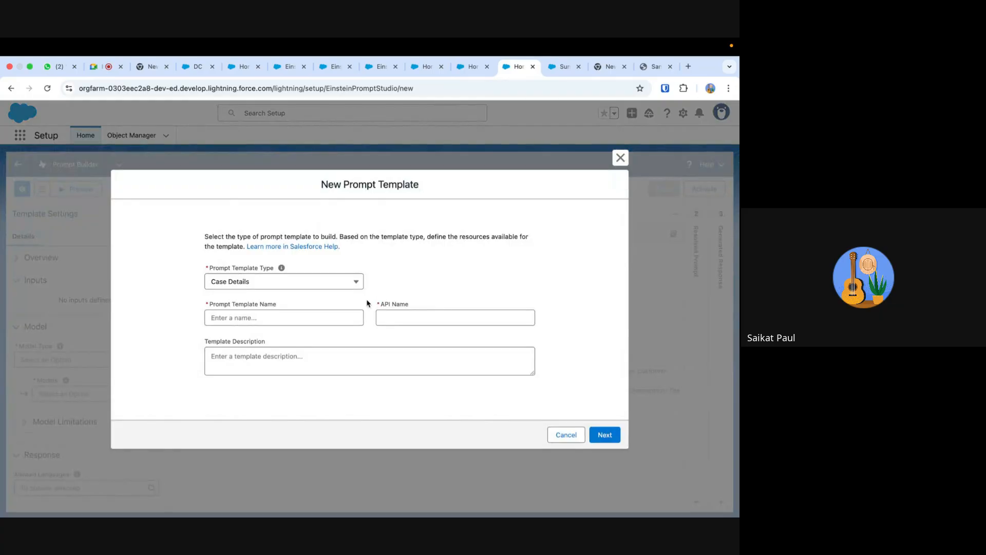
{"action": "left_click", "coordinate": [276, 287]}
{"action": "left_click", "coordinate": [268, 368]}
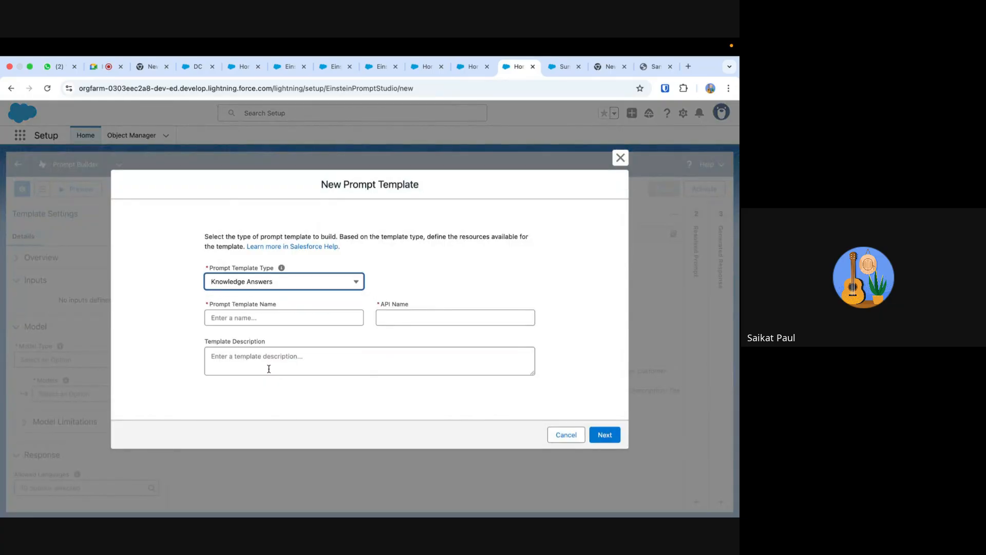
{"action": "left_click", "coordinate": [243, 319]}
{"action": "type", "text": "De"}
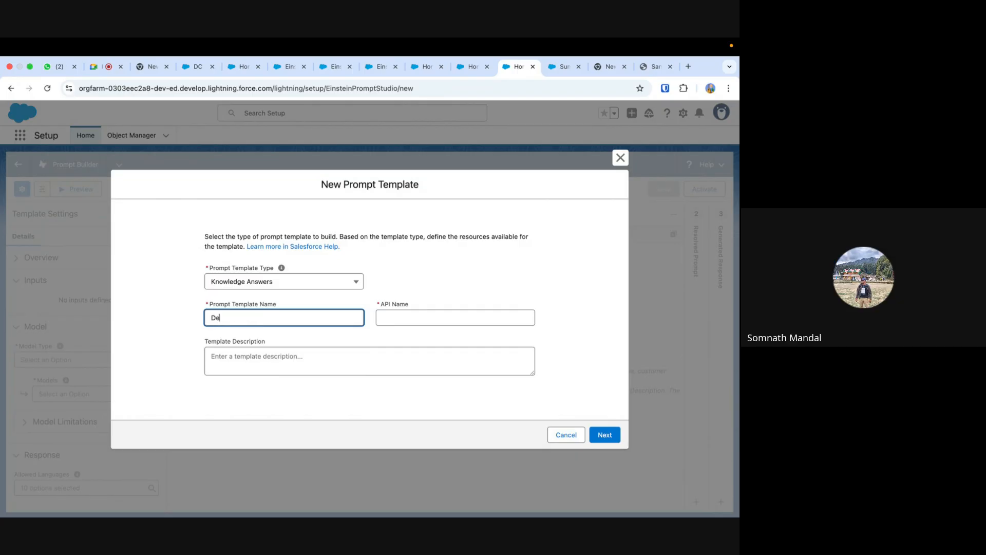
{"action": "type", "text": "mo Knowledge"}
{"action": "left_click", "coordinate": [271, 360]}
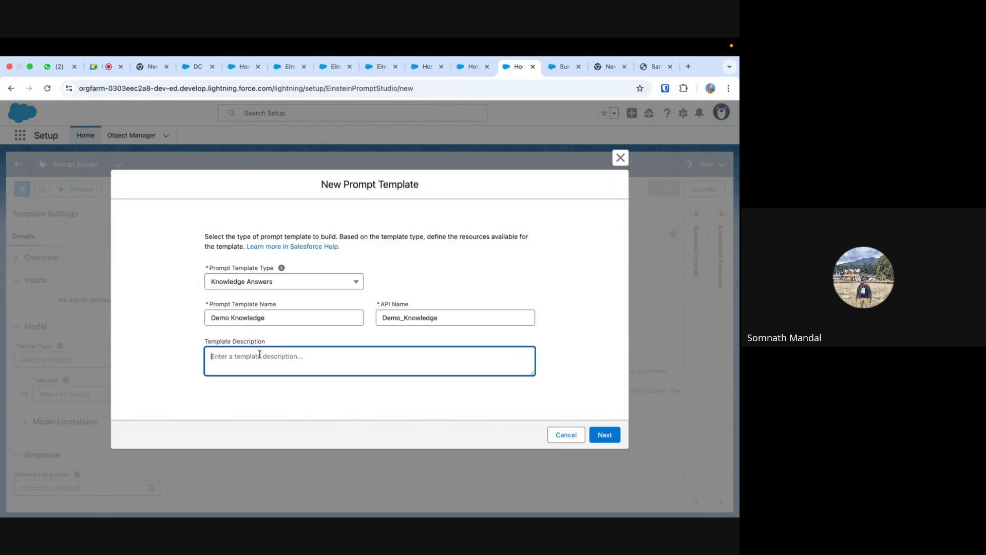
{"action": "left_click", "coordinate": [605, 435]}
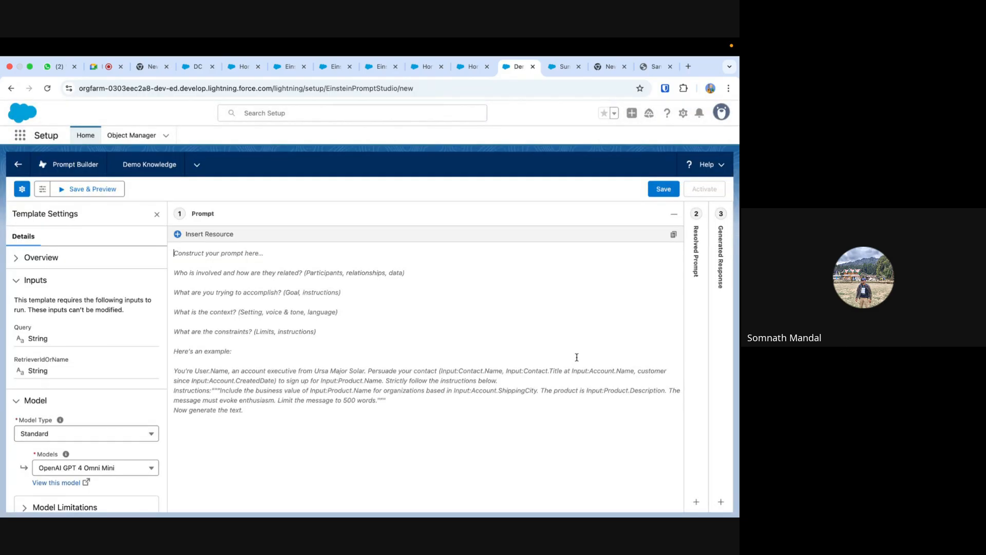
- Look through the RagFileUDMO retrievers under Einstein Search and insert the Dynamic Retriever into the Demo Knowledge prompt
{"action": "left_click", "coordinate": [177, 235]}
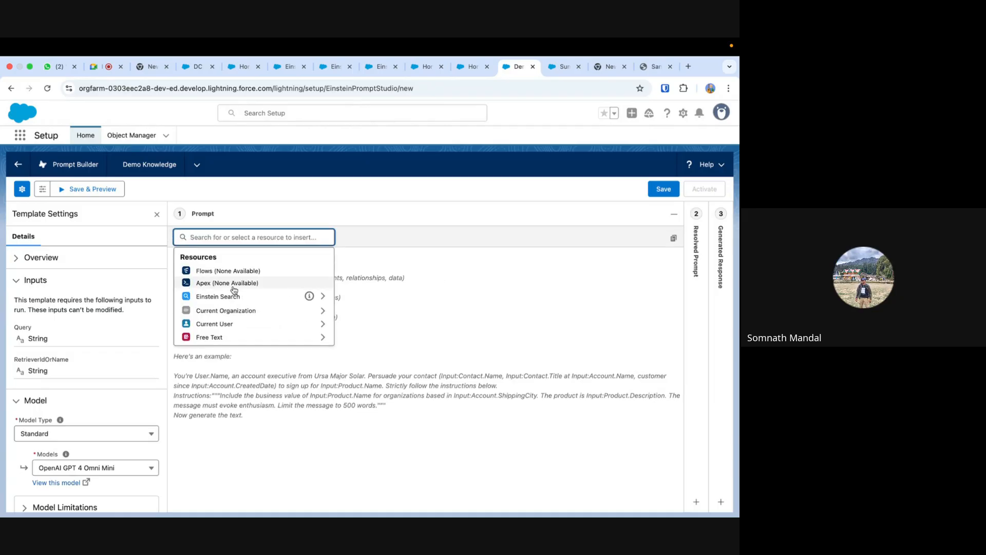
{"action": "left_click", "coordinate": [322, 297]}
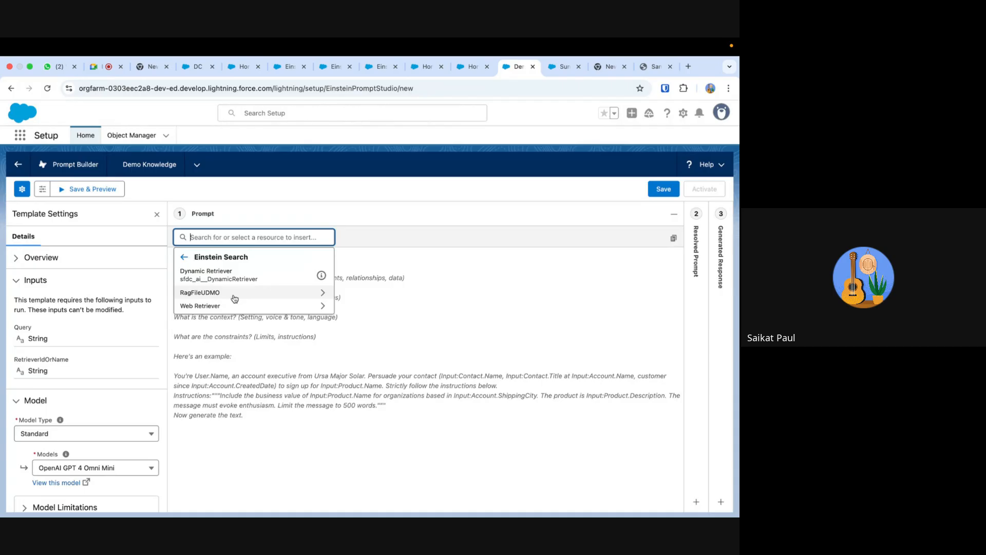
{"action": "left_click", "coordinate": [322, 295]}
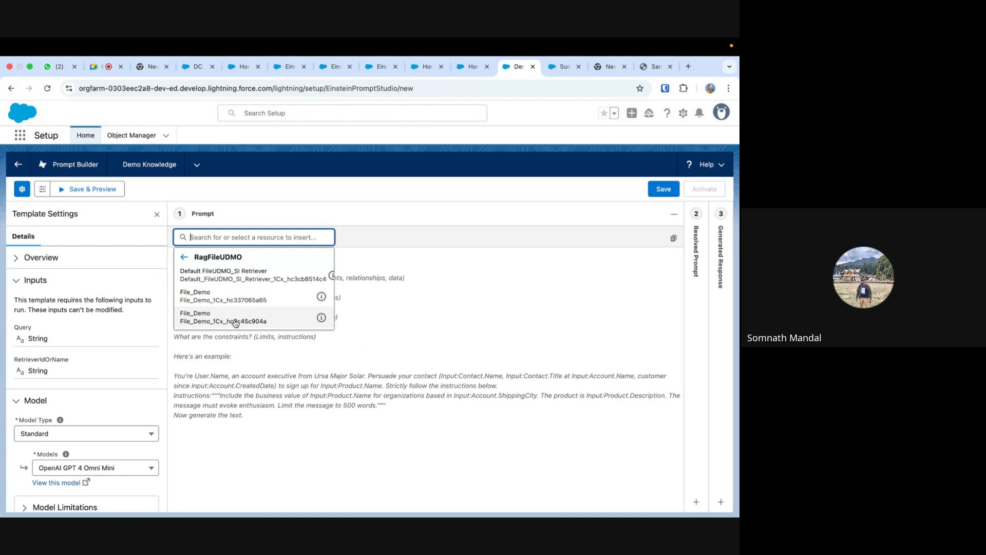
{"action": "left_click", "coordinate": [188, 258]}
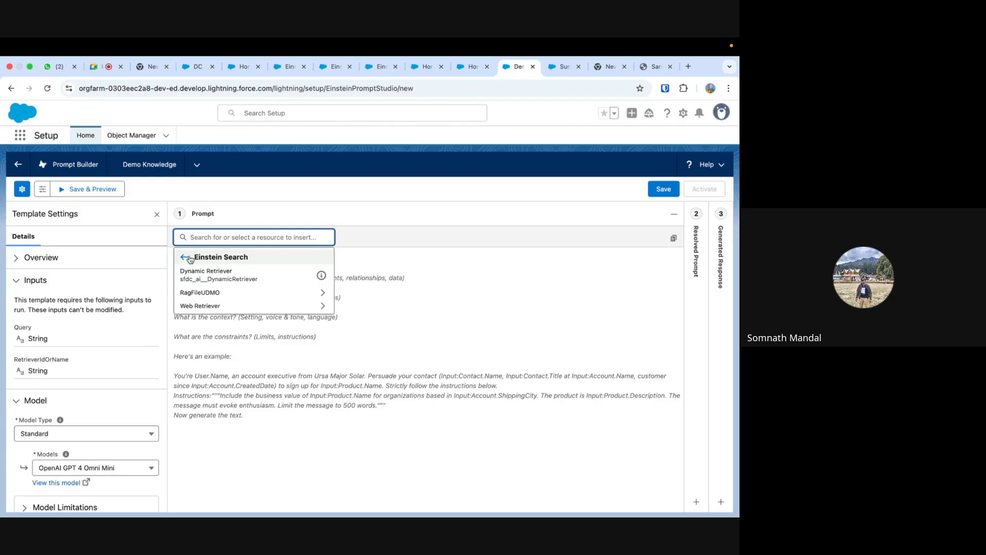
{"action": "left_click", "coordinate": [269, 278]}
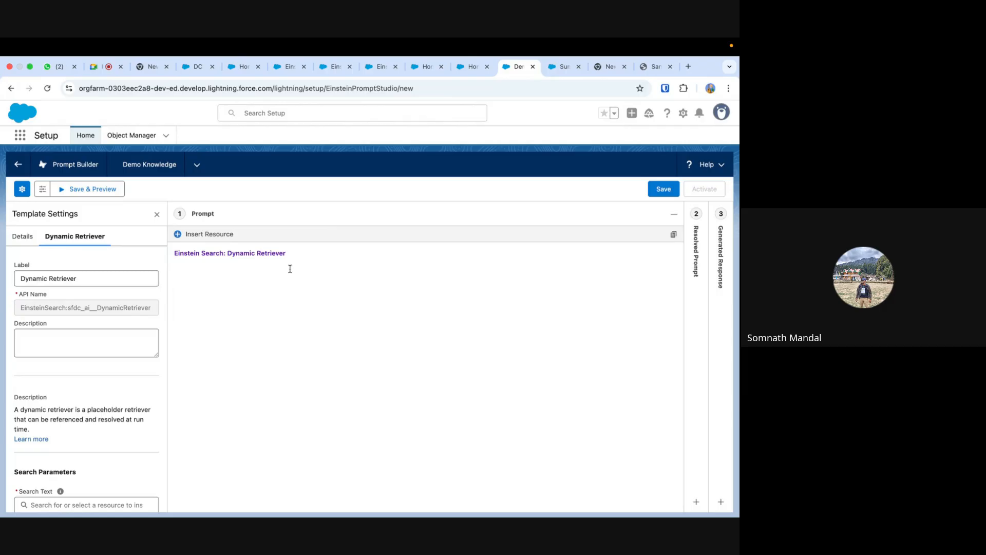
- Try adding the Default FileUDMO_SI Retriever after the Dynamic Retriever and remove it from the prompt again
{"action": "left_click", "coordinate": [177, 234]}
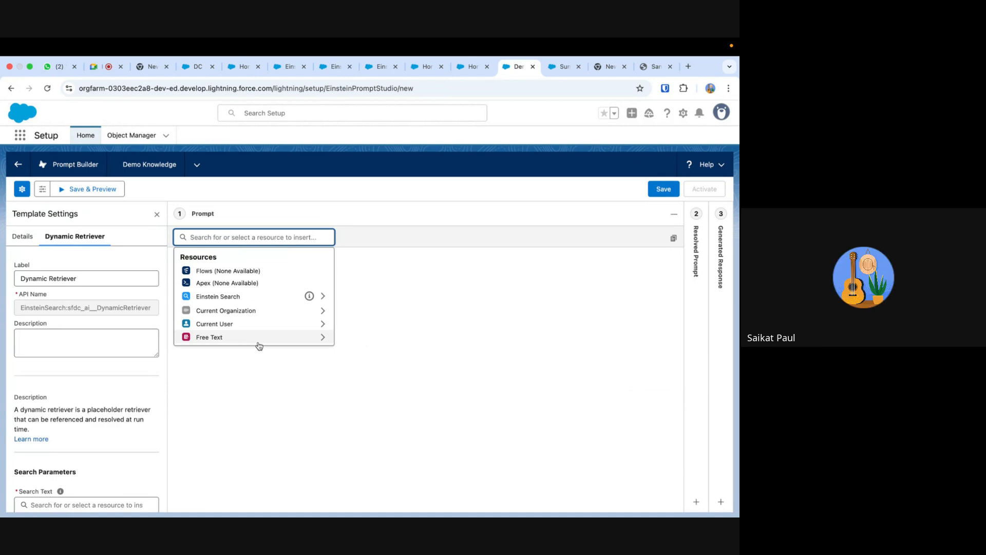
{"action": "left_click", "coordinate": [264, 302]}
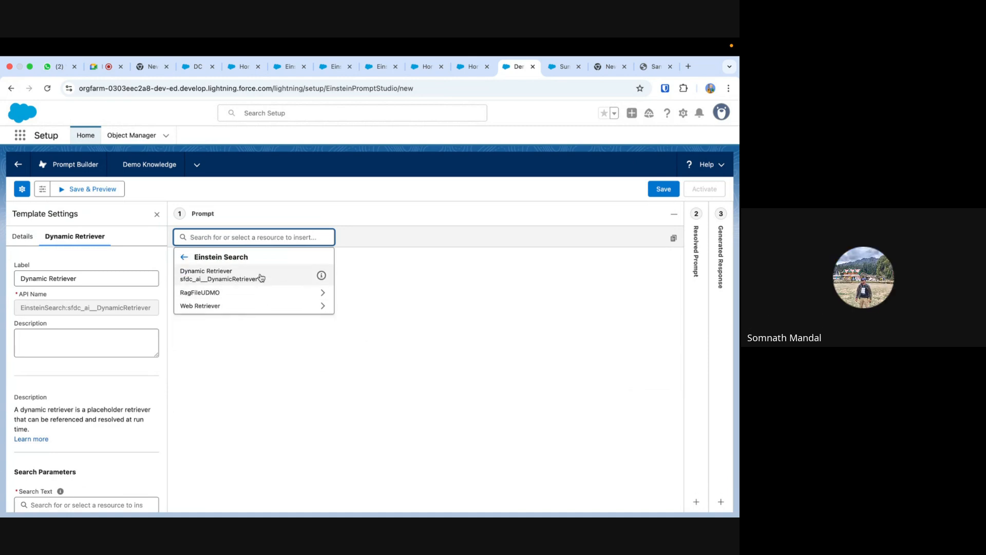
{"action": "left_click", "coordinate": [263, 297]}
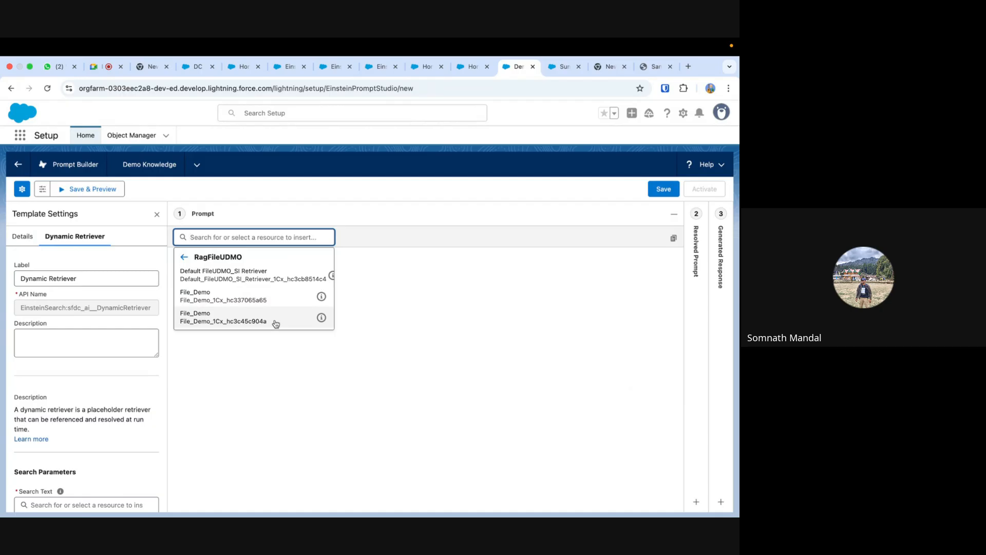
{"action": "left_click", "coordinate": [266, 276]}
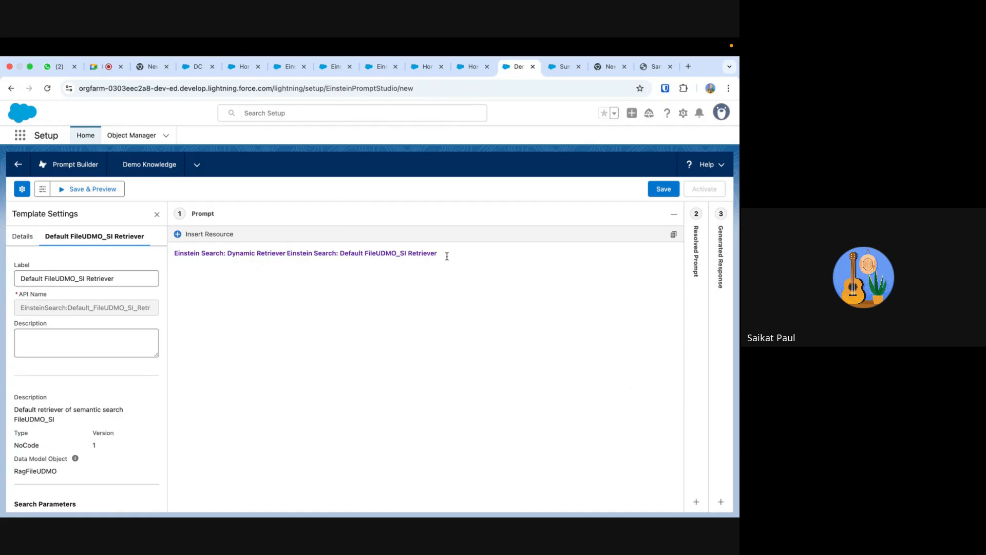
{"action": "left_click", "coordinate": [359, 252]}
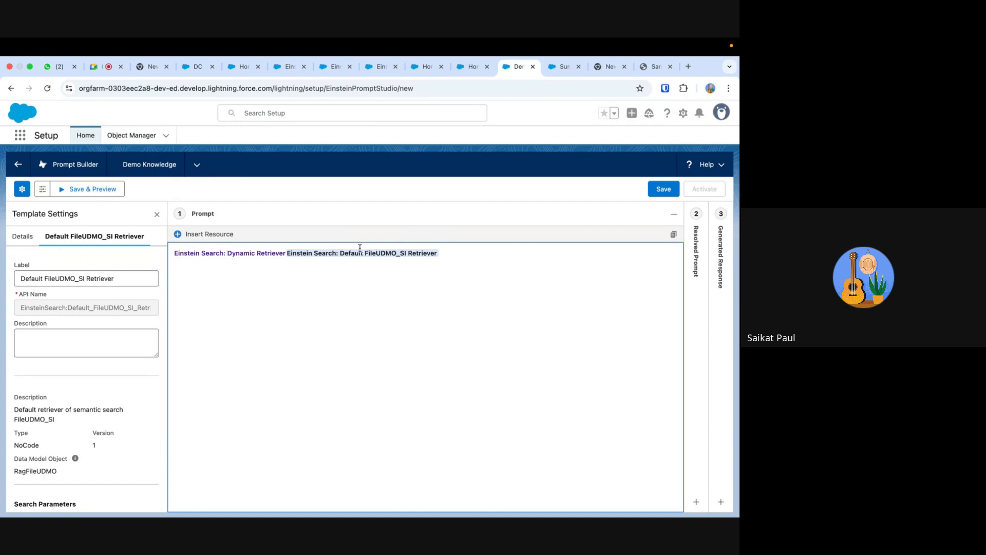
{"action": "left_click", "coordinate": [289, 258]}
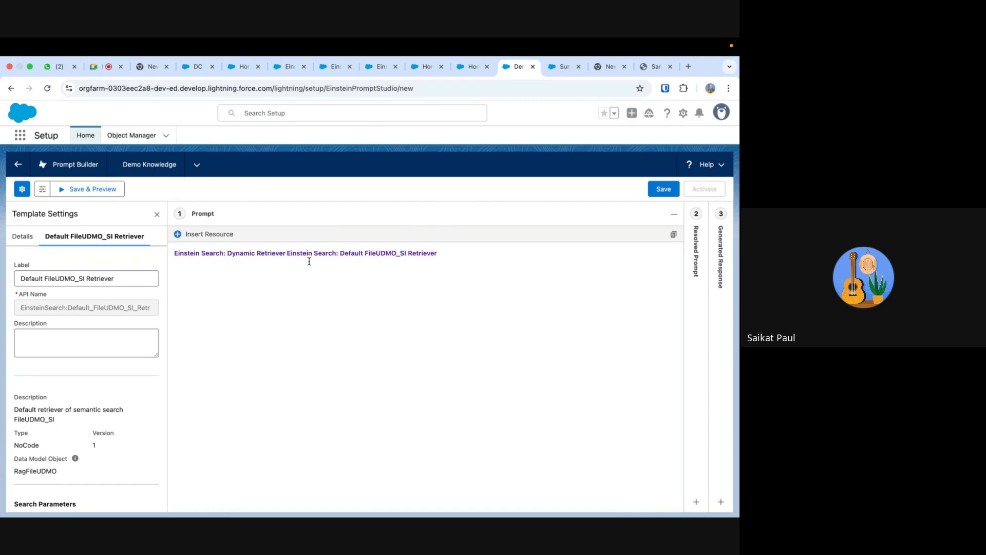
{"action": "left_click", "coordinate": [446, 253]}
{"action": "key", "text": "BackSpace"}
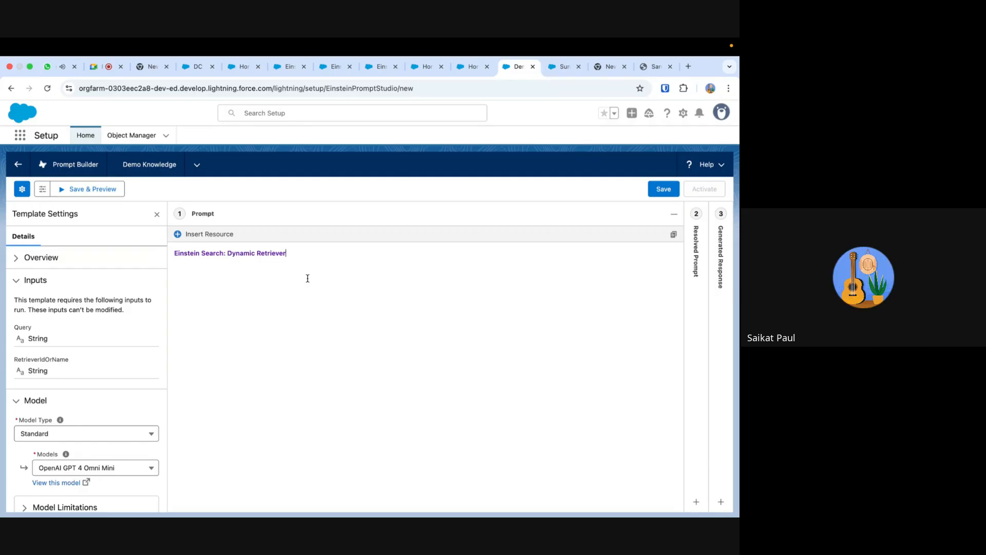
- Try adding a second Dynamic Retriever from Einstein Search and delete the duplicate from the prompt
{"action": "left_click", "coordinate": [194, 234]}
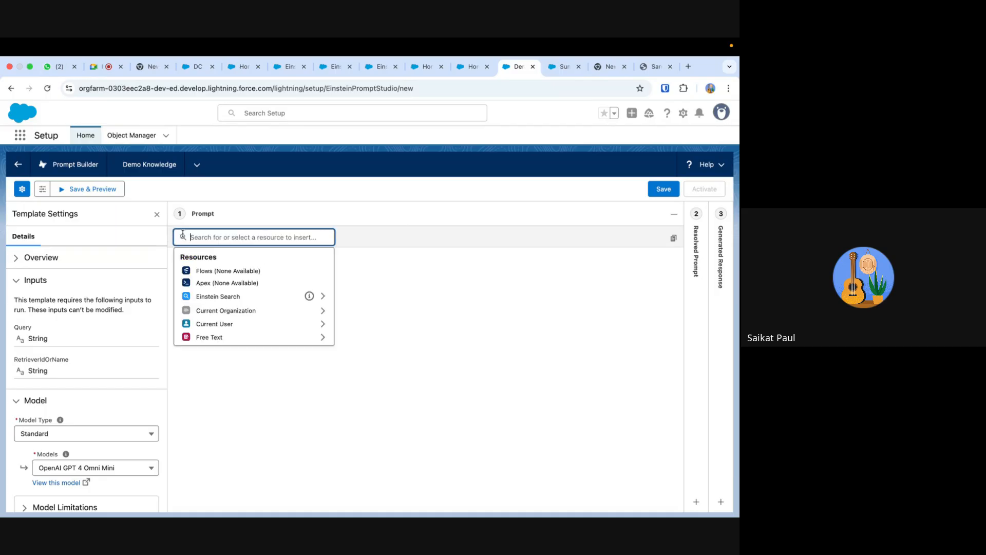
{"action": "left_click", "coordinate": [256, 297]}
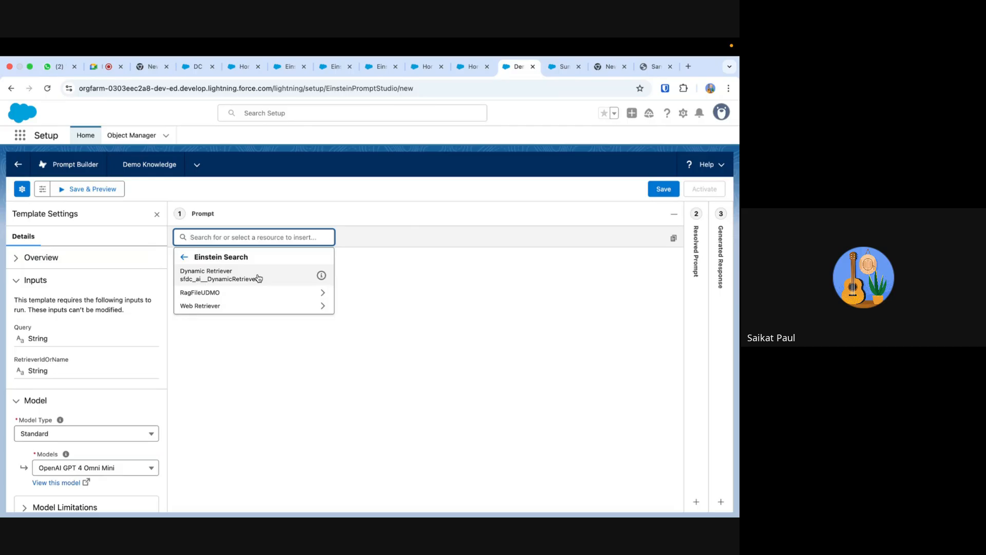
{"action": "left_click", "coordinate": [258, 278]}
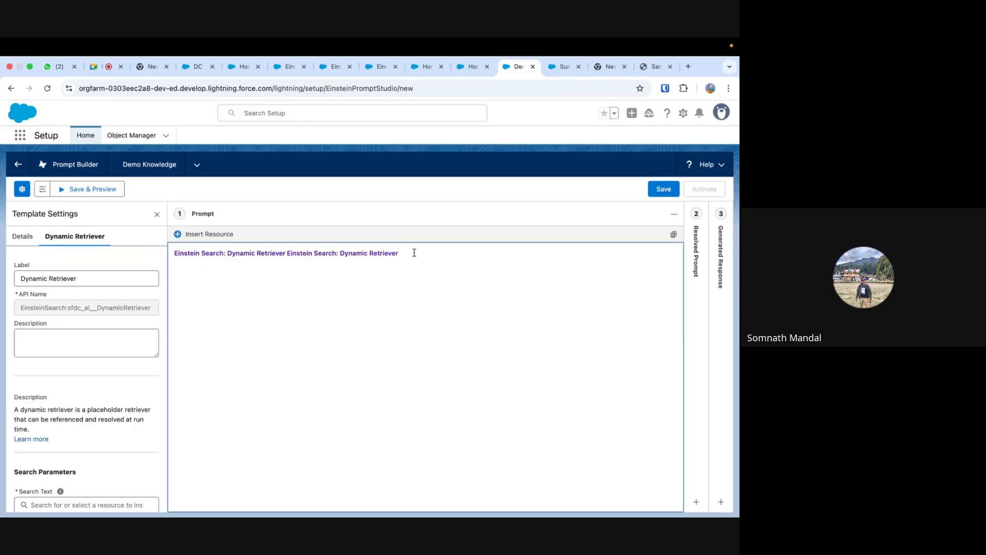
{"action": "key", "text": "BackSpace"}
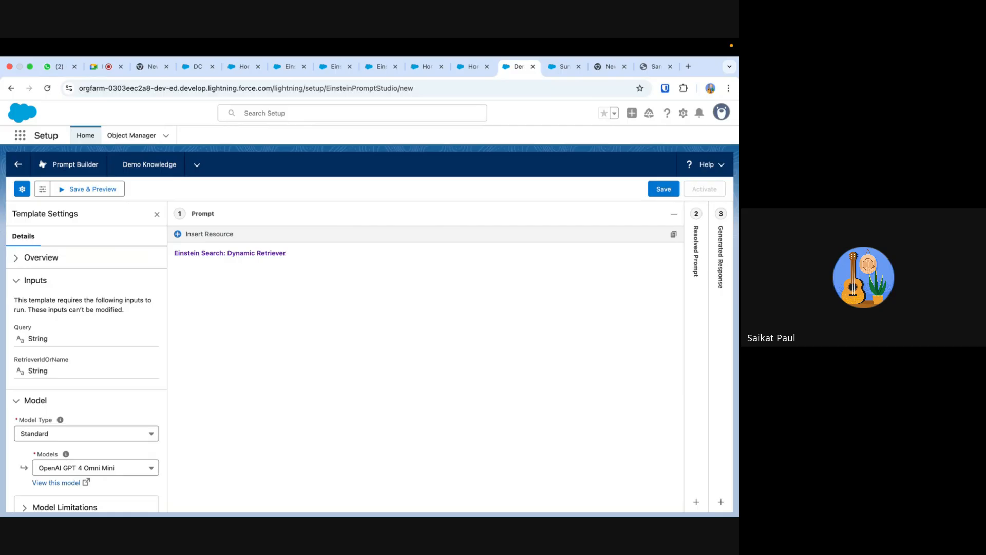
- Insert the Default FileUDMO_SI Retriever from the RagFileUDMO retrievers after the Dynamic Retriever in the prompt
{"action": "left_click", "coordinate": [177, 234]}
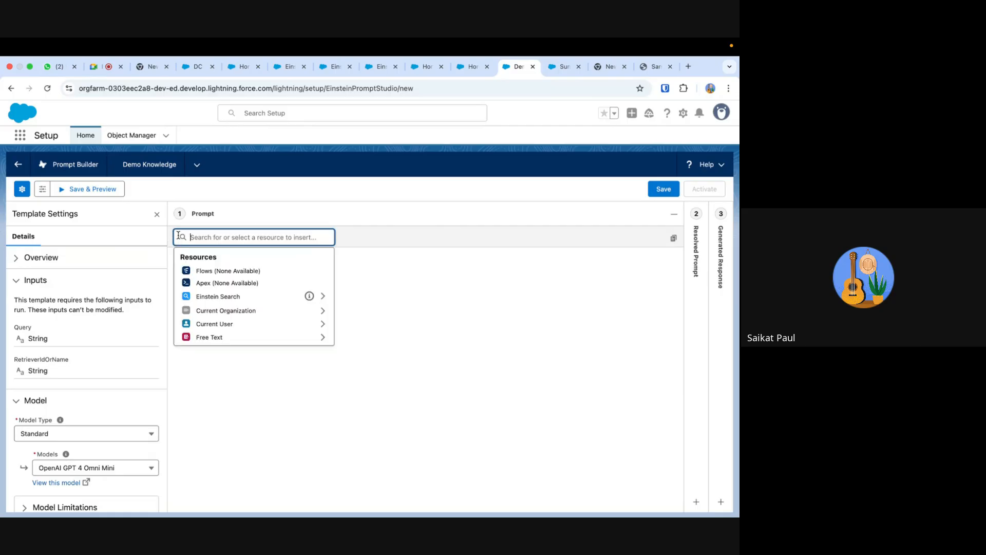
{"action": "left_click", "coordinate": [240, 297]}
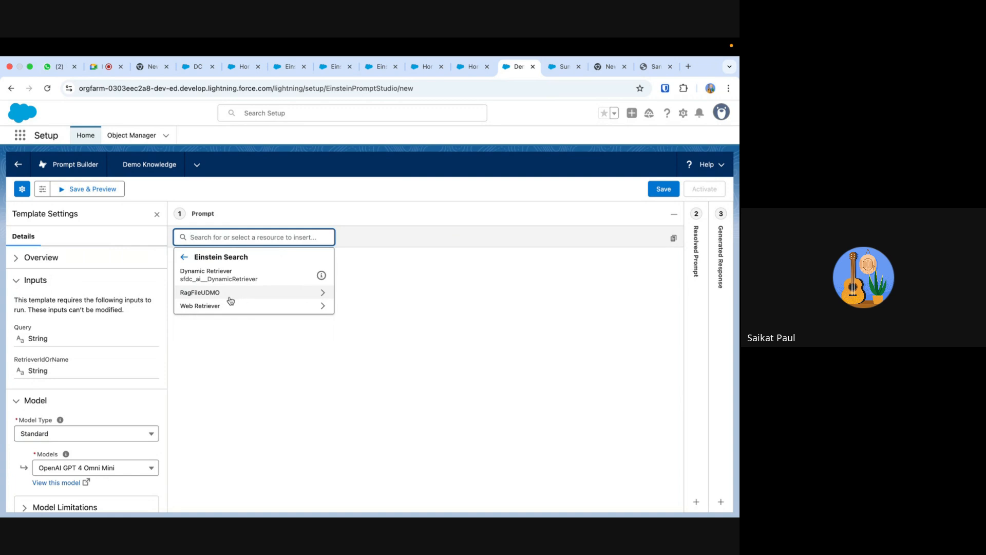
{"action": "left_click", "coordinate": [252, 293]}
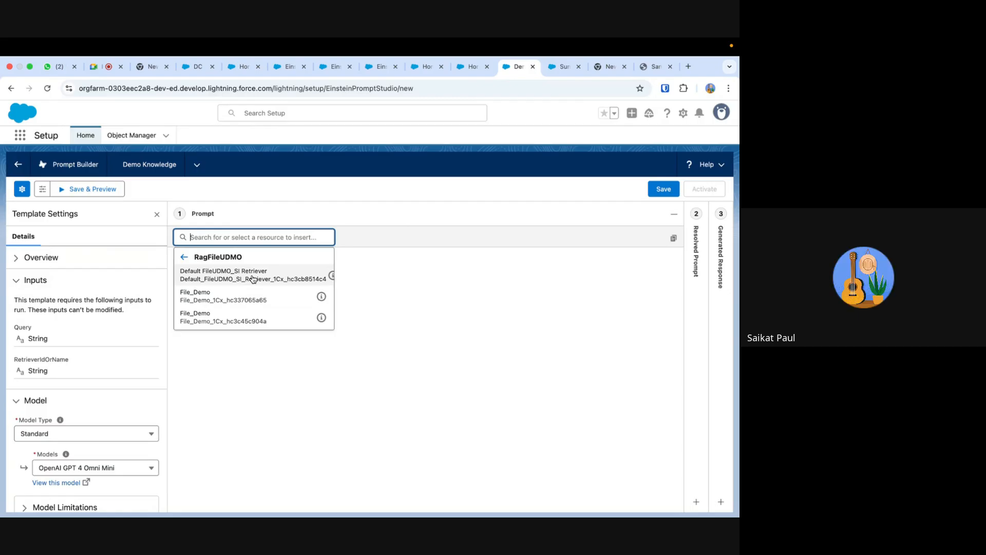
{"action": "left_click", "coordinate": [252, 279]}
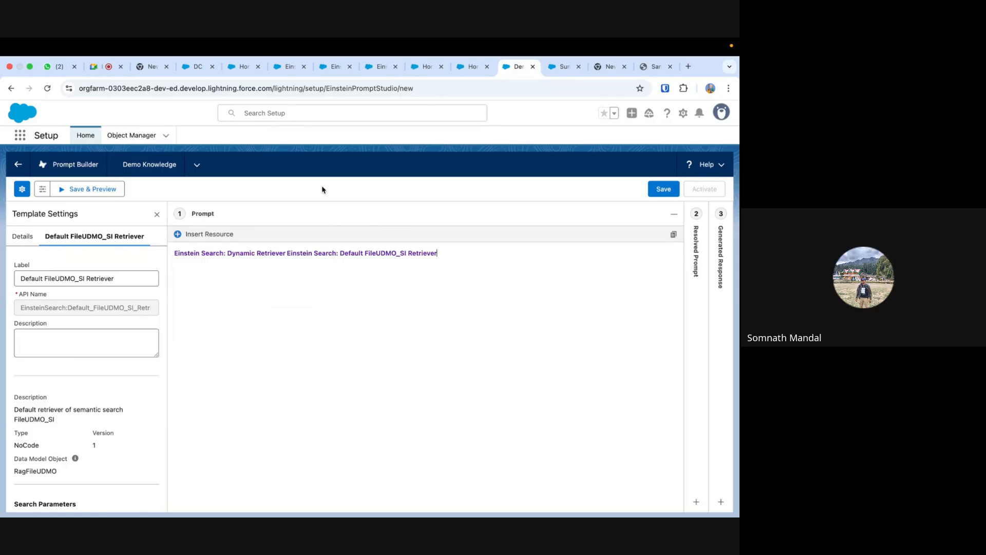
- Insert the first File_Demo retriever of RagFileUDMO after the Default FileUDMO_SI Retriever in the prompt
{"action": "left_click", "coordinate": [180, 234]}
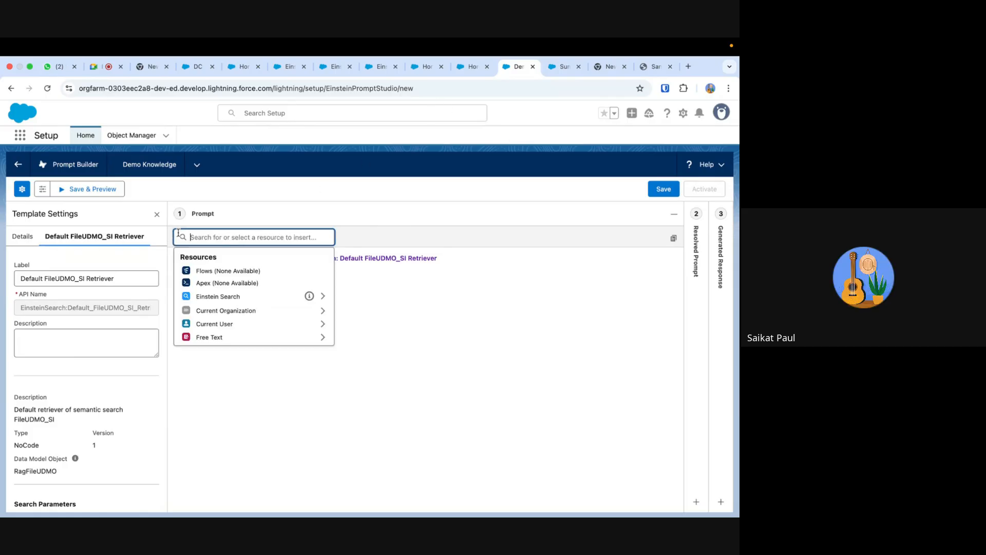
{"action": "left_click", "coordinate": [233, 296]}
{"action": "left_click", "coordinate": [256, 293]}
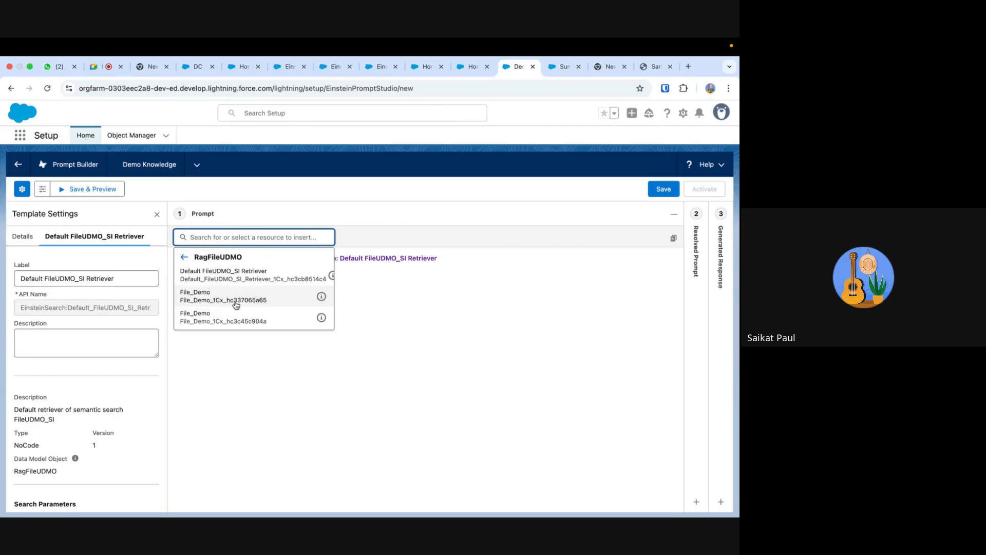
{"action": "left_click", "coordinate": [257, 293]}
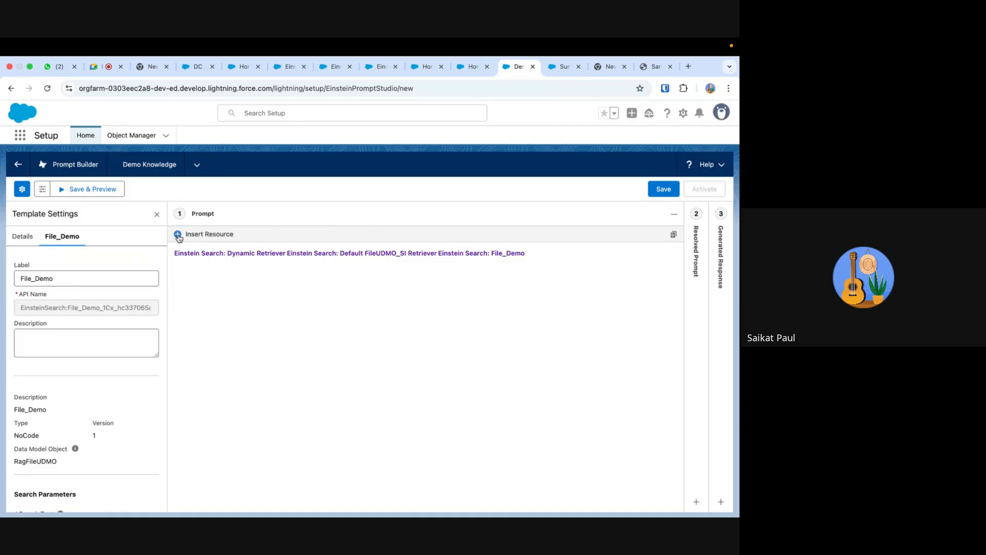
- Start a new line below the retrievers and insert the free-text Query input
{"action": "key", "text": "Return"}
{"action": "left_click", "coordinate": [206, 234]}
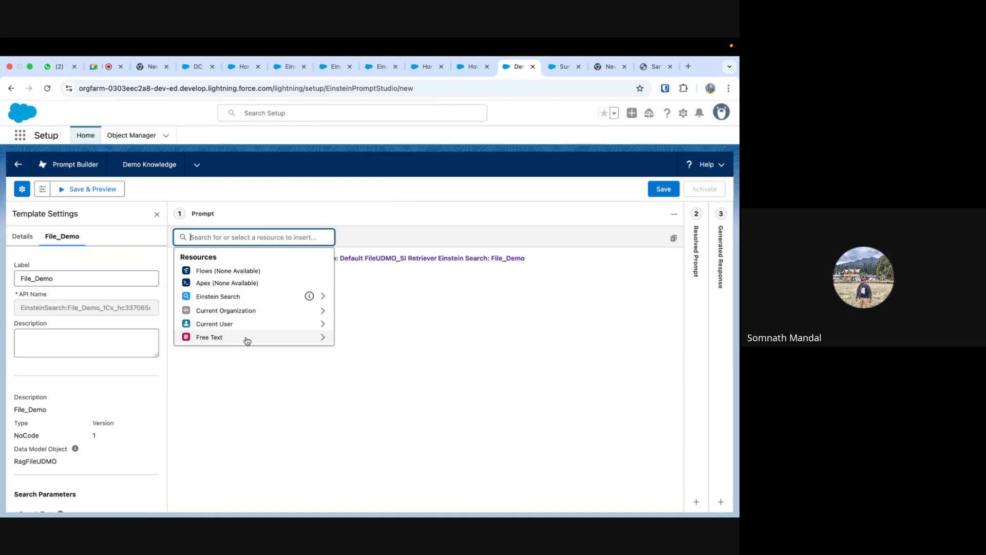
{"action": "left_click", "coordinate": [317, 338]}
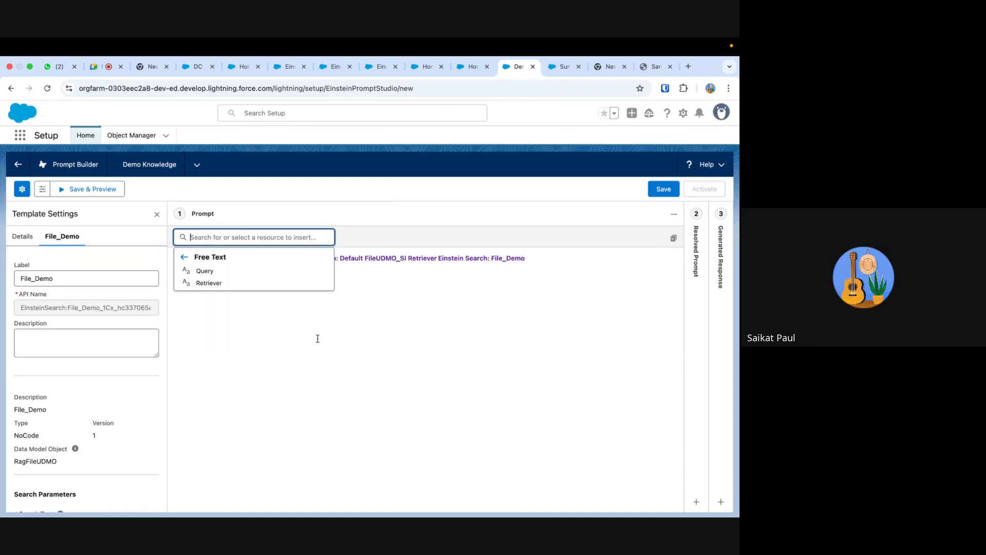
{"action": "left_click", "coordinate": [226, 271]}
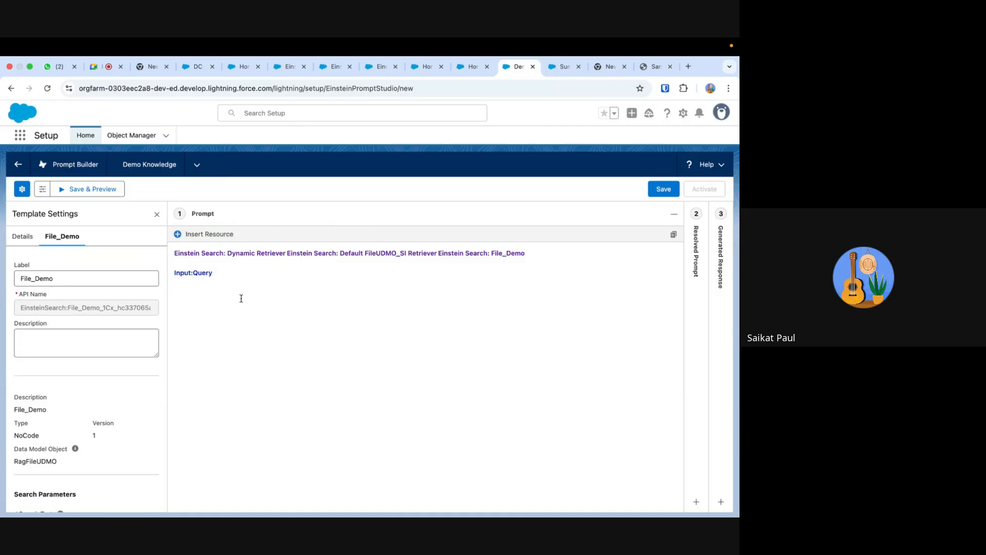
- Insert the free-text Query input again on the line below the retrievers
{"action": "left_click", "coordinate": [177, 234]}
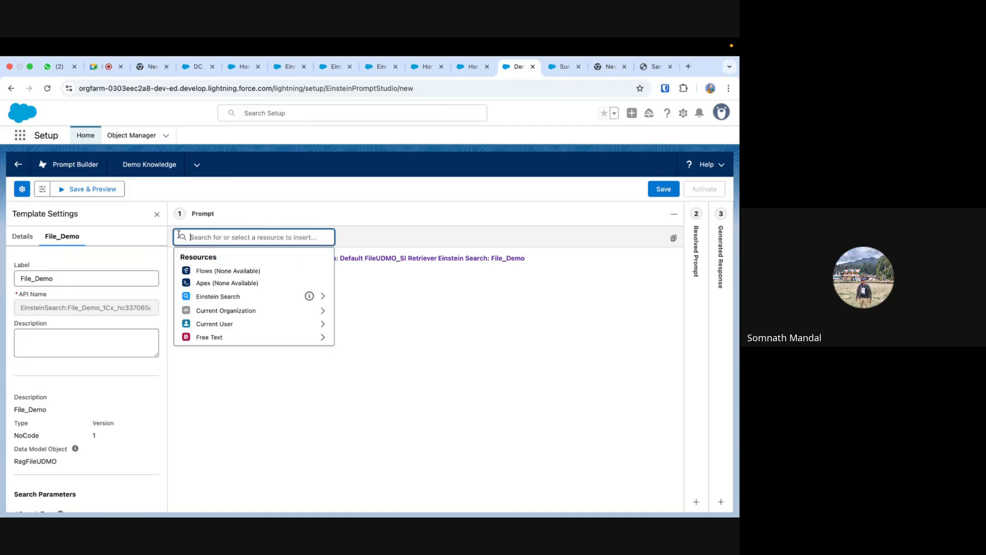
{"action": "left_click", "coordinate": [249, 339]}
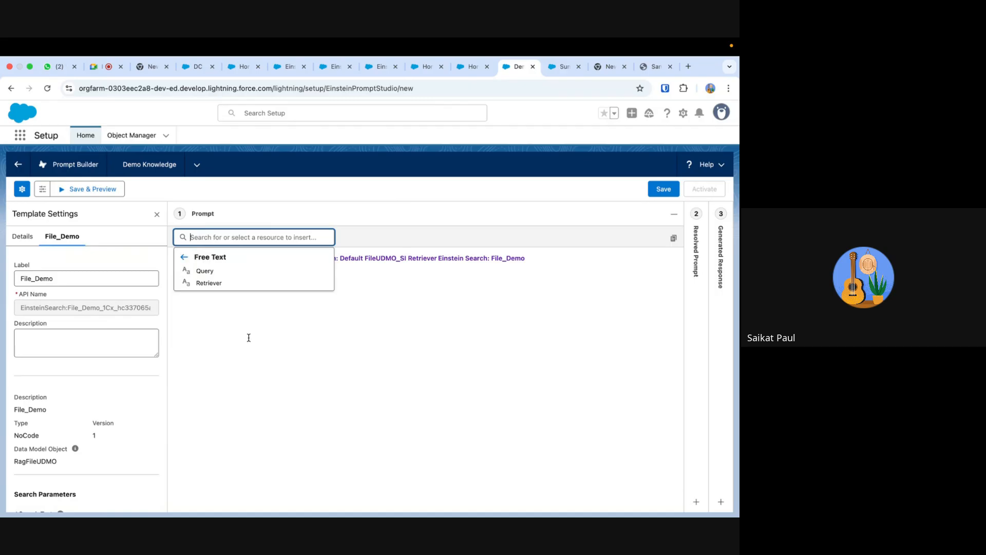
{"action": "left_click", "coordinate": [299, 273]}
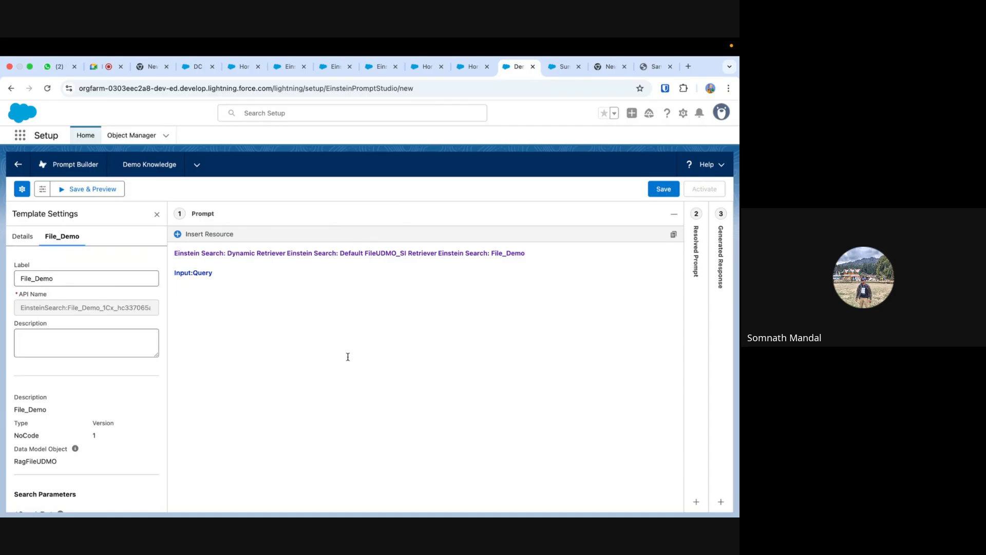
- Try adding the free-text Retriever input after Query and delete it from the prompt again
{"action": "left_click", "coordinate": [188, 234]}
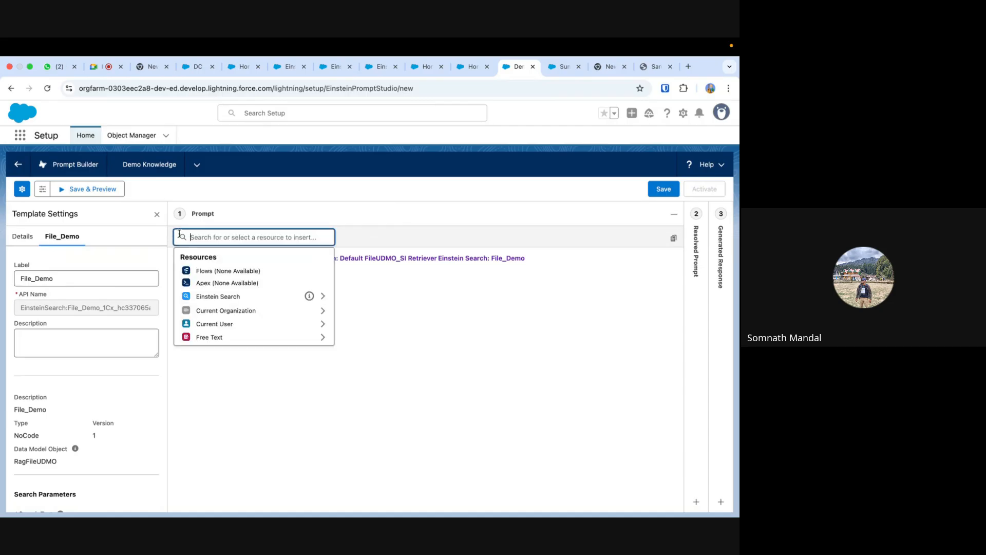
{"action": "left_click", "coordinate": [257, 337]}
{"action": "left_click", "coordinate": [245, 284]}
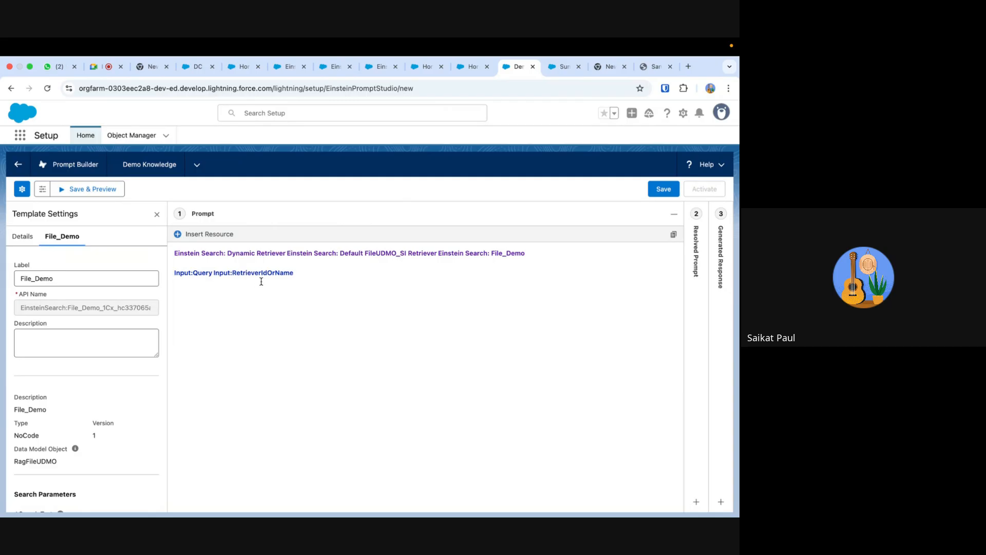
{"action": "left_click", "coordinate": [299, 273]}
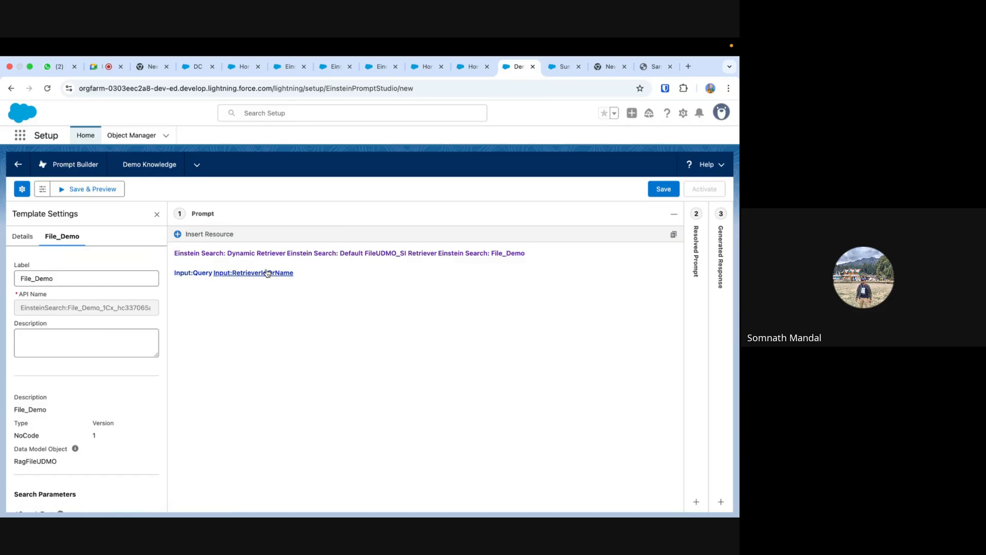
{"action": "key", "text": "BackSpace"}
{"action": "key", "text": "BackSpace"}
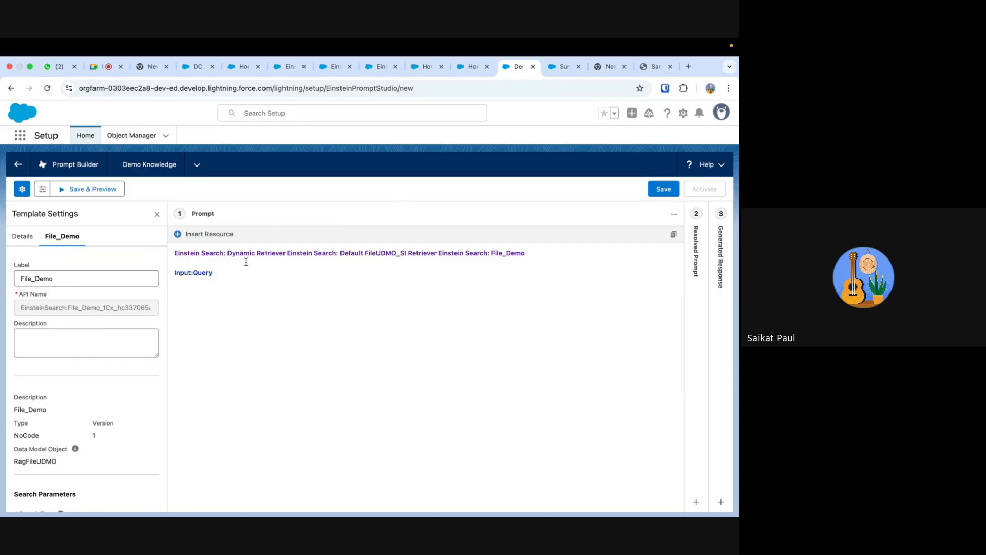
- Insert the free-text Retriever input after Query and select both inputs on that line
{"action": "left_click", "coordinate": [180, 235]}
{"action": "left_click", "coordinate": [236, 338]}
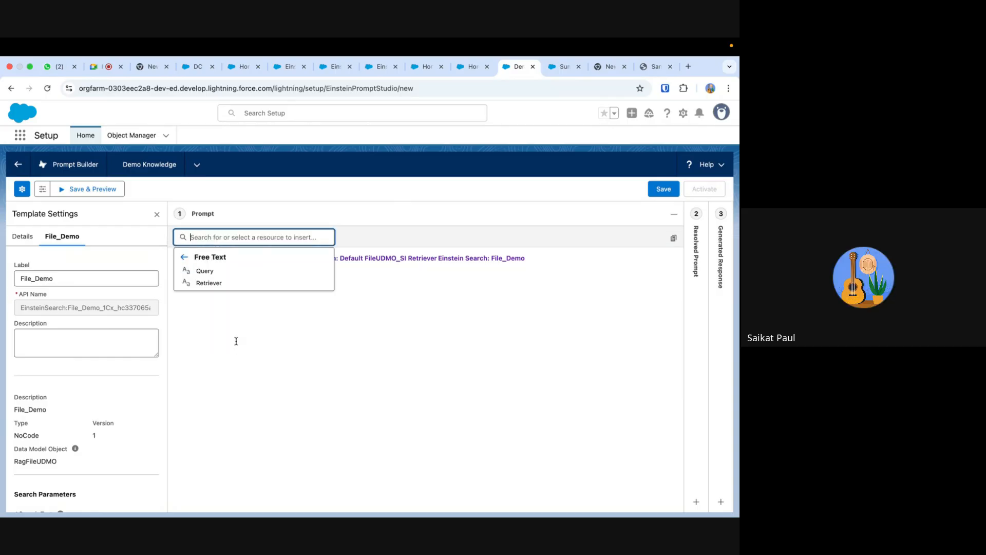
{"action": "left_click", "coordinate": [241, 288]}
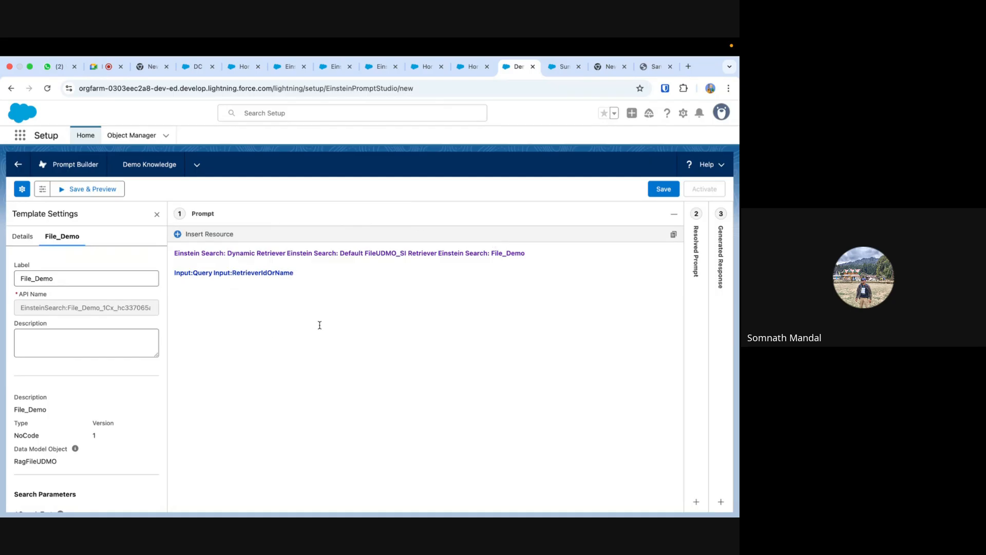
{"action": "left_click", "coordinate": [290, 275]}
{"action": "left_click_drag", "start_coordinate": [290, 274], "coordinate": [174, 275]}
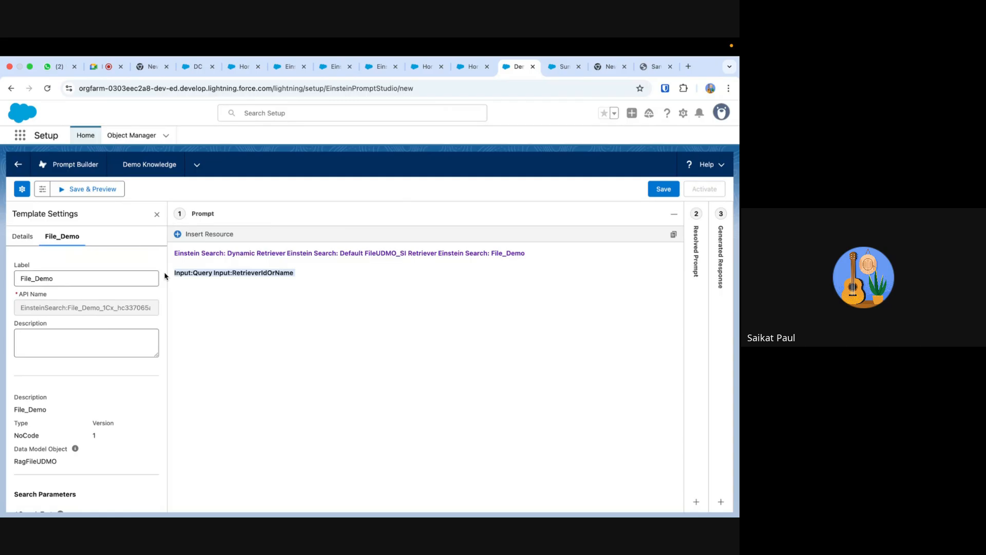
- Delete the selected Query and RetrieverIdOrName inputs from the prompt and review the list of insertable resources
{"action": "key", "text": "BackSpace"}
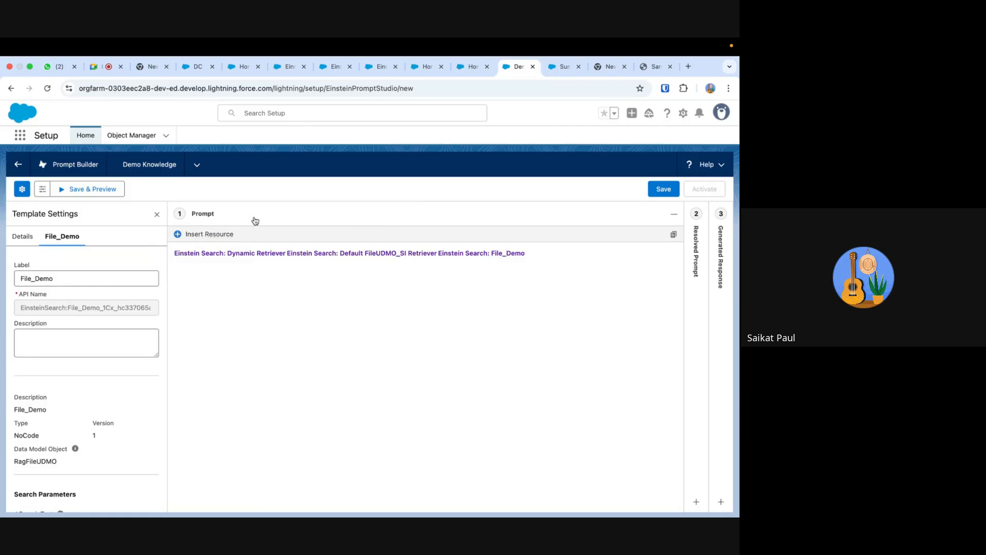
{"action": "left_click", "coordinate": [178, 235]}
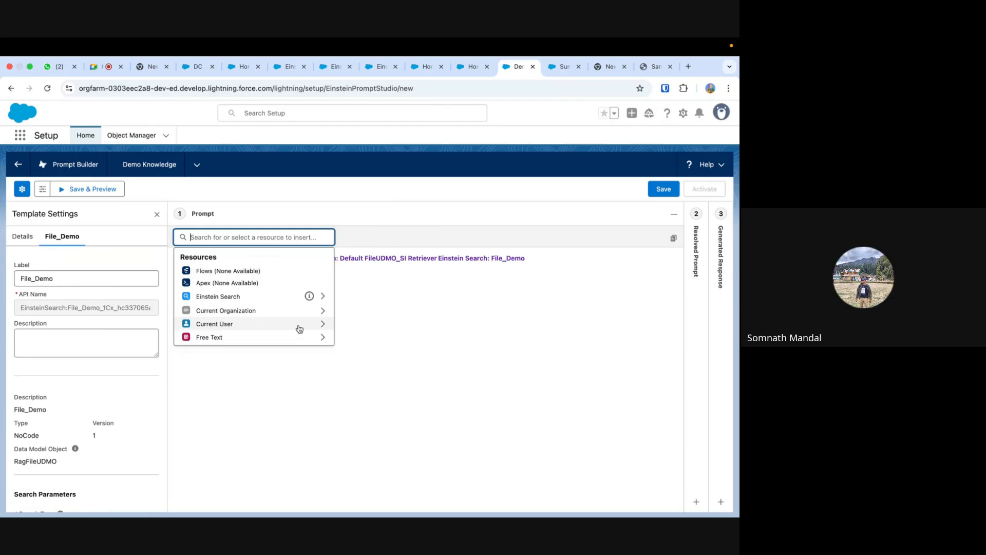
{"action": "left_click", "coordinate": [409, 306]}
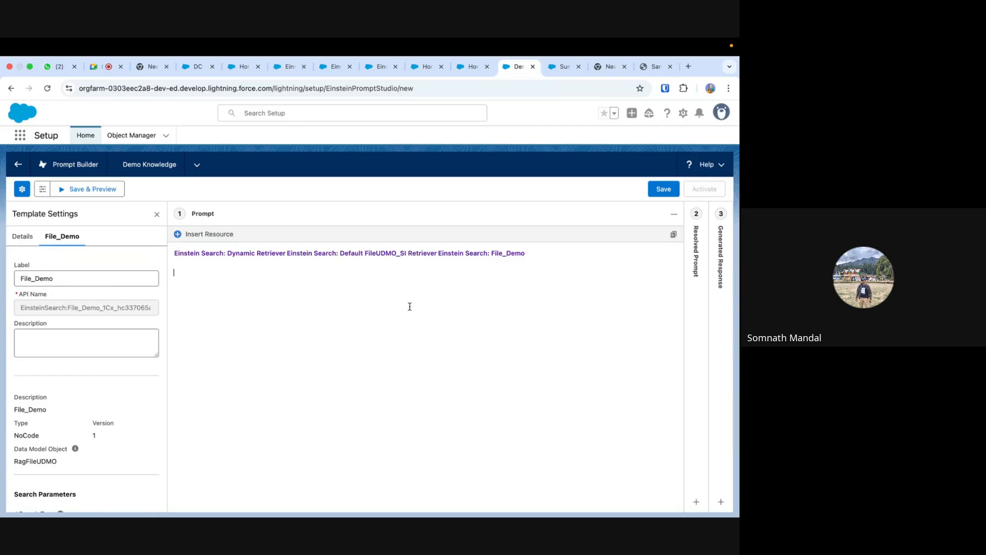
{"action": "left_click", "coordinate": [181, 235]}
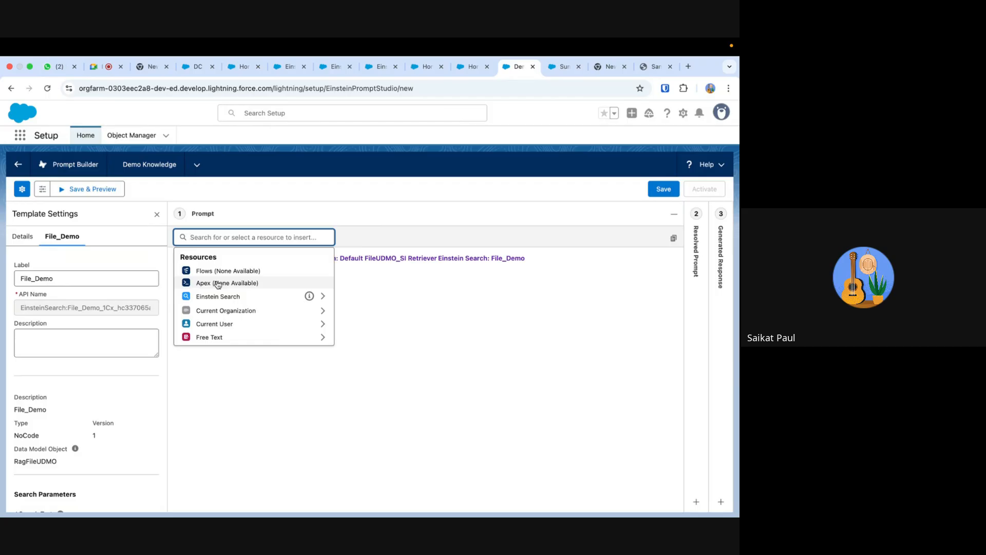
{"action": "left_click", "coordinate": [389, 282]}
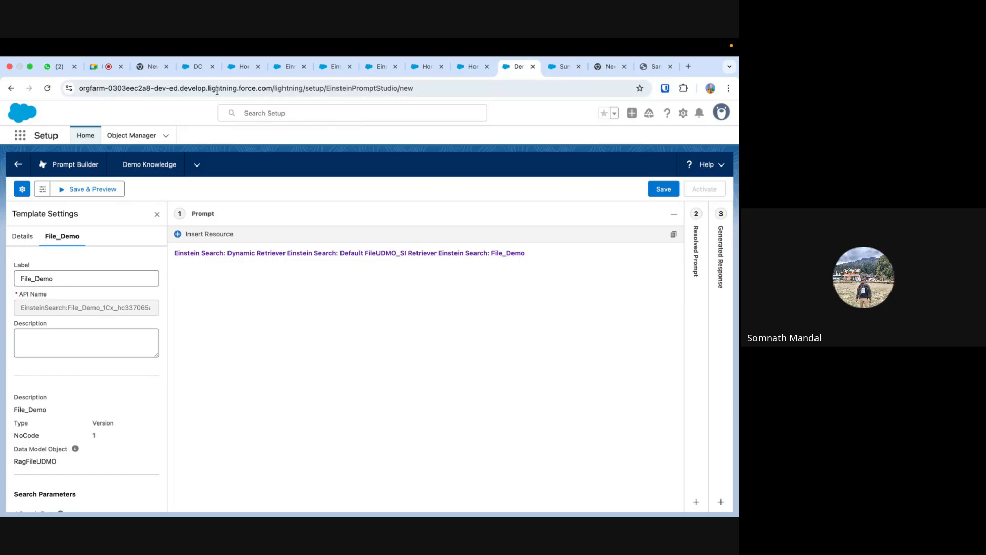
- Start a new data stream from Data Cloud's Data Streams and examine the available sources and connectors
{"action": "left_click", "coordinate": [202, 68]}
{"action": "left_click", "coordinate": [243, 66]}
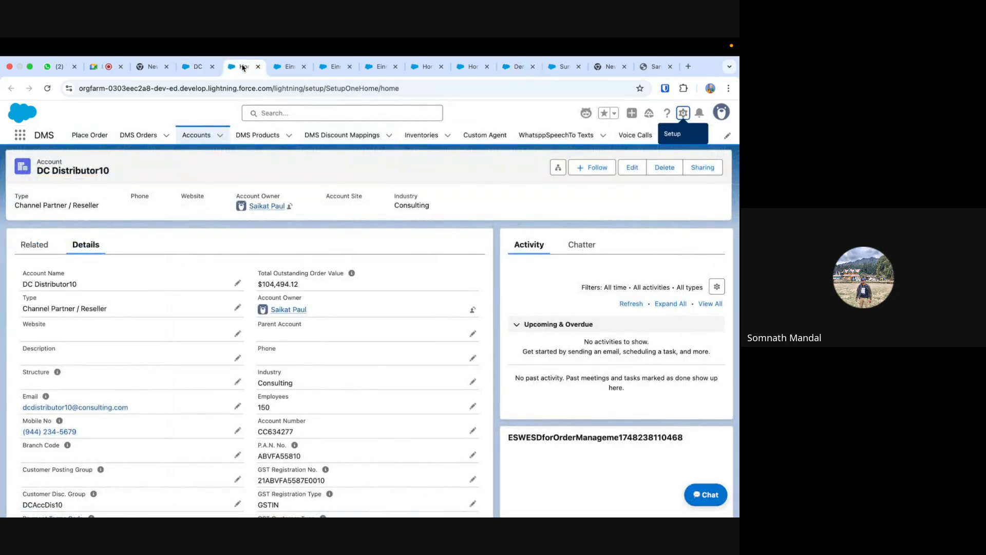
{"action": "left_click", "coordinate": [286, 66]}
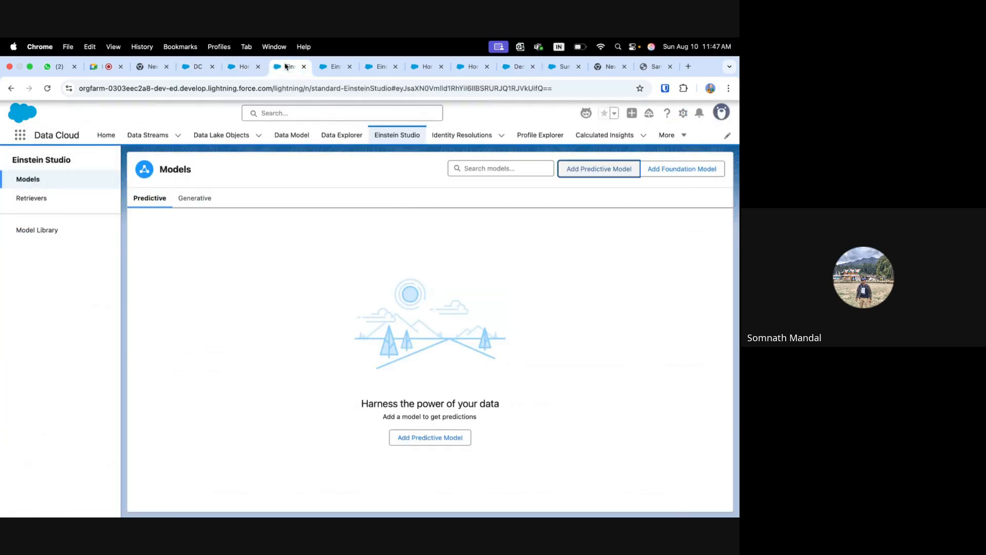
{"action": "left_click", "coordinate": [149, 135]}
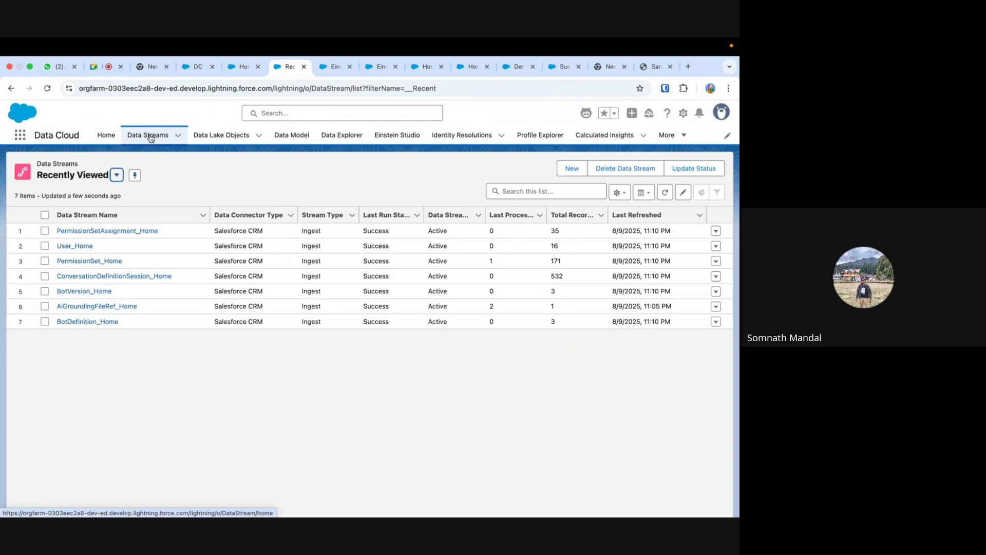
{"action": "left_click", "coordinate": [573, 169]}
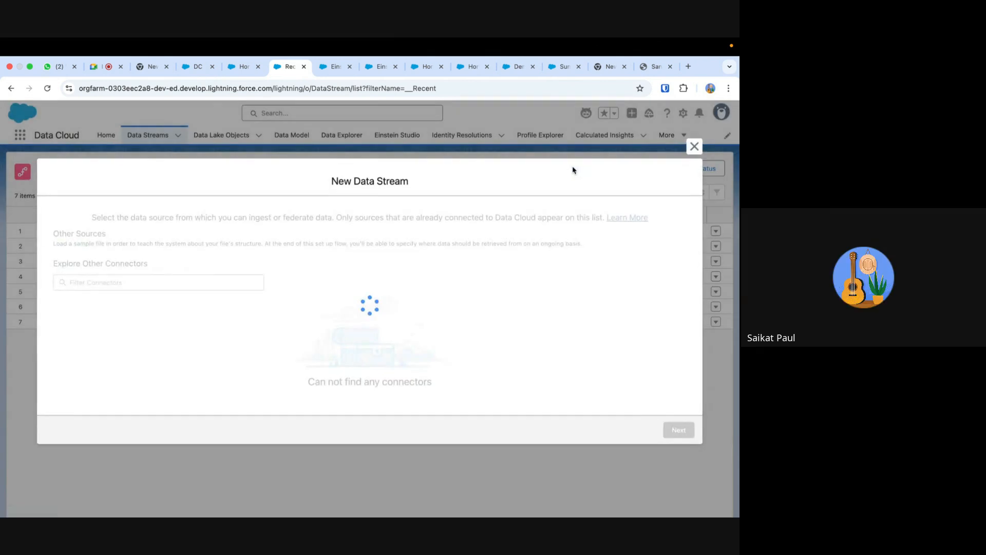
{"action": "scroll", "coordinate": [452, 337], "scroll_direction": "down", "scroll_amount": 3}
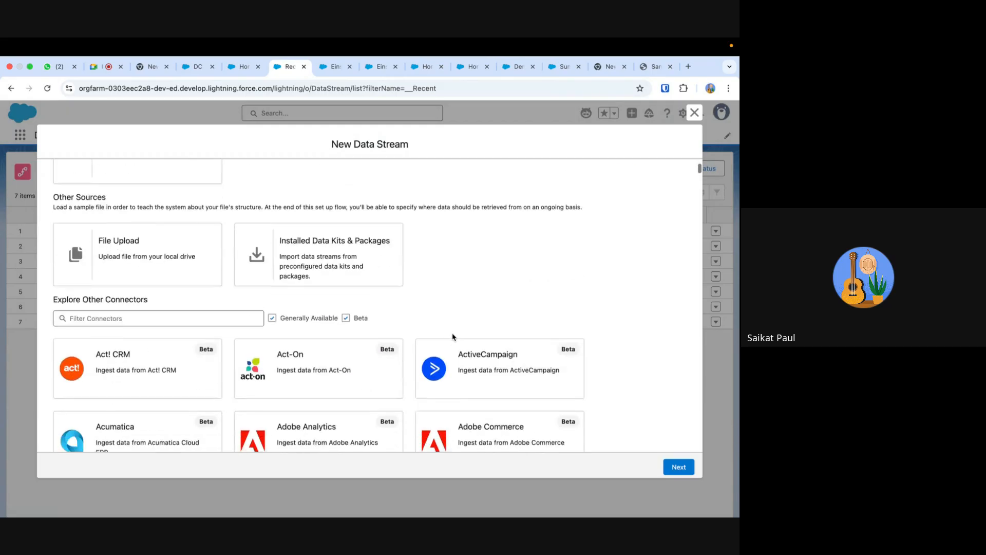
{"action": "scroll", "coordinate": [453, 337], "scroll_direction": "up", "scroll_amount": 3}
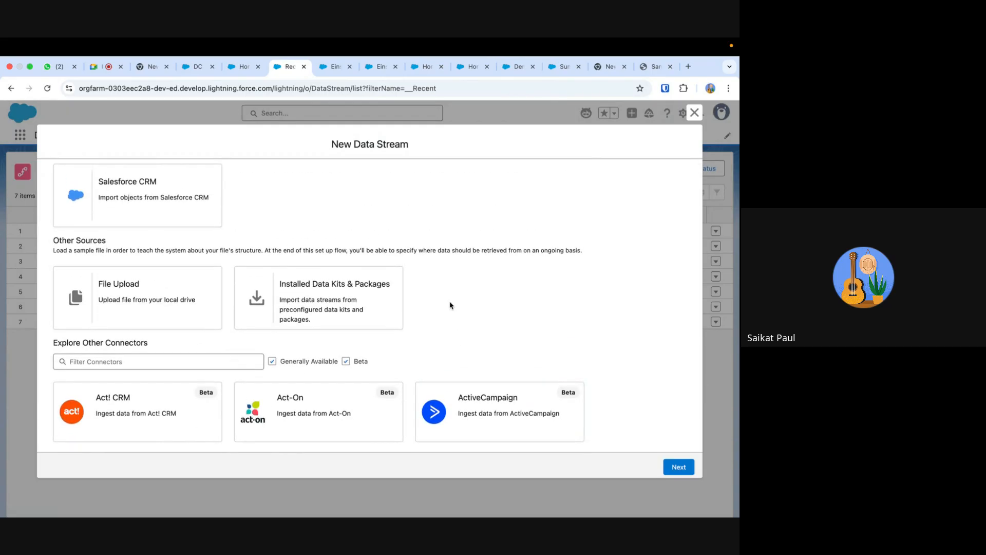
{"action": "scroll", "coordinate": [452, 303], "scroll_direction": "up", "scroll_amount": 2}
{"action": "scroll", "coordinate": [497, 247], "scroll_direction": "down", "scroll_amount": 2}
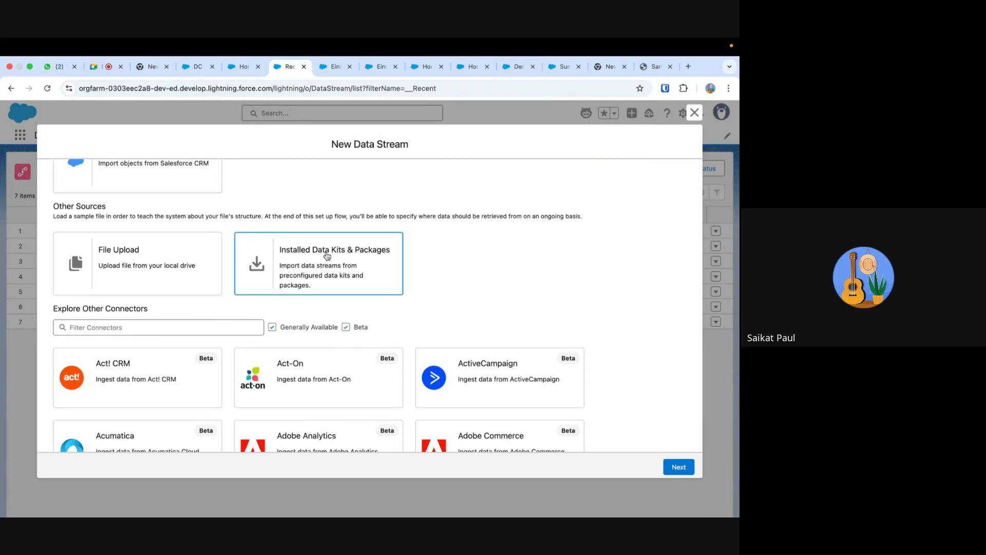
{"action": "scroll", "coordinate": [457, 278], "scroll_direction": "down", "scroll_amount": 4}
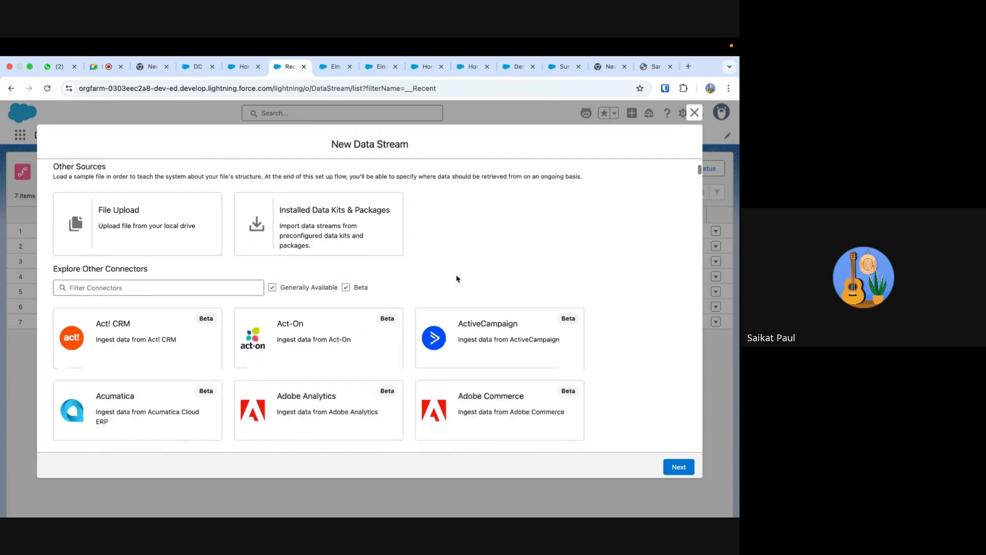
- Filter the data stream connectors by "oracle" and by "sql" to look through the matching database connectors
{"action": "left_click", "coordinate": [154, 190]}
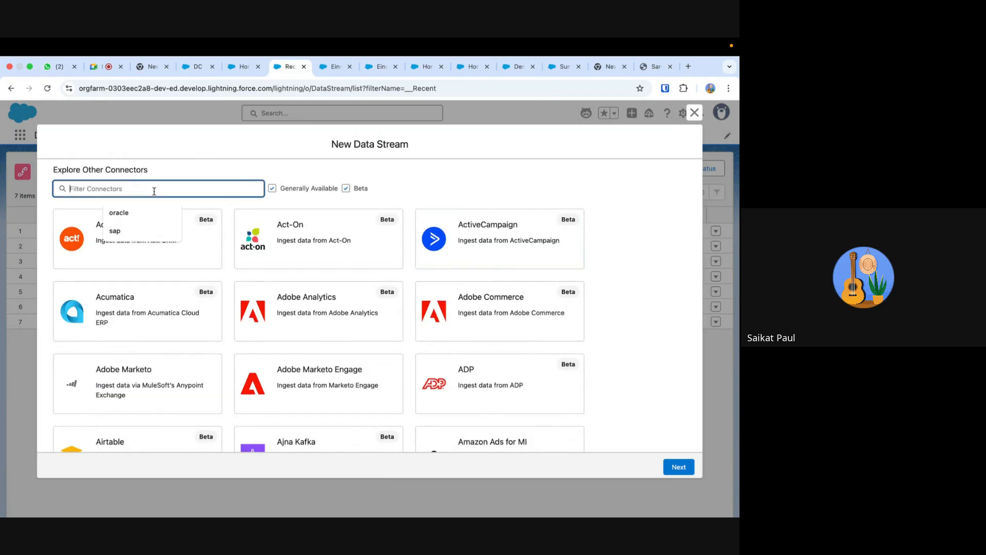
{"action": "left_click", "coordinate": [144, 212]}
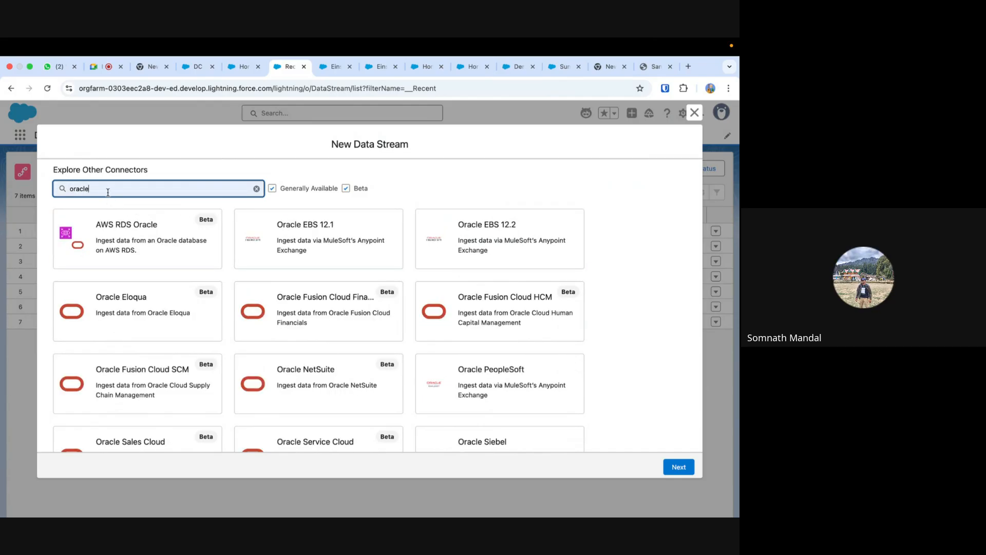
{"action": "left_click_drag", "start_coordinate": [105, 190], "coordinate": [62, 189]}
{"action": "type", "text": "sql"}
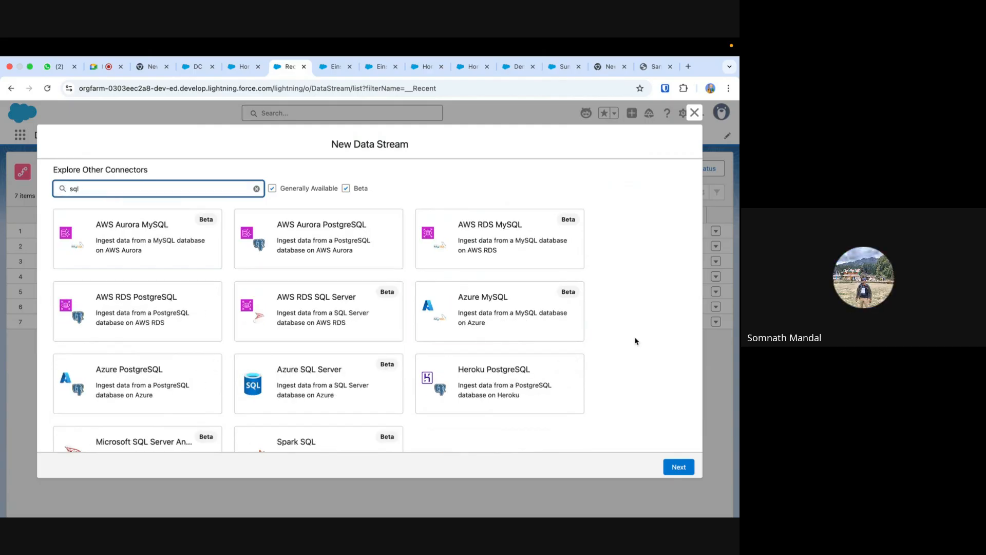
{"action": "scroll", "coordinate": [621, 352], "scroll_direction": "down", "scroll_amount": 1}
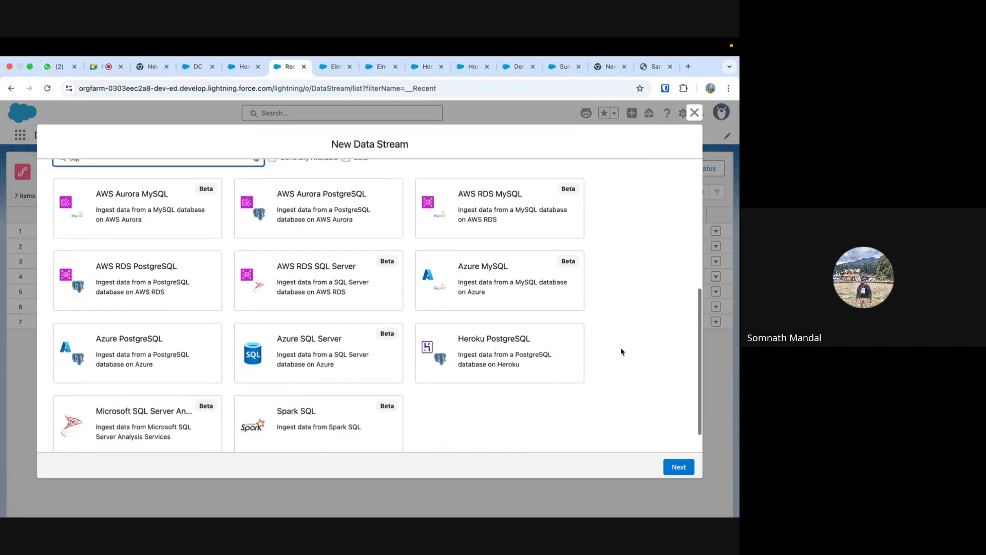
- Check the Azure SQL Server connector's information and close the new data stream dialog without creating anything
{"action": "left_click", "coordinate": [331, 353]}
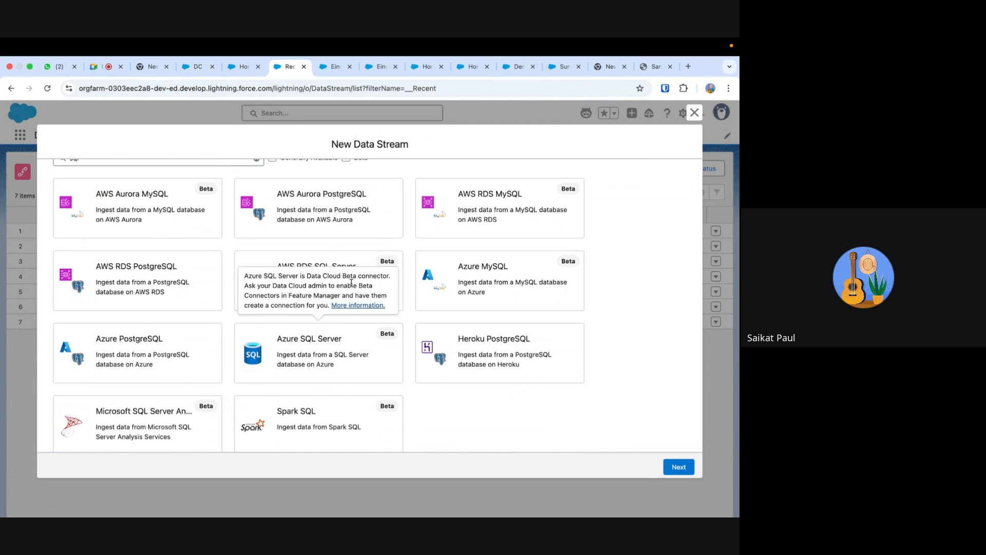
{"action": "scroll", "coordinate": [440, 420], "scroll_direction": "down", "scroll_amount": 1}
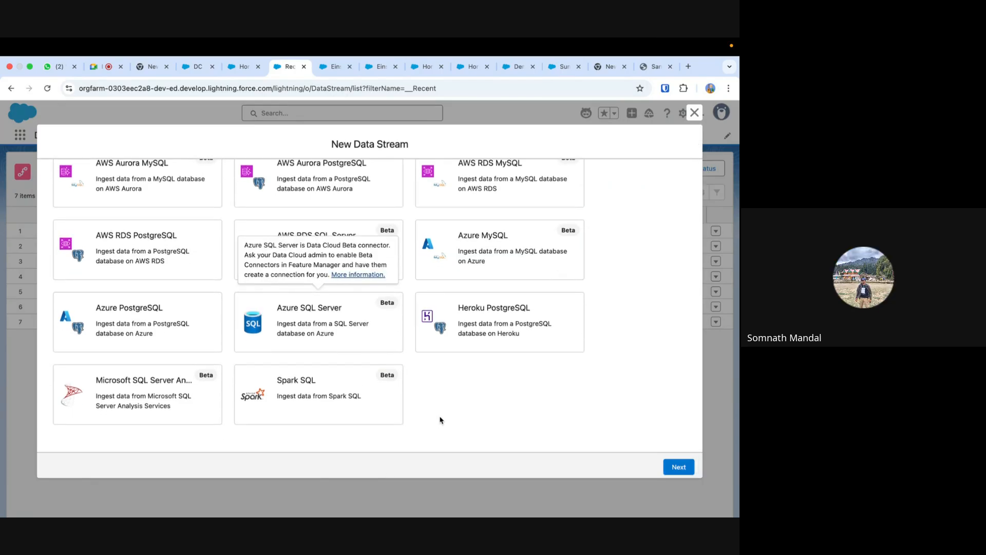
{"action": "scroll", "coordinate": [440, 420], "scroll_direction": "up", "scroll_amount": 1}
{"action": "scroll", "coordinate": [440, 420], "scroll_direction": "down", "scroll_amount": 1}
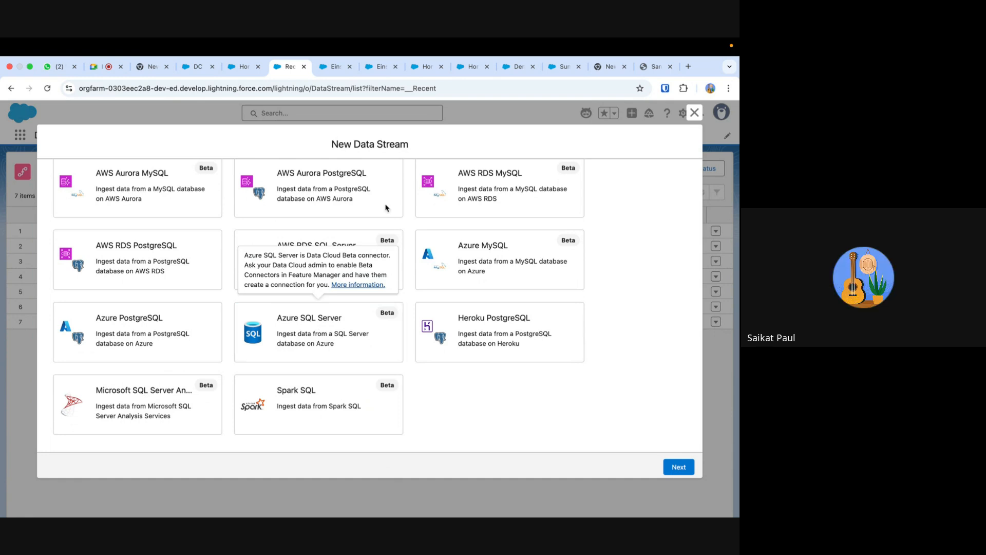
{"action": "left_click", "coordinate": [693, 113]}
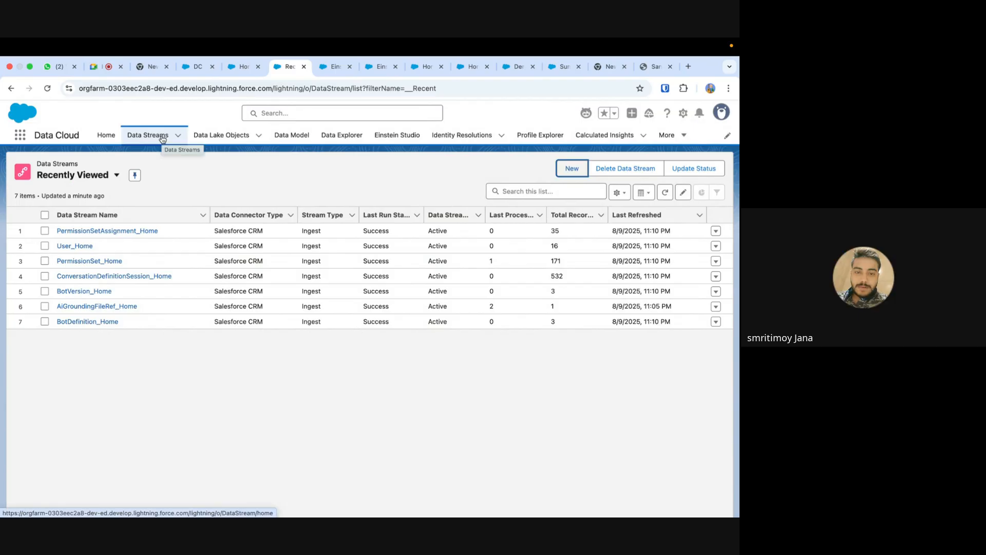
- Review the All Data Lake Objects list, the Data Explorer and the Calculated Insights page in Data Cloud
{"action": "left_click", "coordinate": [214, 134]}
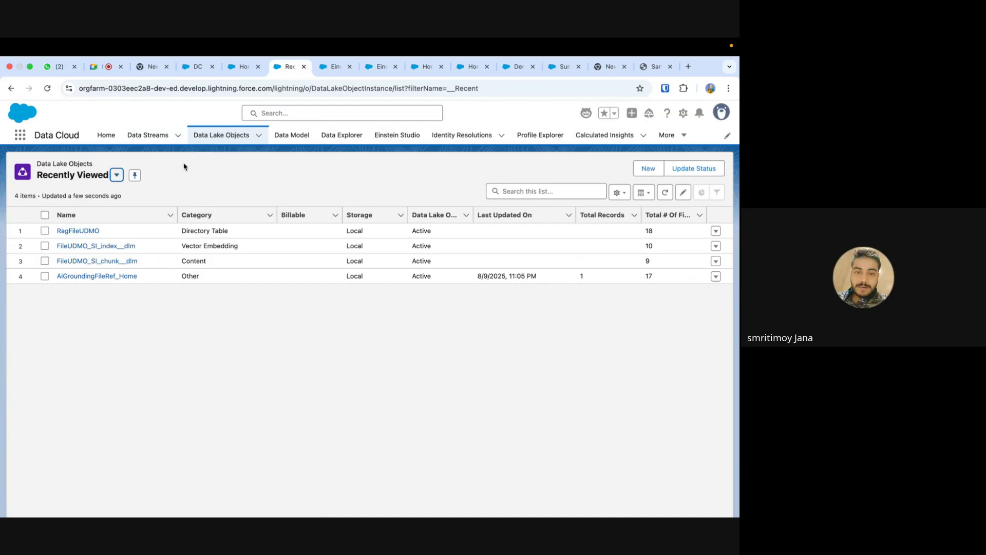
{"action": "left_click", "coordinate": [116, 175]}
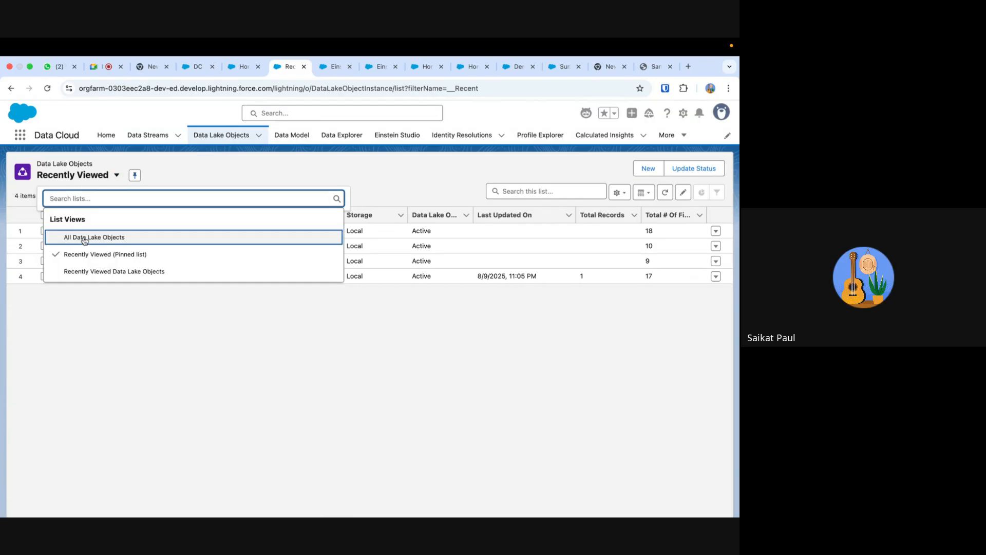
{"action": "left_click", "coordinate": [85, 237]}
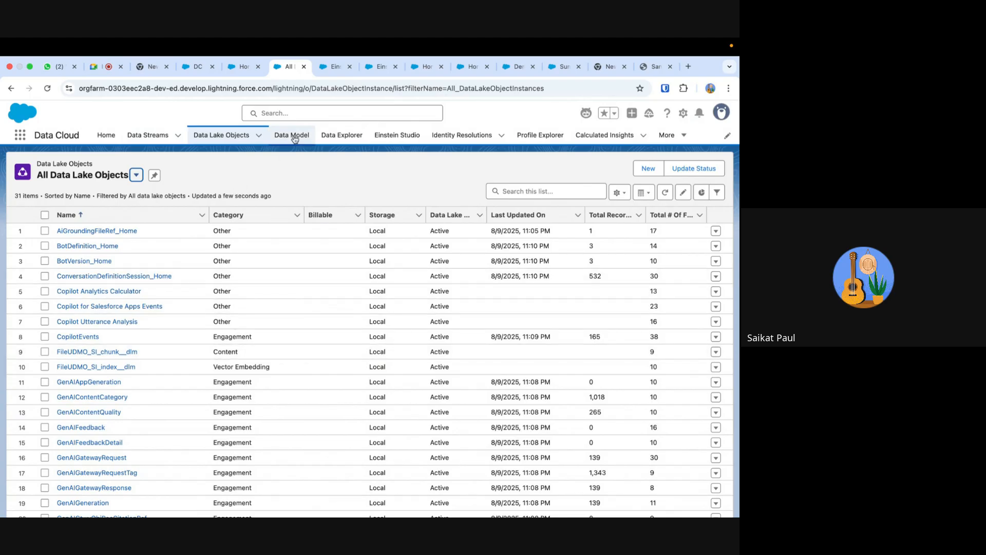
{"action": "left_click", "coordinate": [350, 141]}
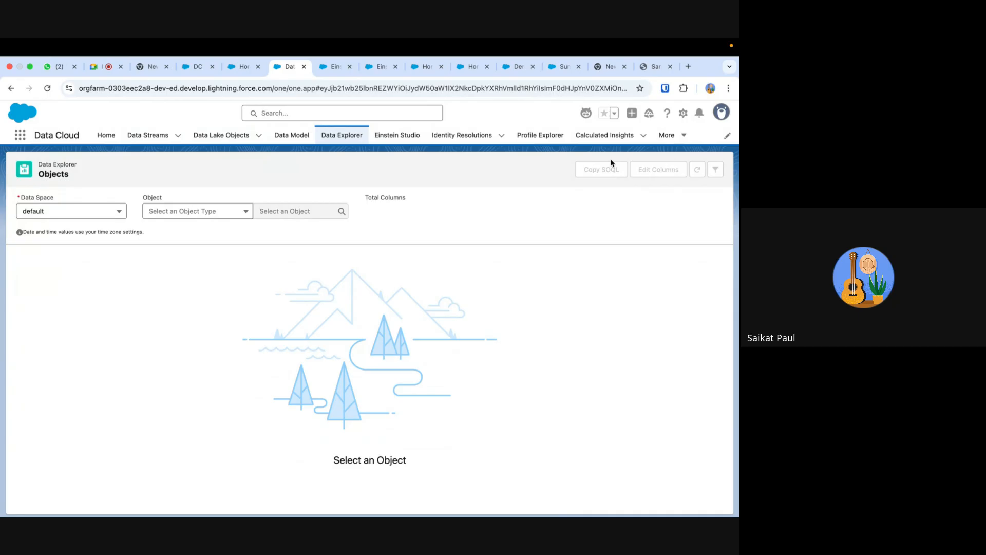
{"action": "left_click", "coordinate": [615, 136]}
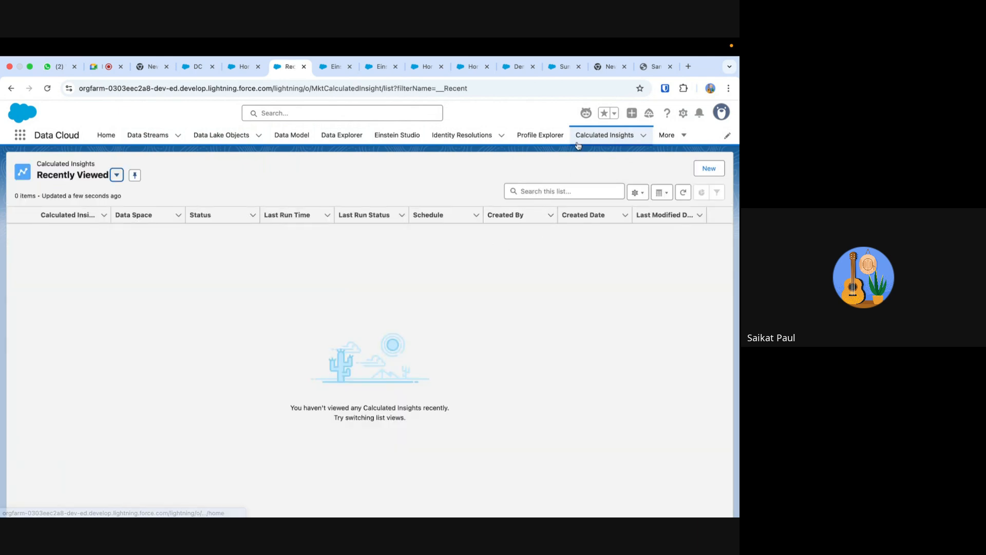
- Open the FileUDMO_SI index from the All Search Indexes list and look over its details
{"action": "left_click", "coordinate": [685, 135]}
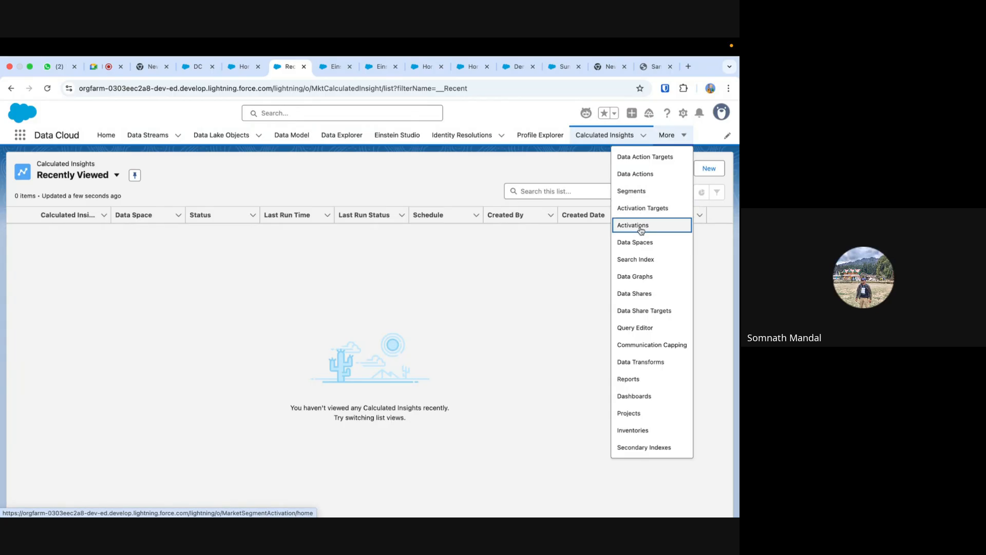
{"action": "left_click", "coordinate": [635, 260]}
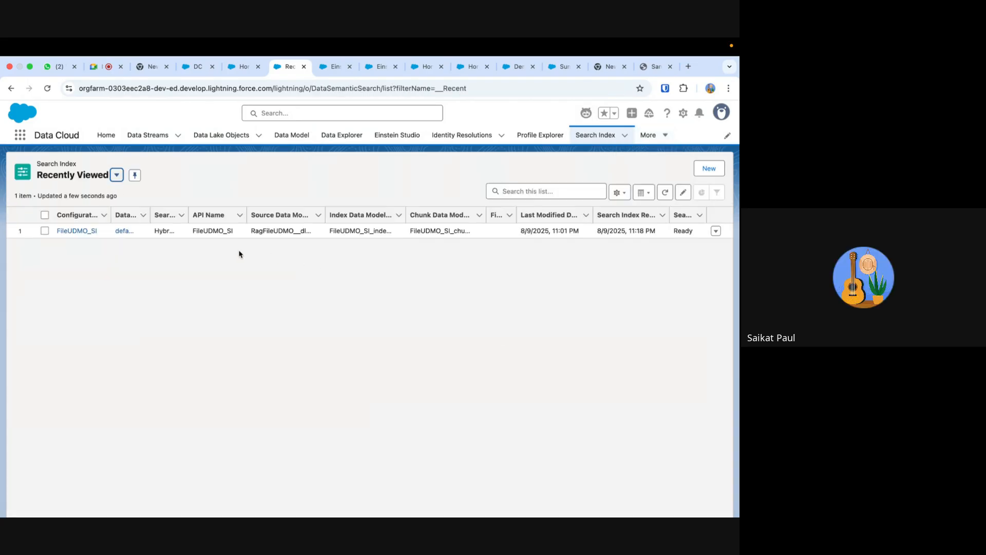
{"action": "left_click", "coordinate": [117, 175]}
{"action": "left_click", "coordinate": [88, 237]}
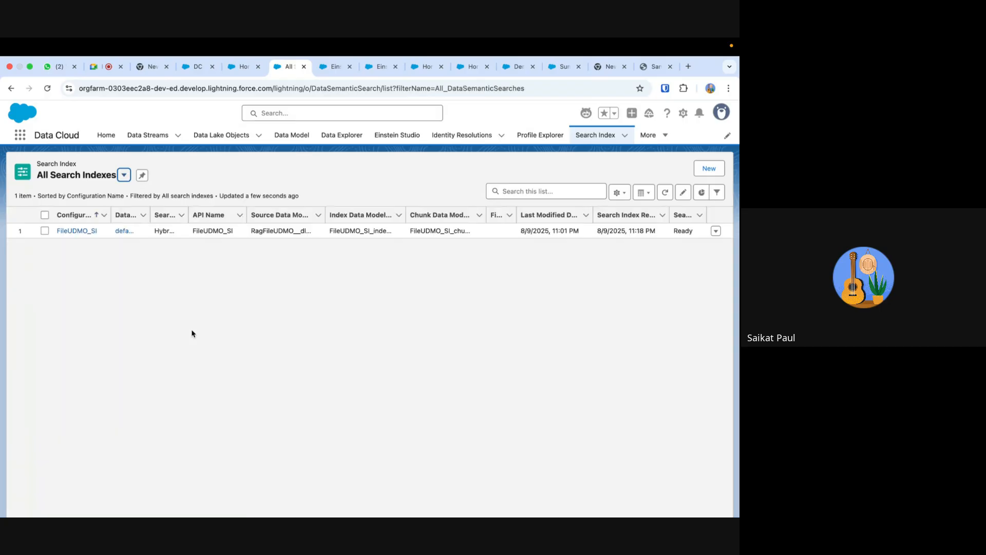
{"action": "left_click", "coordinate": [82, 230]}
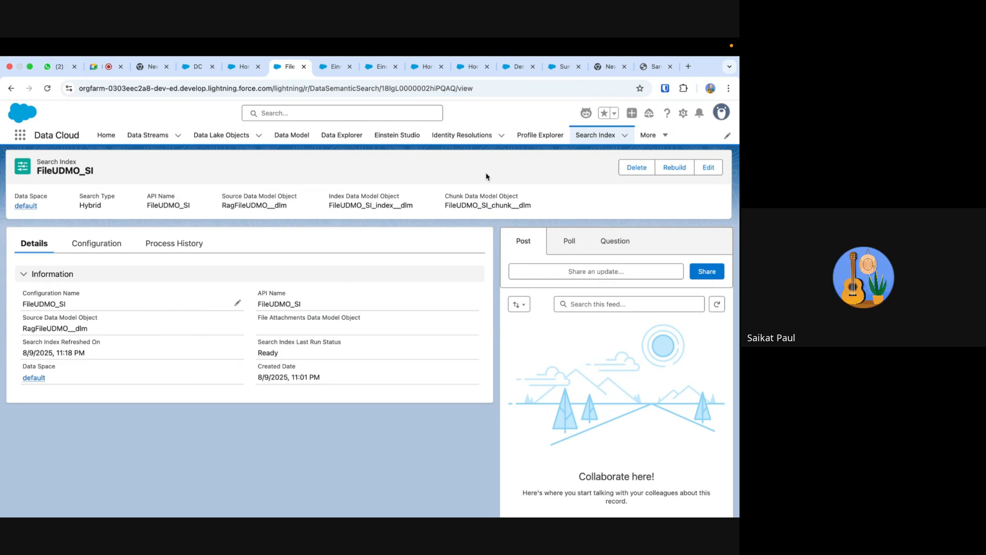
{"action": "left_click", "coordinate": [665, 136]}
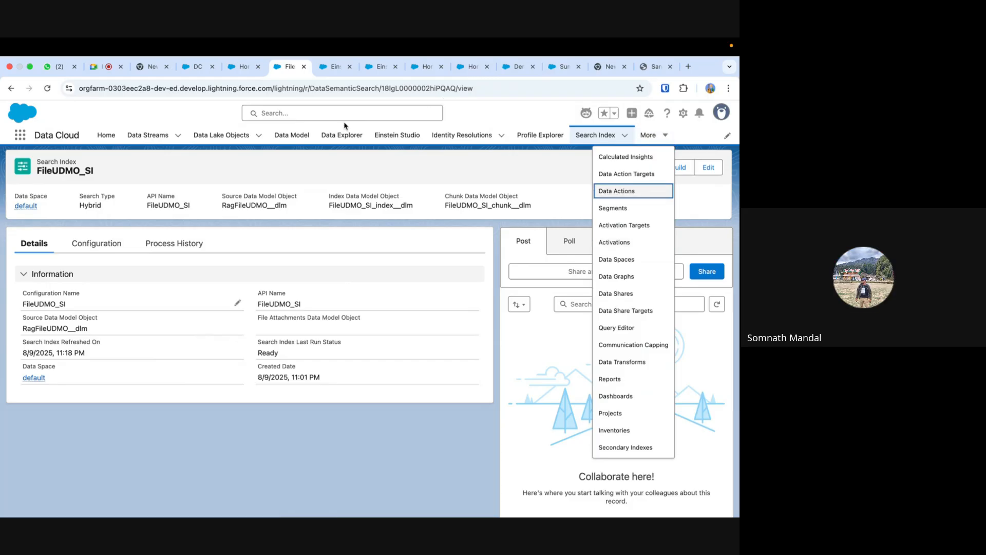
- Switch to the Google Meet call and stop presenting the screen
{"action": "left_click", "coordinate": [100, 65]}
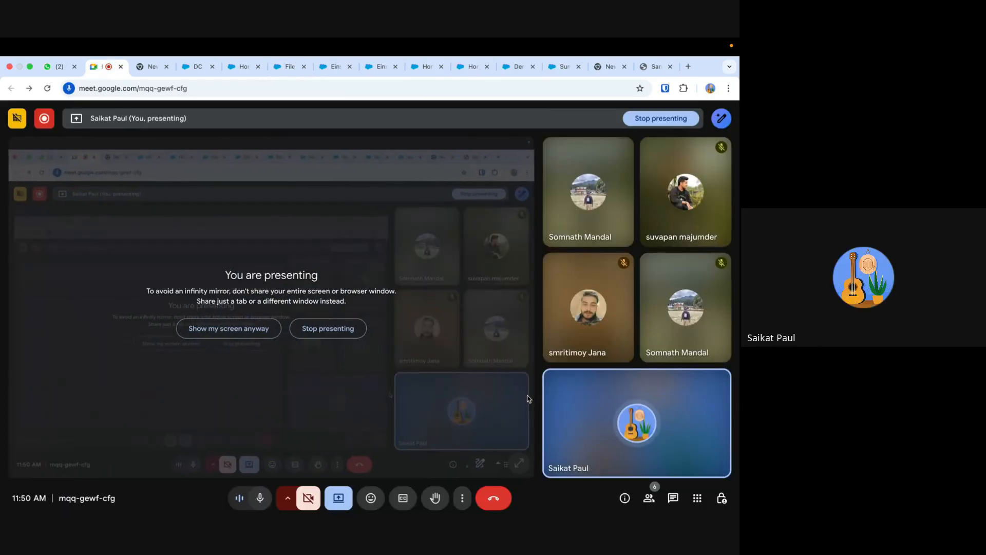
{"action": "left_click", "coordinate": [328, 329]}
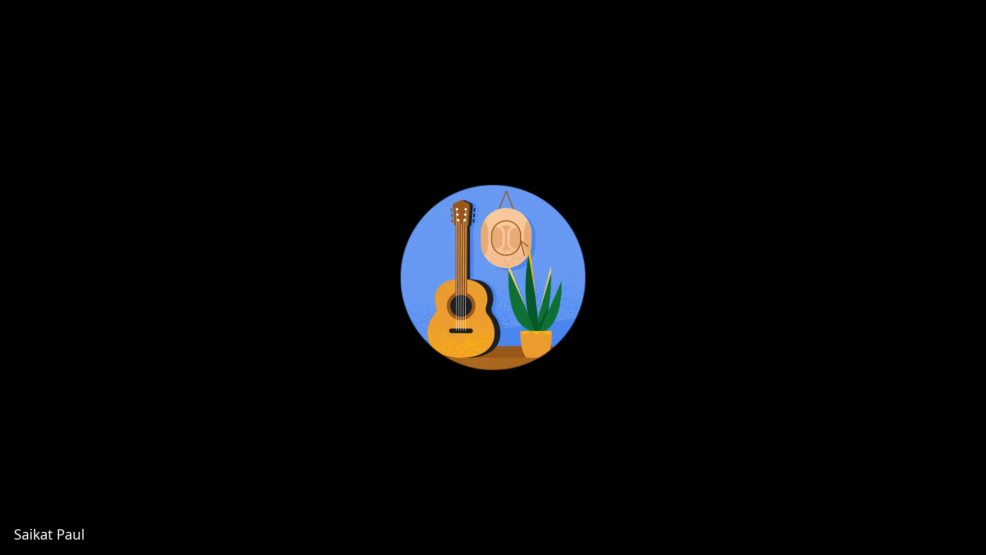